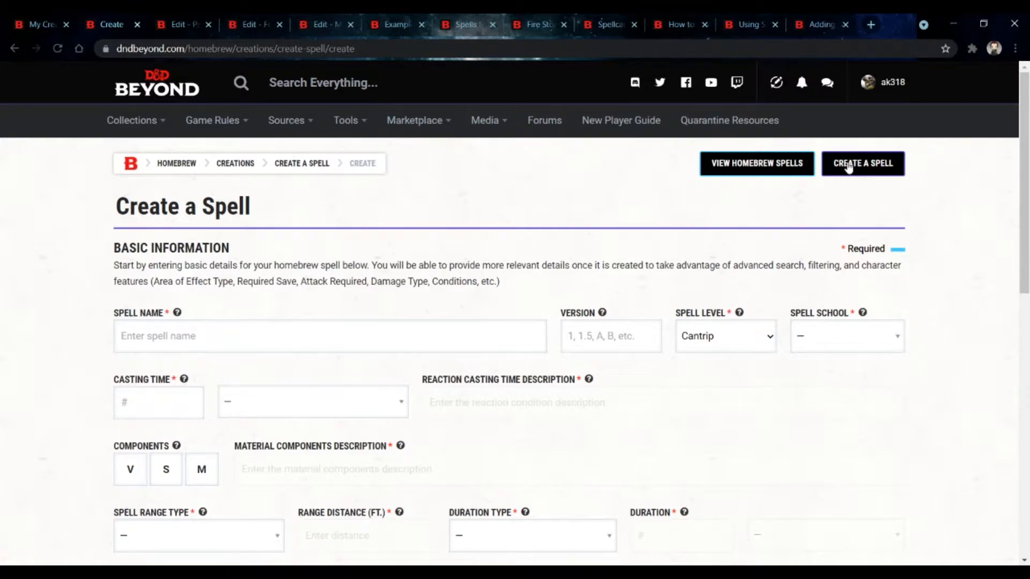
Step: Start creating a homebrew spell and browse the list of existing spells offered as templates
{"action": "left_click", "coordinate": [847, 168]}
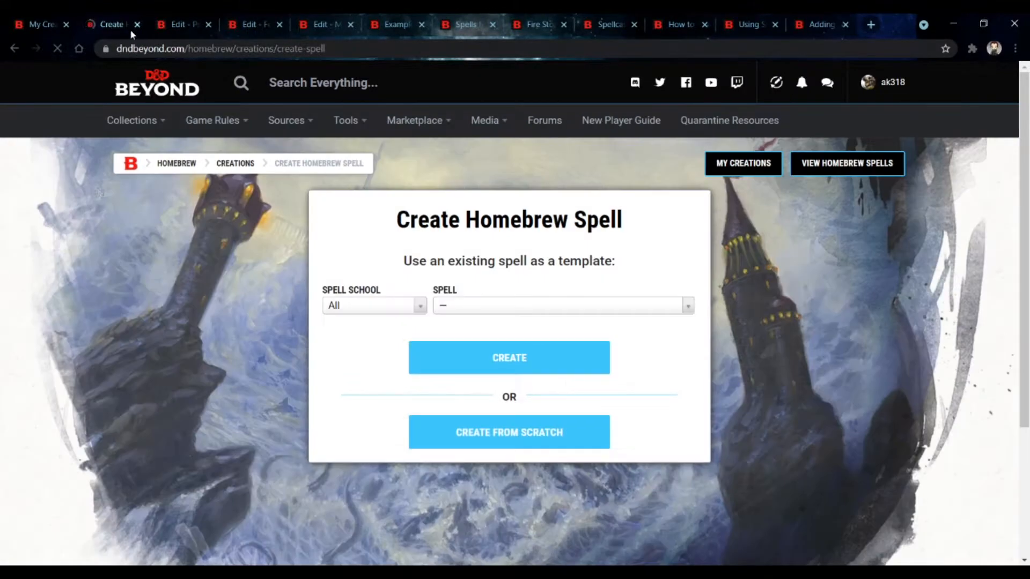
{"action": "left_click", "coordinate": [506, 304]}
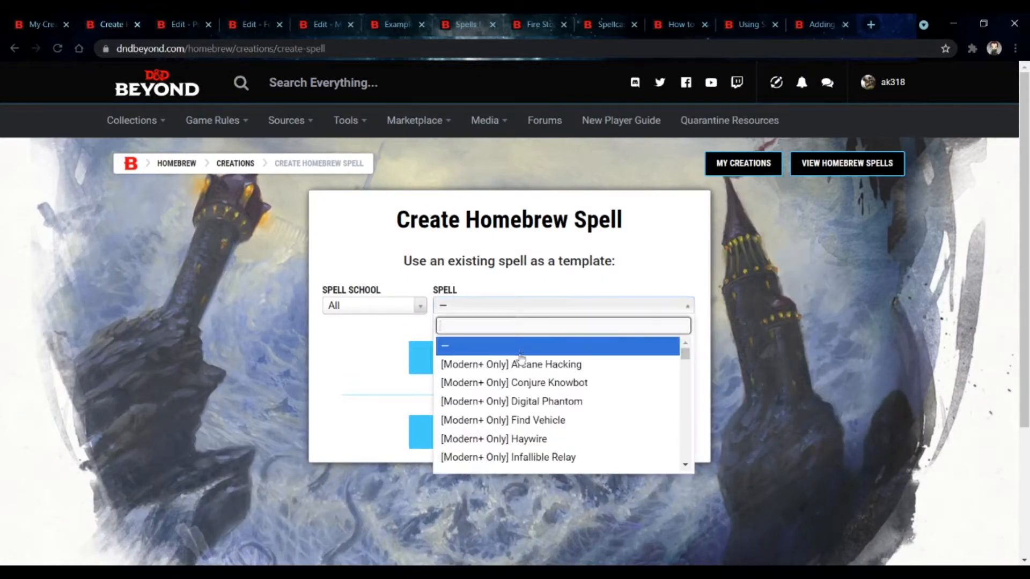
{"action": "scroll", "coordinate": [520, 359], "scroll_direction": "down", "scroll_amount": 3}
{"action": "scroll", "coordinate": [520, 359], "scroll_direction": "down", "scroll_amount": 12}
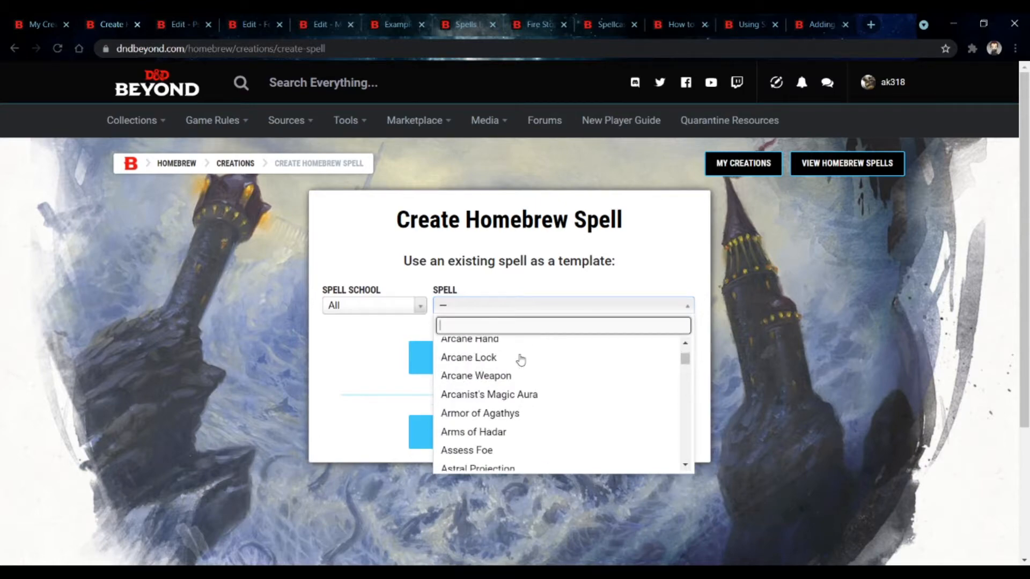
{"action": "scroll", "coordinate": [586, 395], "scroll_direction": "up", "scroll_amount": 5}
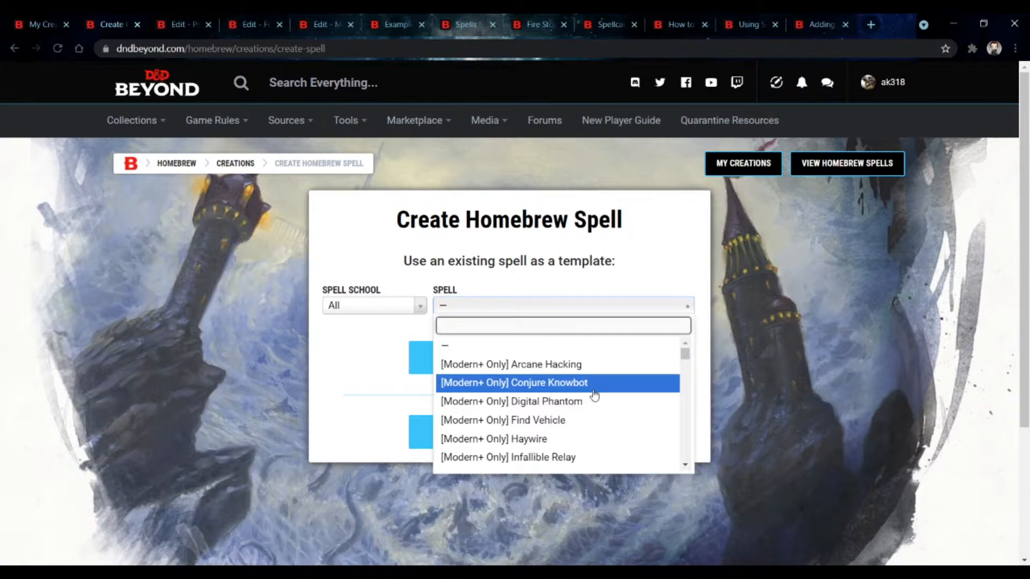
{"action": "scroll", "coordinate": [594, 395], "scroll_direction": "down", "scroll_amount": 3}
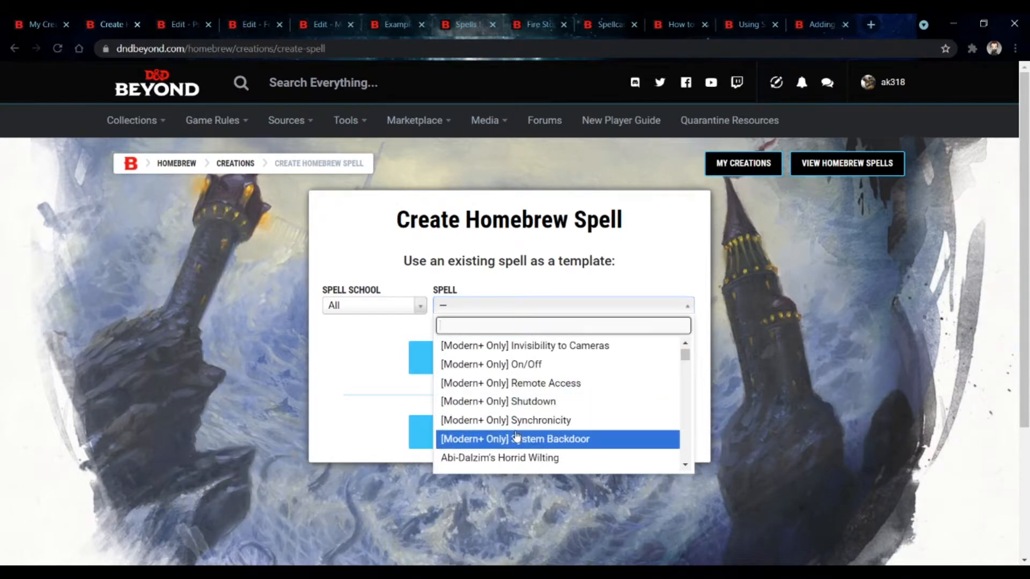
{"action": "scroll", "coordinate": [516, 437], "scroll_direction": "down", "scroll_amount": 4}
{"action": "left_click", "coordinate": [236, 427]}
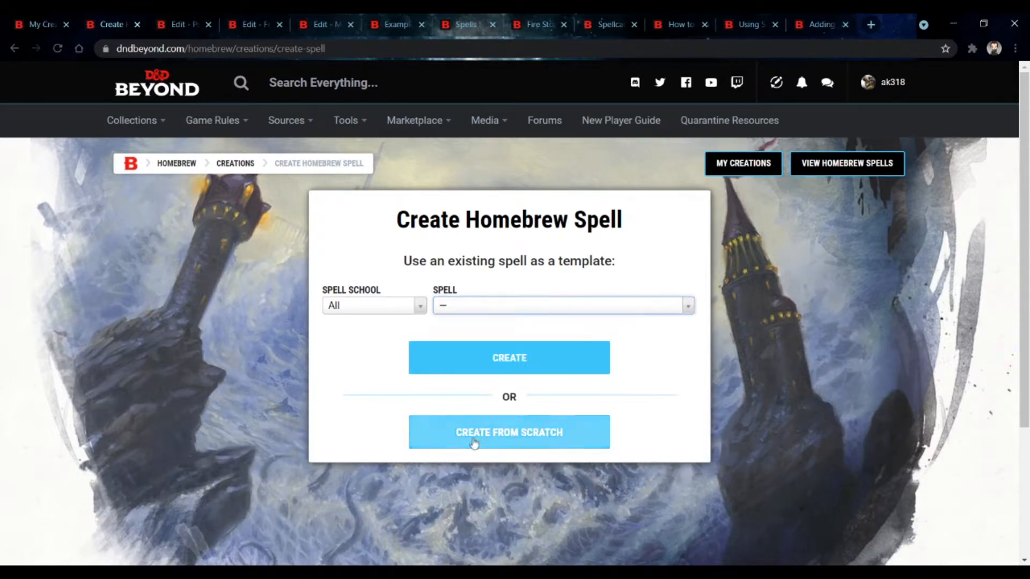
Step: Create a spell from scratch and name it Awesome Spell
{"action": "left_click", "coordinate": [474, 442]}
{"action": "scroll", "coordinate": [294, 260], "scroll_direction": "down", "scroll_amount": 1}
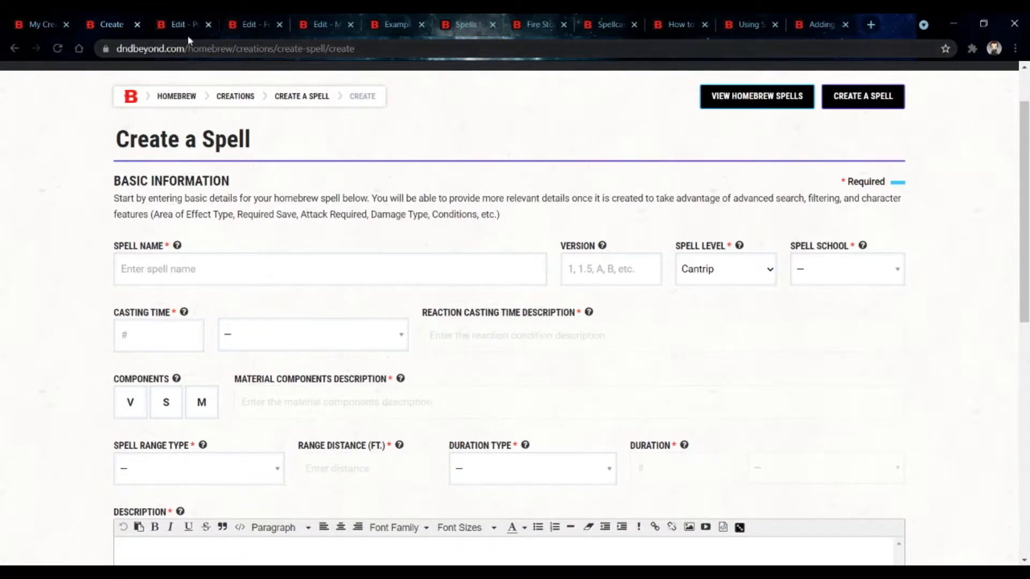
{"action": "left_click", "coordinate": [258, 276]}
{"action": "type", "text": "Awesome Spell"}
Step: Set the spell school to Evocation
{"action": "left_click", "coordinate": [825, 272]}
{"action": "scroll", "coordinate": [834, 340], "scroll_direction": "down", "scroll_amount": 1}
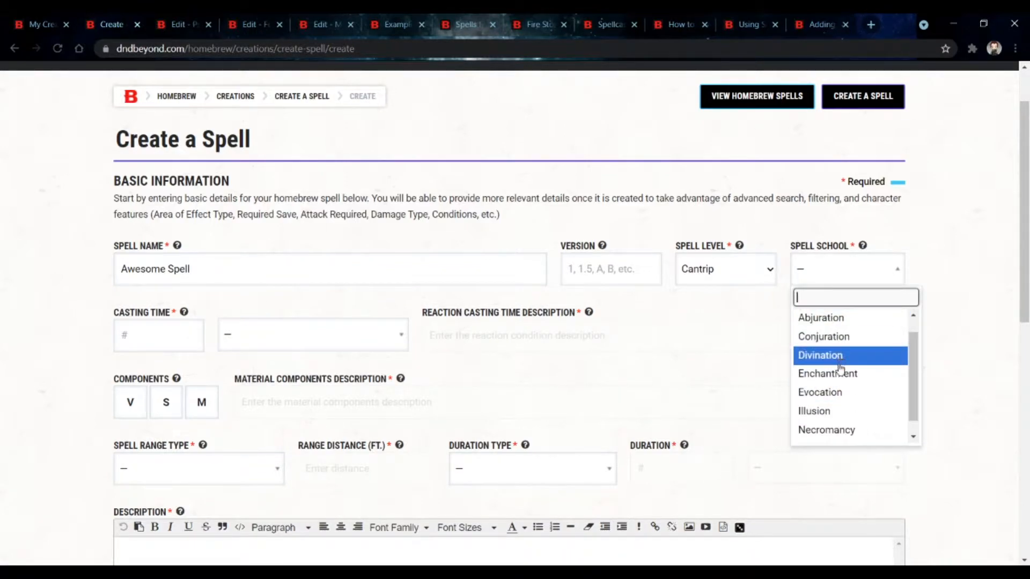
{"action": "left_click", "coordinate": [838, 392]}
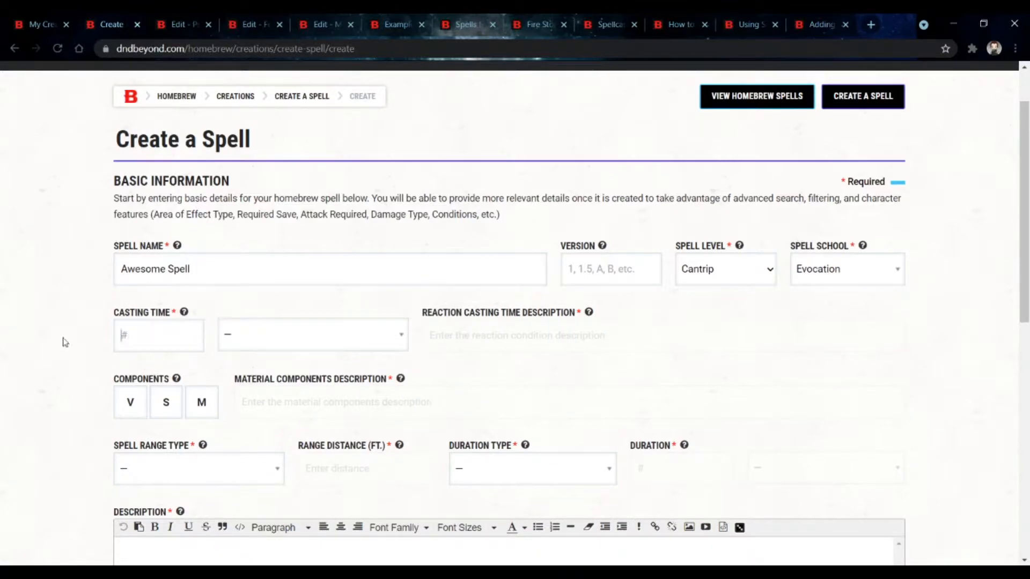
Step: Set the casting time to 1 and choose Special as its unit
{"action": "left_click", "coordinate": [149, 339]}
{"action": "type", "text": "1"}
{"action": "left_click", "coordinate": [236, 346]}
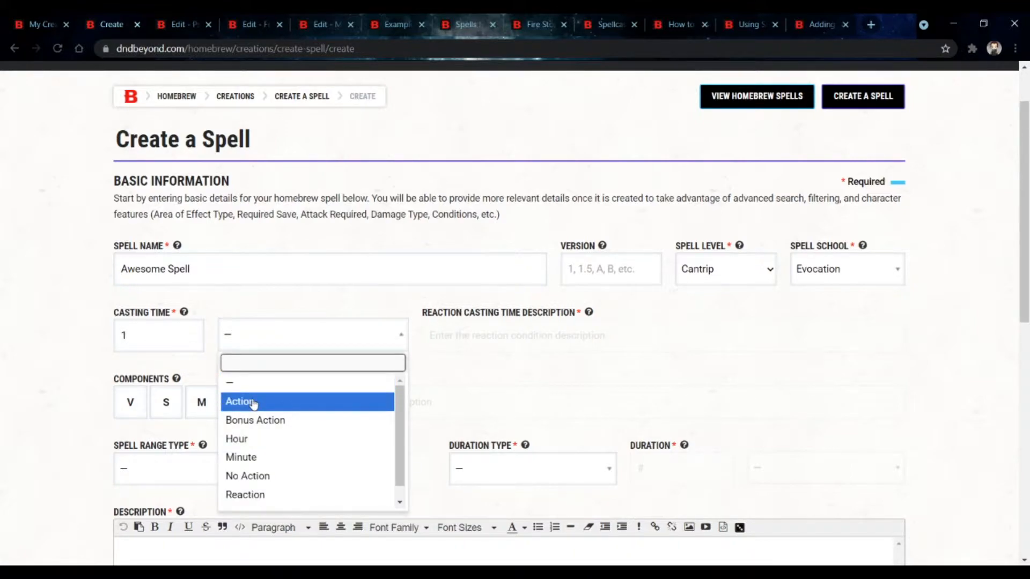
{"action": "scroll", "coordinate": [263, 403], "scroll_direction": "down", "scroll_amount": 1}
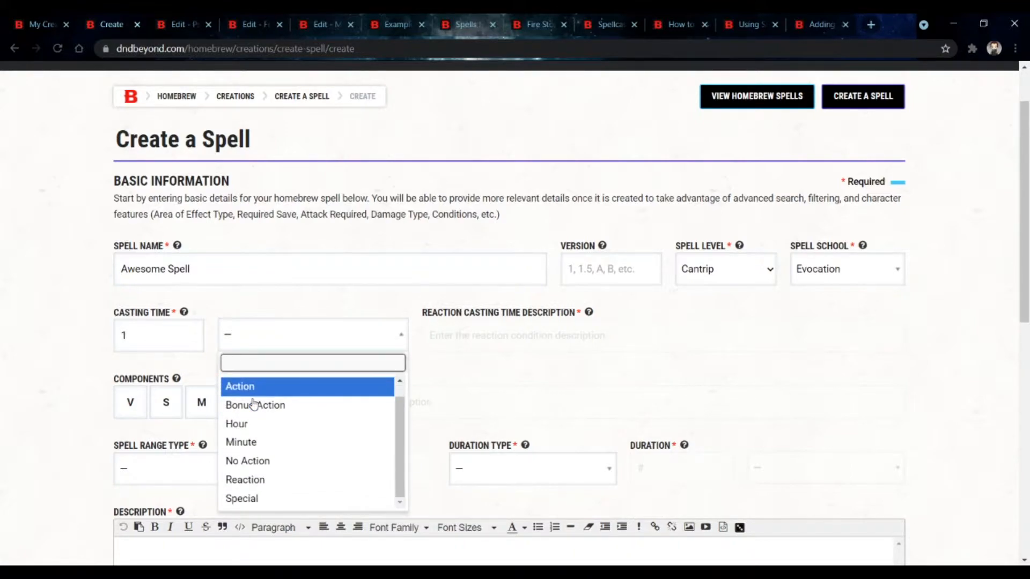
{"action": "left_click", "coordinate": [349, 506]}
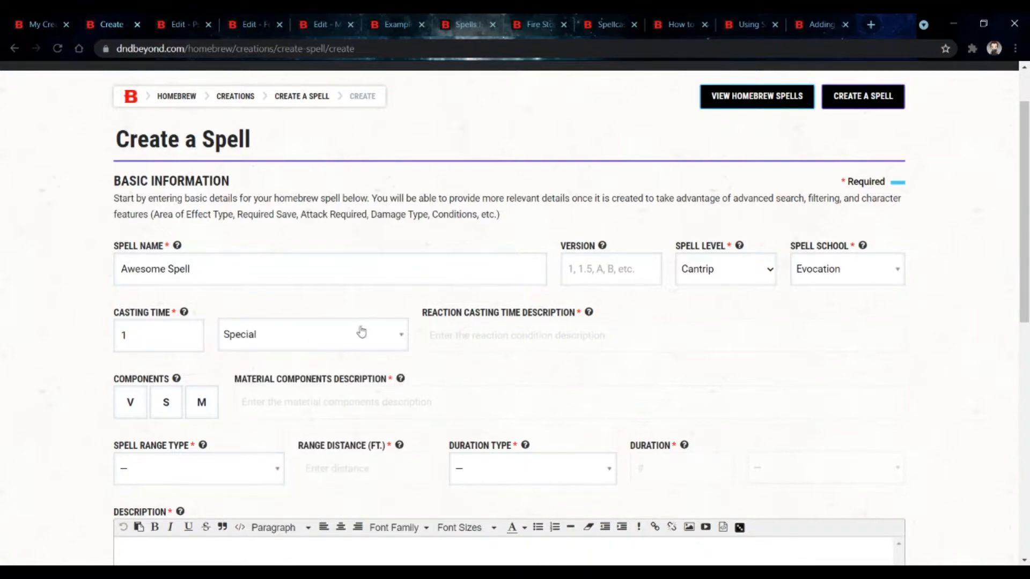
Step: Change the casting time unit to Reaction and select the reaction condition description field
{"action": "left_click", "coordinate": [362, 332]}
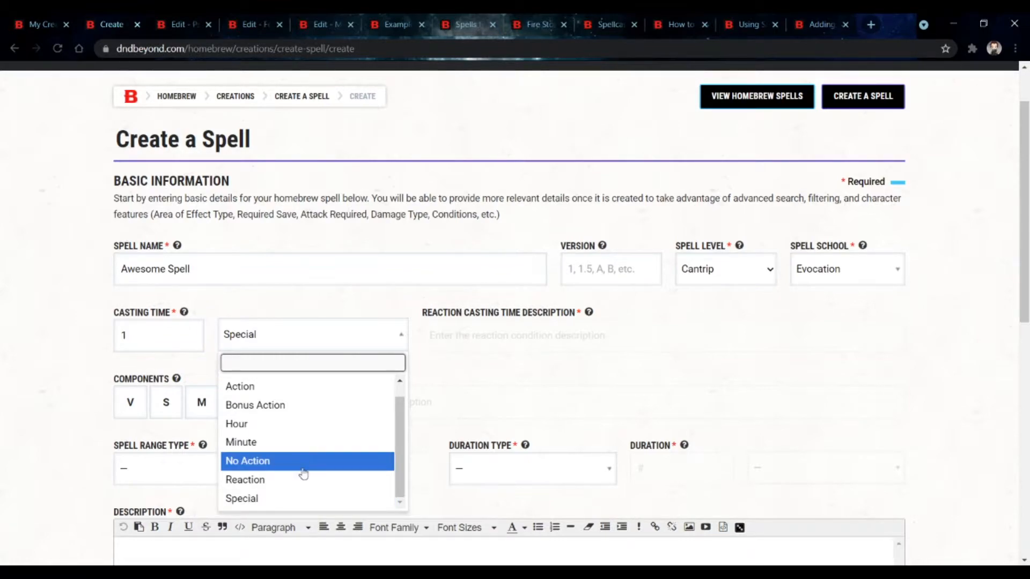
{"action": "left_click", "coordinate": [309, 489]}
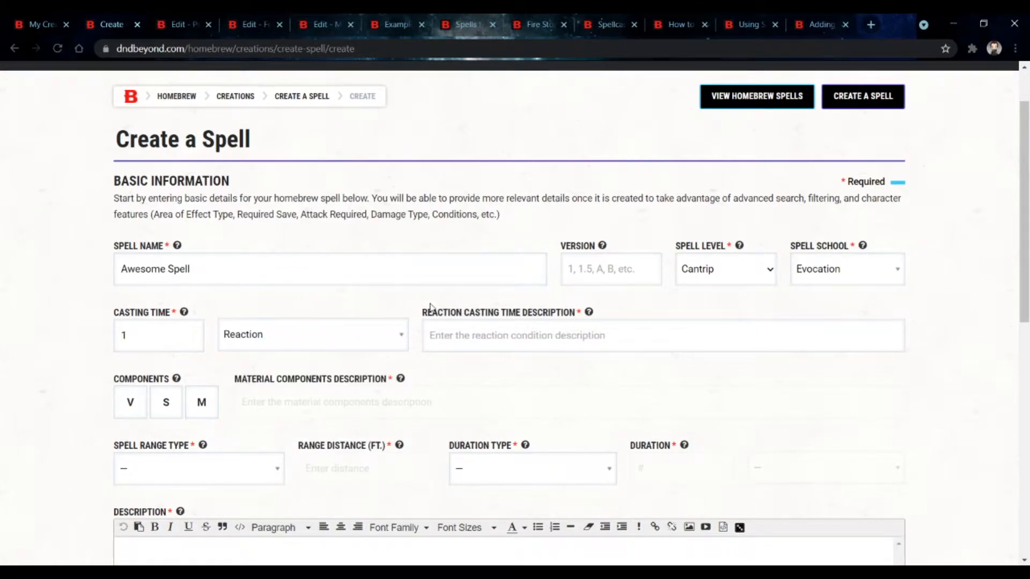
{"action": "left_click", "coordinate": [429, 336]}
Step: Examine the Shield spell's details and casting-time footnote in the spells list tab, then return to the creation form
{"action": "left_click", "coordinate": [471, 33]}
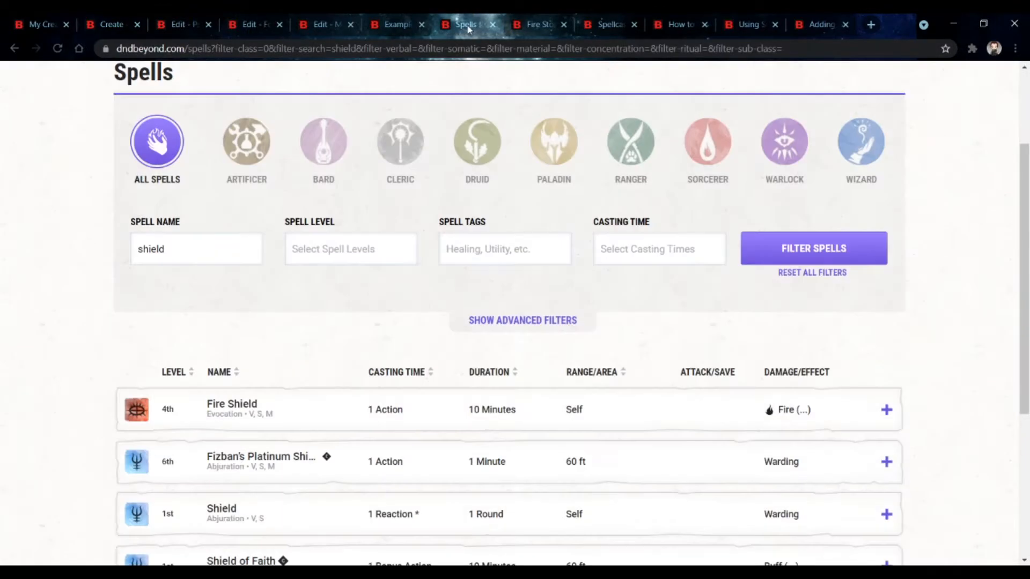
{"action": "scroll", "coordinate": [310, 368], "scroll_direction": "down", "scroll_amount": 4}
{"action": "left_click", "coordinate": [310, 314]}
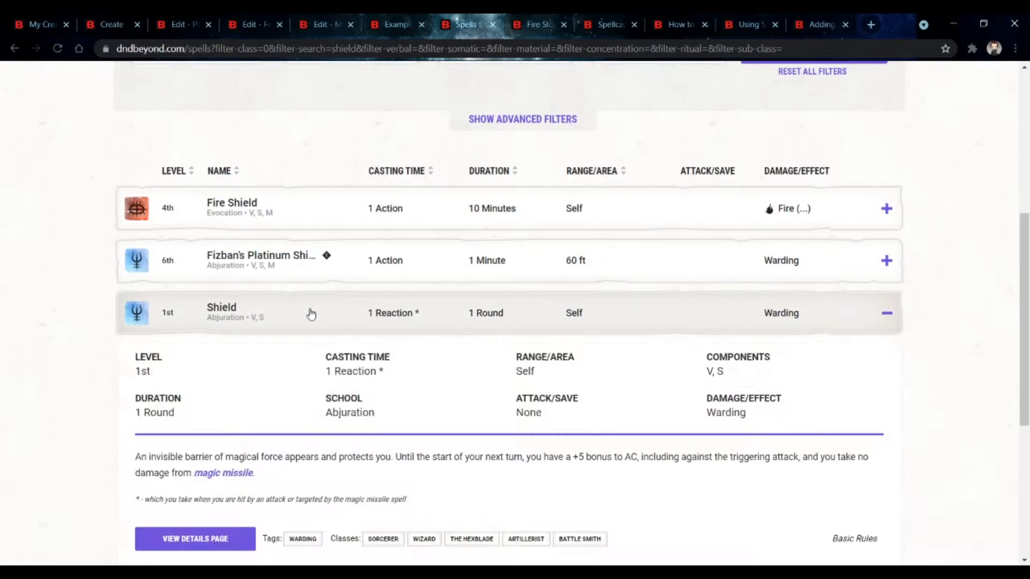
{"action": "scroll", "coordinate": [310, 313], "scroll_direction": "down", "scroll_amount": 1}
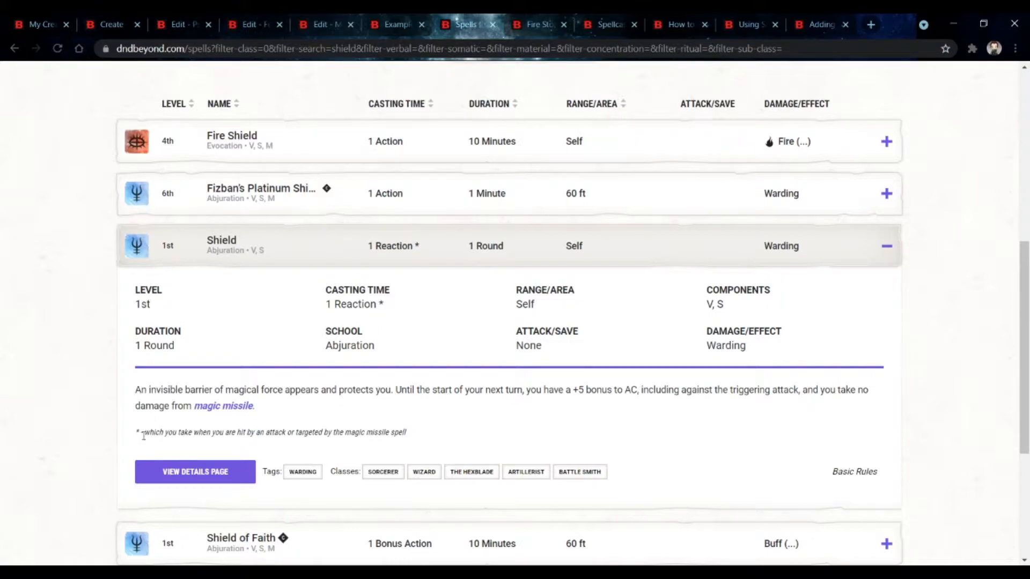
{"action": "left_click_drag", "start_coordinate": [144, 435], "coordinate": [421, 442]}
{"action": "left_click", "coordinate": [422, 442]}
{"action": "left_click", "coordinate": [165, 27]}
{"action": "left_click", "coordinate": [110, 26]}
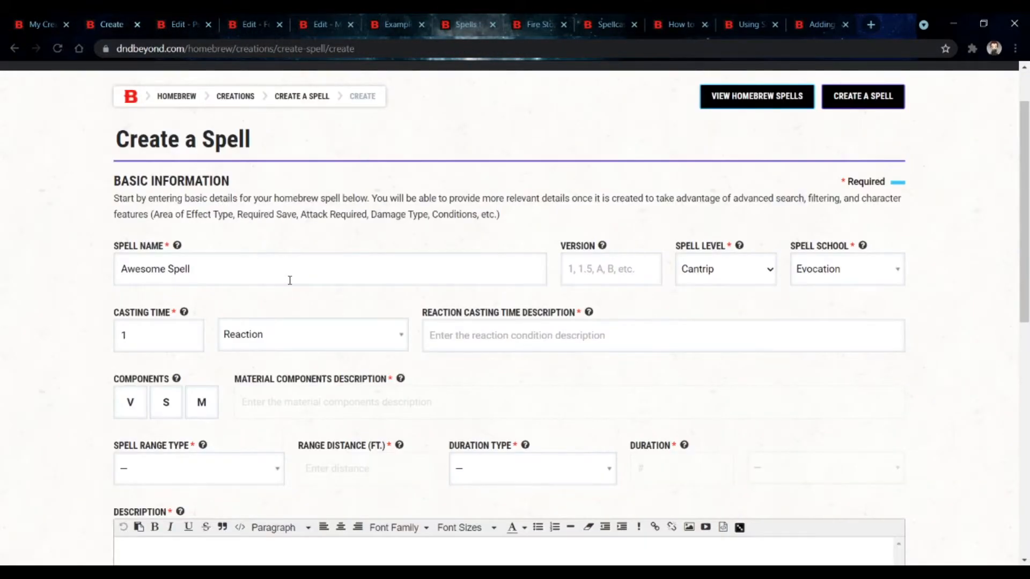
Step: Change the casting time unit to Action
{"action": "scroll", "coordinate": [288, 279], "scroll_direction": "down", "scroll_amount": 1}
{"action": "left_click", "coordinate": [289, 280]}
{"action": "left_click", "coordinate": [290, 336]}
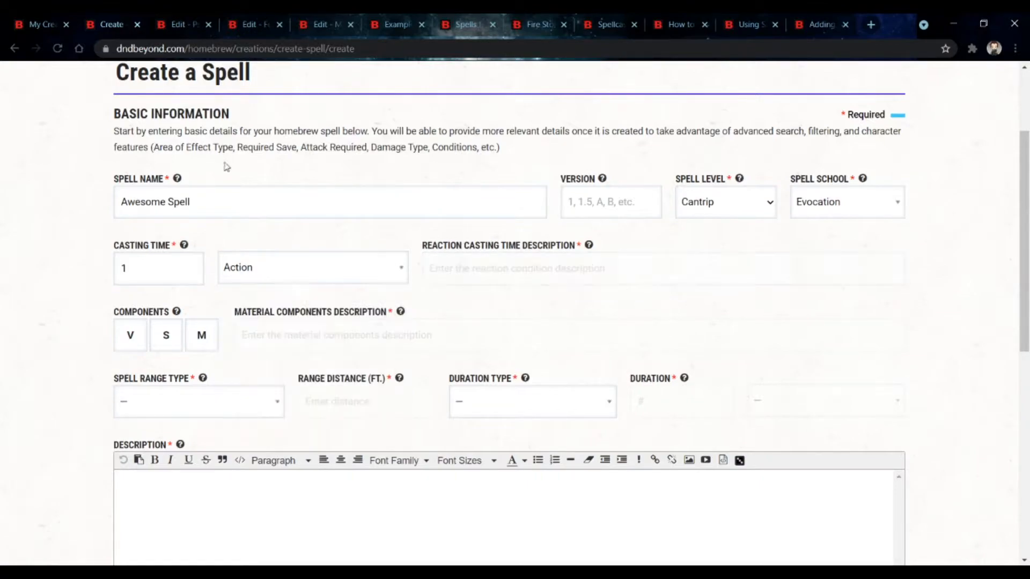
{"action": "scroll", "coordinate": [223, 244], "scroll_direction": "down", "scroll_amount": 2}
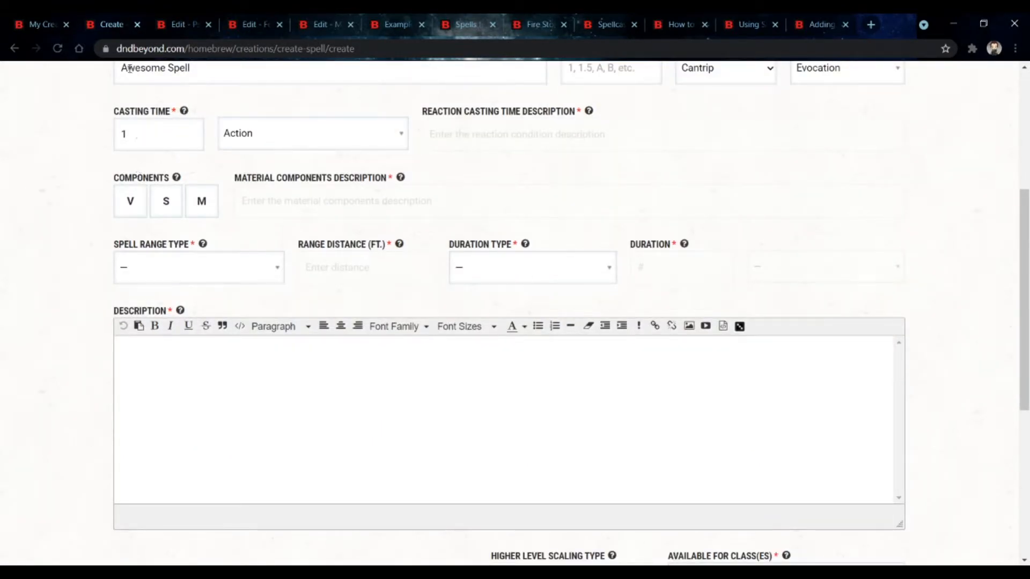
{"action": "left_click", "coordinate": [203, 202]}
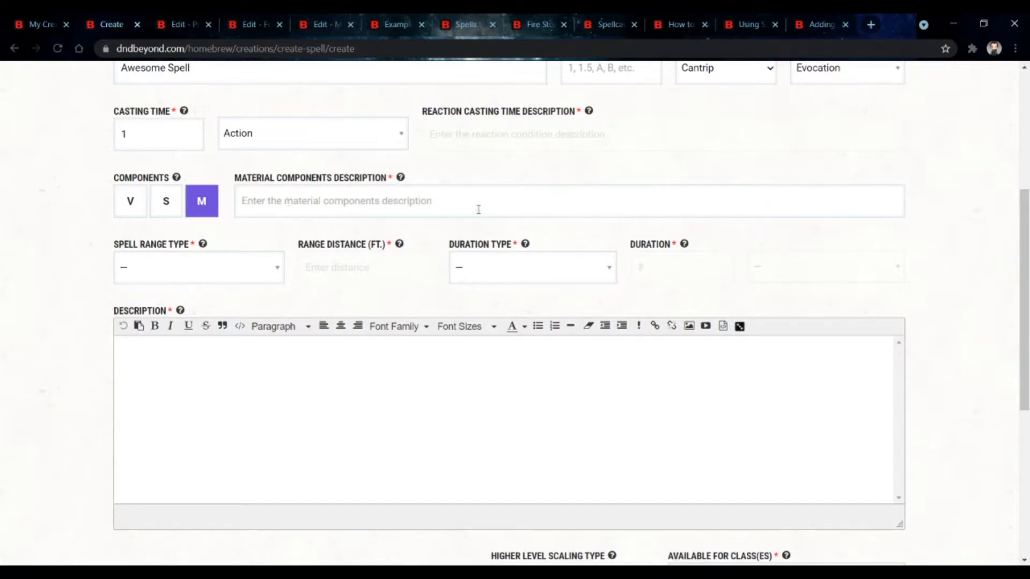
{"action": "scroll", "coordinate": [479, 209], "scroll_direction": "up", "scroll_amount": 1}
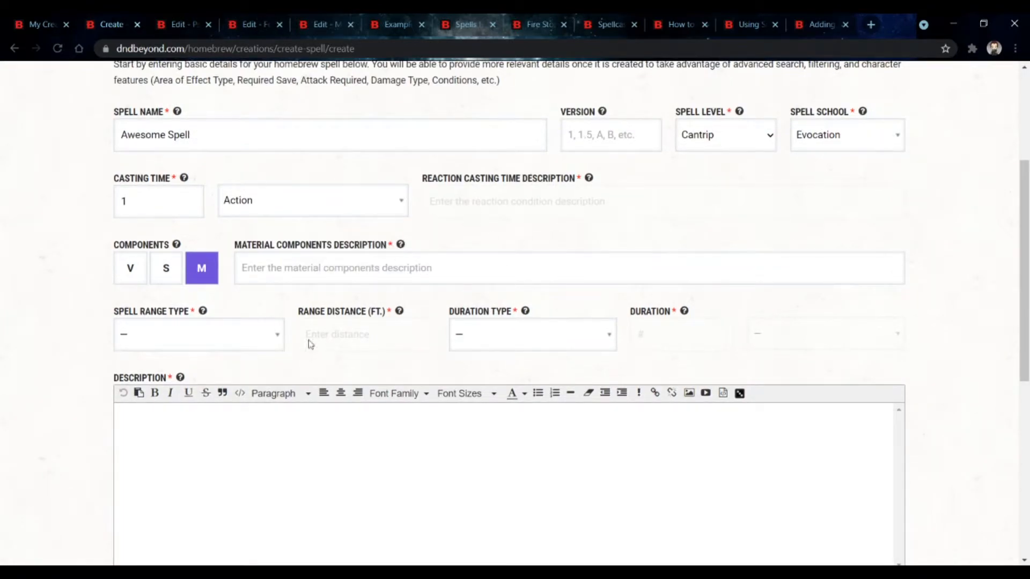
{"action": "left_click", "coordinate": [193, 268]}
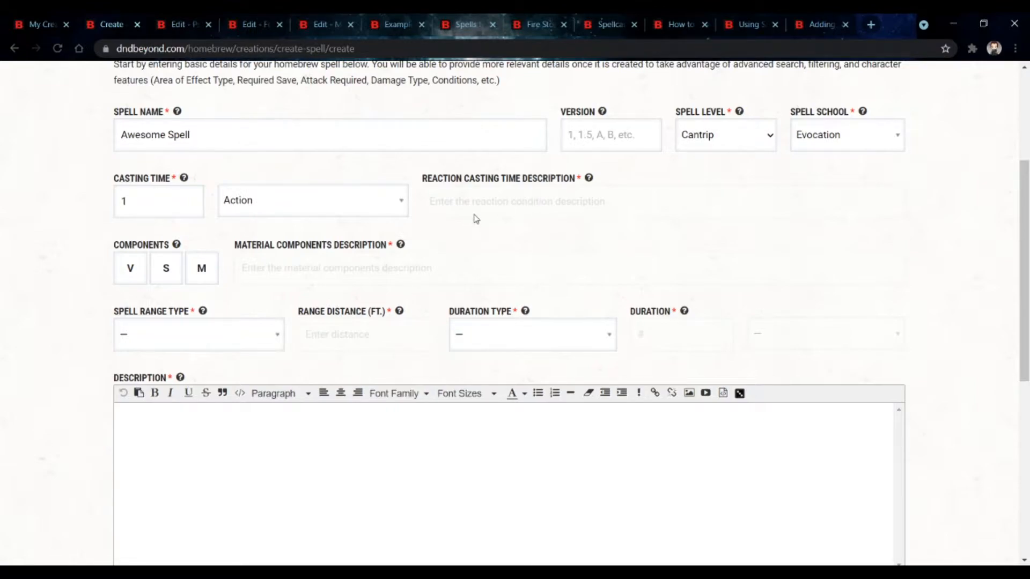
{"action": "scroll", "coordinate": [476, 219], "scroll_direction": "down", "scroll_amount": 1}
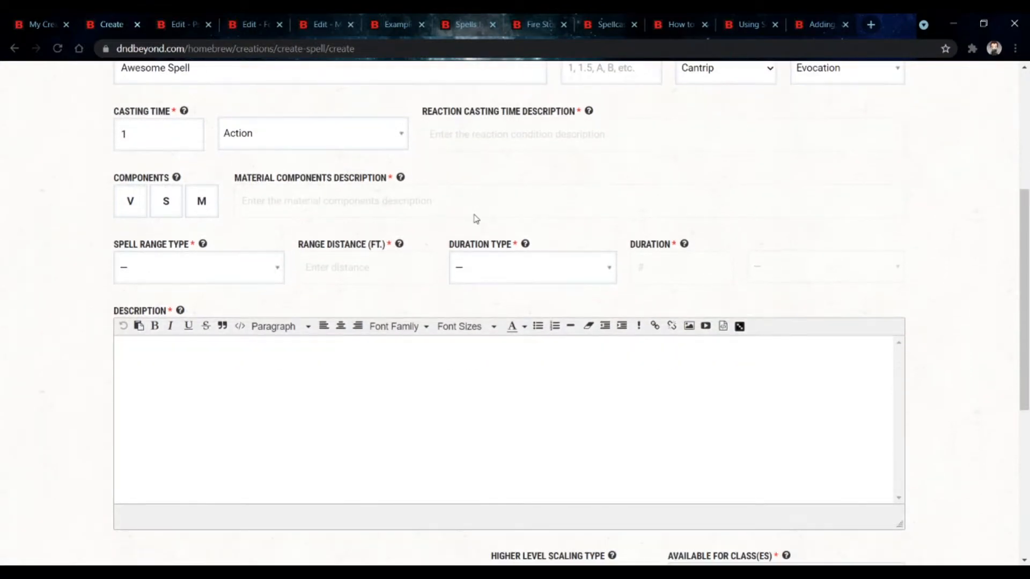
{"action": "scroll", "coordinate": [475, 219], "scroll_direction": "up", "scroll_amount": 2}
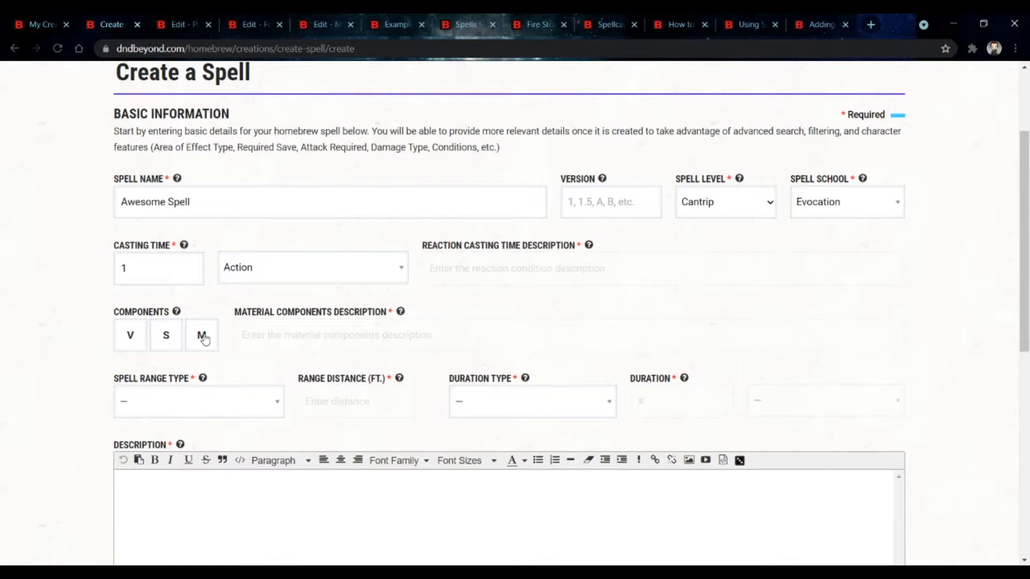
{"action": "left_click", "coordinate": [203, 336]}
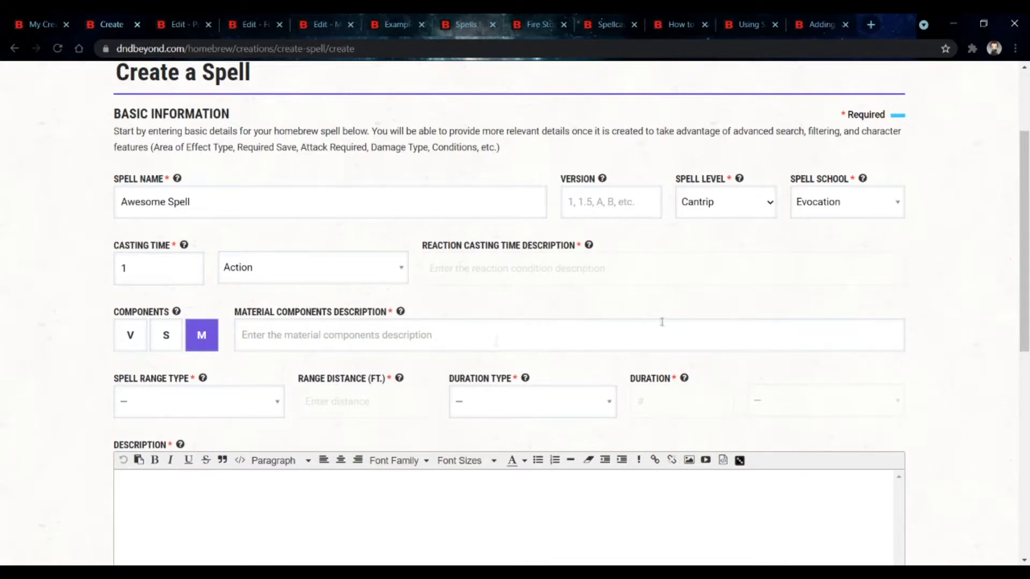
{"action": "left_click", "coordinate": [202, 337]}
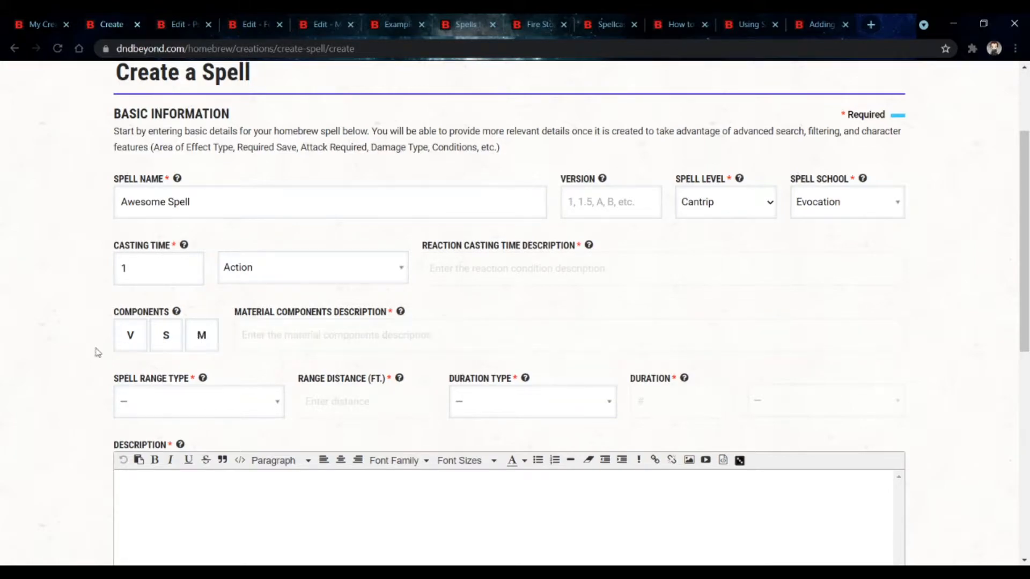
Step: Enable the verbal and somatic components and set the spell range type to Ranged
{"action": "left_click", "coordinate": [123, 335]}
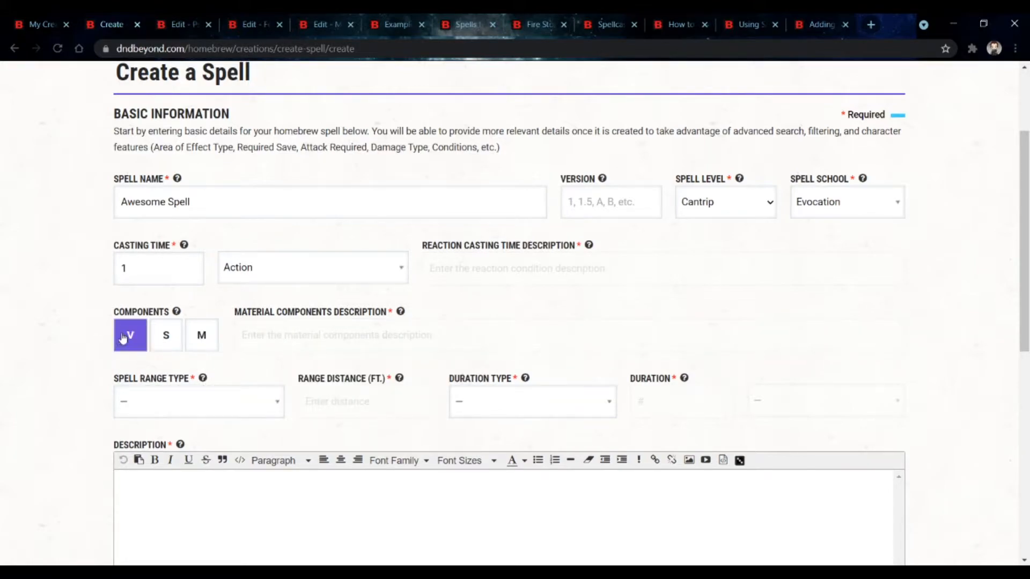
{"action": "left_click", "coordinate": [158, 338]}
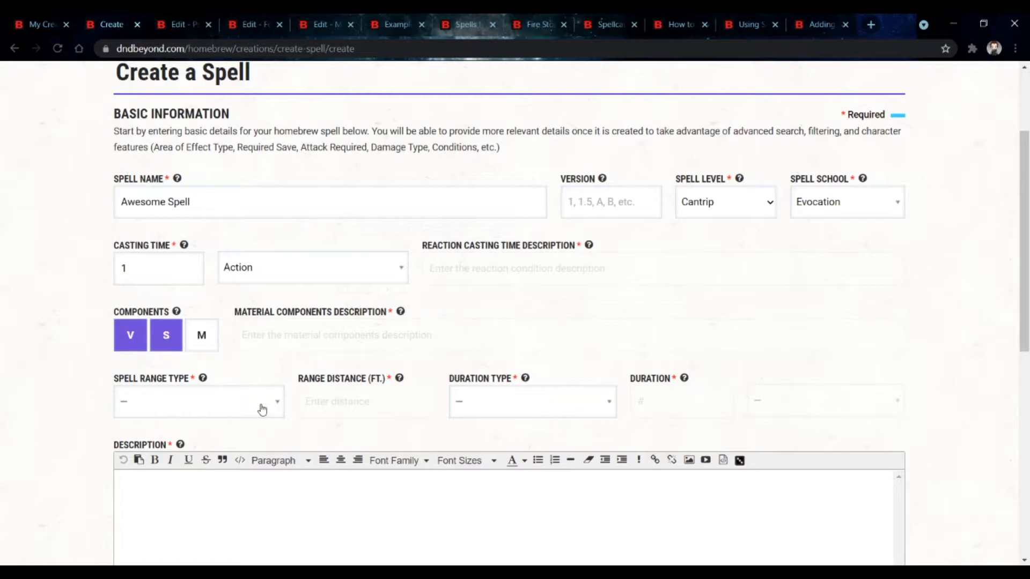
{"action": "left_click", "coordinate": [225, 402]}
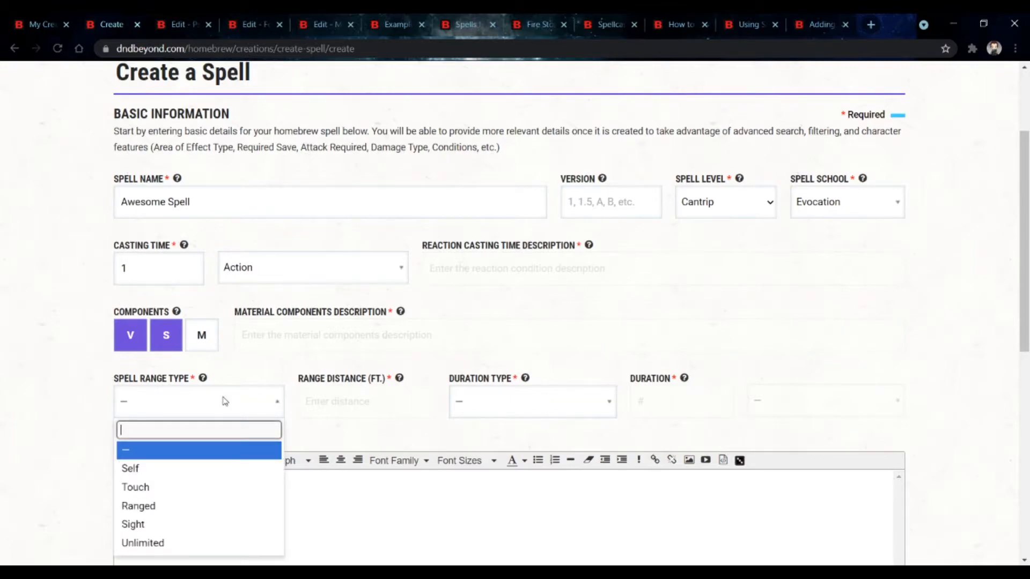
{"action": "scroll", "coordinate": [223, 402], "scroll_direction": "down", "scroll_amount": 1}
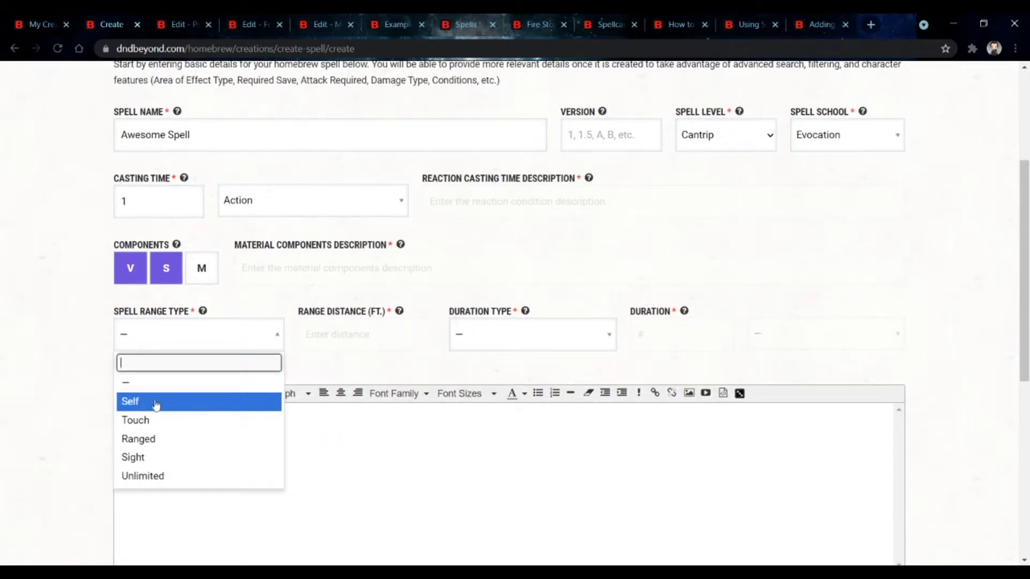
{"action": "left_click", "coordinate": [234, 440]}
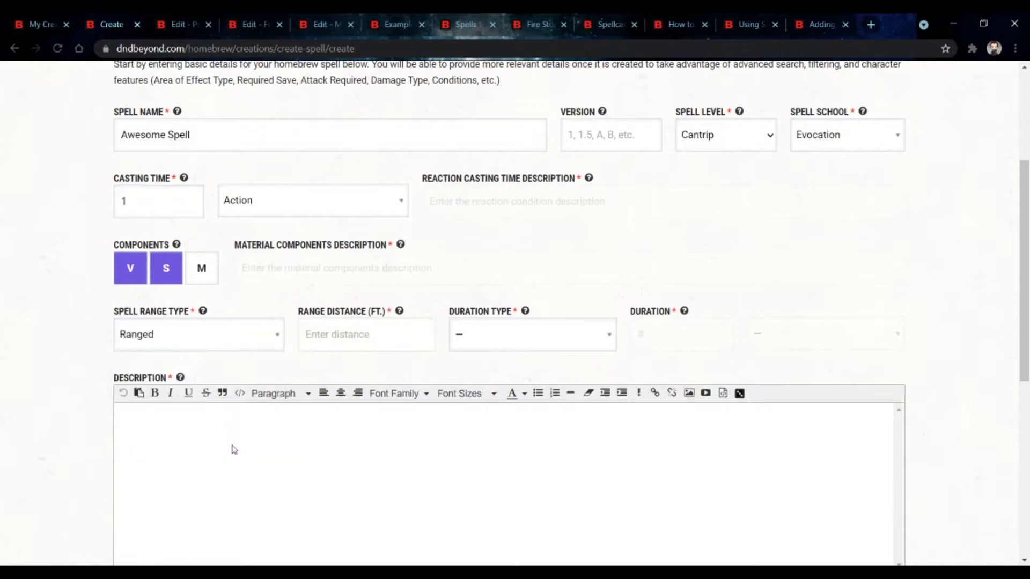
Step: Set the range distance to 120 feet
{"action": "left_click", "coordinate": [303, 346]}
{"action": "left_click", "coordinate": [184, 332]}
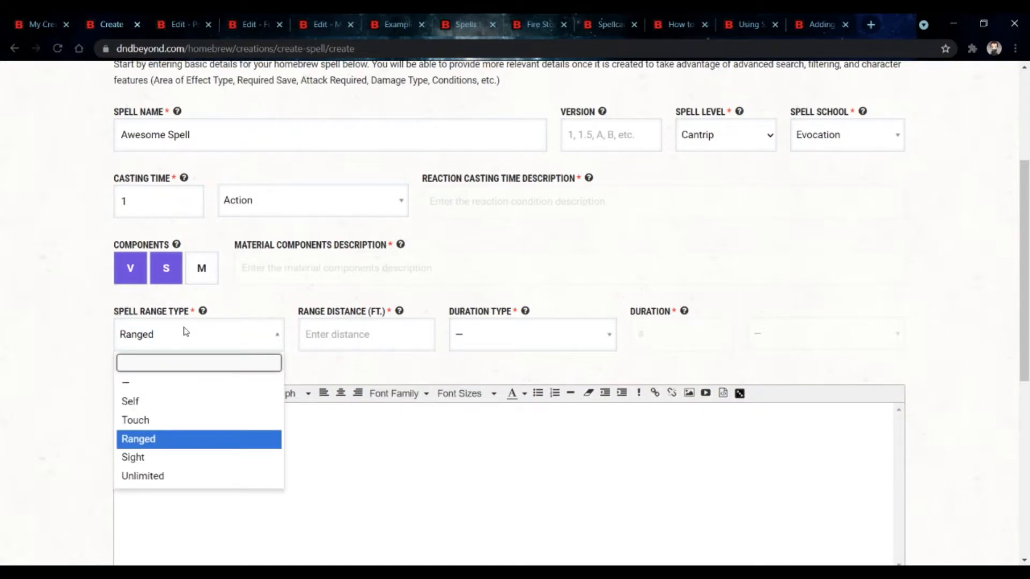
{"action": "left_click", "coordinate": [337, 331]}
{"action": "type", "text": "120"}
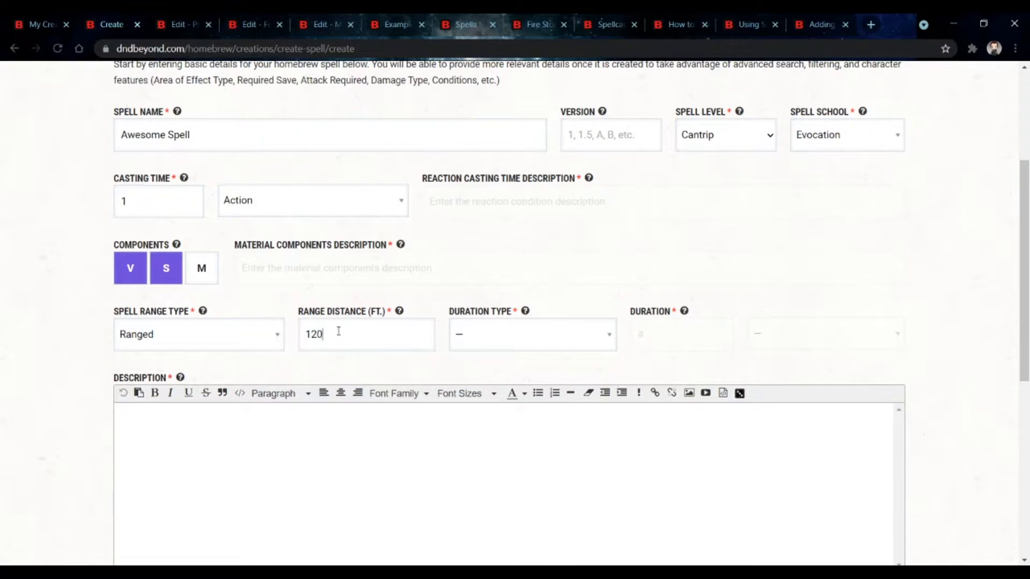
Step: Try the Time duration type and browse its duration unit choices
{"action": "left_click", "coordinate": [489, 345]}
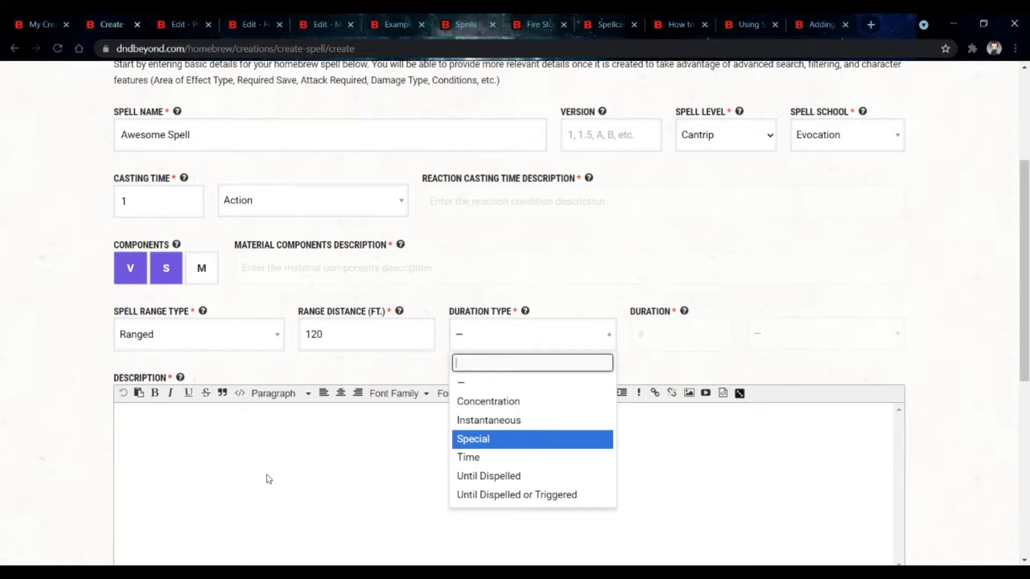
{"action": "left_click", "coordinate": [468, 458]}
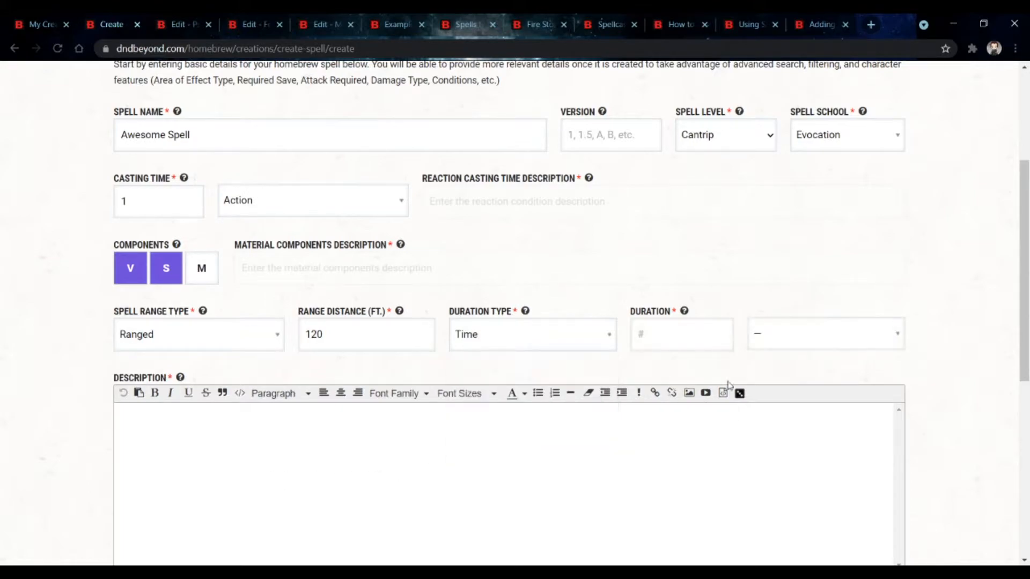
{"action": "left_click", "coordinate": [669, 332]}
{"action": "left_click", "coordinate": [751, 336]}
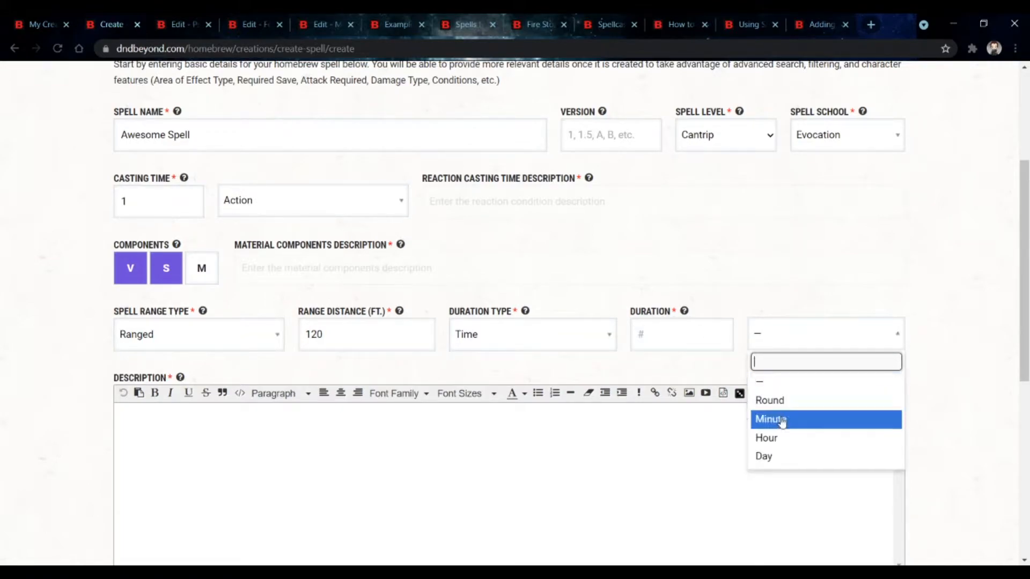
{"action": "left_click", "coordinate": [760, 381]}
Step: Set the spell's duration type to Instantaneous after trying Concentration and the Until Dispelled options
{"action": "left_click", "coordinate": [572, 336]}
{"action": "left_click", "coordinate": [551, 402]}
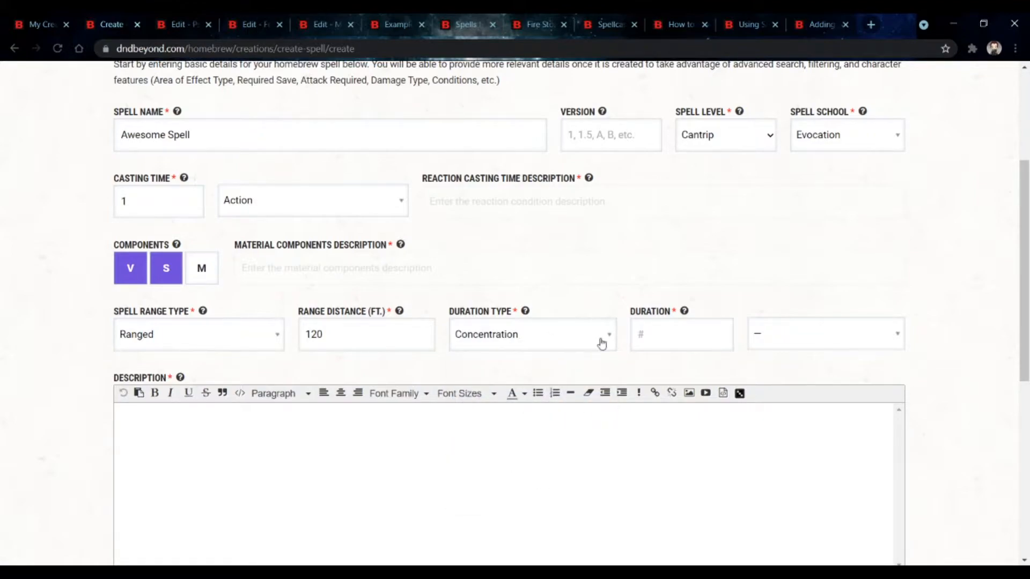
{"action": "left_click", "coordinate": [498, 344]}
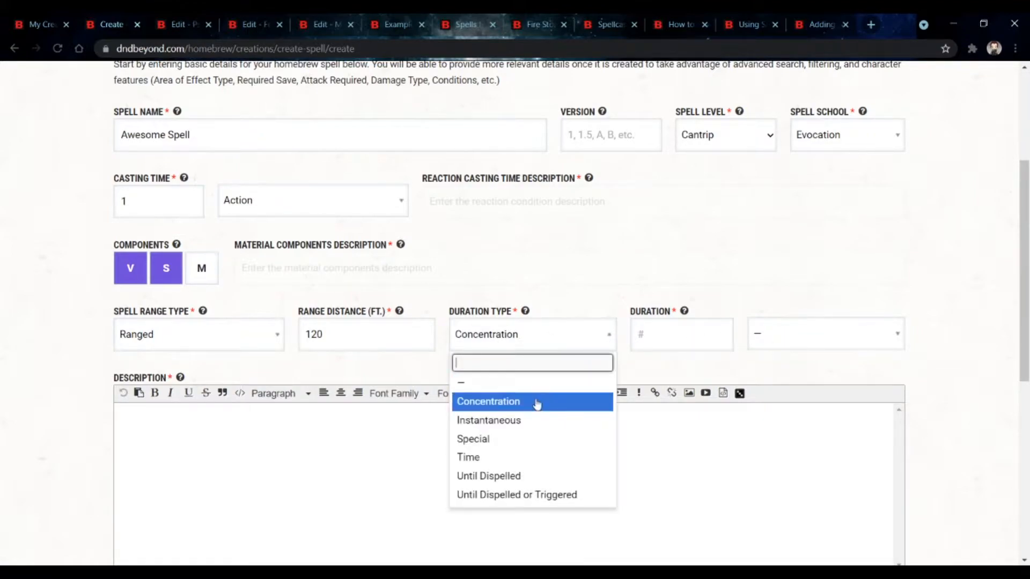
{"action": "left_click", "coordinate": [545, 476]}
{"action": "left_click", "coordinate": [540, 348]}
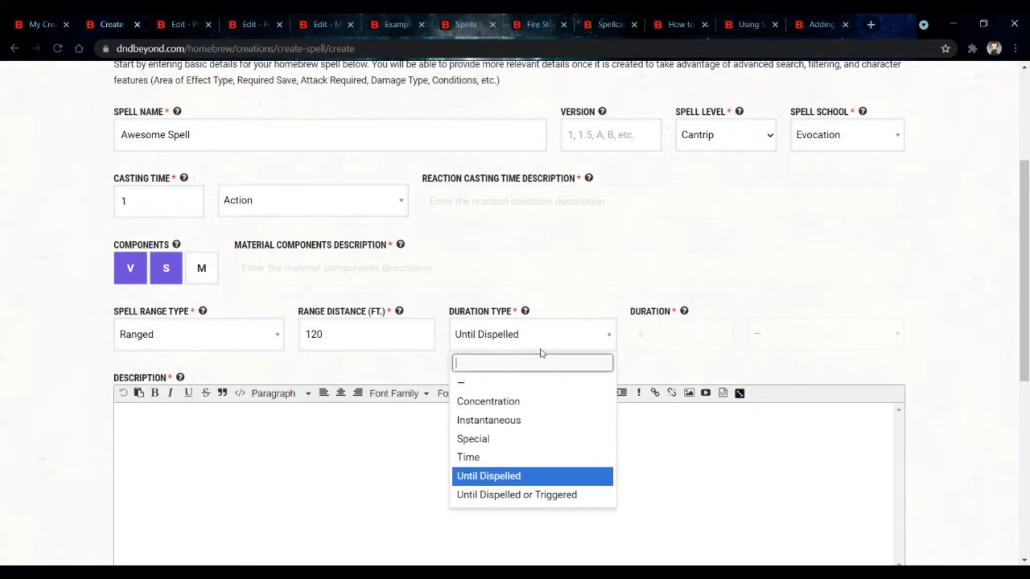
{"action": "left_click", "coordinate": [559, 494]}
{"action": "left_click", "coordinate": [507, 338]}
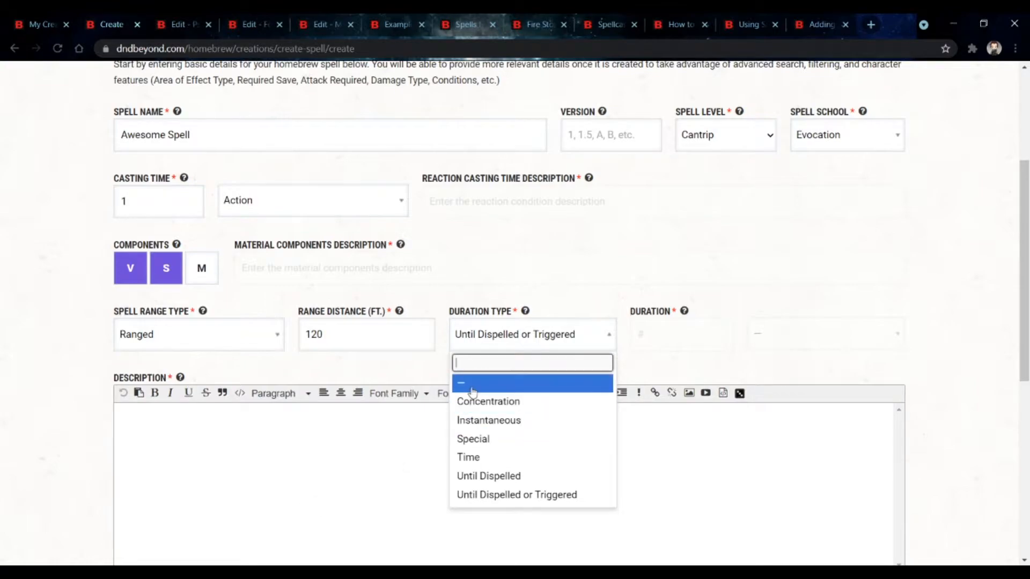
{"action": "left_click", "coordinate": [485, 420]}
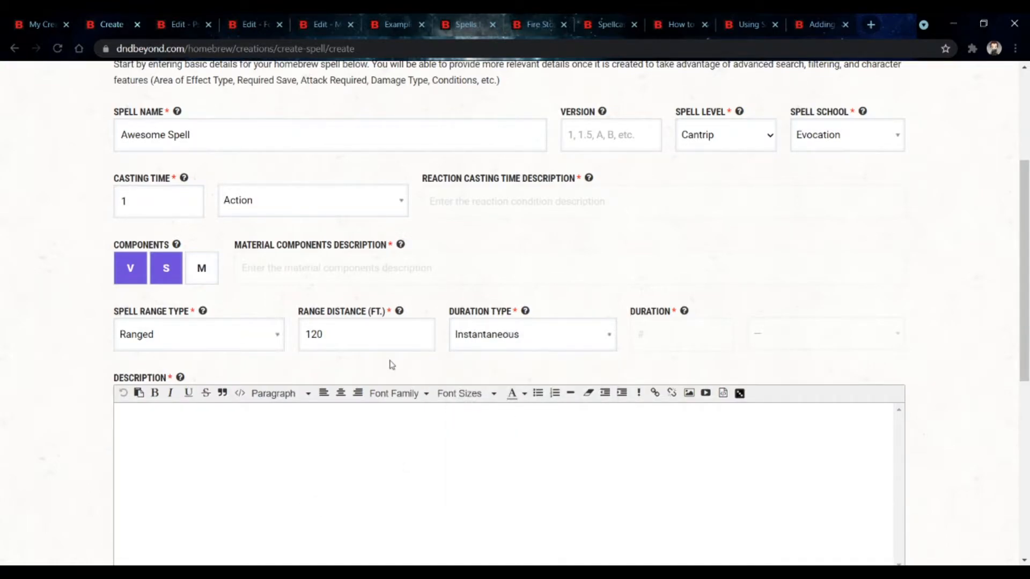
Step: Examine how the Protection from Evil and Good description reads on the Example character's spells tab
{"action": "scroll", "coordinate": [394, 364], "scroll_direction": "down", "scroll_amount": 4}
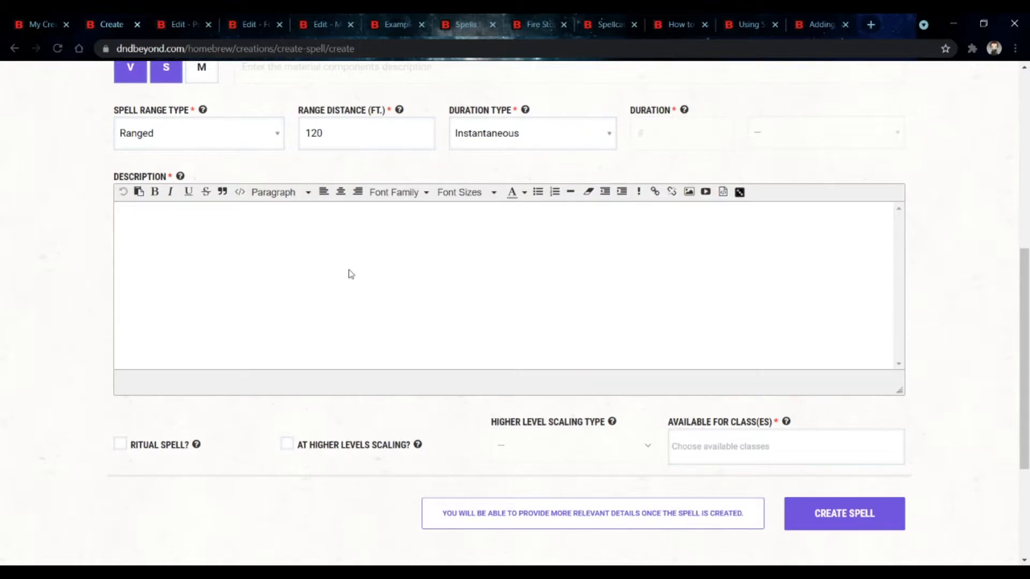
{"action": "left_click", "coordinate": [169, 274]}
{"action": "left_click", "coordinate": [406, 19]}
{"action": "scroll", "coordinate": [496, 303], "scroll_direction": "down", "scroll_amount": 4}
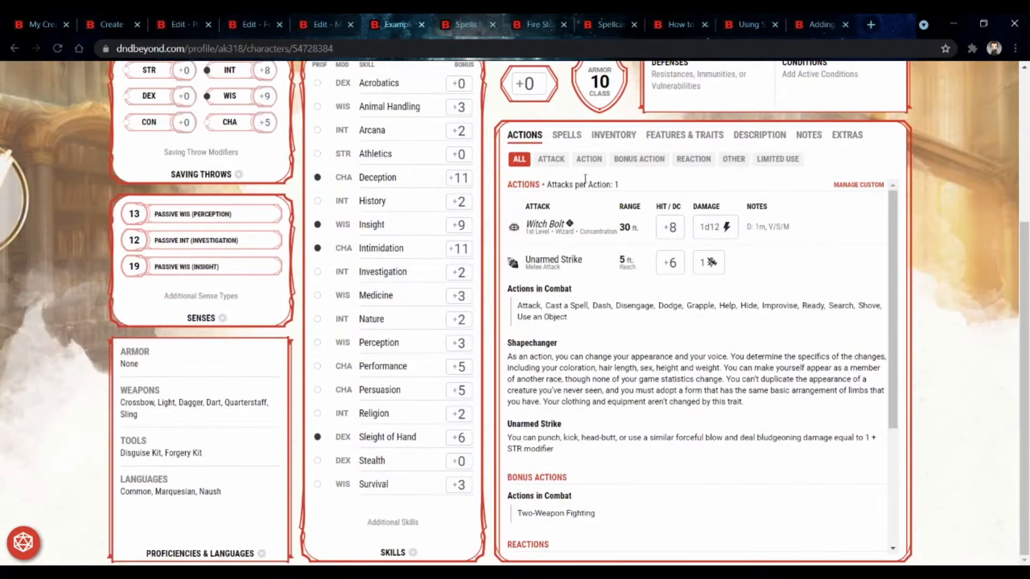
{"action": "left_click", "coordinate": [576, 141]}
{"action": "scroll", "coordinate": [648, 361], "scroll_direction": "down", "scroll_amount": 2}
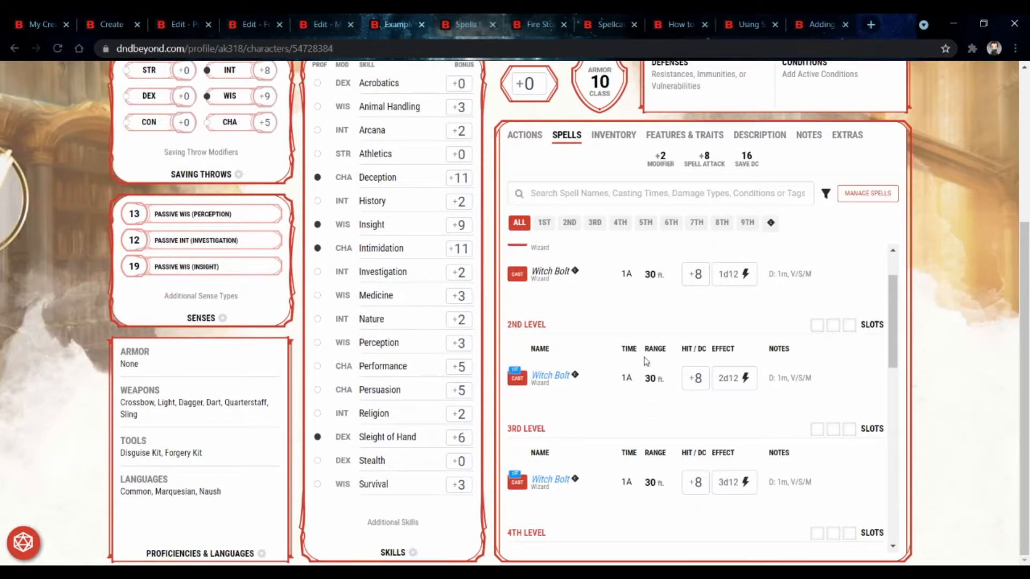
{"action": "scroll", "coordinate": [646, 361], "scroll_direction": "up", "scroll_amount": 2}
{"action": "left_click", "coordinate": [562, 309]}
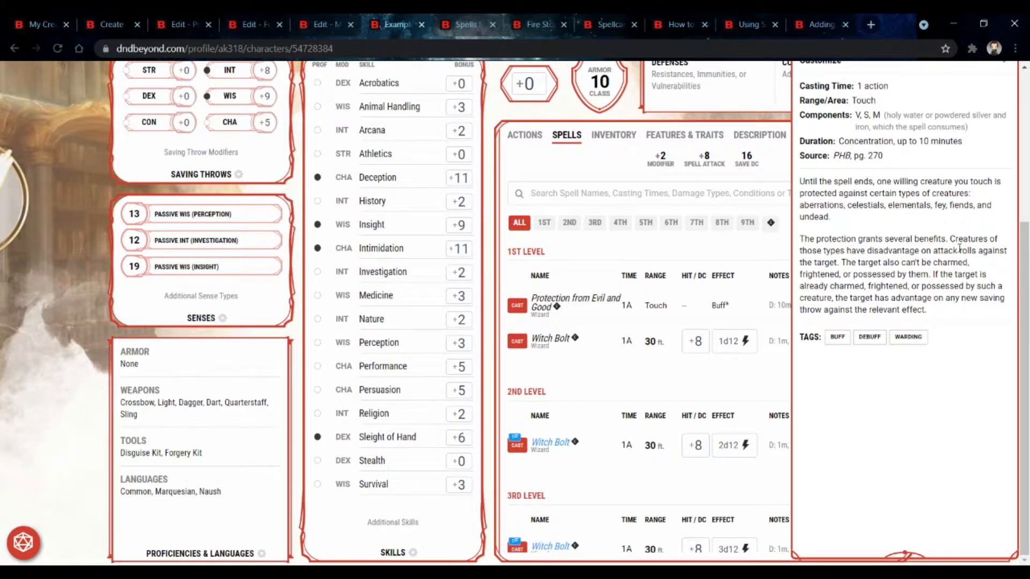
{"action": "left_click_drag", "start_coordinate": [965, 310], "coordinate": [992, 315]}
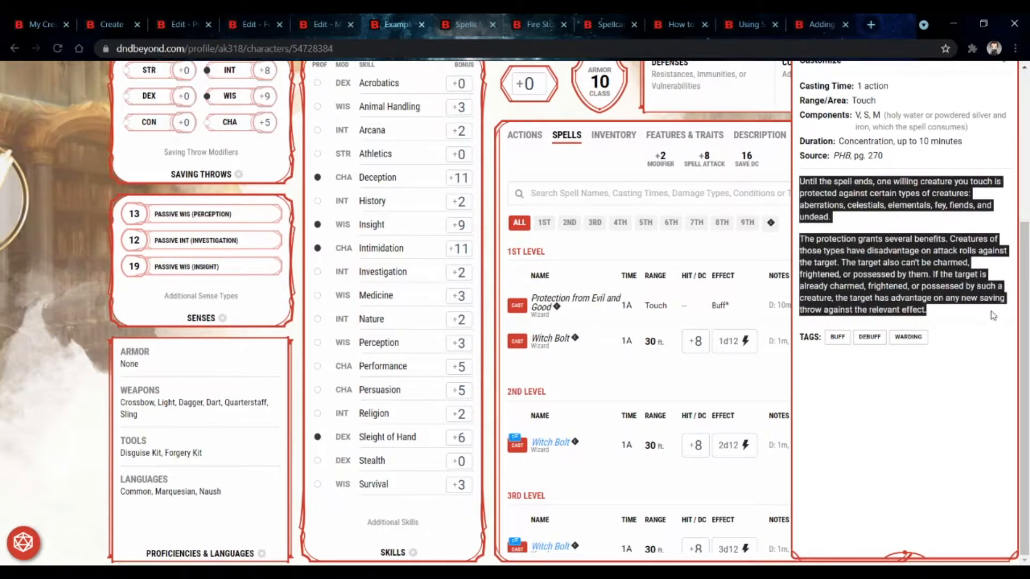
{"action": "left_click", "coordinate": [993, 315]}
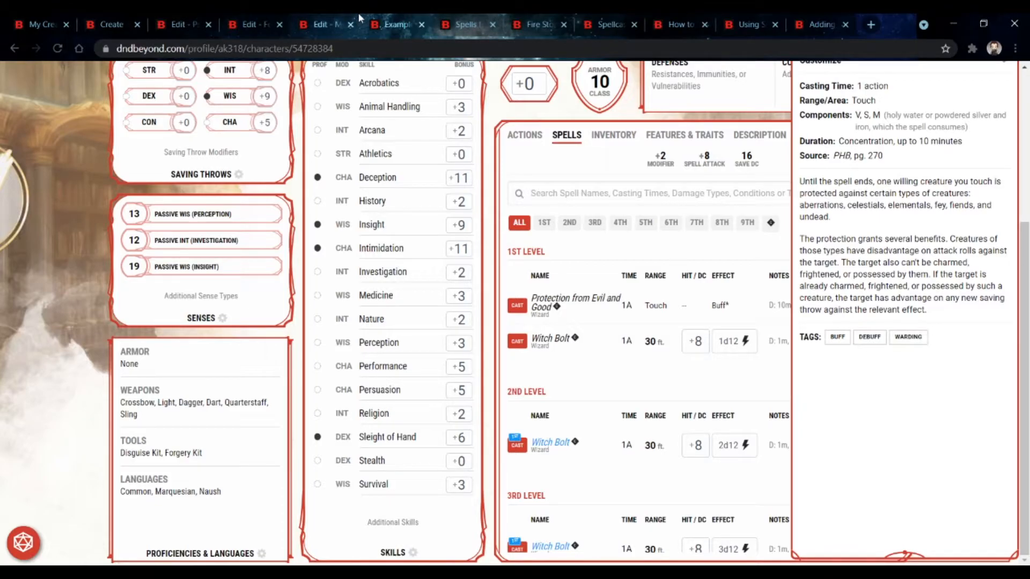
Step: Review the Psychometry homebrew spell's edit form and its description
{"action": "left_click", "coordinate": [167, 24]}
{"action": "scroll", "coordinate": [275, 204], "scroll_direction": "up", "scroll_amount": 5}
{"action": "left_click", "coordinate": [286, 249]}
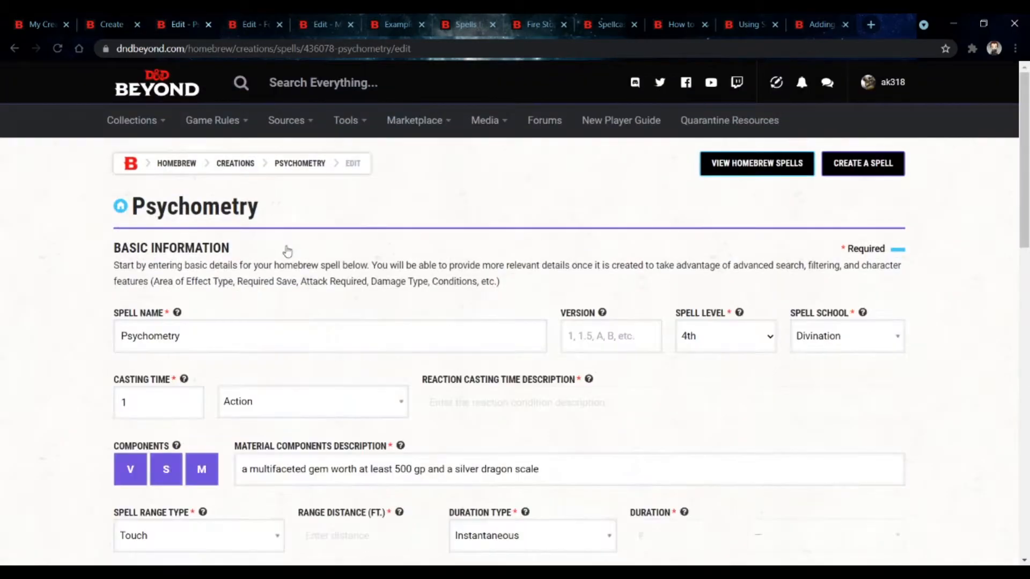
{"action": "scroll", "coordinate": [345, 228], "scroll_direction": "down", "scroll_amount": 4}
{"action": "scroll", "coordinate": [344, 228], "scroll_direction": "down", "scroll_amount": 2}
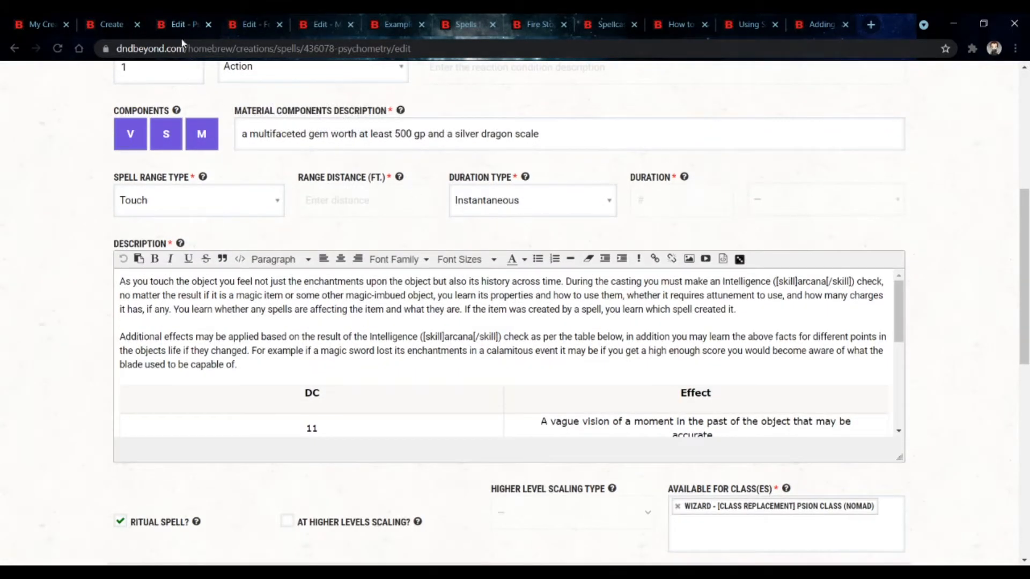
Step: Review the Forceful Push edit form and the condition tag markup in its description
{"action": "left_click", "coordinate": [236, 24]}
{"action": "scroll", "coordinate": [349, 246], "scroll_direction": "up", "scroll_amount": 5}
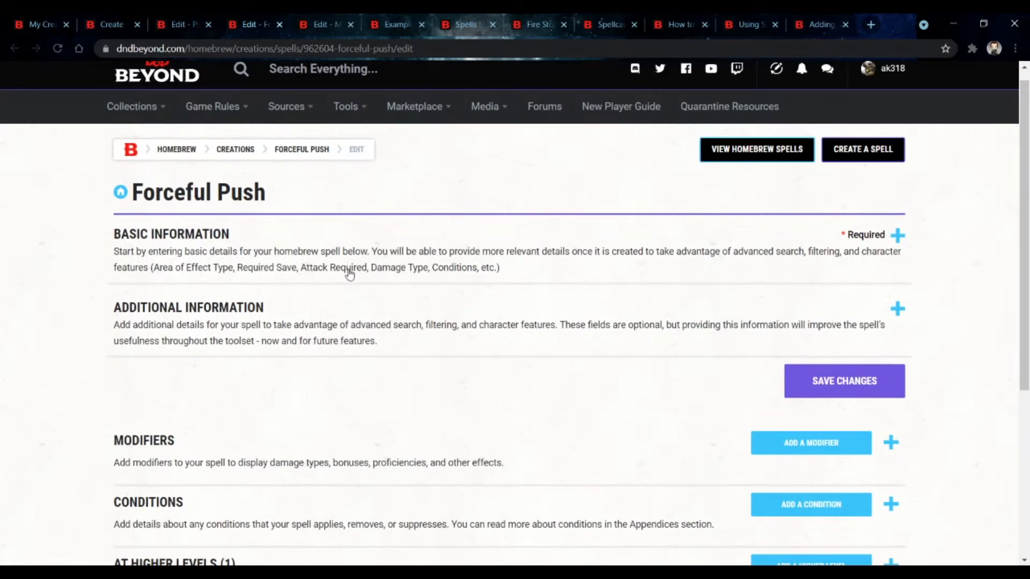
{"action": "left_click", "coordinate": [354, 265]}
{"action": "scroll", "coordinate": [353, 265], "scroll_direction": "down", "scroll_amount": 5}
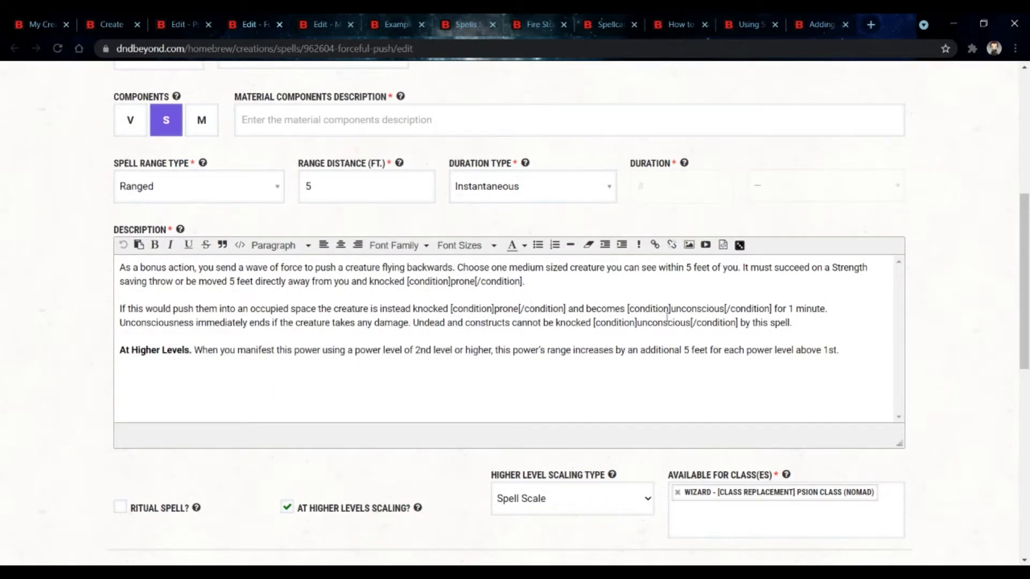
{"action": "left_click_drag", "start_coordinate": [406, 290], "coordinate": [524, 283]}
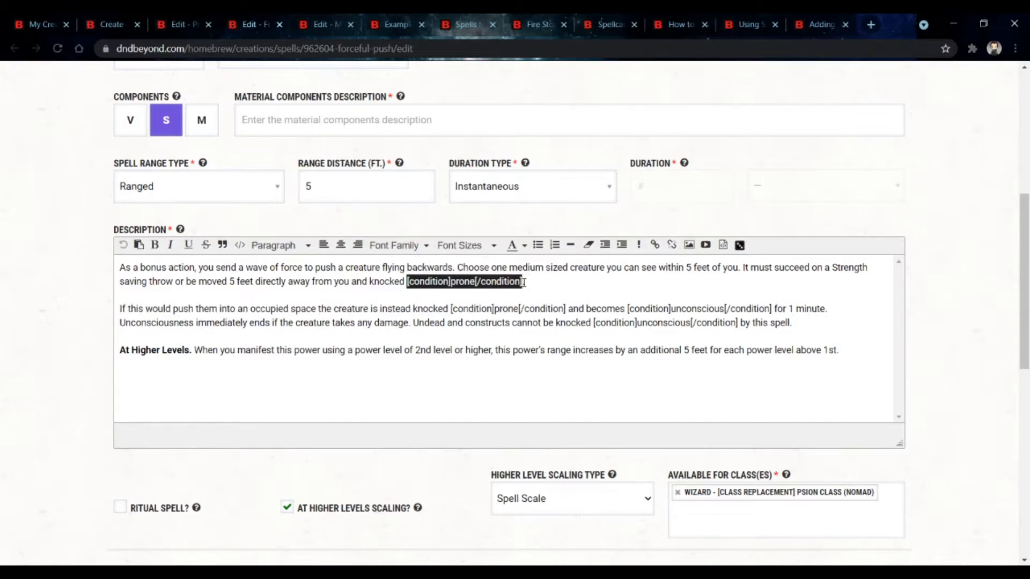
{"action": "left_click", "coordinate": [335, 293]}
{"action": "scroll", "coordinate": [245, 90], "scroll_direction": "up", "scroll_amount": 5}
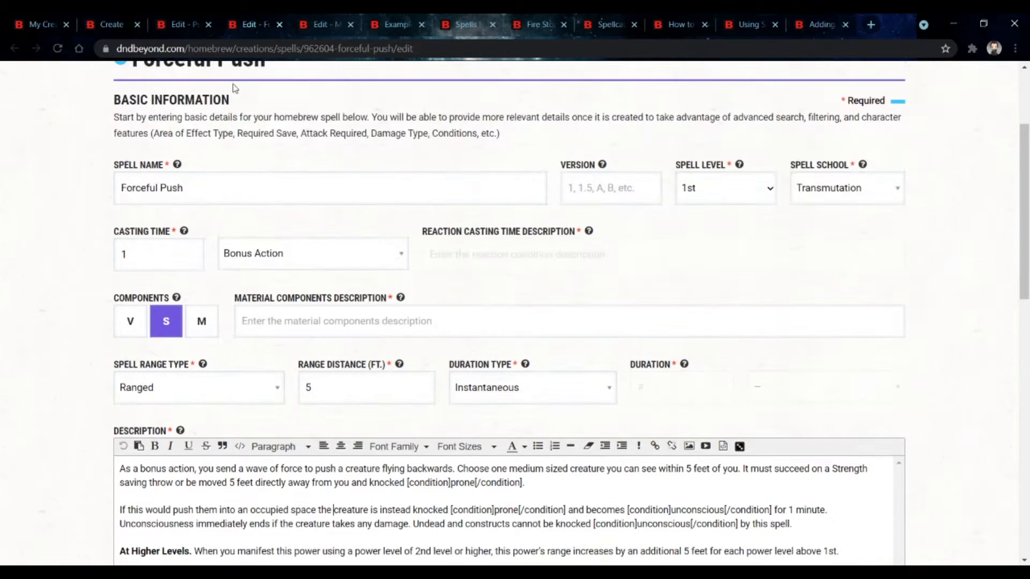
Step: Open the Forceful Push spell page to inspect its prone condition tooltip, then return to its edit form
{"action": "left_click", "coordinate": [284, 83]}
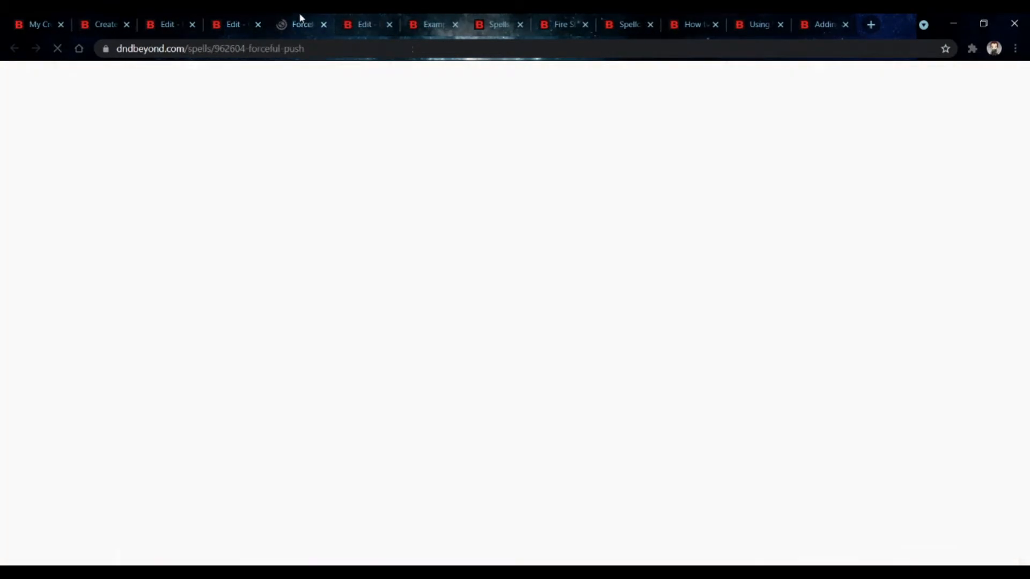
{"action": "scroll", "coordinate": [159, 309], "scroll_direction": "down", "scroll_amount": 3}
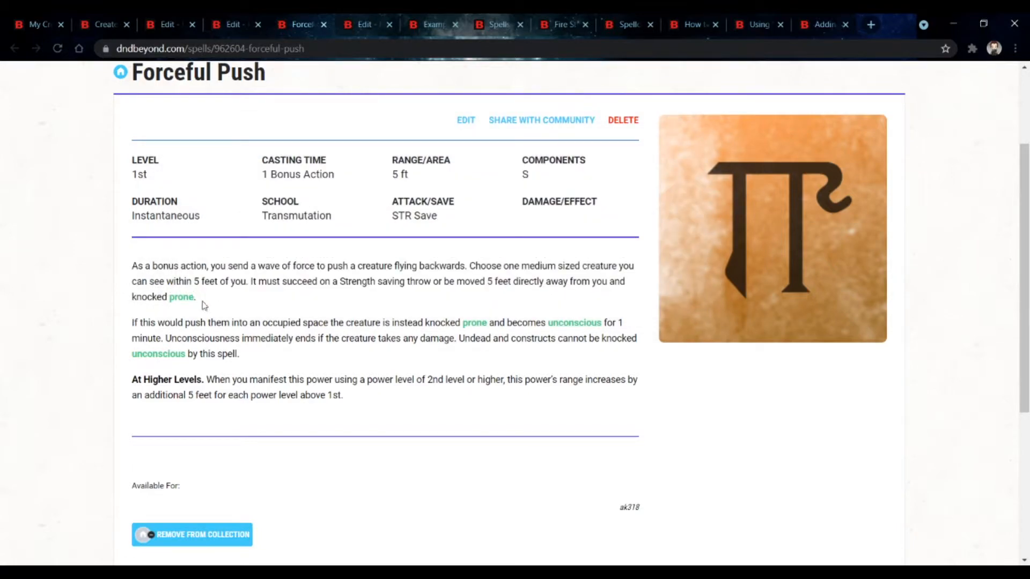
{"action": "mouse_move", "coordinate": [176, 361]}
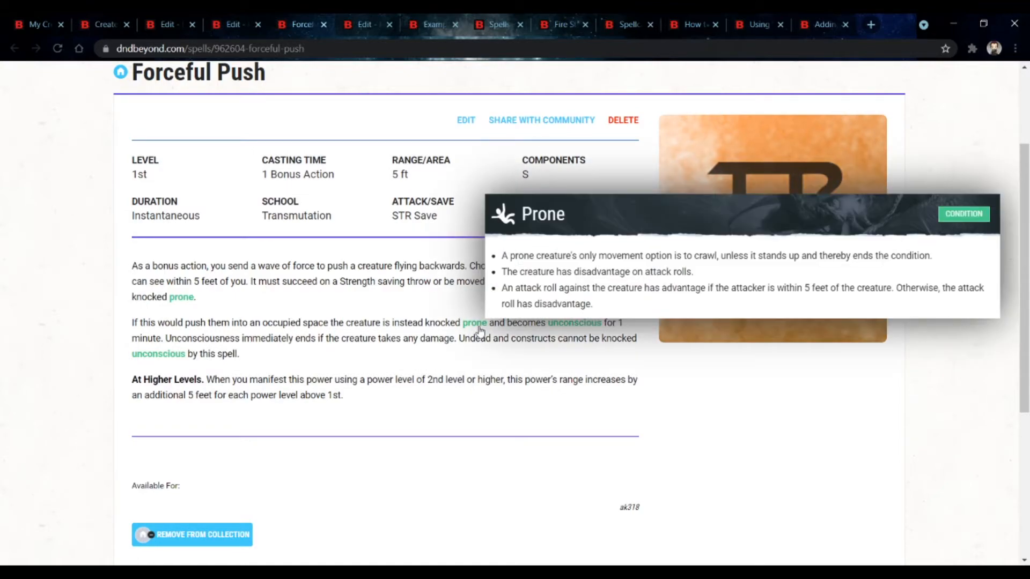
{"action": "mouse_move", "coordinate": [566, 323]}
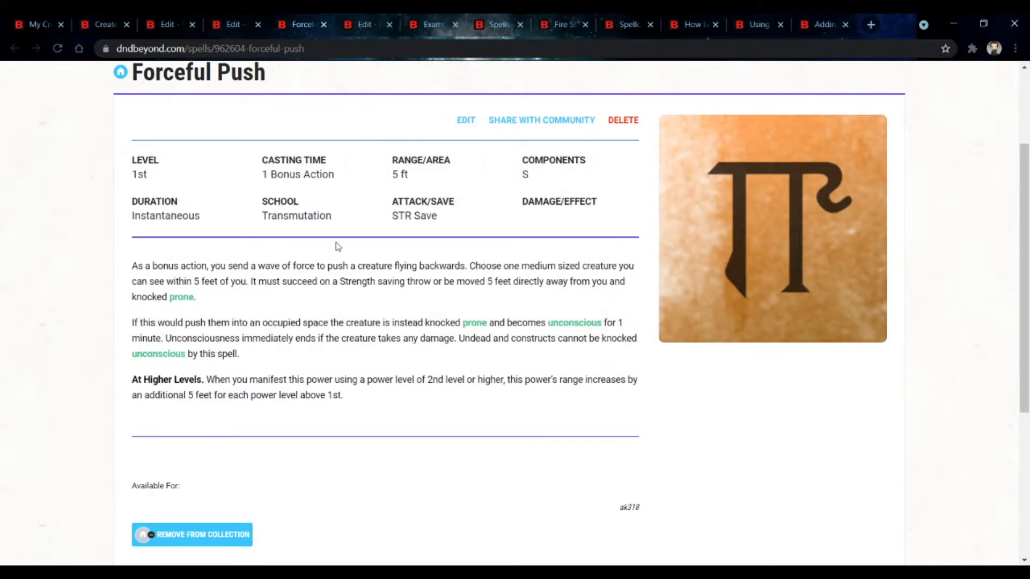
{"action": "left_click", "coordinate": [465, 120]}
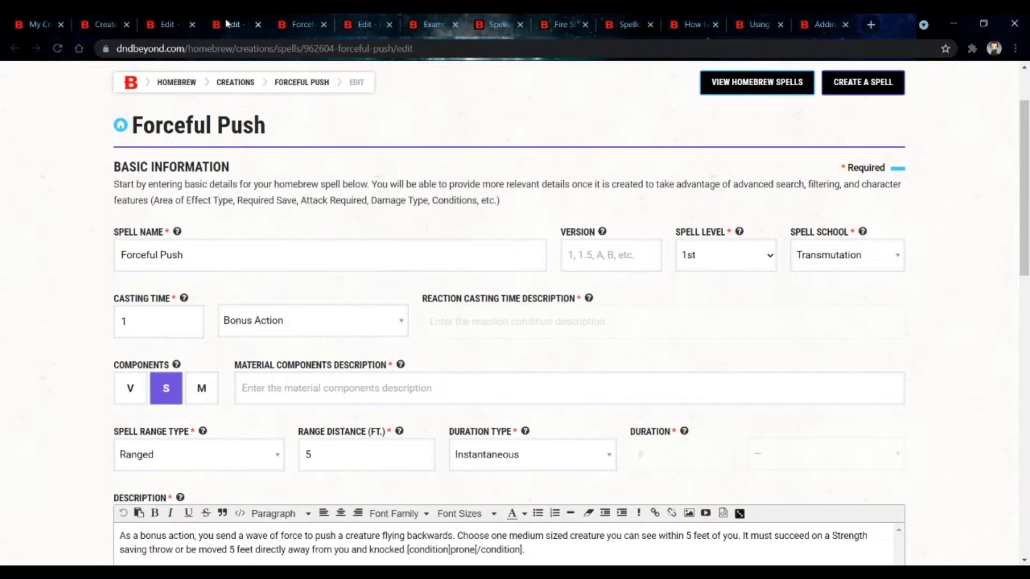
{"action": "scroll", "coordinate": [385, 91], "scroll_direction": "down", "scroll_amount": 3}
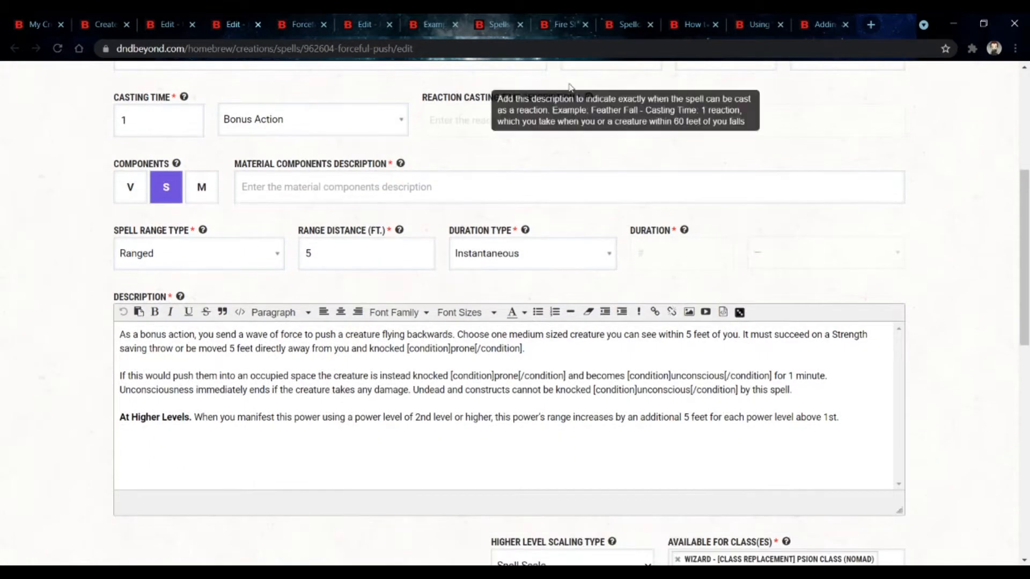
Step: Read the snippet codes thread and the tooltip tag list in the How to add tooltips thread
{"action": "left_click", "coordinate": [738, 24]}
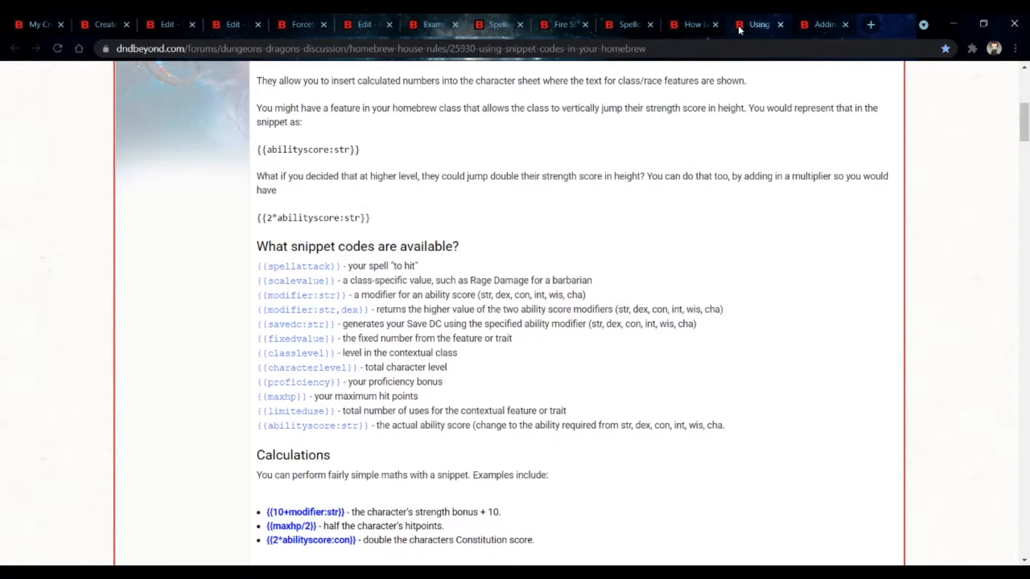
{"action": "left_click", "coordinate": [696, 28]}
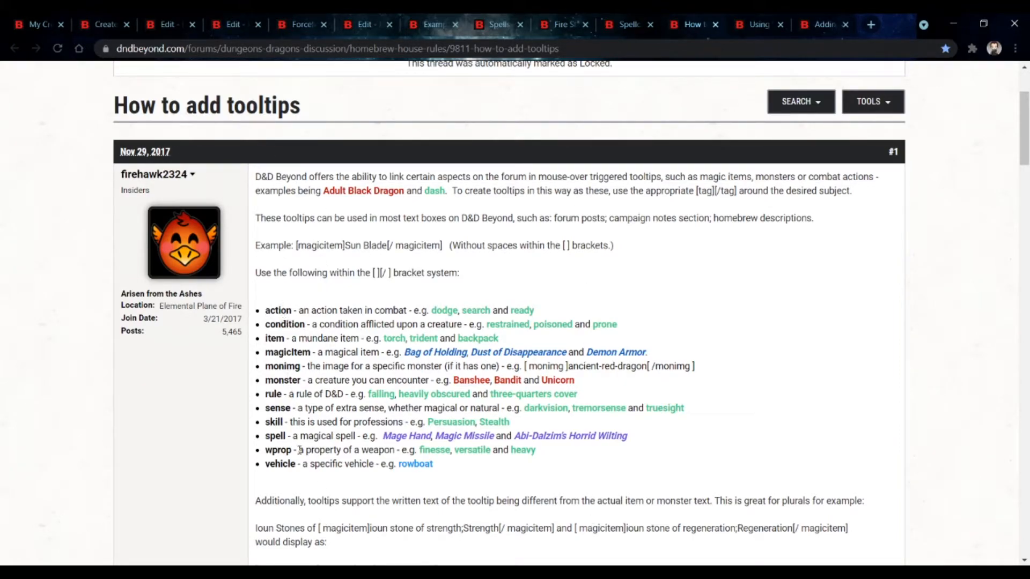
{"action": "left_click_drag", "start_coordinate": [292, 310], "coordinate": [263, 311]}
{"action": "left_click", "coordinate": [268, 313]}
{"action": "mouse_move", "coordinate": [544, 357]}
{"action": "mouse_move", "coordinate": [412, 395]}
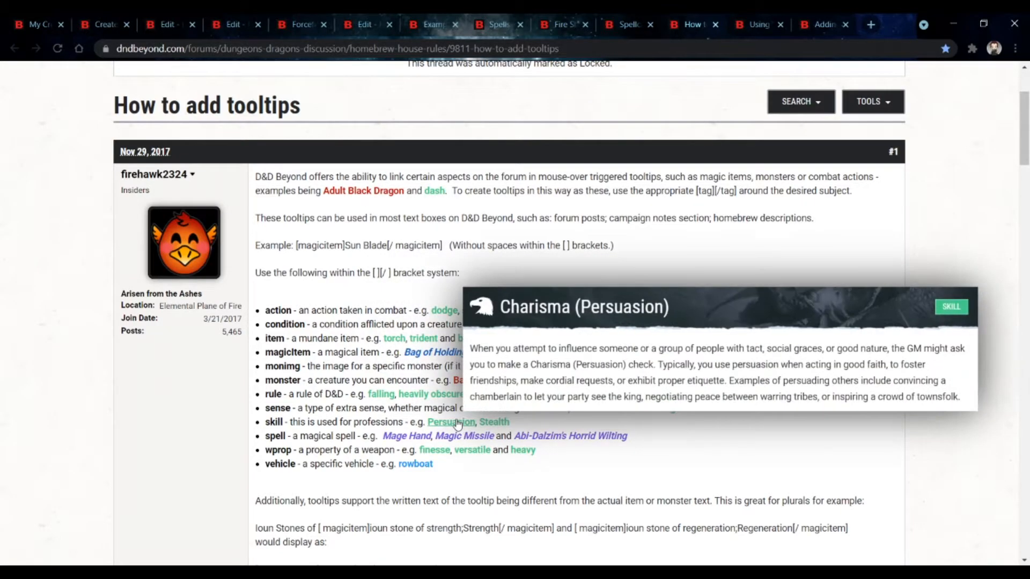
{"action": "mouse_move", "coordinate": [434, 435]}
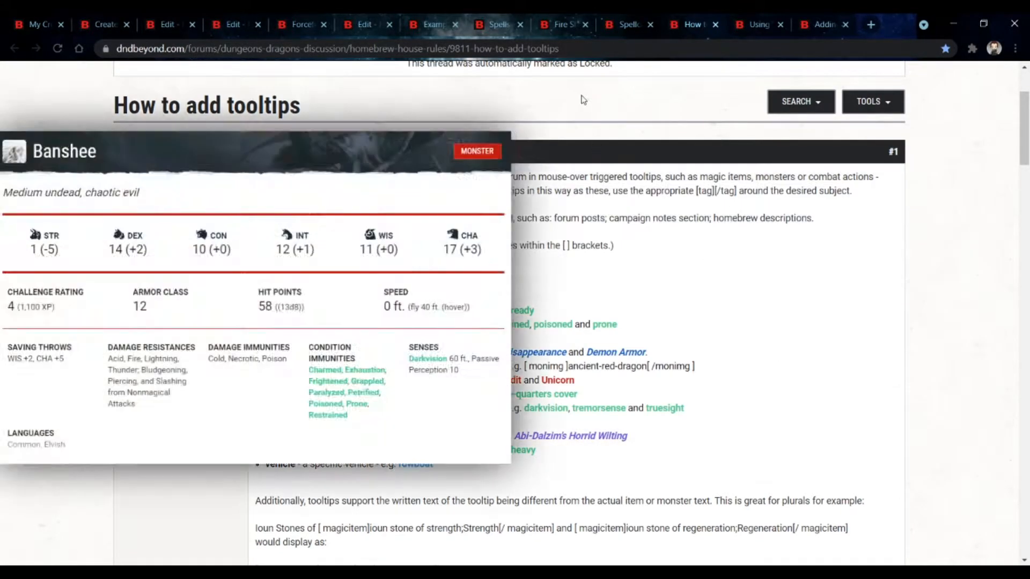
Step: Revisit the Forceful Push edit form, the Example character's spell details and the Mind Storm edit page
{"action": "left_click", "coordinate": [230, 31]}
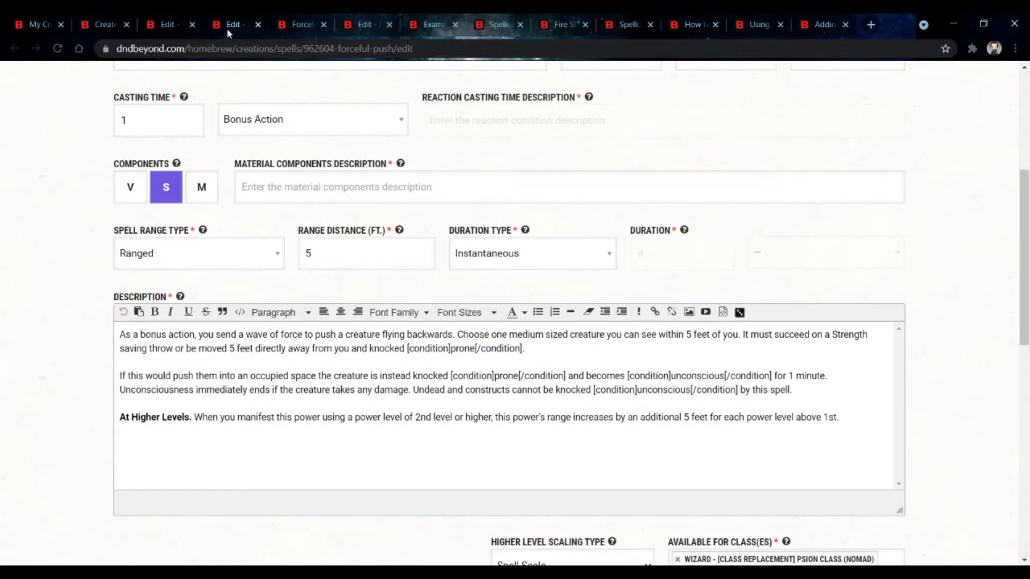
{"action": "left_click", "coordinate": [419, 33]}
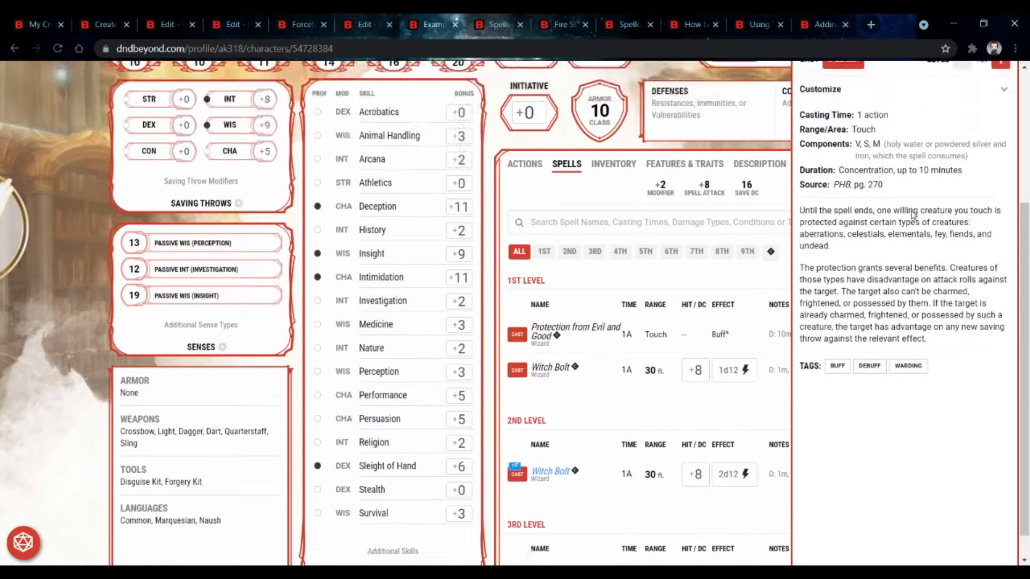
{"action": "scroll", "coordinate": [916, 217], "scroll_direction": "up", "scroll_amount": 3}
{"action": "scroll", "coordinate": [913, 325], "scroll_direction": "down", "scroll_amount": 3}
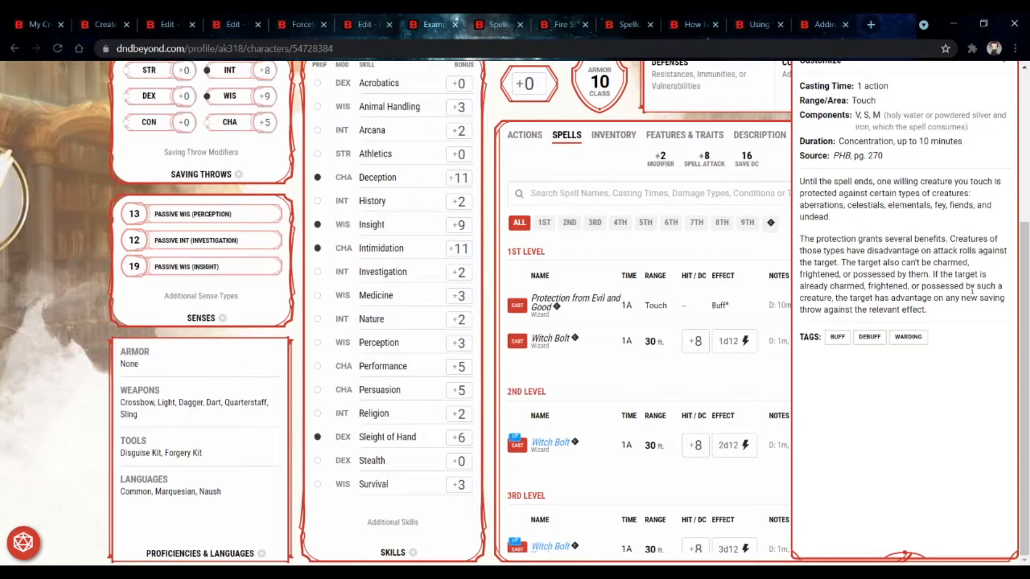
{"action": "scroll", "coordinate": [761, 217], "scroll_direction": "up", "scroll_amount": 5}
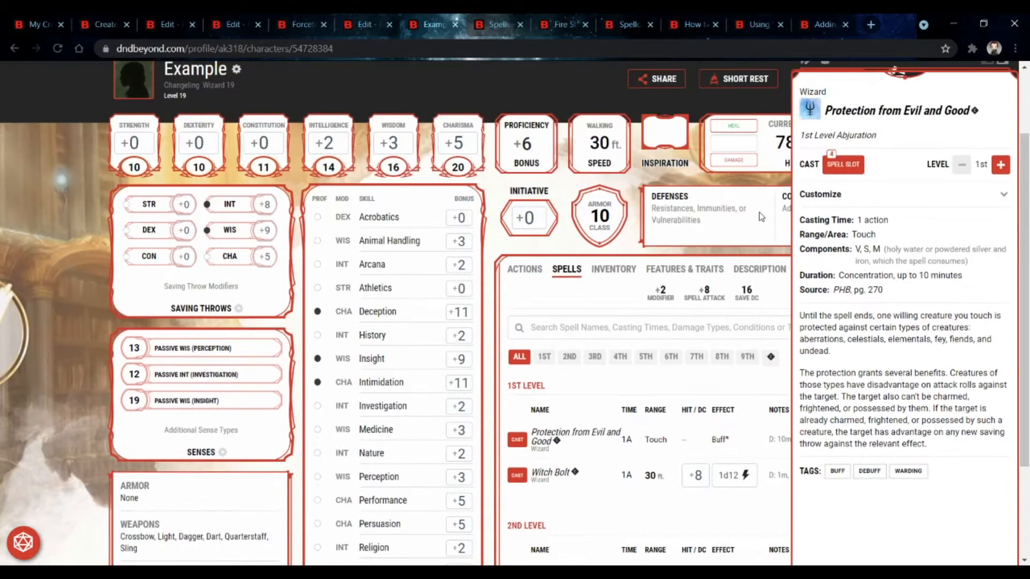
{"action": "left_click", "coordinate": [359, 27]}
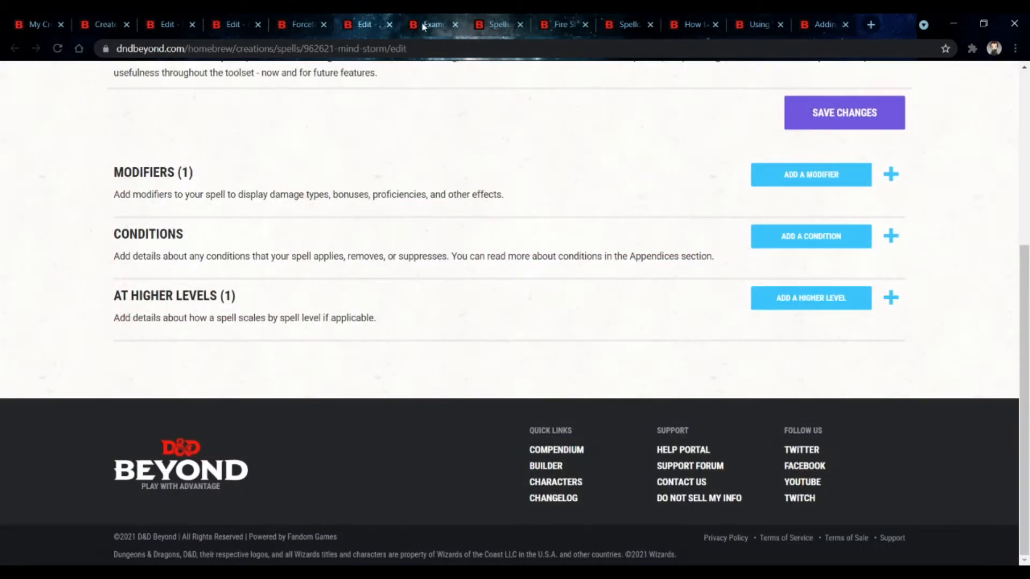
Step: Search the spell list for "protection" and expand Protection from Evil and Good to read its description
{"action": "left_click", "coordinate": [487, 25]}
{"action": "scroll", "coordinate": [219, 188], "scroll_direction": "up", "scroll_amount": 4}
{"action": "double_click", "coordinate": [219, 188]}
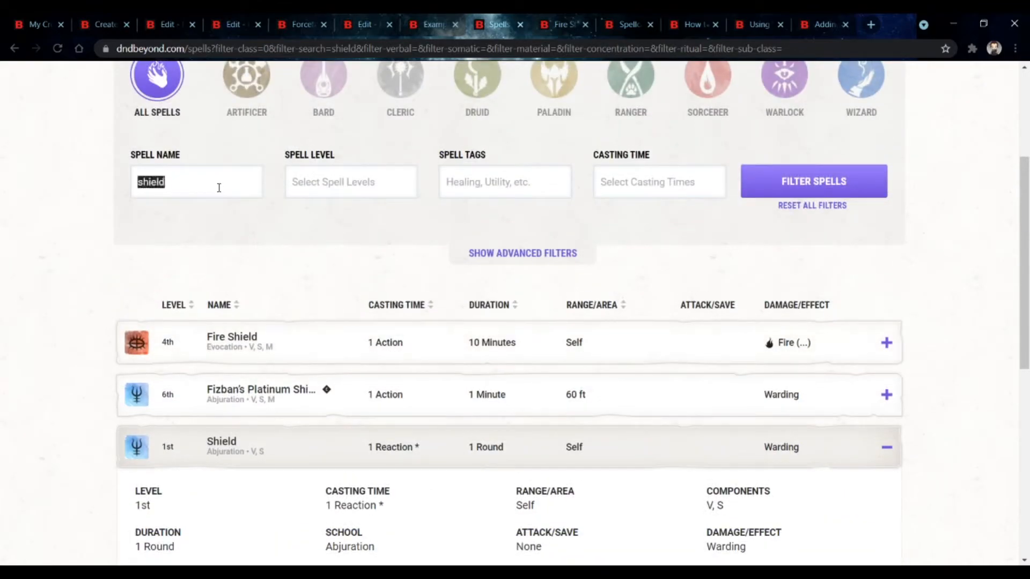
{"action": "type", "text": "protection"}
{"action": "key", "text": "Return"}
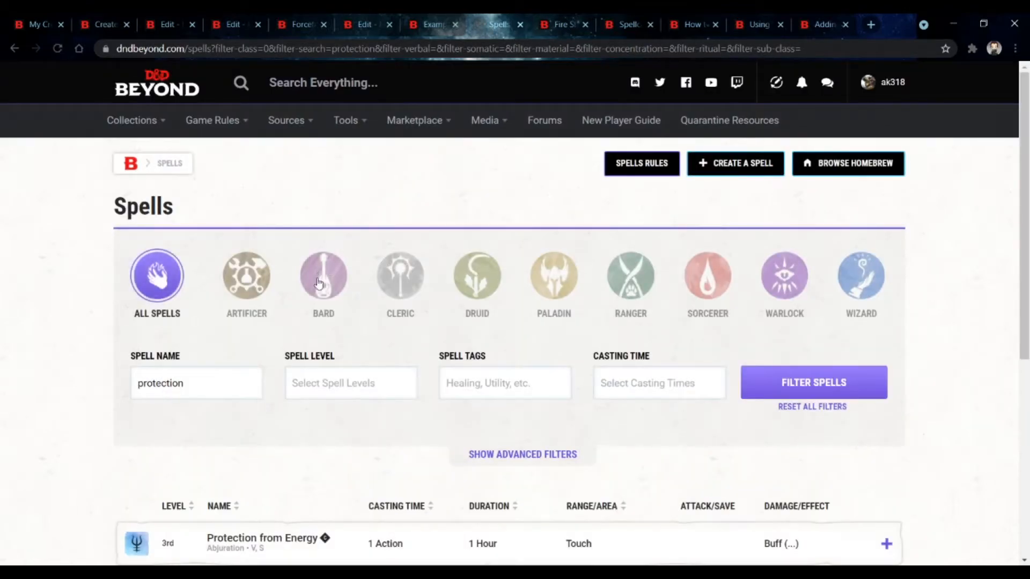
{"action": "scroll", "coordinate": [321, 287], "scroll_direction": "down", "scroll_amount": 3}
{"action": "scroll", "coordinate": [321, 287], "scroll_direction": "down", "scroll_amount": 2}
{"action": "left_click", "coordinate": [349, 327]}
{"action": "scroll", "coordinate": [354, 327], "scroll_direction": "down", "scroll_amount": 5}
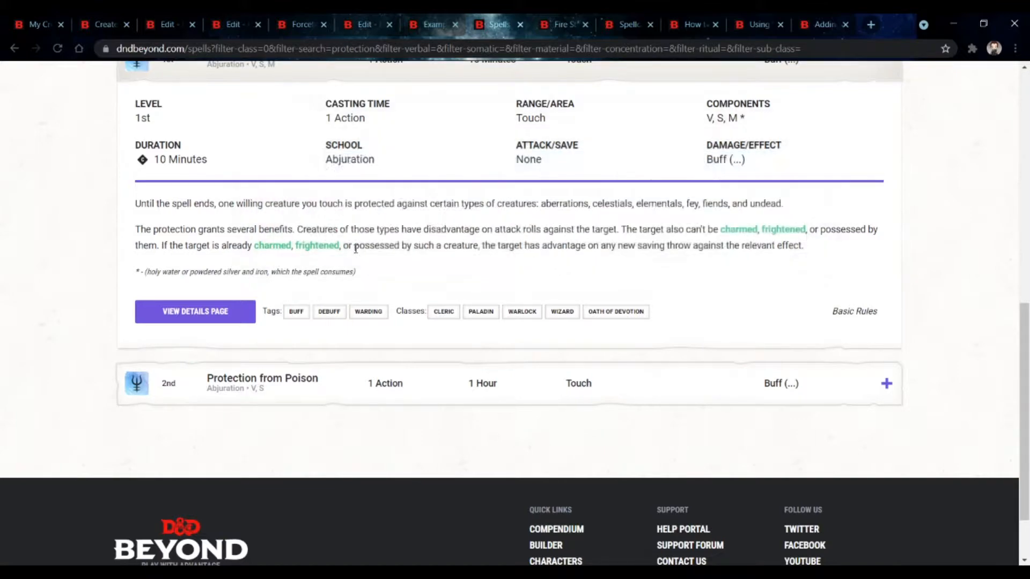
{"action": "mouse_move", "coordinate": [330, 245]}
Step: Compare the Example character's spell details, the Psychometry edit form and the Forceful Push page and edit form
{"action": "left_click", "coordinate": [417, 24]}
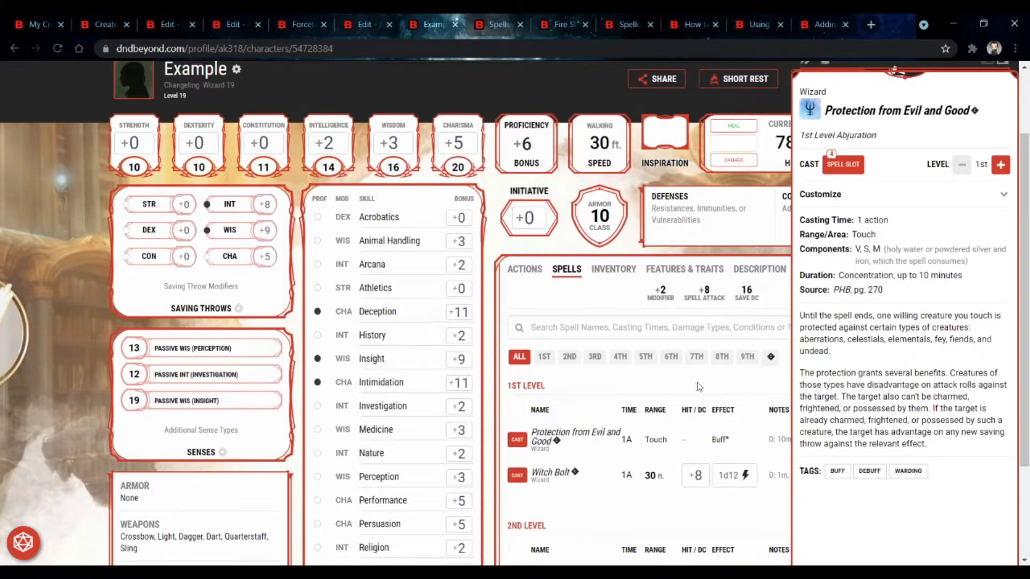
{"action": "left_click", "coordinate": [164, 32]}
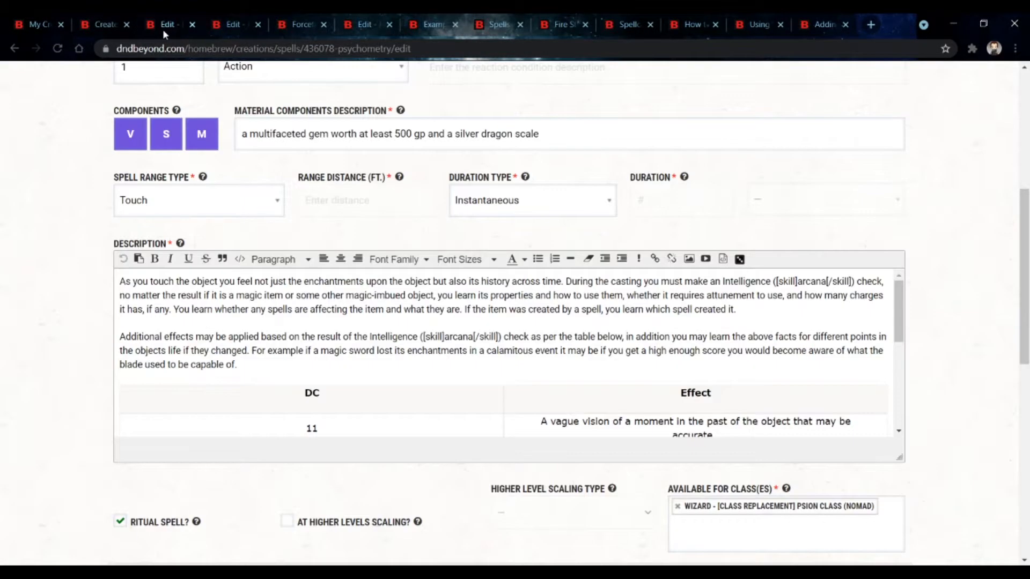
{"action": "left_click", "coordinate": [222, 33]}
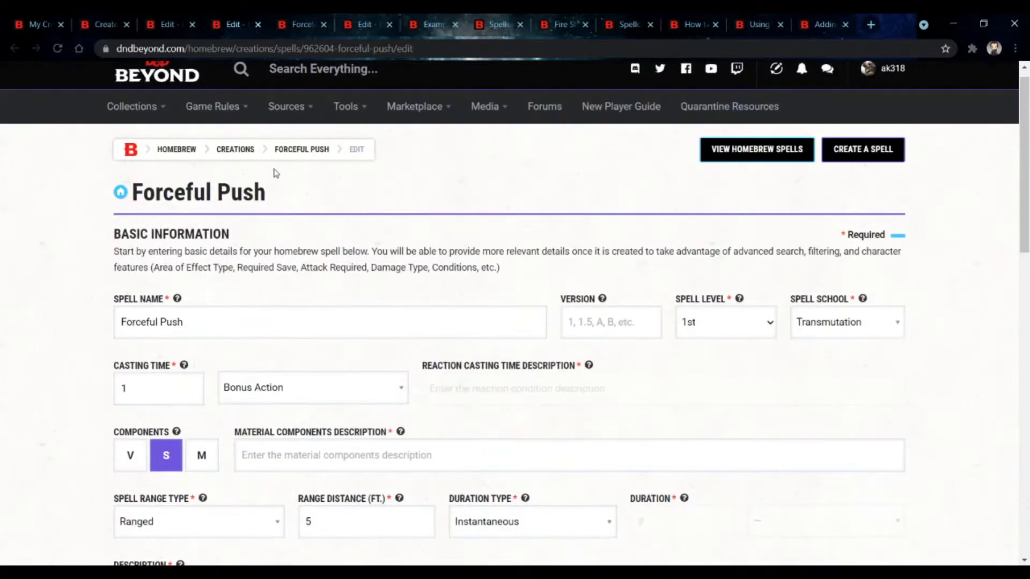
{"action": "left_click", "coordinate": [304, 21]}
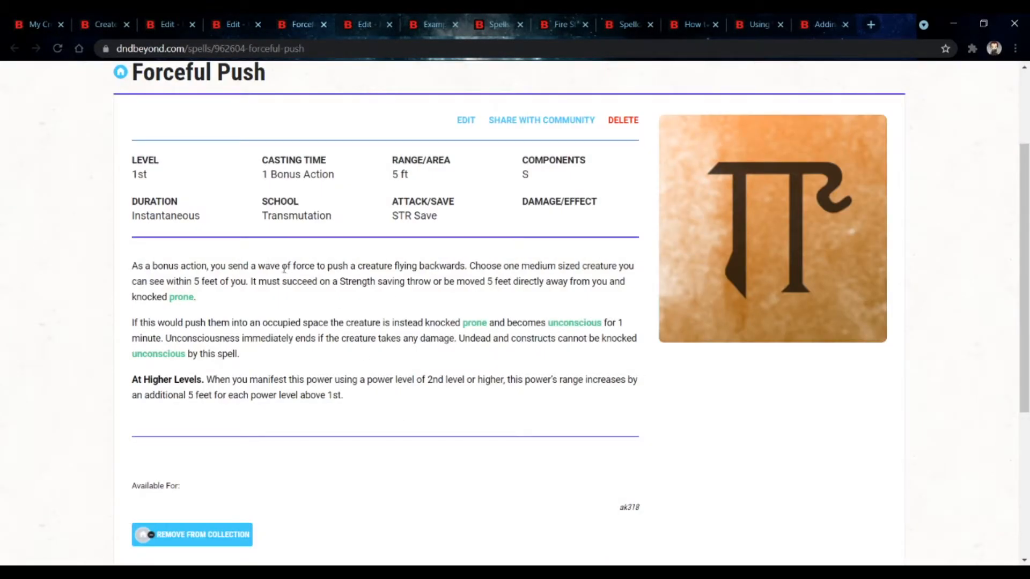
{"action": "left_click", "coordinate": [209, 19]}
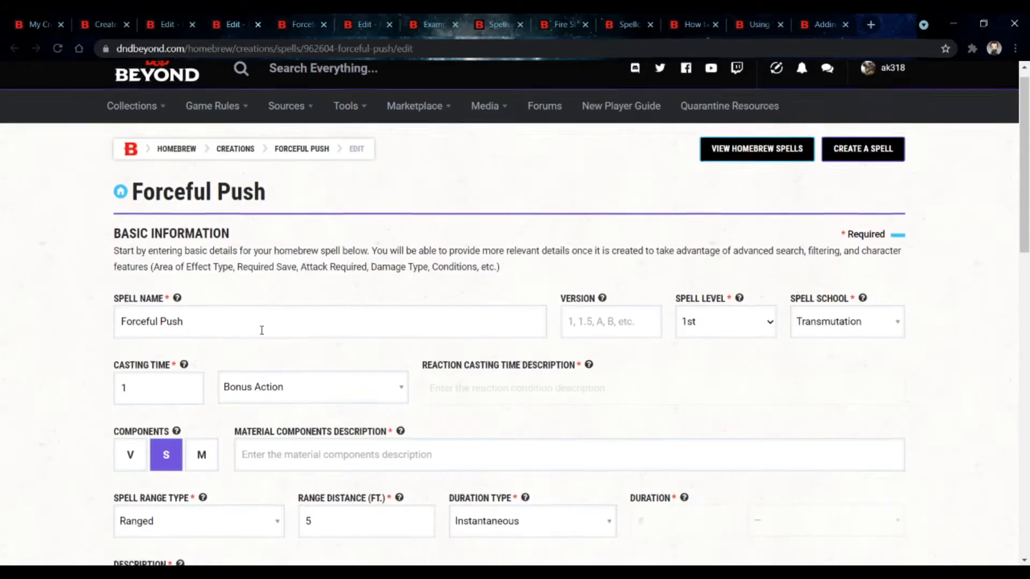
{"action": "left_click", "coordinate": [155, 24]}
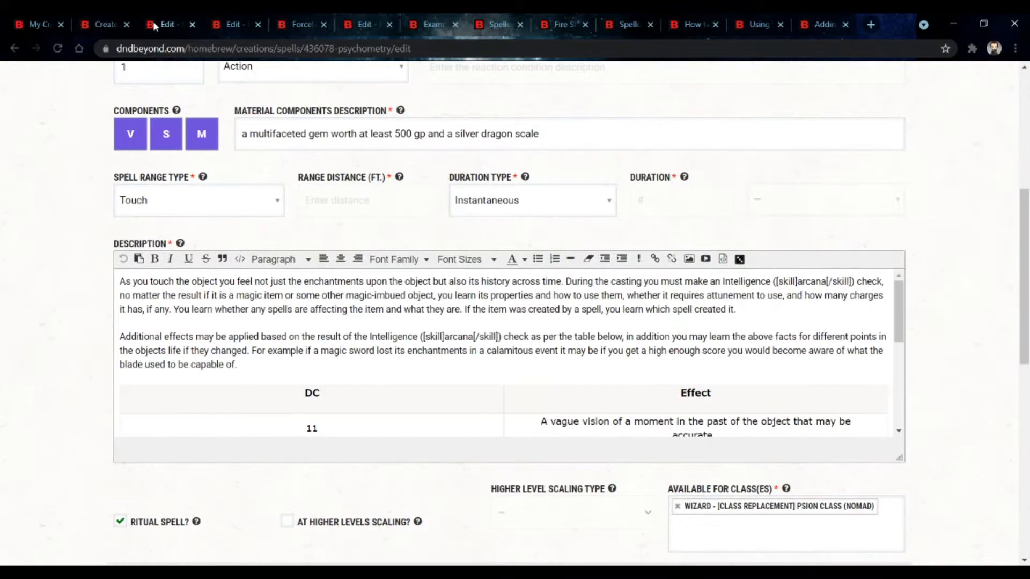
{"action": "left_click", "coordinate": [90, 25]}
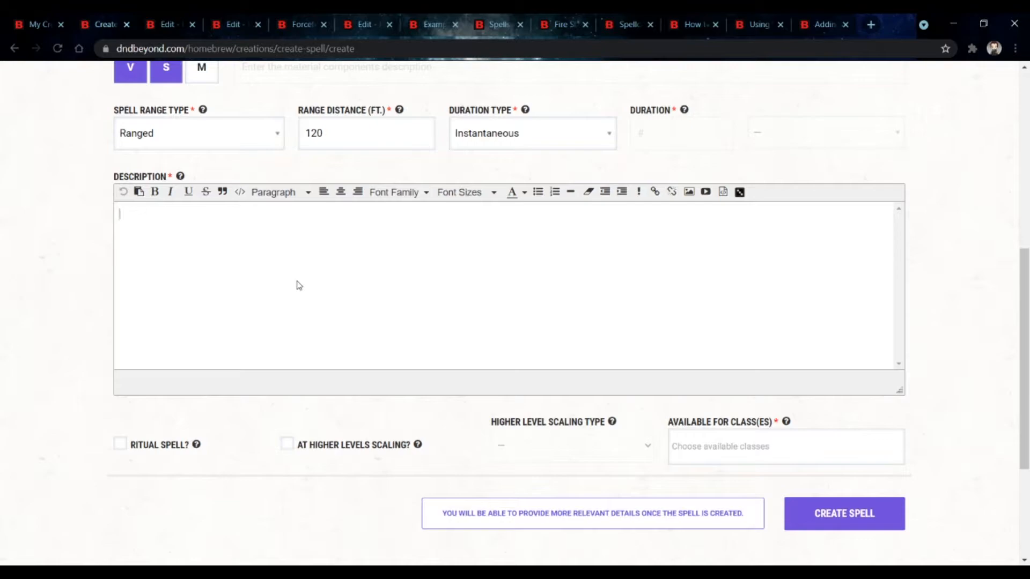
Step: Write the description "Does alot of damage and applies the [condition]prone[/condition]"
{"action": "type", "text": "DOes alot of"}
{"action": "type", "text": "damage and "}
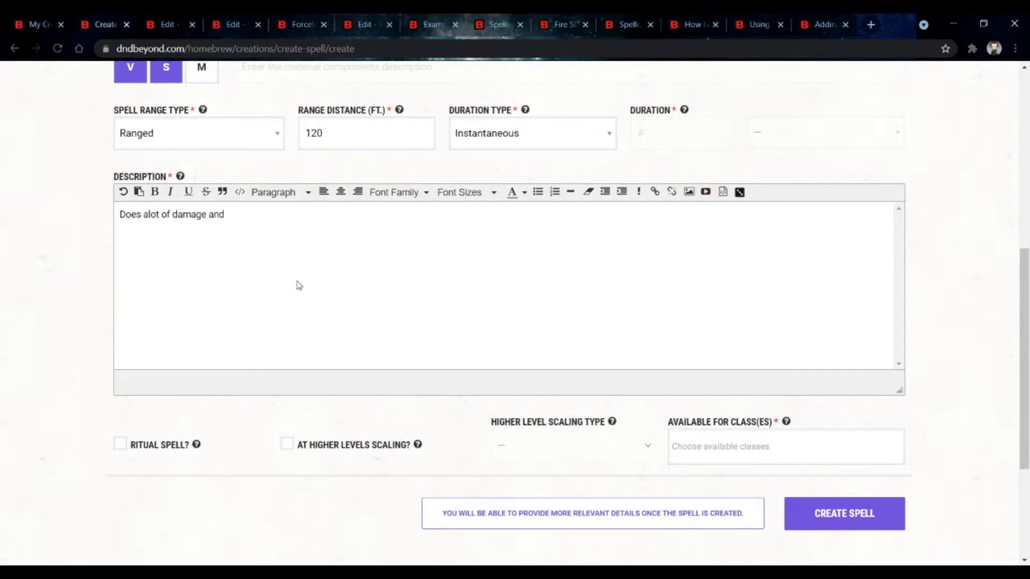
{"action": "type", "text": "applies the [condition]"}
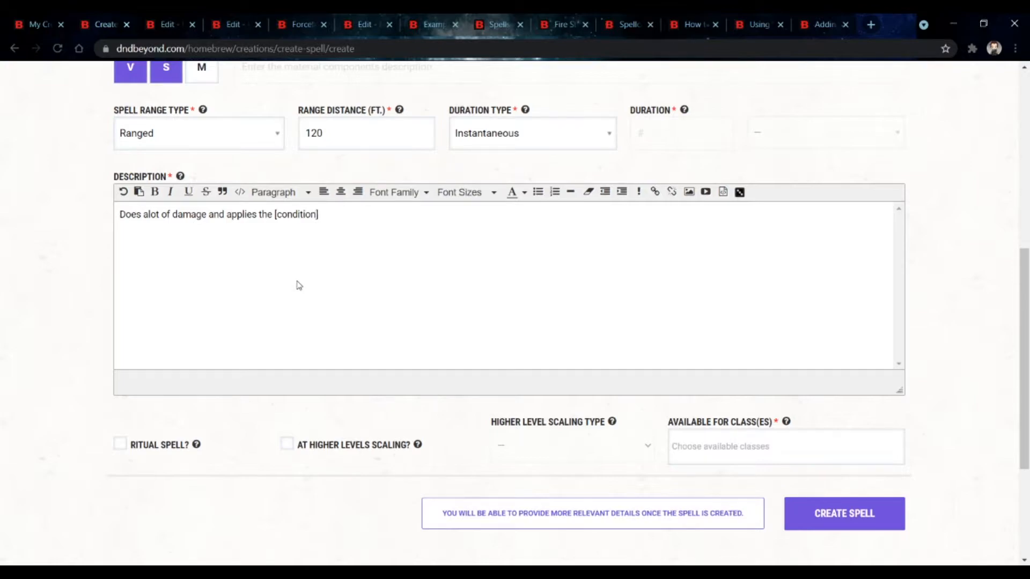
{"action": "type", "text": "prone[/condition]"}
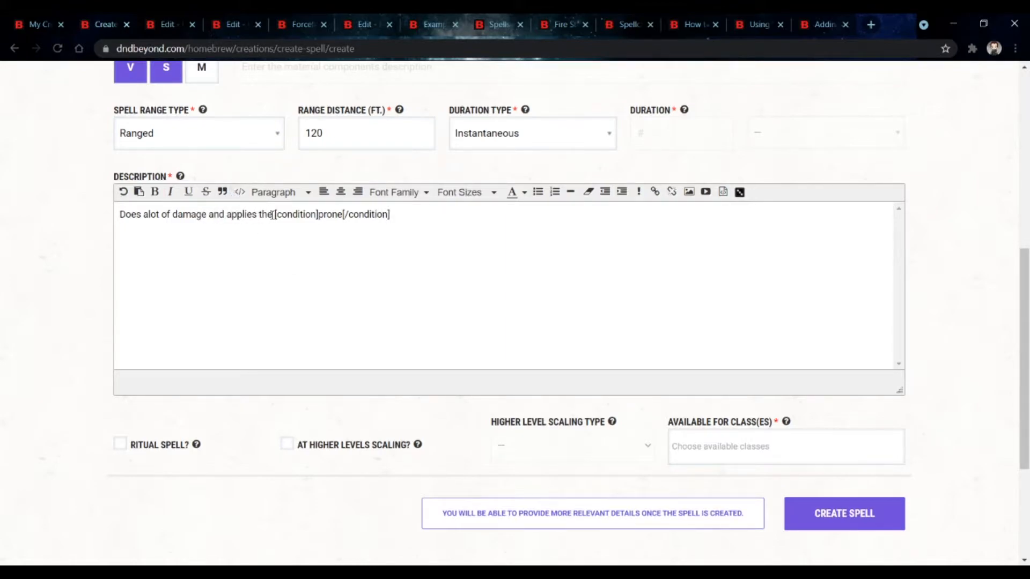
Step: Replace "applies the" with "knocks damaged enemies" and end the description with a period
{"action": "left_click_drag", "start_coordinate": [271, 214], "coordinate": [228, 214]}
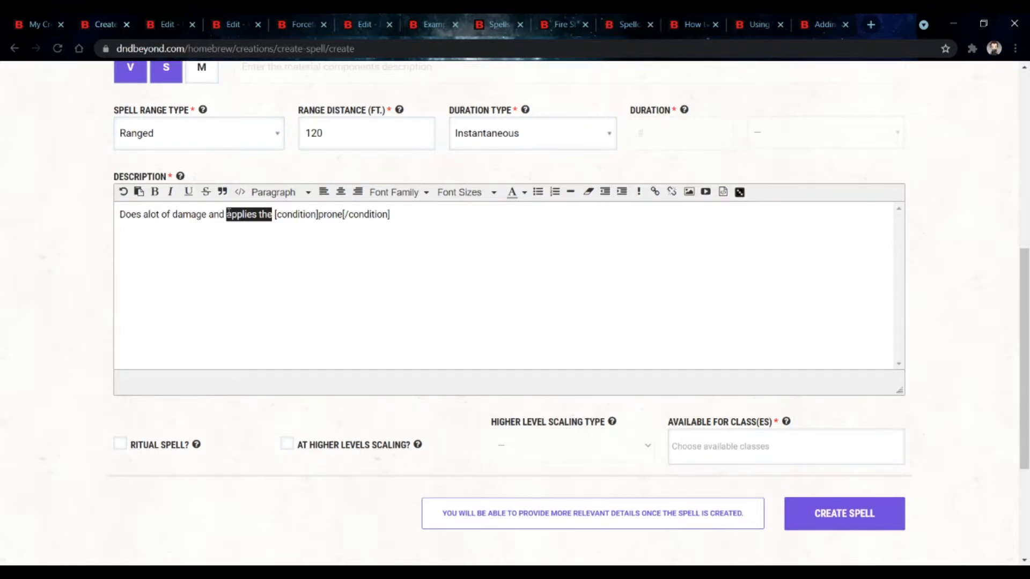
{"action": "type", "text": "knock"}
{"action": "type", "text": "s dama"}
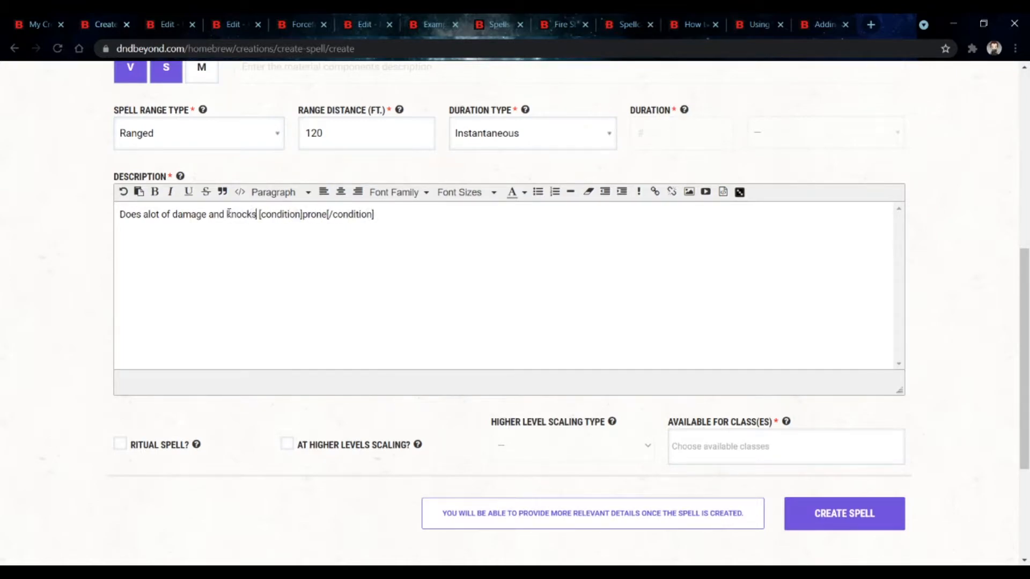
{"action": "type", "text": "ged enemies"}
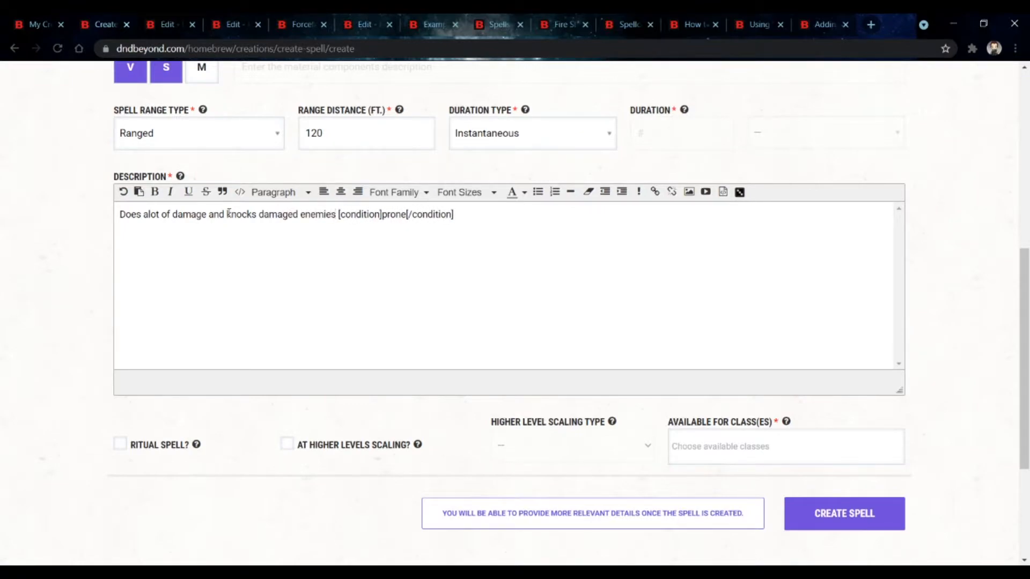
{"action": "left_click", "coordinate": [489, 226]}
{"action": "type", "text": "."}
Step: Review the filled-in create spell form from top to bottom
{"action": "double_click", "coordinate": [156, 236]}
{"action": "left_click", "coordinate": [156, 237]}
{"action": "triple_click", "coordinate": [157, 237]}
{"action": "double_click", "coordinate": [159, 237]}
{"action": "left_click", "coordinate": [158, 237]}
{"action": "scroll", "coordinate": [331, 472], "scroll_direction": "down", "scroll_amount": 4}
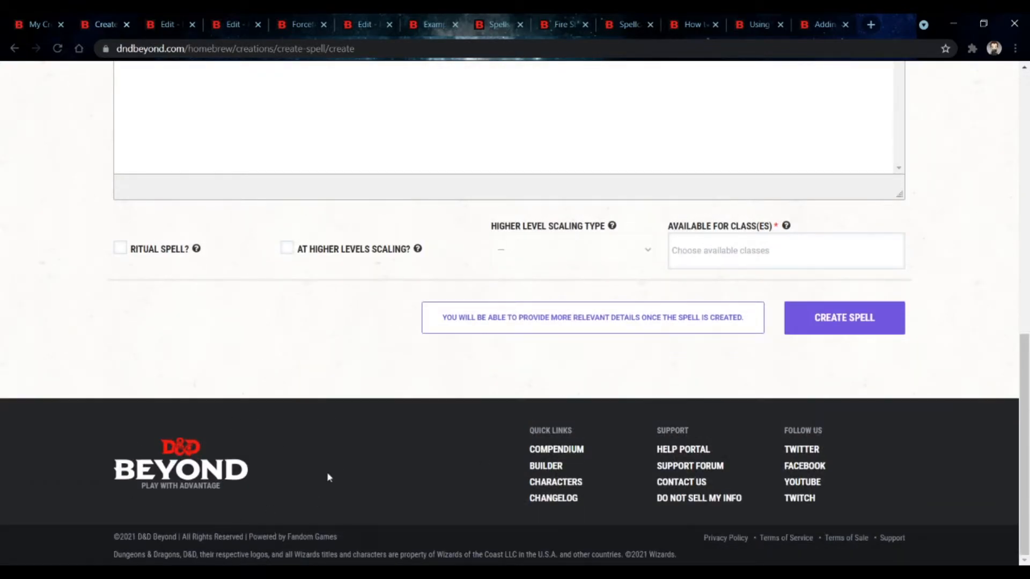
{"action": "scroll", "coordinate": [329, 477], "scroll_direction": "up", "scroll_amount": 10}
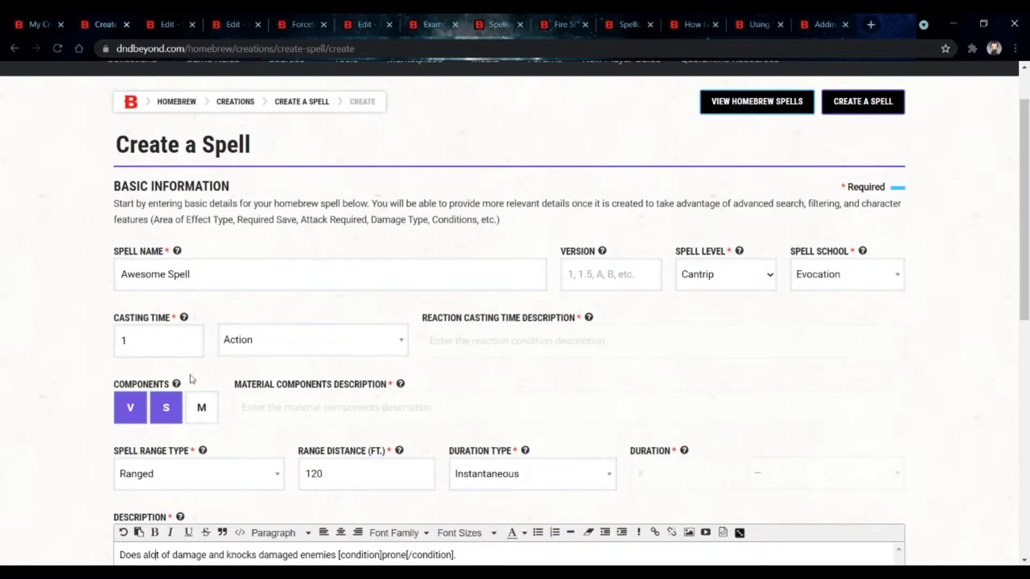
{"action": "scroll", "coordinate": [193, 462], "scroll_direction": "down", "scroll_amount": 6}
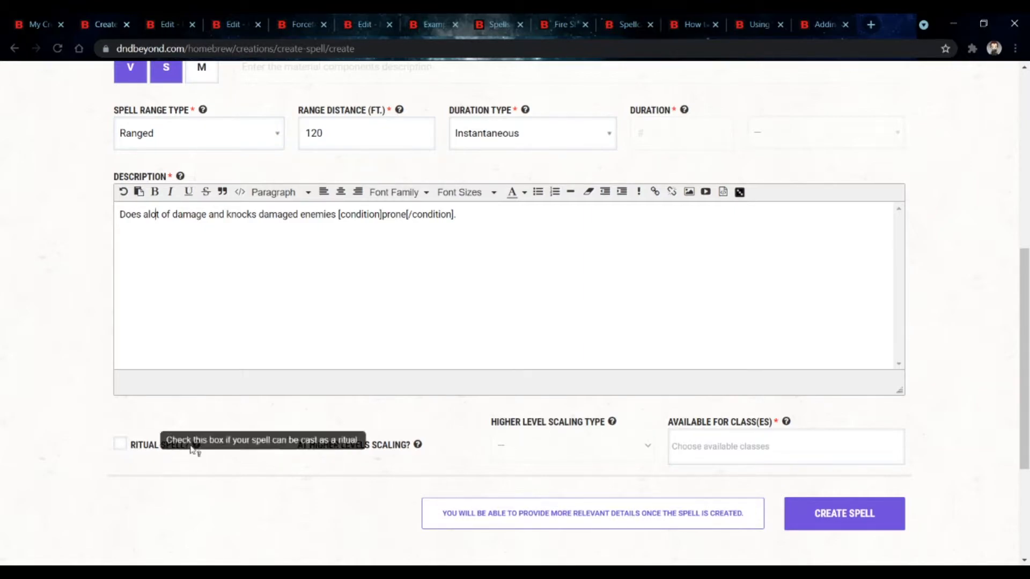
Step: Enable At Higher Levels Scaling and set the scaling type to Spell Scale
{"action": "left_click", "coordinate": [288, 446]}
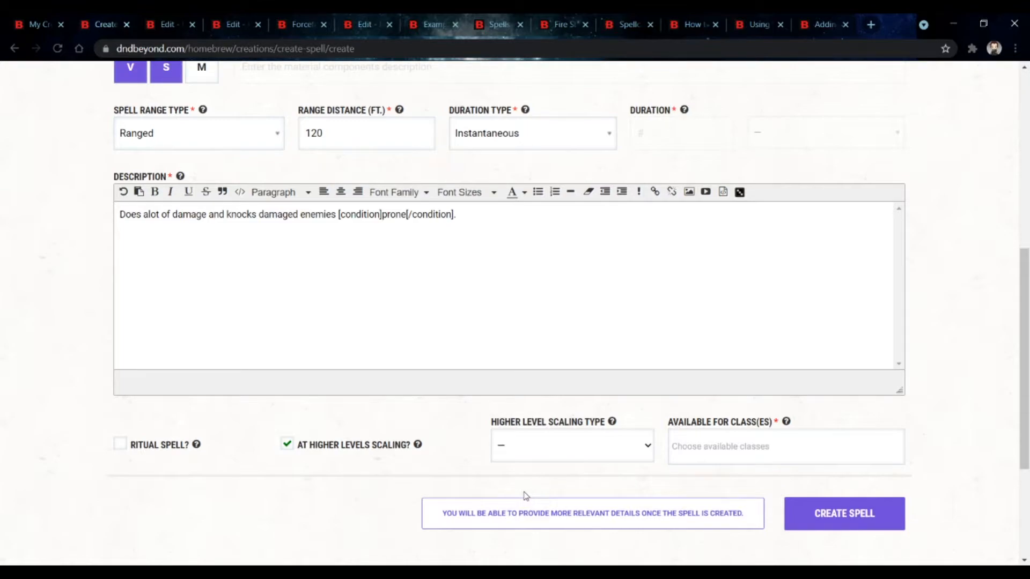
{"action": "mouse_move", "coordinate": [610, 422]}
{"action": "left_click", "coordinate": [579, 500]}
Step: Add Wizard to the classes the spell is available for
{"action": "left_click", "coordinate": [769, 438]}
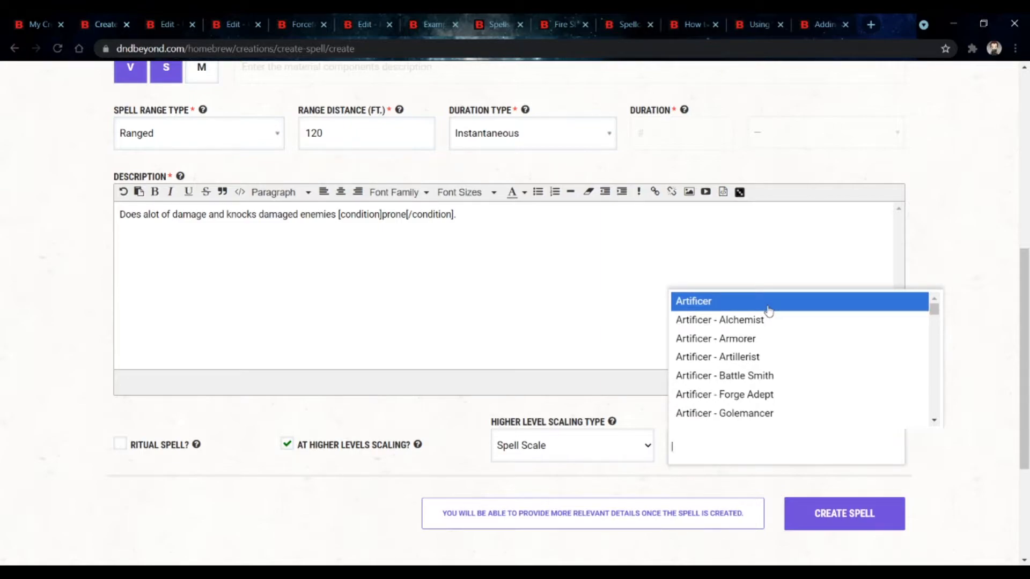
{"action": "scroll", "coordinate": [771, 312], "scroll_direction": "down", "scroll_amount": 10}
{"action": "scroll", "coordinate": [774, 317], "scroll_direction": "down", "scroll_amount": 15}
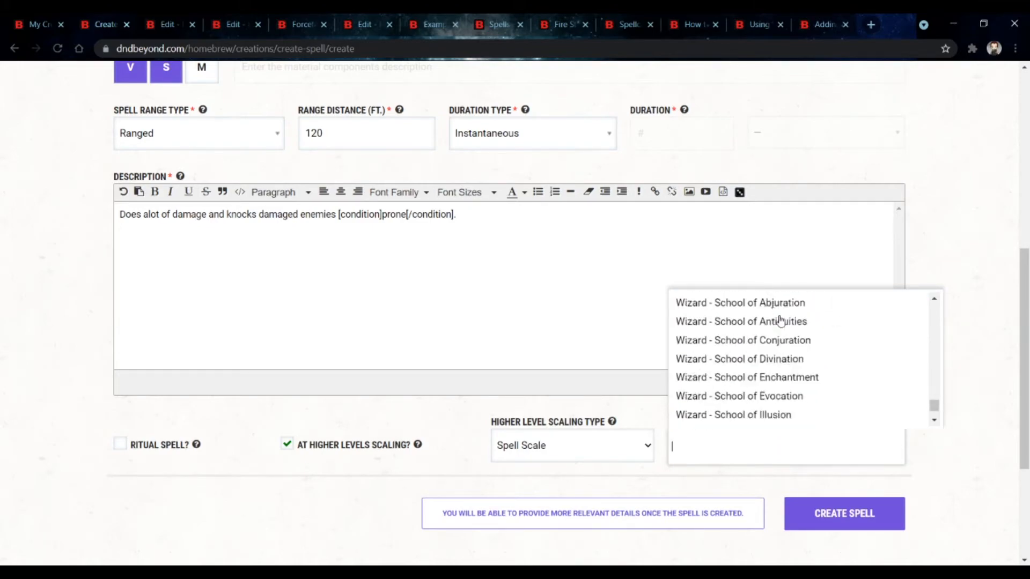
{"action": "scroll", "coordinate": [785, 338], "scroll_direction": "up", "scroll_amount": 3}
{"action": "scroll", "coordinate": [791, 370], "scroll_direction": "up", "scroll_amount": 1}
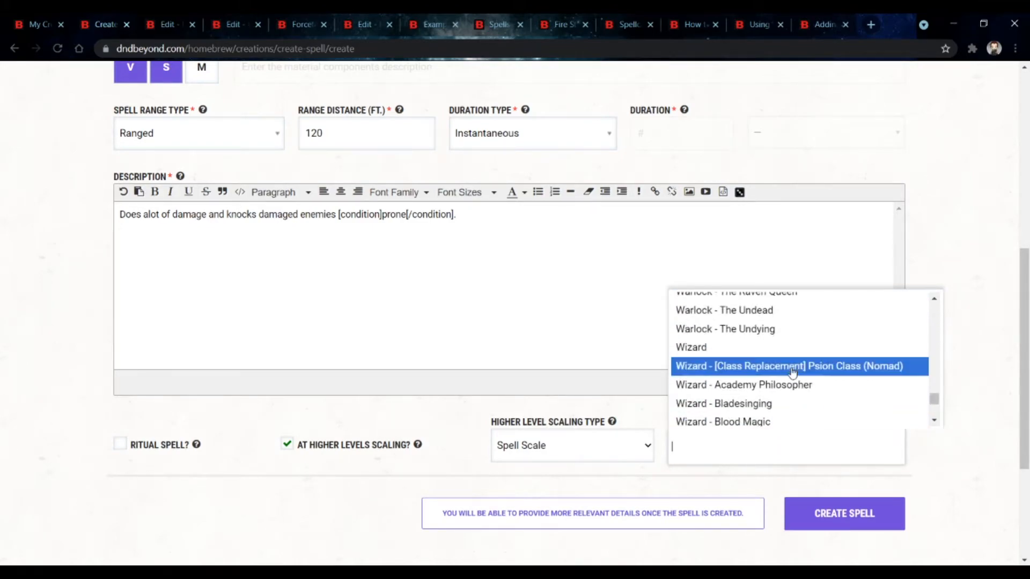
{"action": "left_click", "coordinate": [792, 354]}
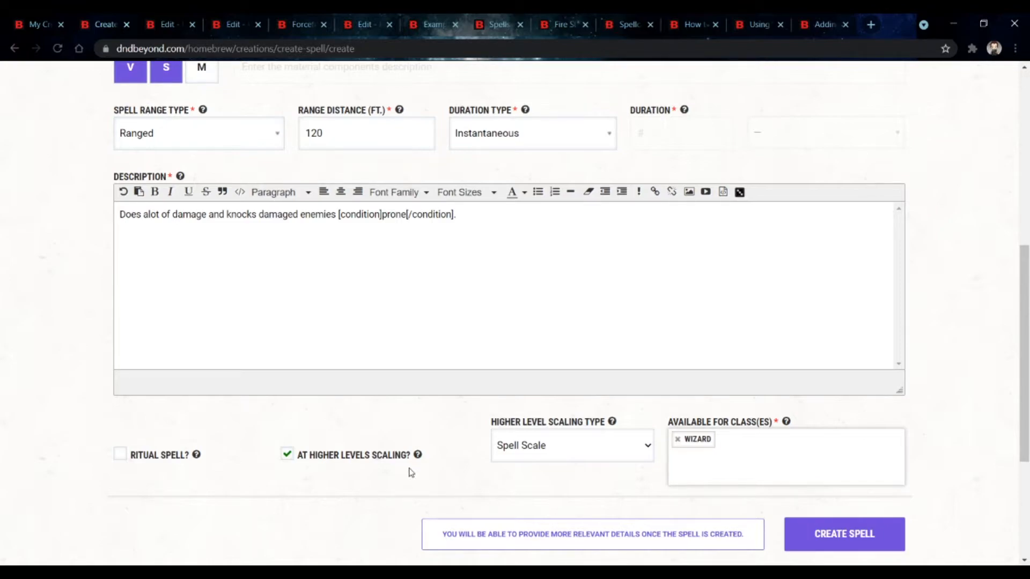
Step: Browse the list of available classes and subclasses
{"action": "left_click", "coordinate": [800, 470]}
{"action": "scroll", "coordinate": [793, 420], "scroll_direction": "down", "scroll_amount": 10}
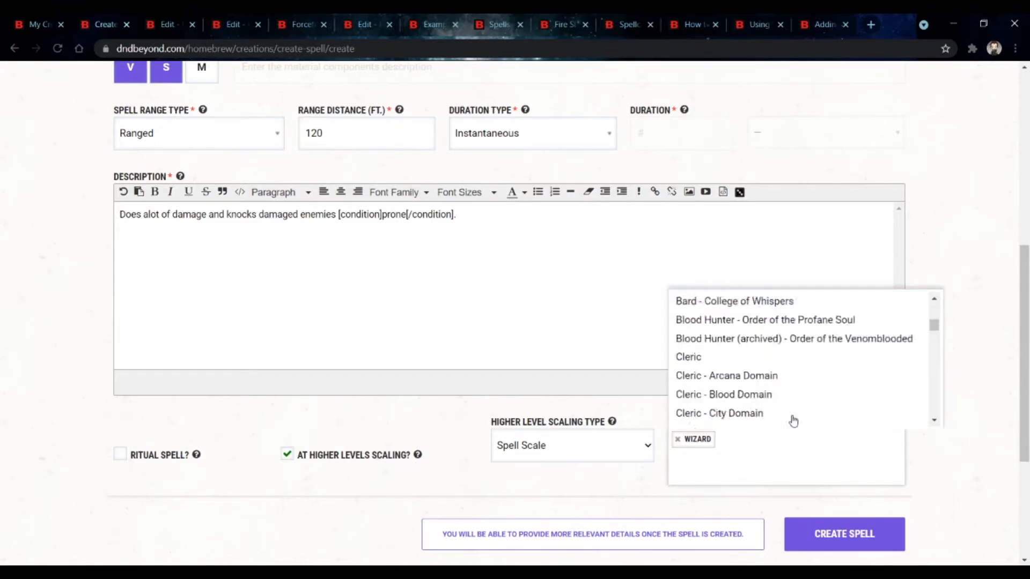
{"action": "scroll", "coordinate": [793, 420], "scroll_direction": "down", "scroll_amount": 10}
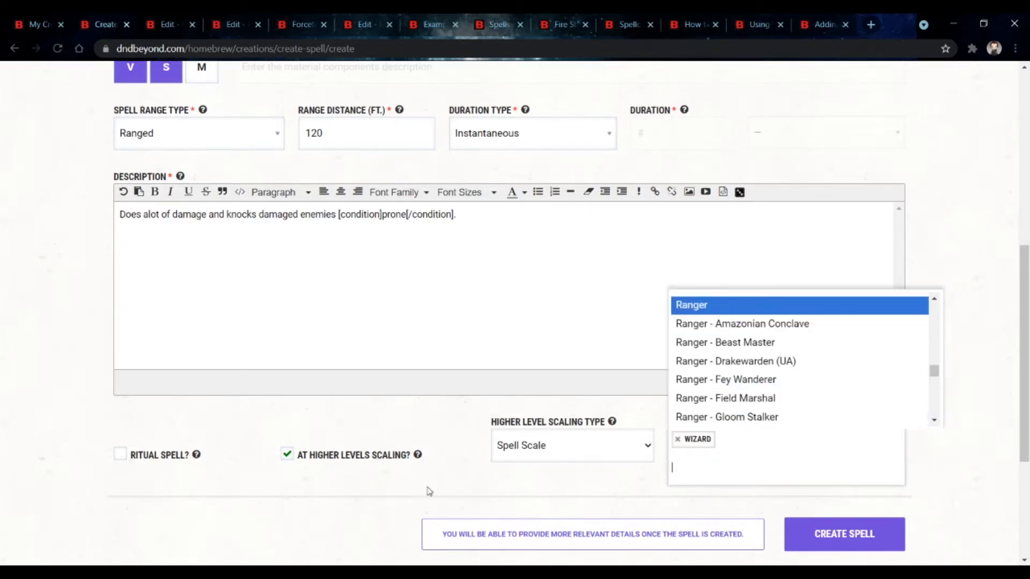
{"action": "scroll", "coordinate": [800, 444], "scroll_direction": "down", "scroll_amount": 1}
{"action": "scroll", "coordinate": [799, 448], "scroll_direction": "down", "scroll_amount": 3}
{"action": "scroll", "coordinate": [735, 417], "scroll_direction": "up", "scroll_amount": 4}
{"action": "scroll", "coordinate": [776, 409], "scroll_direction": "down", "scroll_amount": 10}
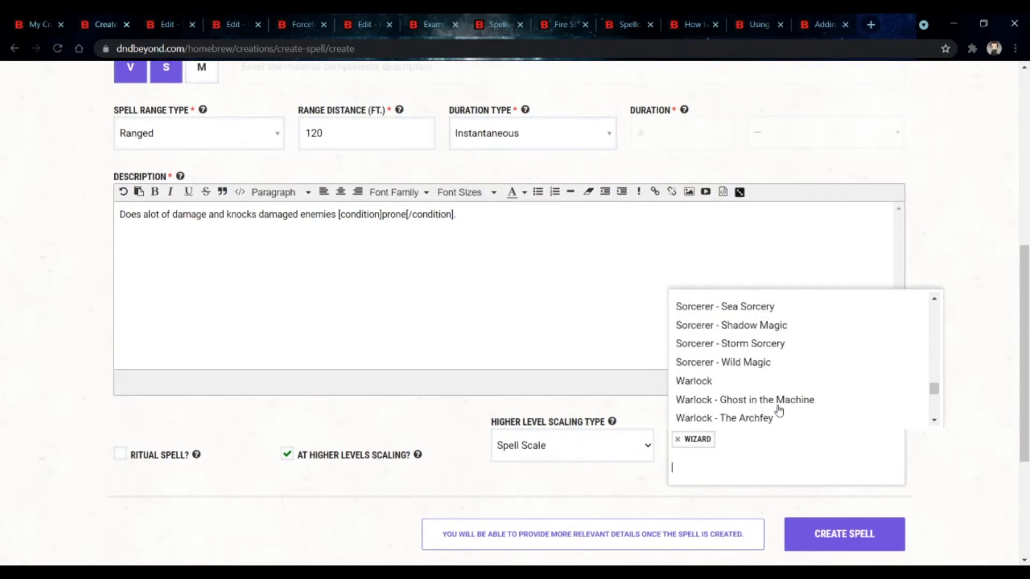
{"action": "scroll", "coordinate": [778, 411], "scroll_direction": "up", "scroll_amount": 4}
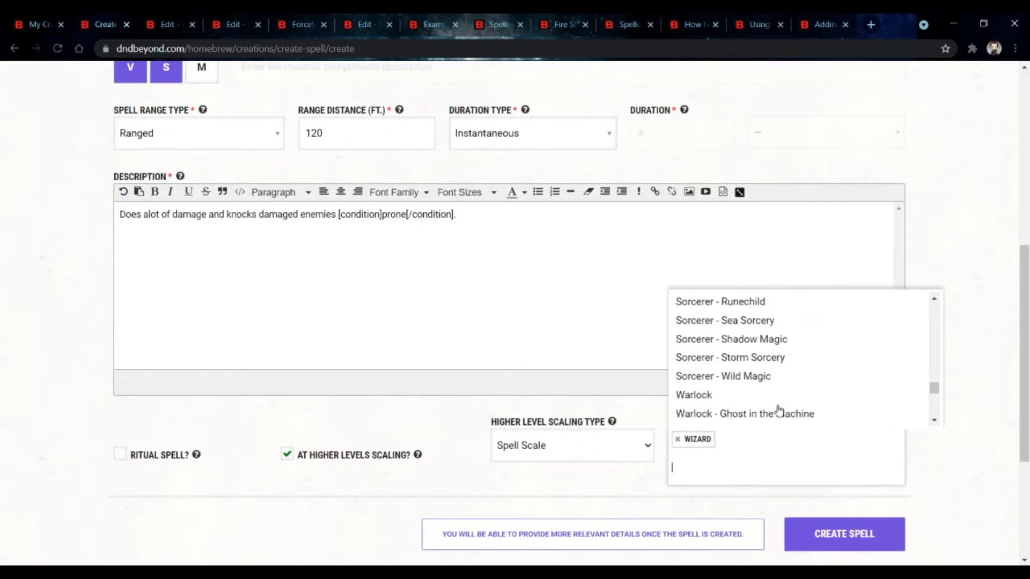
{"action": "scroll", "coordinate": [778, 411], "scroll_direction": "down", "scroll_amount": 10}
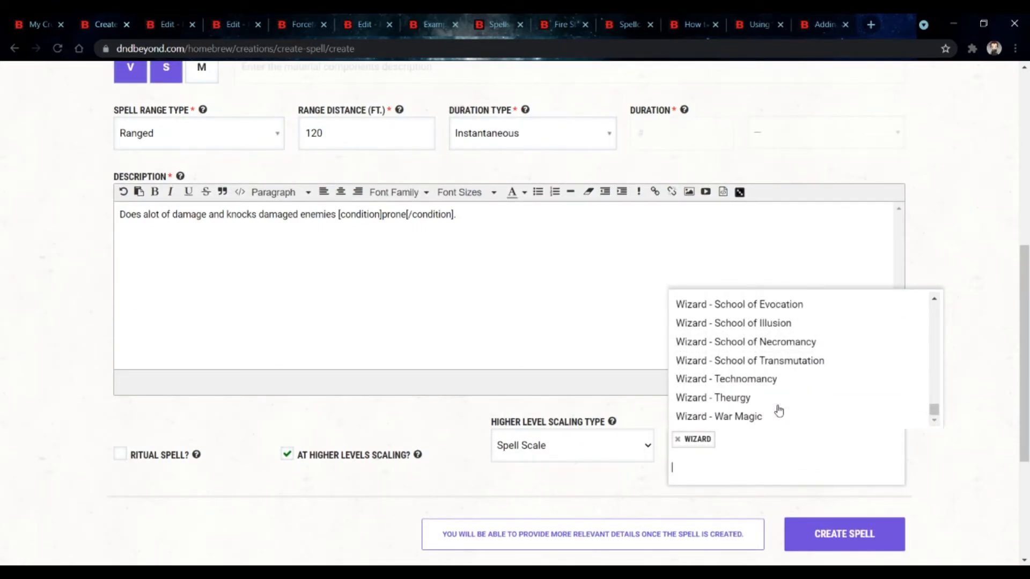
{"action": "scroll", "coordinate": [778, 410], "scroll_direction": "up", "scroll_amount": 8}
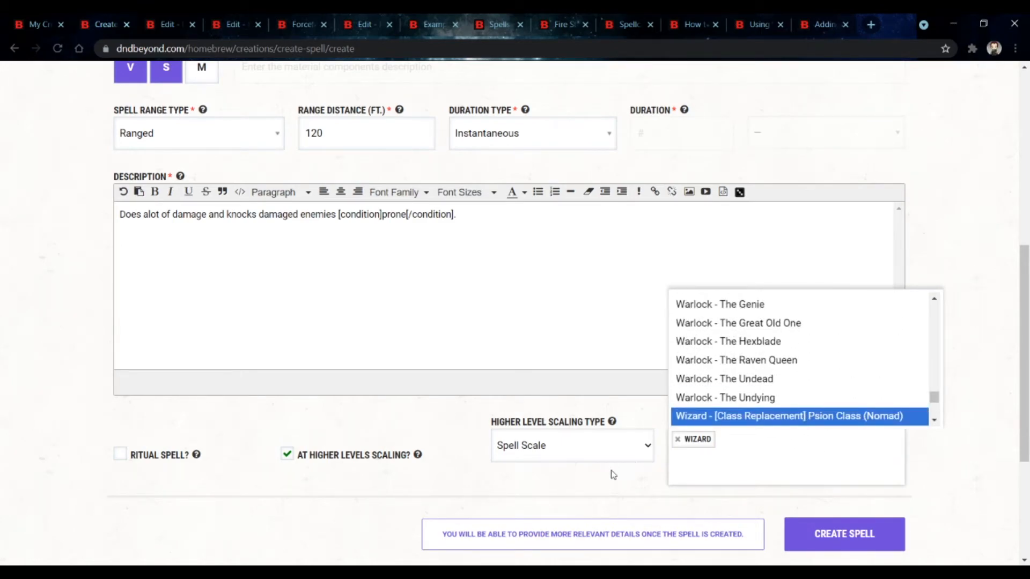
Step: Close the class list and create the spell
{"action": "key", "text": "Escape"}
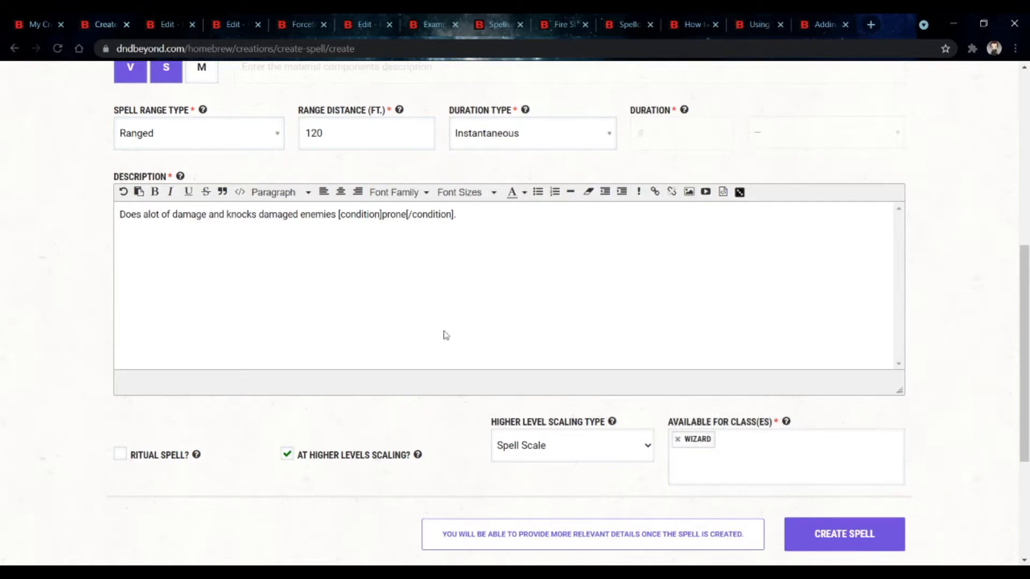
{"action": "left_click", "coordinate": [789, 473]}
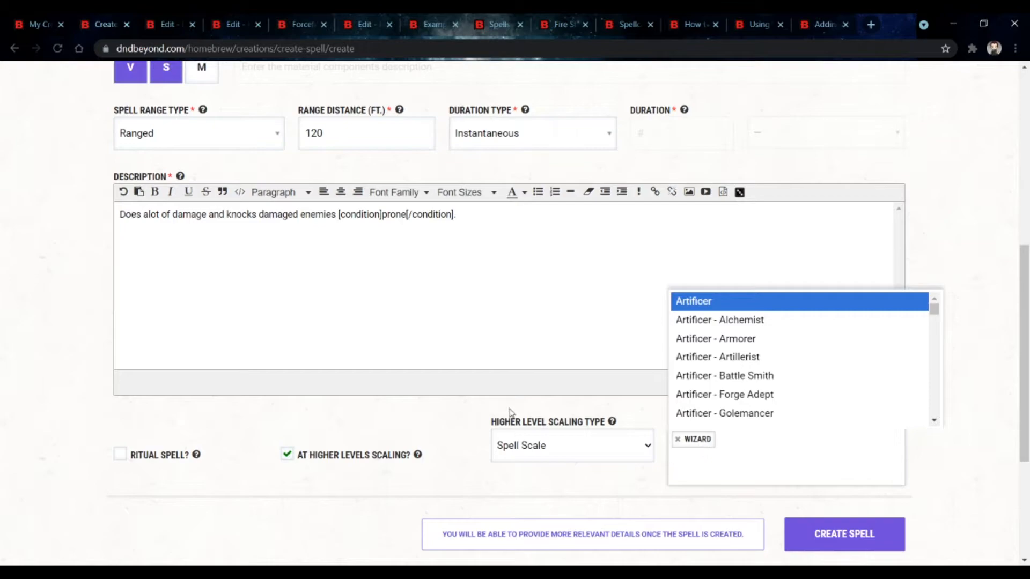
{"action": "key", "text": "Escape"}
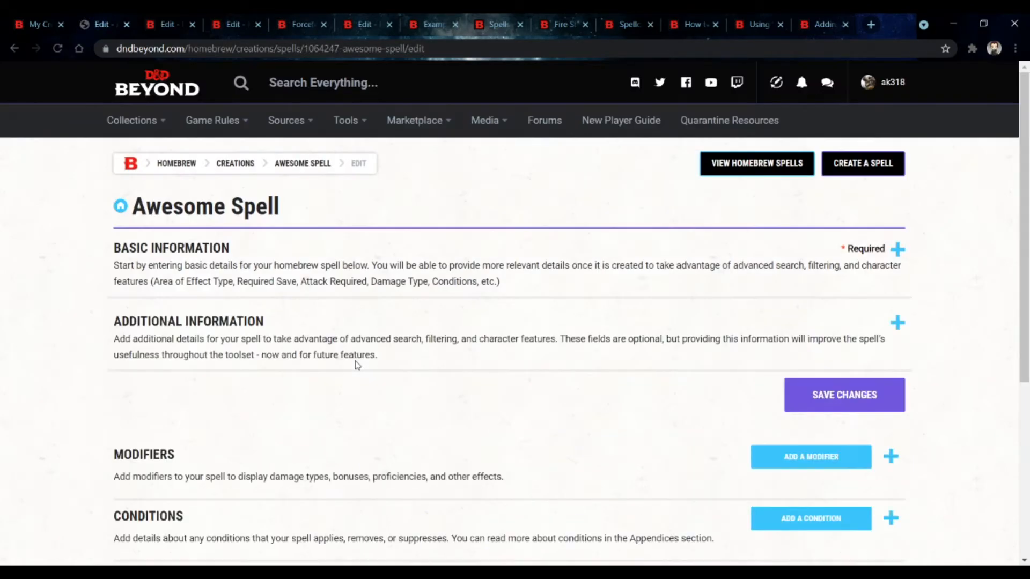
Step: Expand Additional Information and set the area of effect to a Sphere of 30 ft
{"action": "left_click", "coordinate": [357, 364]}
{"action": "scroll", "coordinate": [356, 363], "scroll_direction": "down", "scroll_amount": 3}
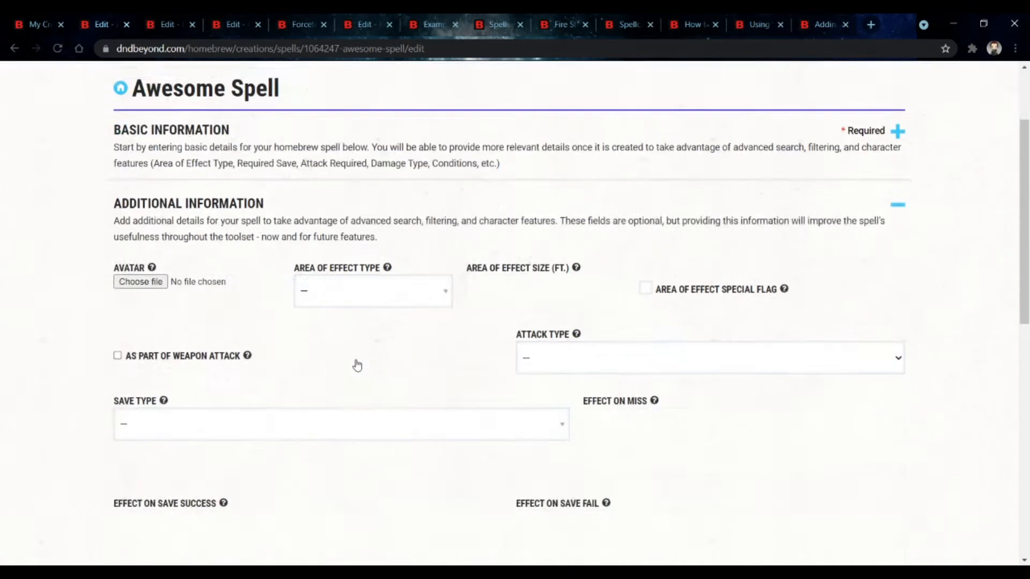
{"action": "left_click", "coordinate": [359, 289]}
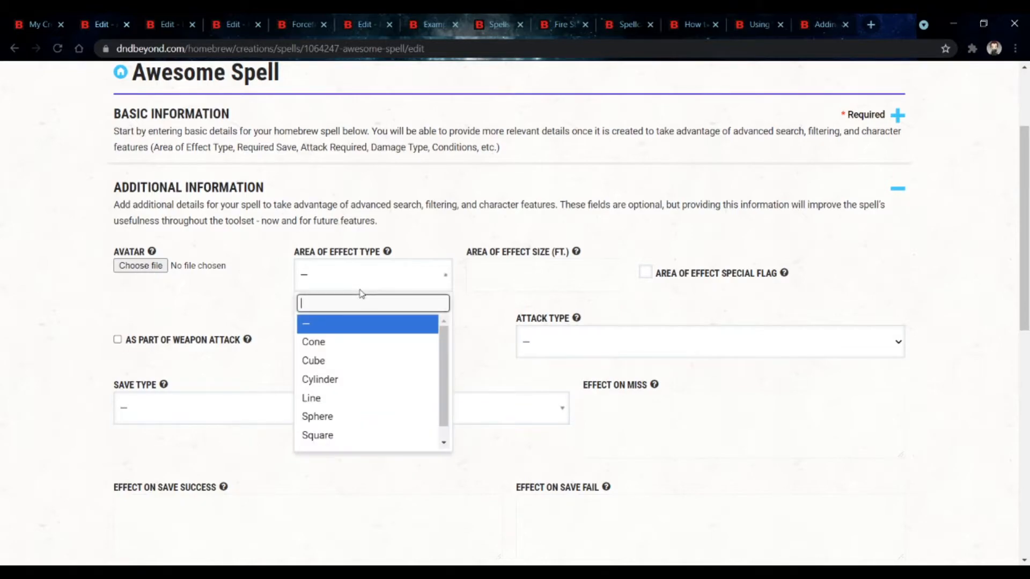
{"action": "scroll", "coordinate": [373, 415], "scroll_direction": "down", "scroll_amount": 1}
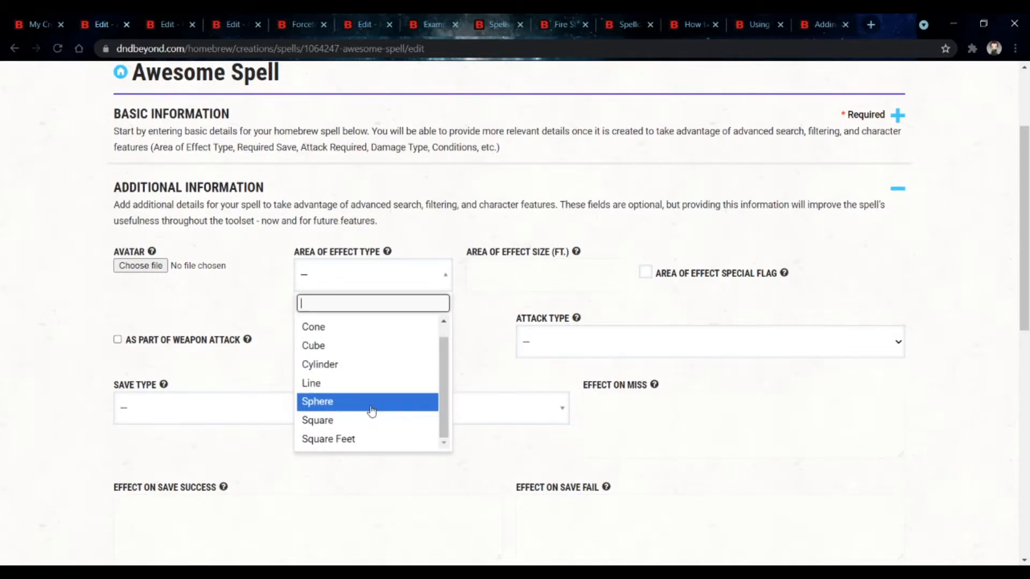
{"action": "left_click", "coordinate": [372, 411]}
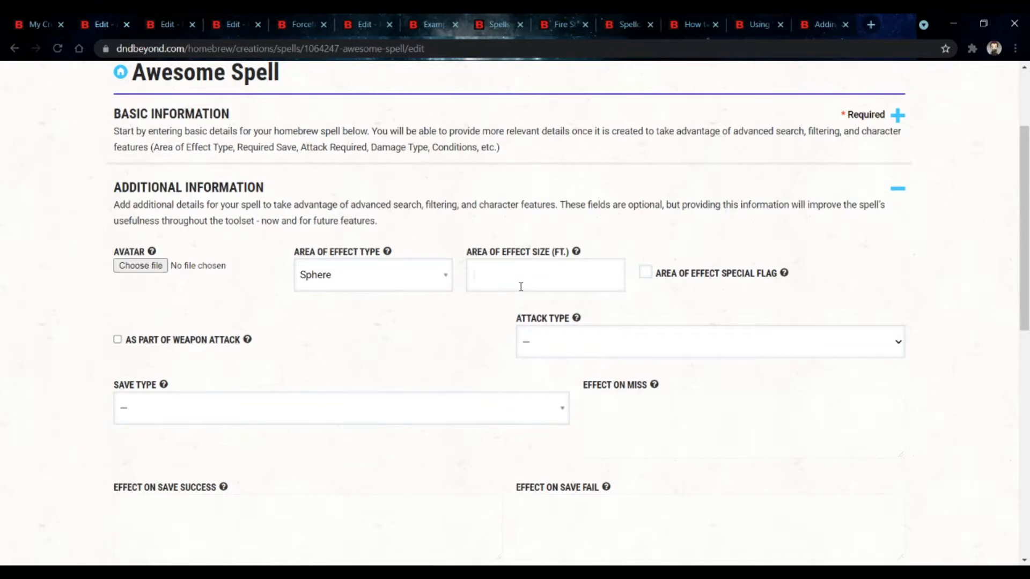
{"action": "left_click", "coordinate": [521, 287]}
{"action": "type", "text": "30"}
Step: Switch to the Example character sheet and review how Witch Bolt scales across spell levels
{"action": "left_click", "coordinate": [411, 24]}
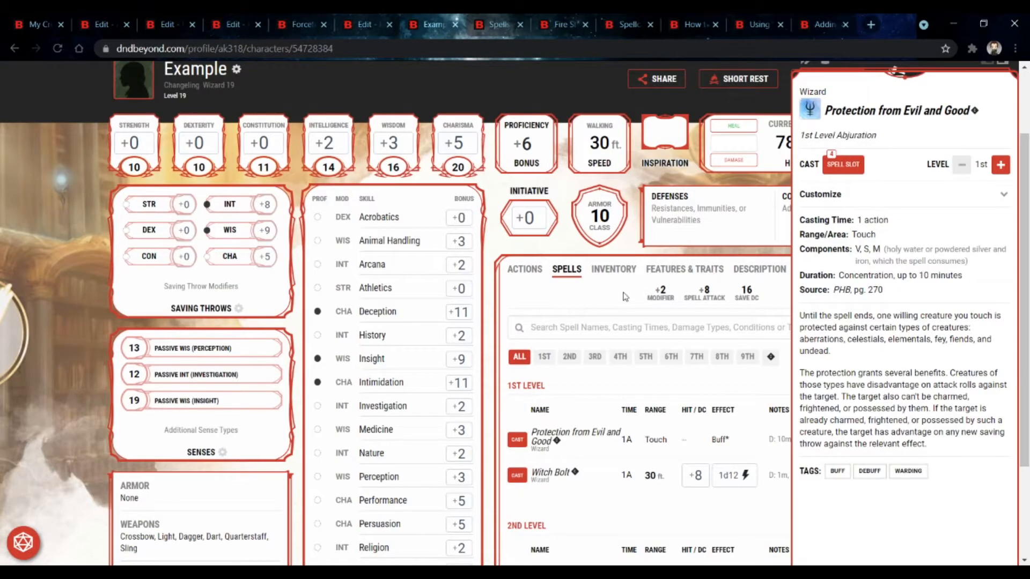
{"action": "scroll", "coordinate": [596, 440], "scroll_direction": "down", "scroll_amount": 5}
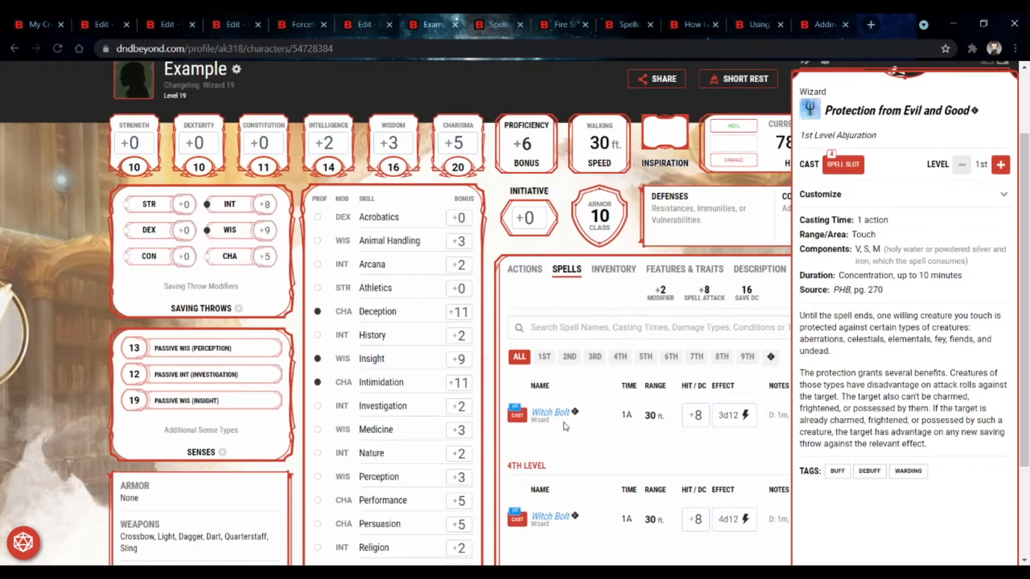
{"action": "scroll", "coordinate": [564, 504], "scroll_direction": "down", "scroll_amount": 4}
{"action": "scroll", "coordinate": [563, 499], "scroll_direction": "down", "scroll_amount": 3}
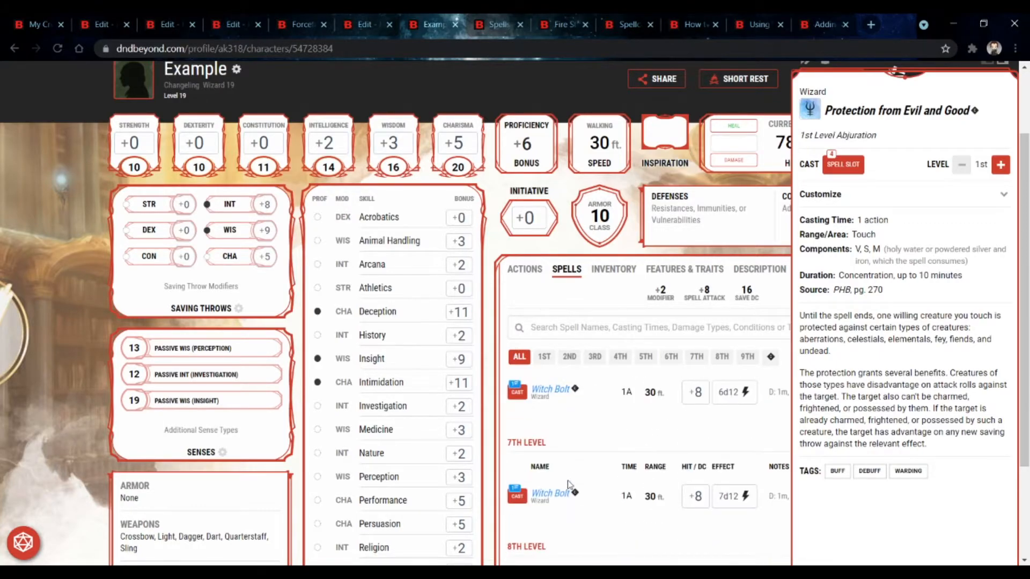
{"action": "left_click", "coordinate": [616, 490]}
{"action": "scroll", "coordinate": [533, 487], "scroll_direction": "down", "scroll_amount": 3}
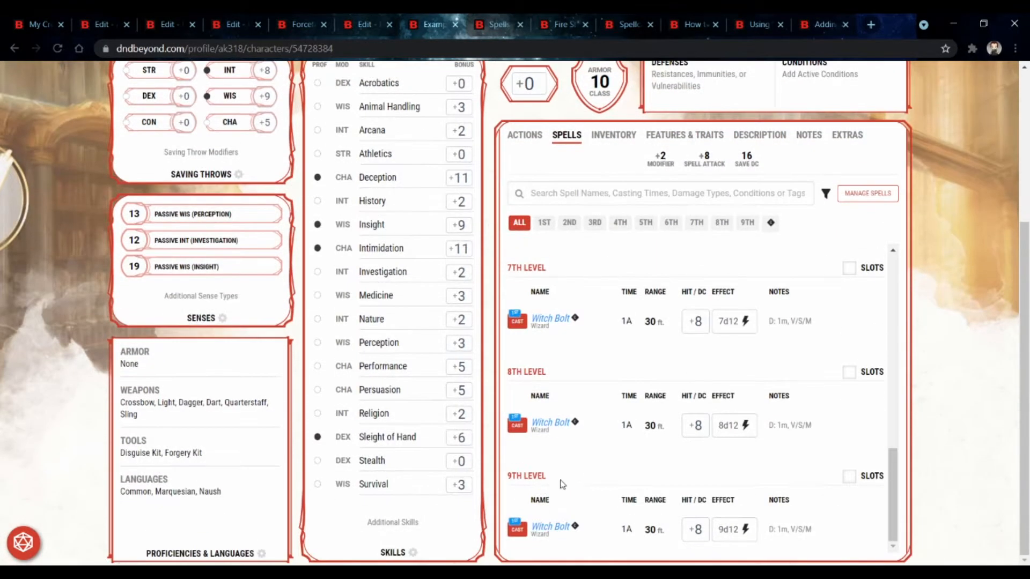
Step: Open the character's spell management, filter to 8th level and examine Antimagic Field's range and area
{"action": "left_click", "coordinate": [865, 194]}
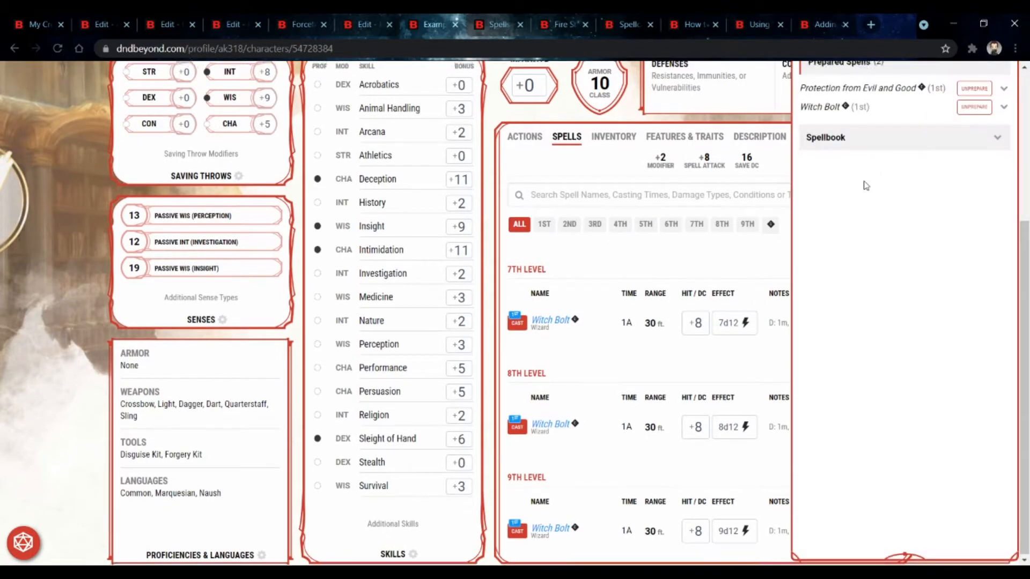
{"action": "scroll", "coordinate": [863, 187], "scroll_direction": "up", "scroll_amount": 3}
{"action": "left_click", "coordinate": [890, 165]}
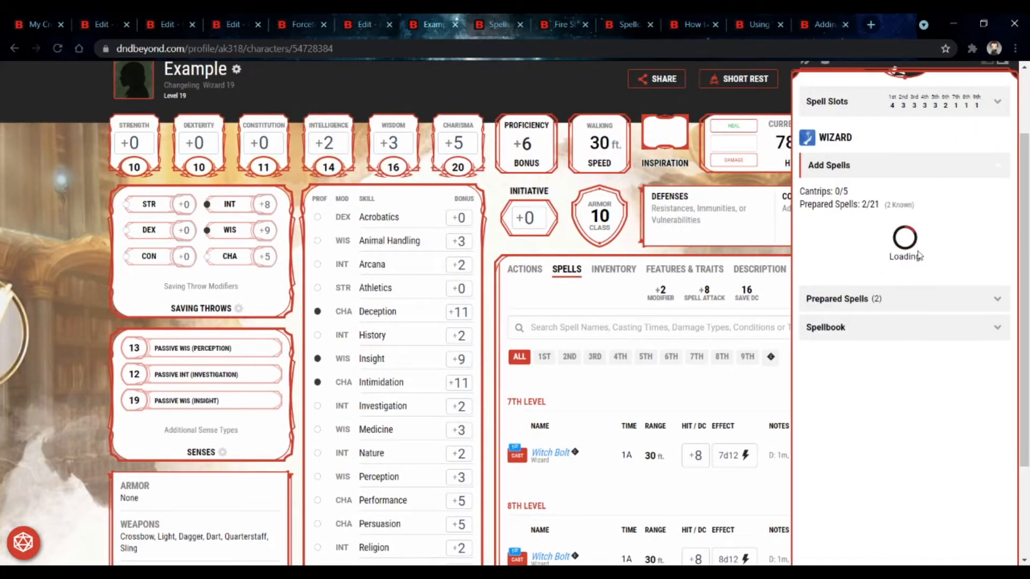
{"action": "left_click", "coordinate": [809, 300]}
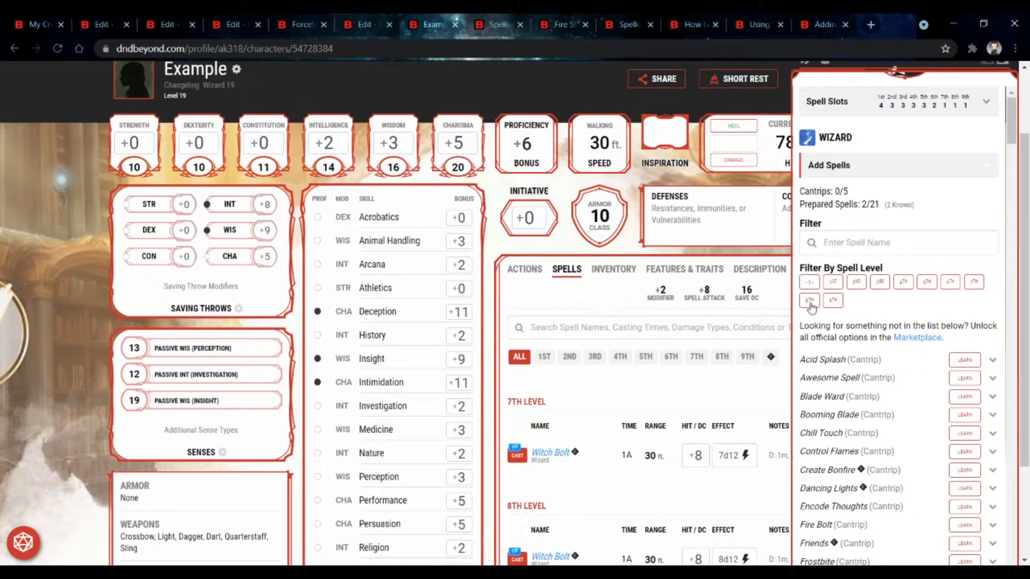
{"action": "scroll", "coordinate": [879, 348], "scroll_direction": "down", "scroll_amount": 1}
{"action": "scroll", "coordinate": [894, 399], "scroll_direction": "down", "scroll_amount": 3}
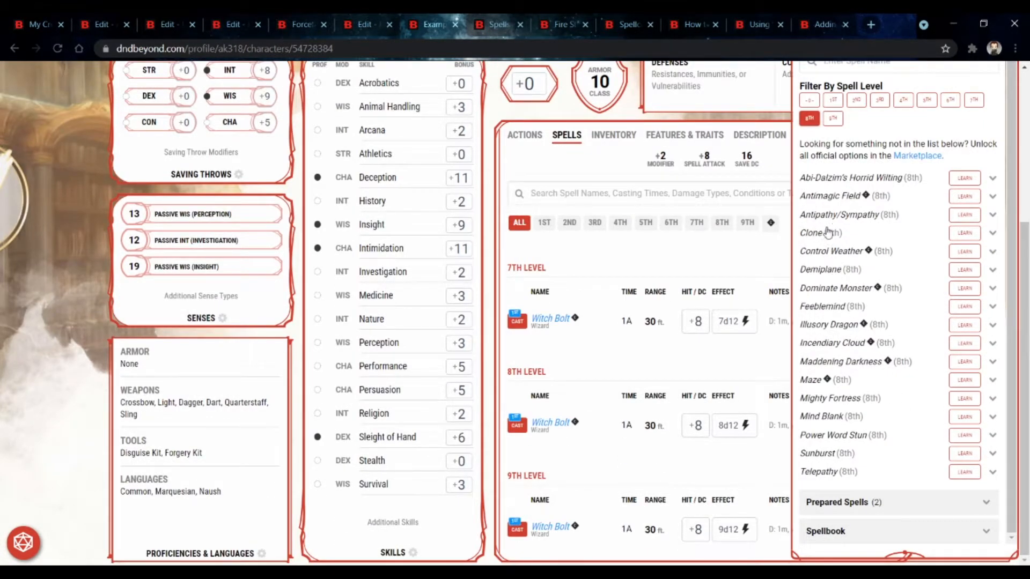
{"action": "left_click", "coordinate": [841, 199]}
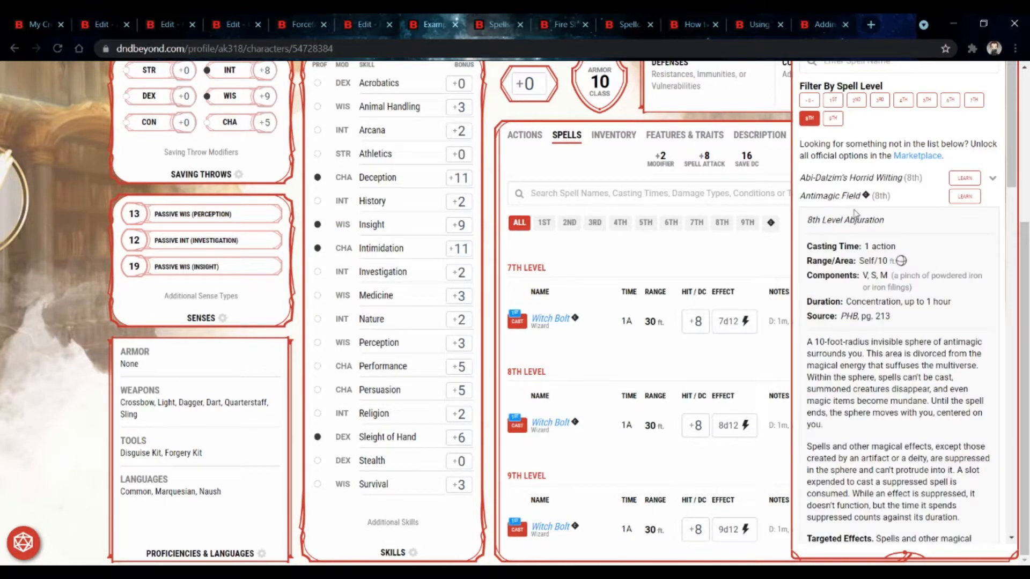
{"action": "left_click_drag", "start_coordinate": [860, 261], "coordinate": [878, 265]}
{"action": "left_click", "coordinate": [884, 265]}
{"action": "double_click", "coordinate": [883, 261]}
{"action": "left_click", "coordinate": [172, 25]}
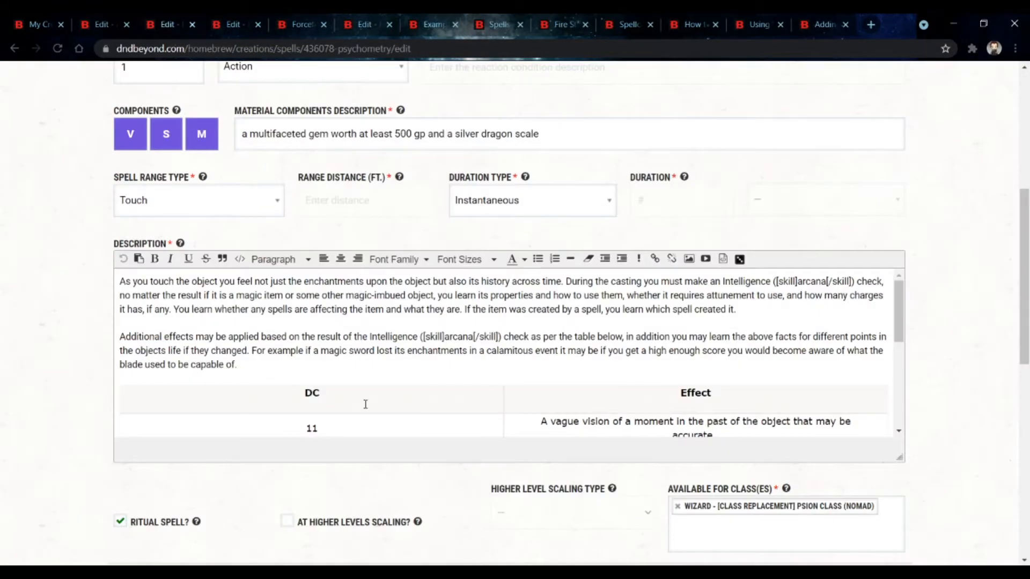
{"action": "left_click", "coordinate": [101, 24]}
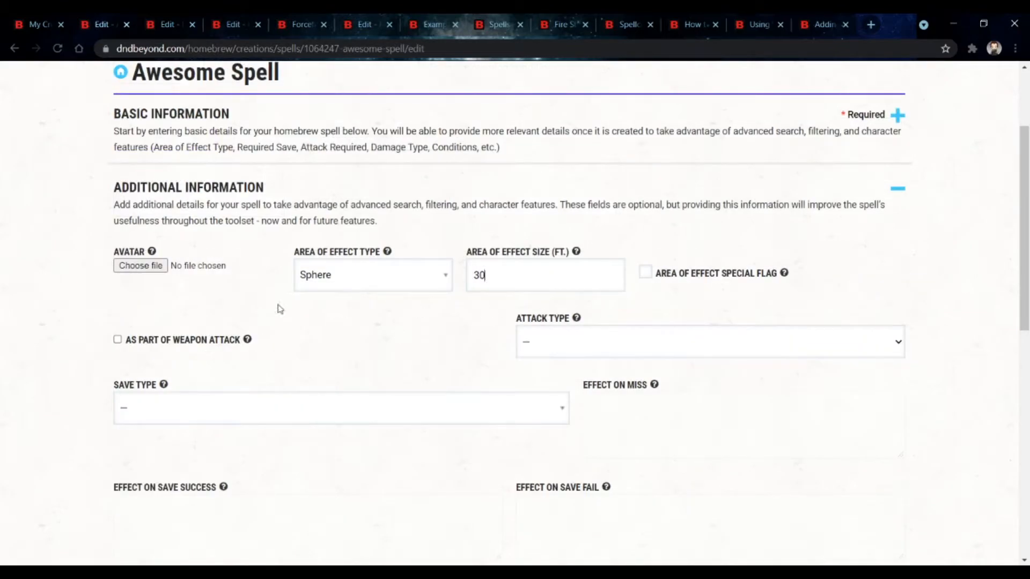
{"action": "left_click", "coordinate": [434, 24]}
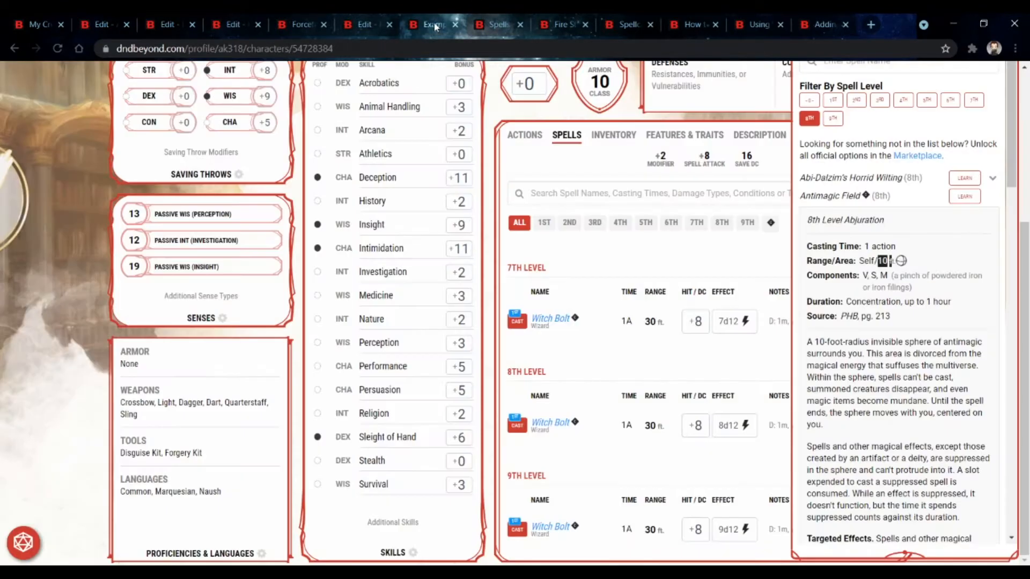
{"action": "left_click", "coordinate": [886, 260]}
{"action": "left_click", "coordinate": [116, 23]}
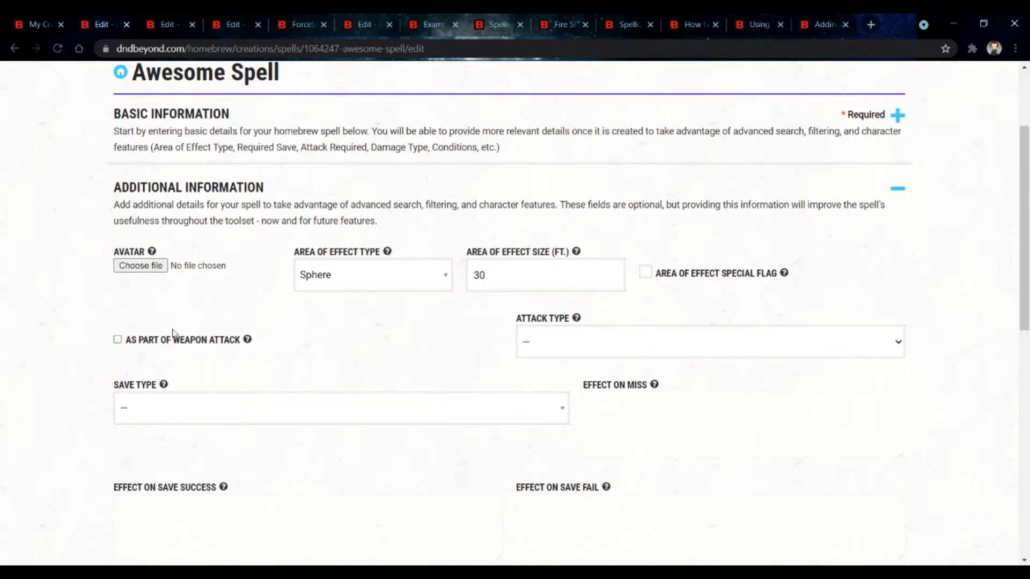
Step: Set the spell's save type to DEX
{"action": "mouse_move", "coordinate": [177, 340]}
{"action": "scroll", "coordinate": [327, 324], "scroll_direction": "down", "scroll_amount": 1}
{"action": "left_click", "coordinate": [281, 346]}
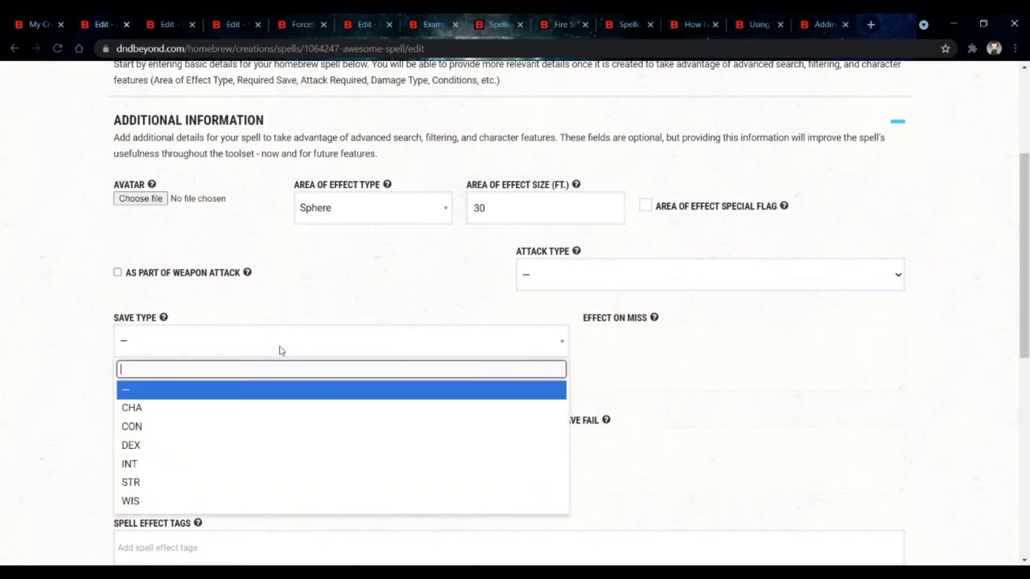
{"action": "left_click", "coordinate": [290, 444]}
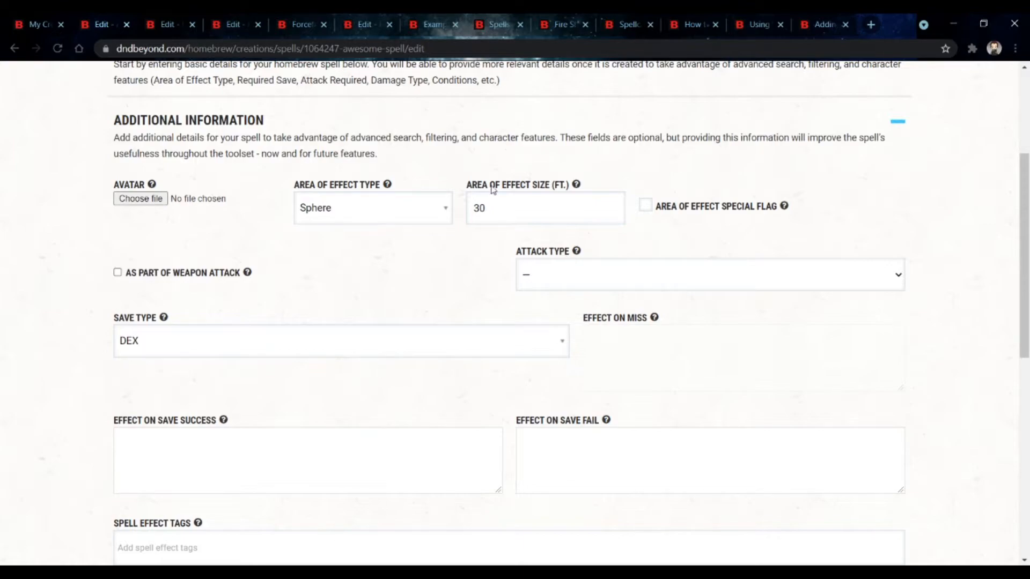
Step: Inspect how the Forceful Push spell page displays its attack/save entry
{"action": "left_click", "coordinate": [298, 25]}
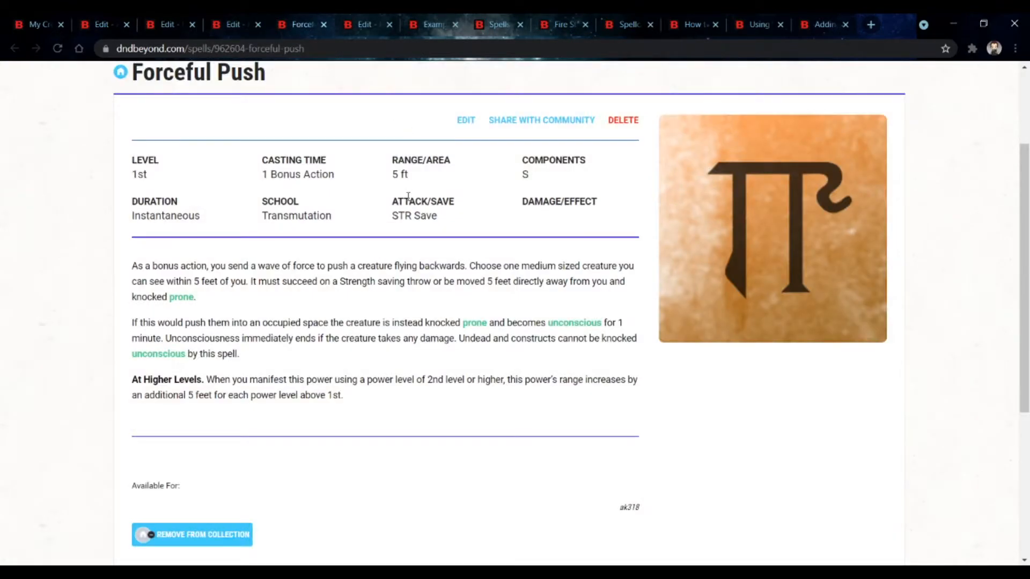
{"action": "left_click_drag", "start_coordinate": [449, 222], "coordinate": [374, 214]}
{"action": "left_click", "coordinate": [375, 214]}
{"action": "left_click", "coordinate": [167, 34]}
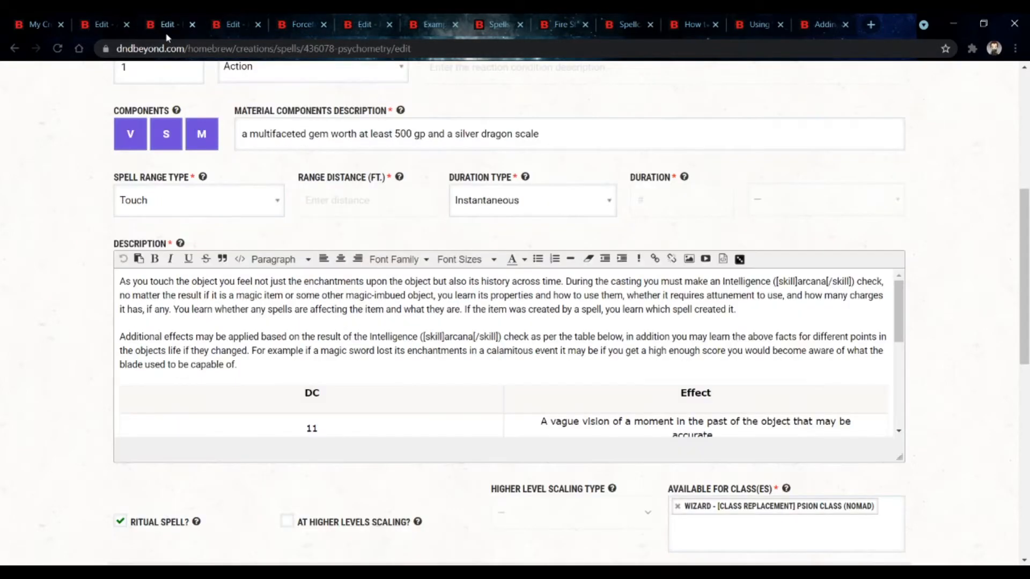
Step: Review Witch Bolt's details on the Example character's spell list
{"action": "left_click", "coordinate": [433, 24]}
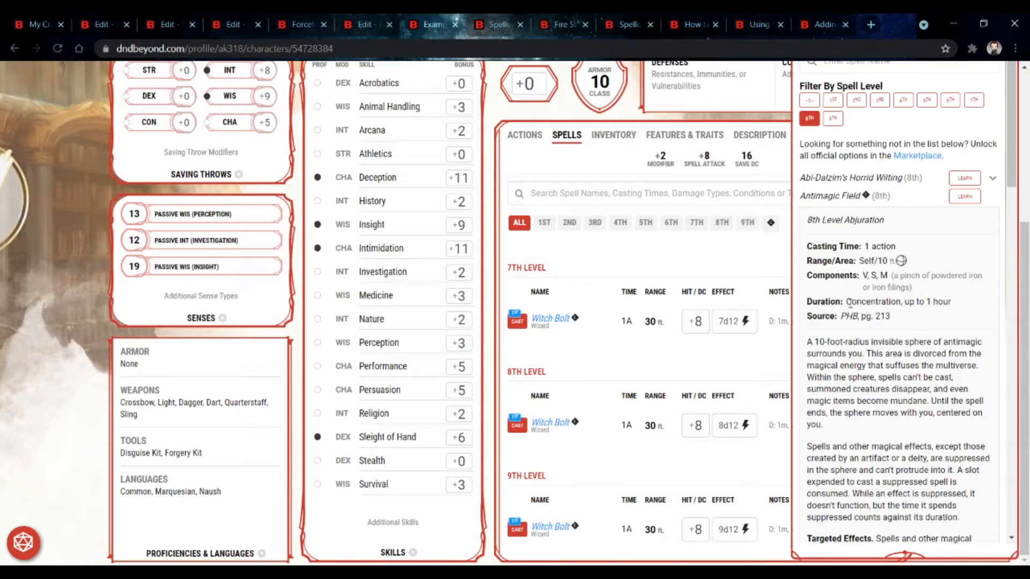
{"action": "left_click", "coordinate": [554, 332]}
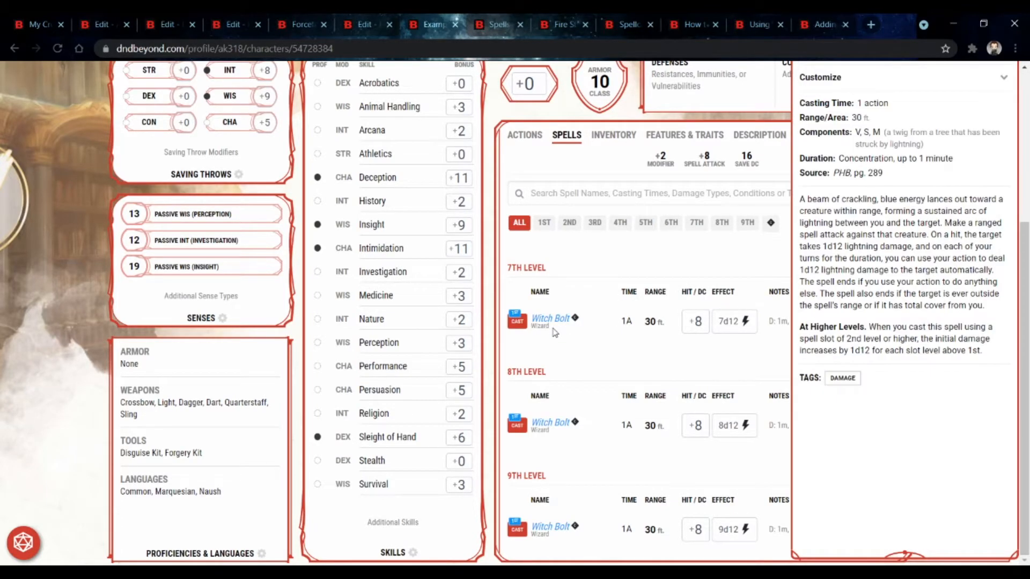
{"action": "scroll", "coordinate": [555, 330], "scroll_direction": "up", "scroll_amount": 8}
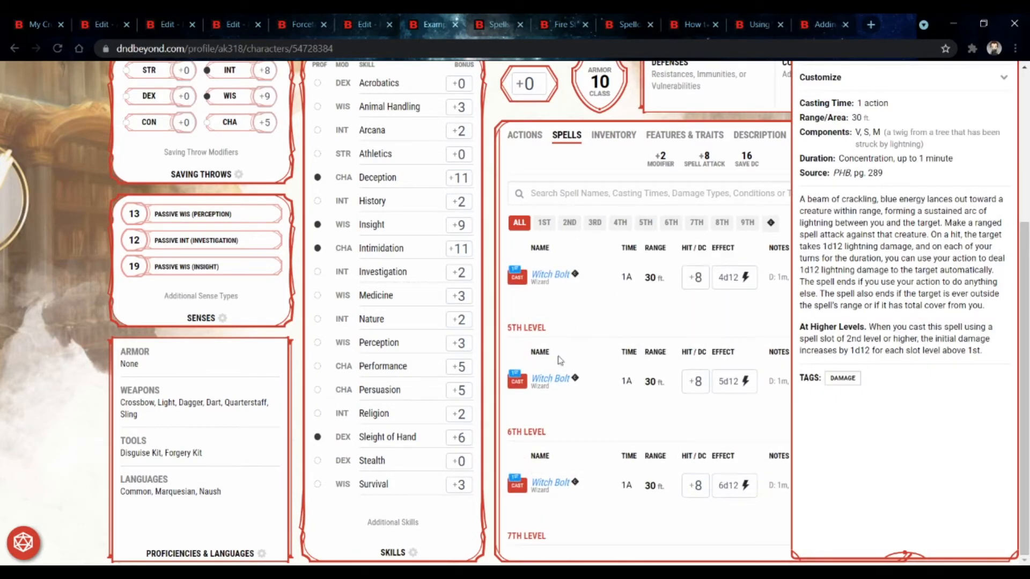
{"action": "scroll", "coordinate": [559, 359], "scroll_direction": "up", "scroll_amount": 3}
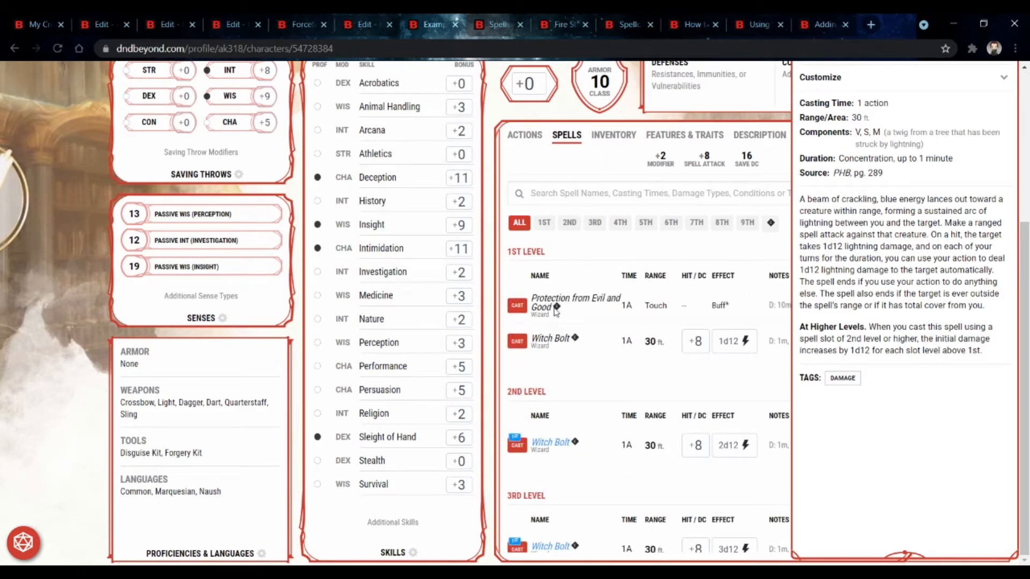
{"action": "left_click", "coordinate": [681, 256]}
Step: Filter the wizard's available spells to 3rd and 4th level and learn Ice Storm for the character
{"action": "left_click", "coordinate": [880, 198]}
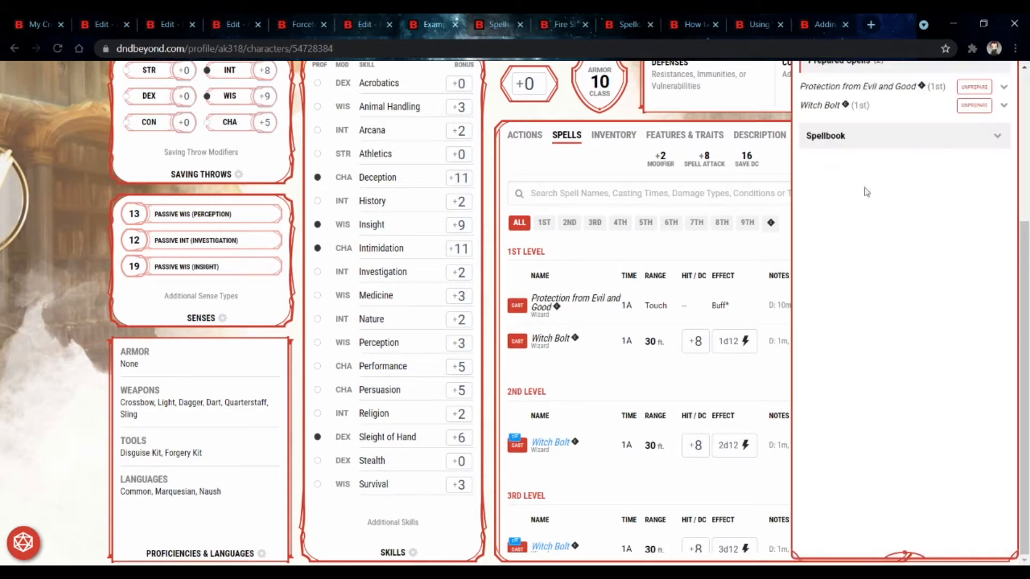
{"action": "scroll", "coordinate": [879, 195], "scroll_direction": "up", "scroll_amount": 5}
{"action": "left_click", "coordinate": [875, 265]}
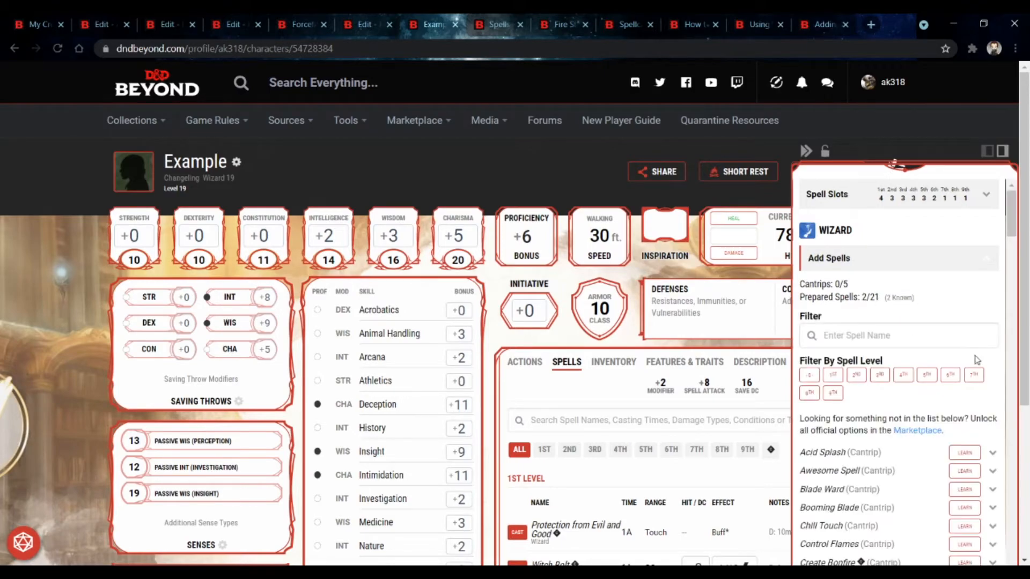
{"action": "left_click", "coordinate": [902, 375]}
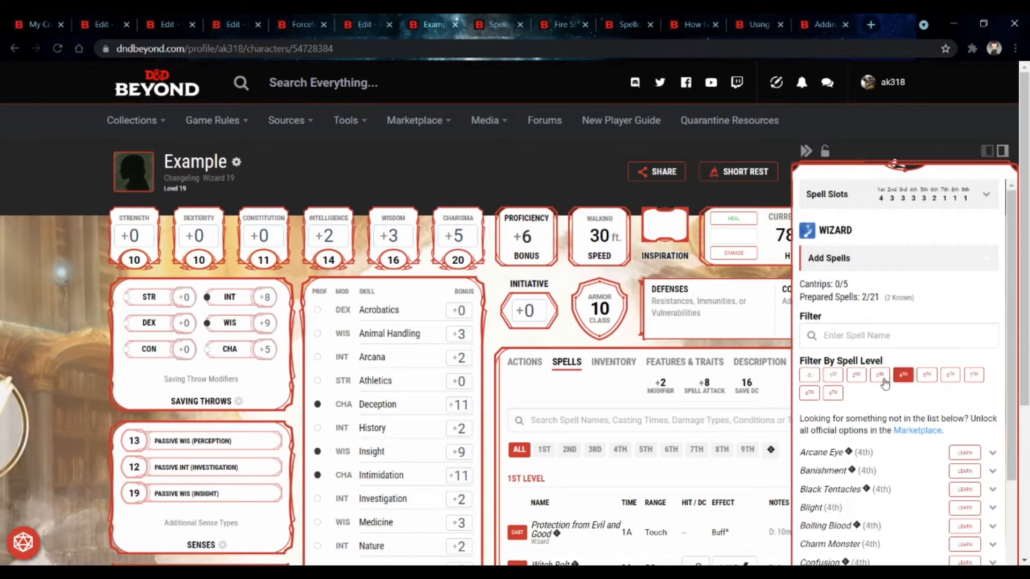
{"action": "left_click", "coordinate": [880, 375]}
{"action": "scroll", "coordinate": [887, 377], "scroll_direction": "down", "scroll_amount": 2}
{"action": "scroll", "coordinate": [888, 377], "scroll_direction": "down", "scroll_amount": 4}
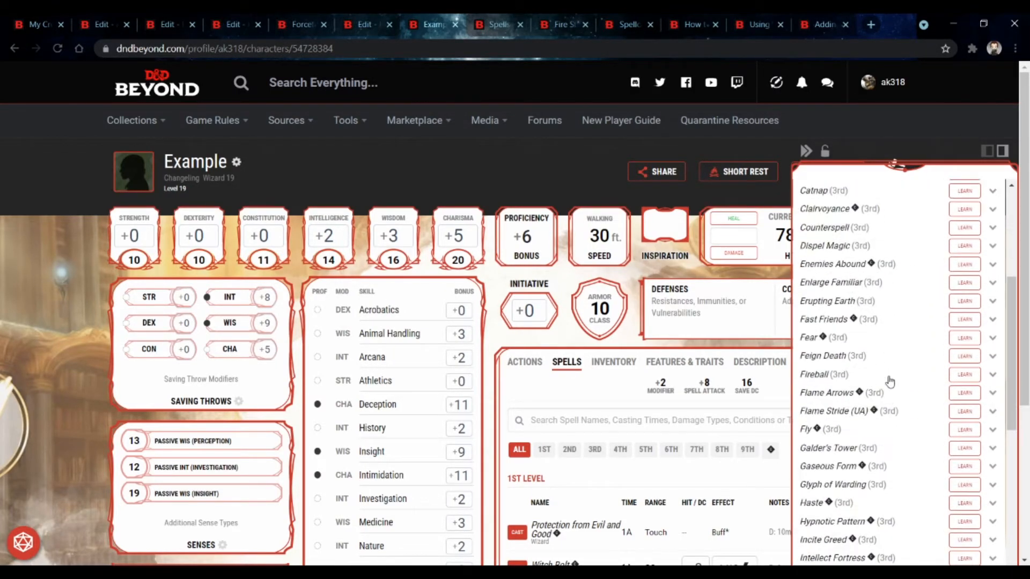
{"action": "scroll", "coordinate": [890, 397], "scroll_direction": "down", "scroll_amount": 15}
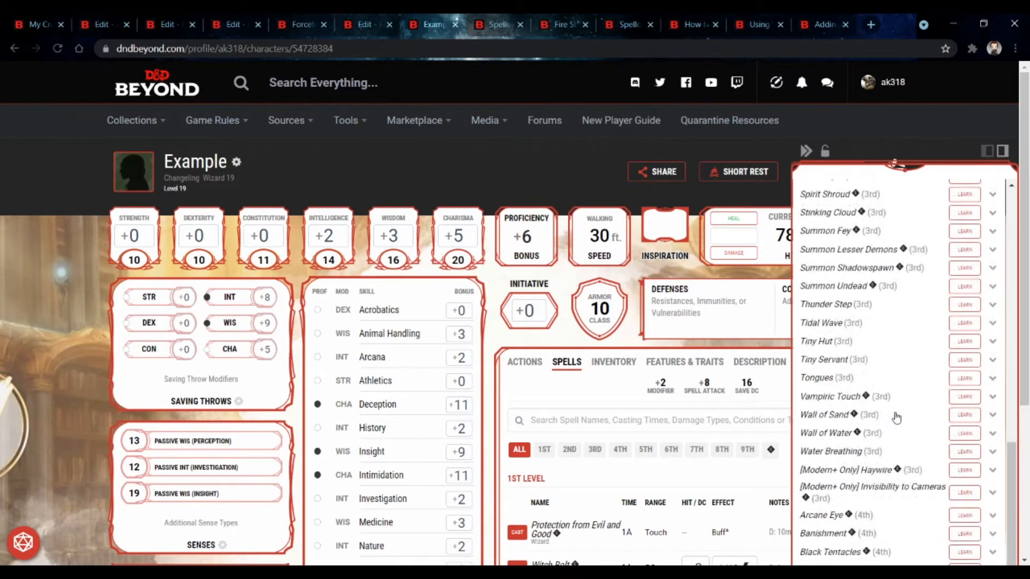
{"action": "scroll", "coordinate": [895, 417], "scroll_direction": "down", "scroll_amount": 6}
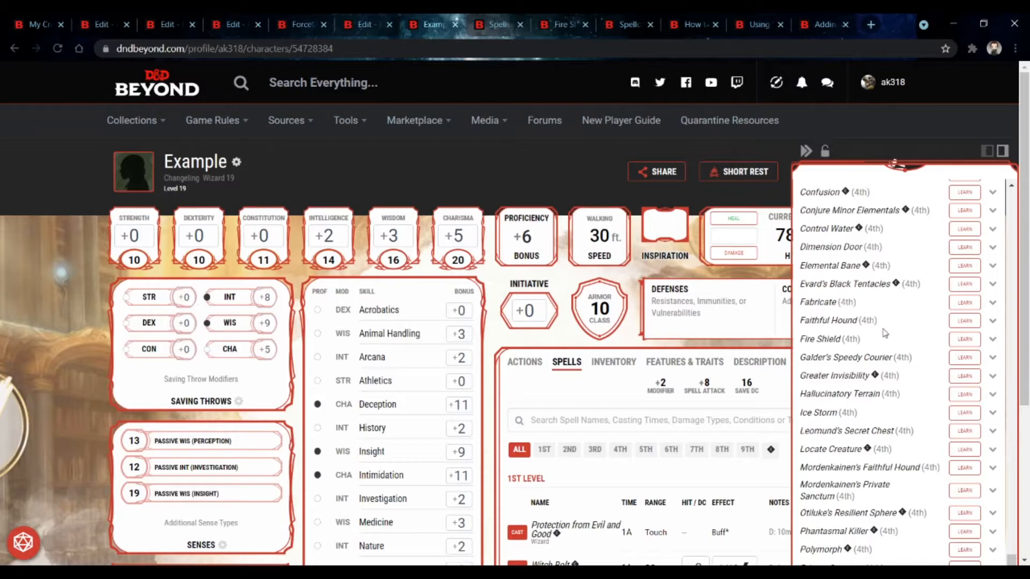
{"action": "scroll", "coordinate": [885, 333], "scroll_direction": "up", "scroll_amount": 2}
{"action": "scroll", "coordinate": [771, 375], "scroll_direction": "down", "scroll_amount": 4}
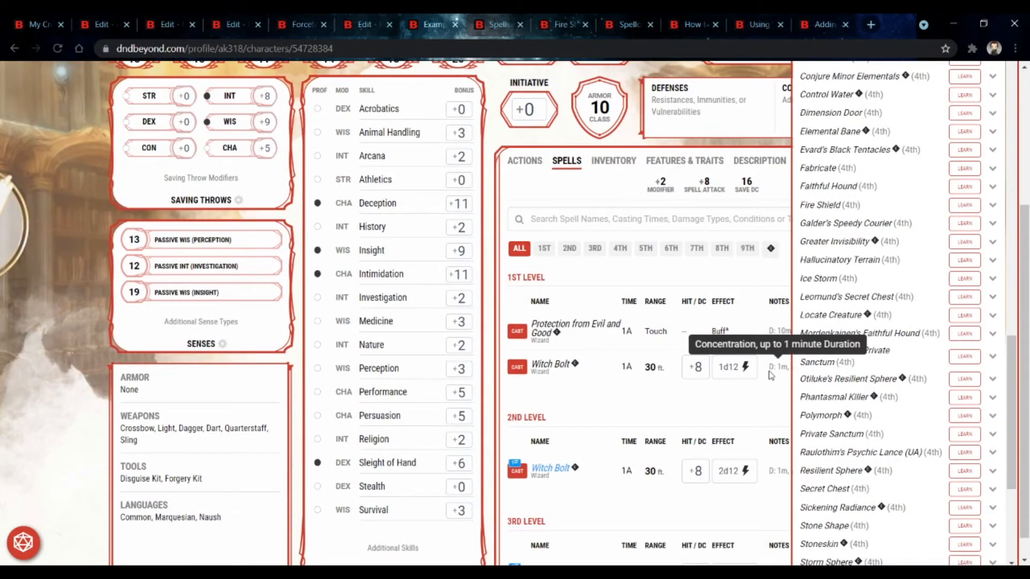
{"action": "left_click", "coordinate": [964, 282]}
Step: Clear the spell level filters, browse the full wizard spell list and close the spell management panel
{"action": "scroll", "coordinate": [963, 288], "scroll_direction": "up", "scroll_amount": 15}
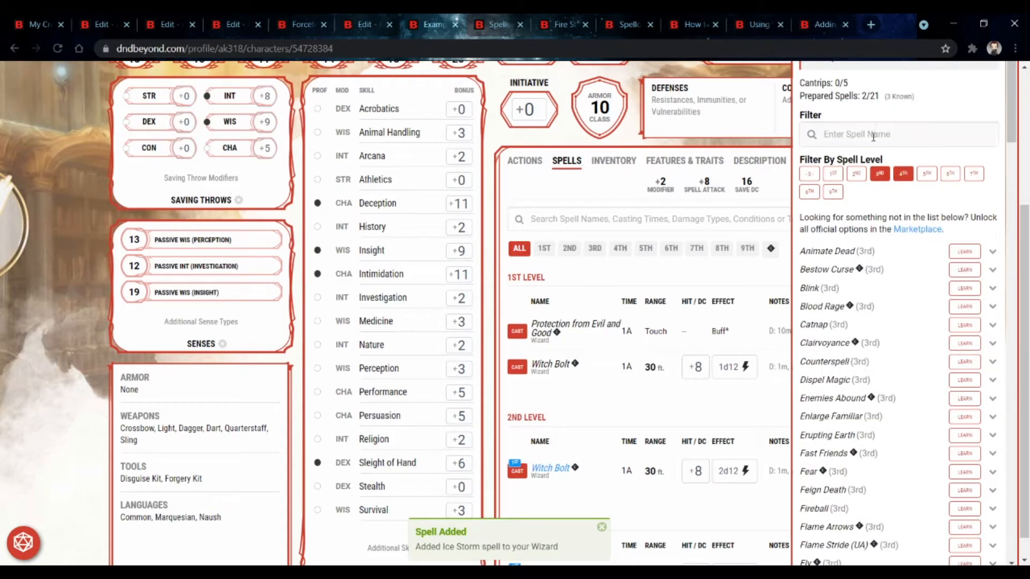
{"action": "left_click", "coordinate": [879, 173]}
{"action": "left_click", "coordinate": [903, 173]}
{"action": "scroll", "coordinate": [899, 247], "scroll_direction": "down", "scroll_amount": 6}
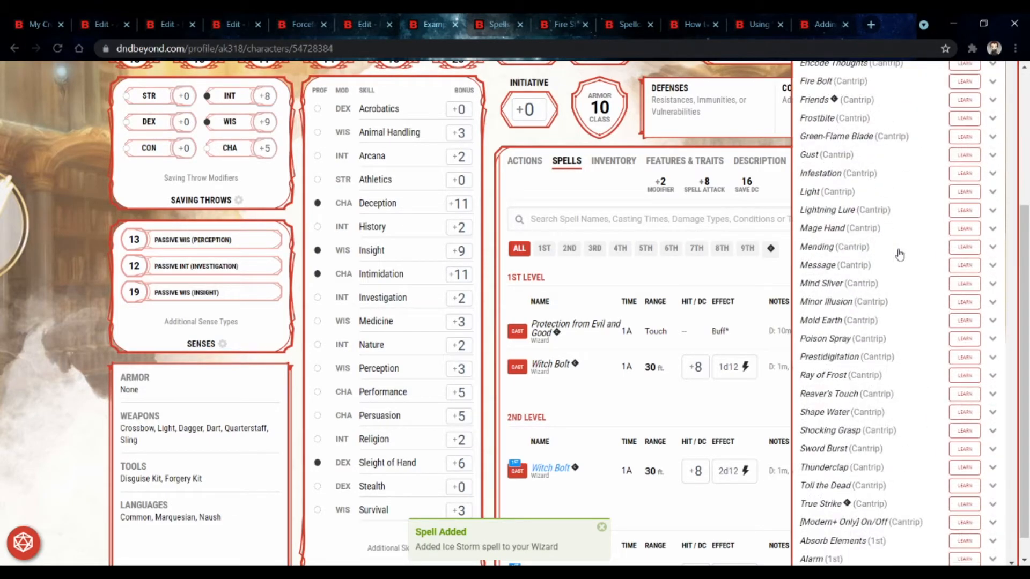
{"action": "scroll", "coordinate": [899, 253], "scroll_direction": "down", "scroll_amount": 20}
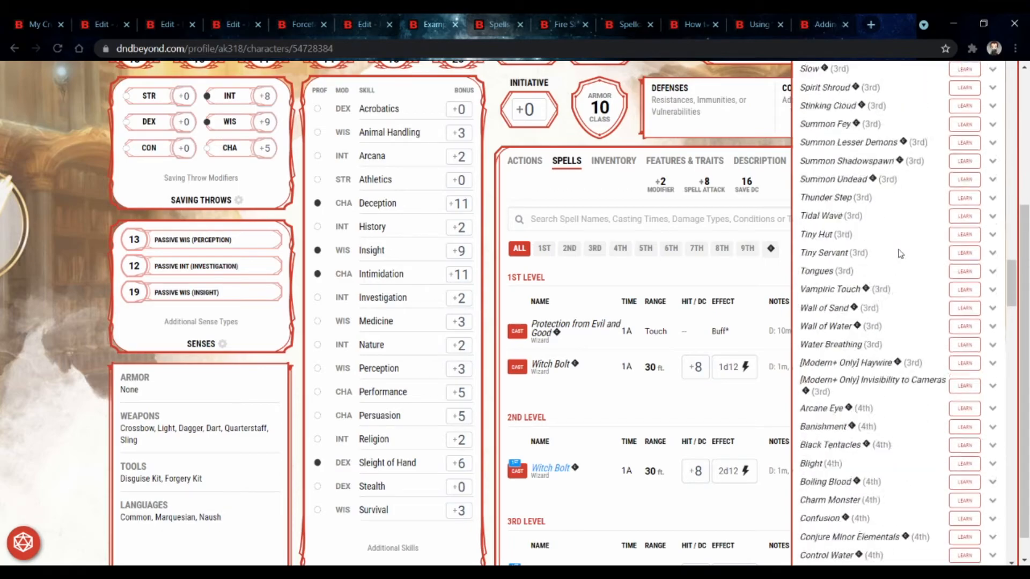
{"action": "scroll", "coordinate": [900, 254], "scroll_direction": "down", "scroll_amount": 20}
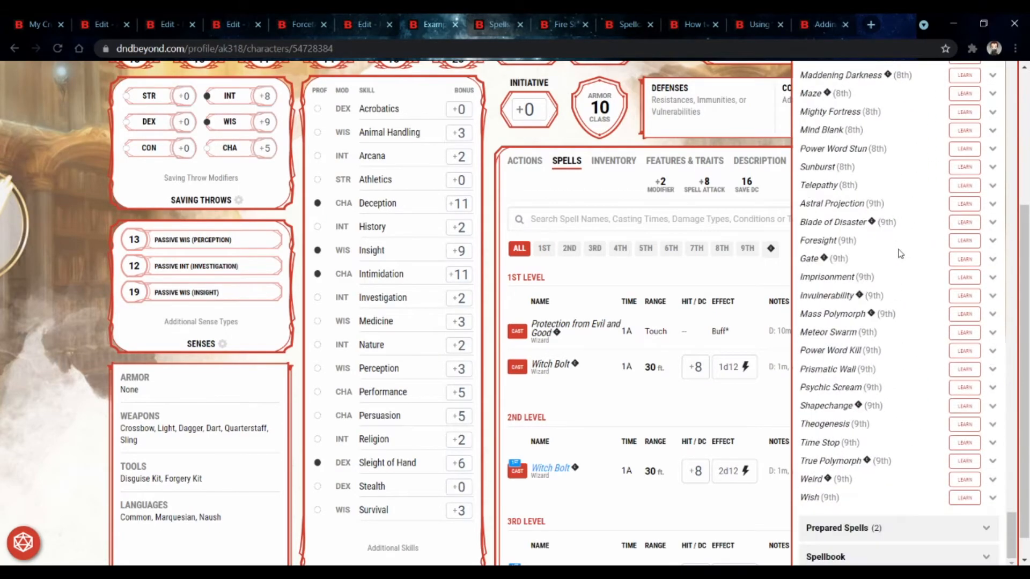
{"action": "left_click", "coordinate": [908, 528]}
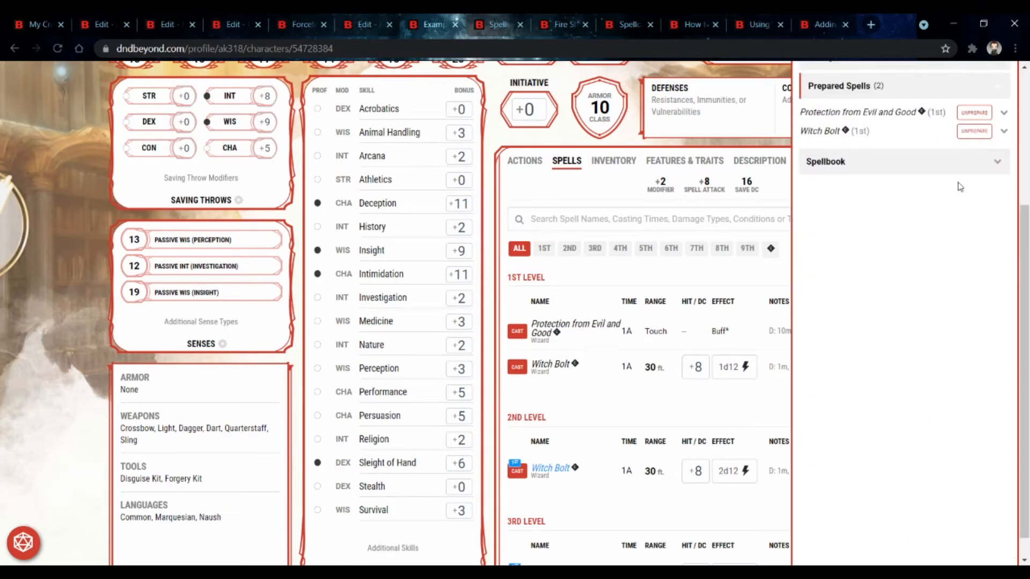
{"action": "left_click", "coordinate": [935, 160]}
{"action": "left_click", "coordinate": [587, 405]}
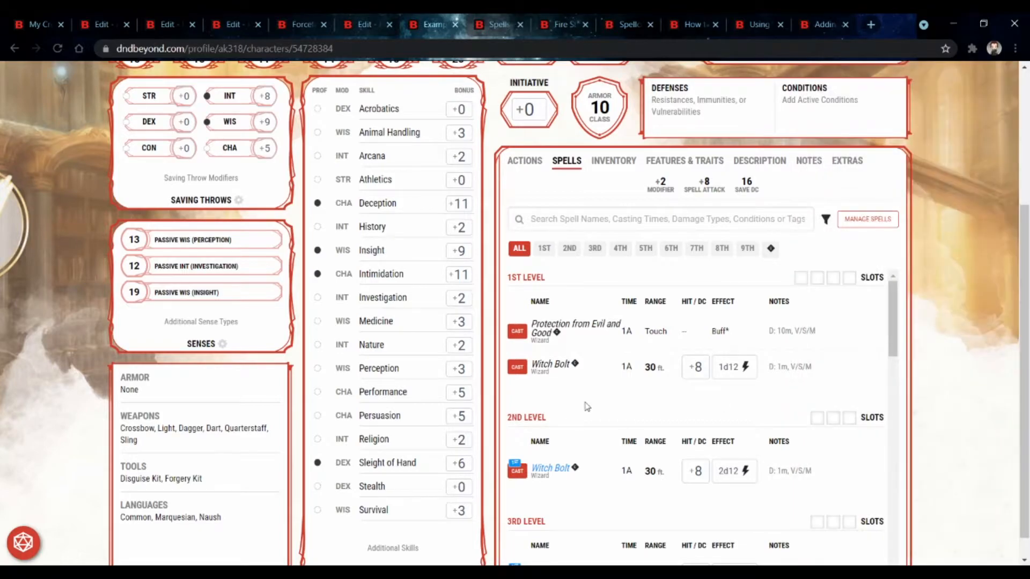
Step: Open Ice Storm's details from the character's spell list and examine its Attack/Save entry
{"action": "scroll", "coordinate": [587, 406], "scroll_direction": "down", "scroll_amount": 5}
{"action": "left_click", "coordinate": [570, 414]}
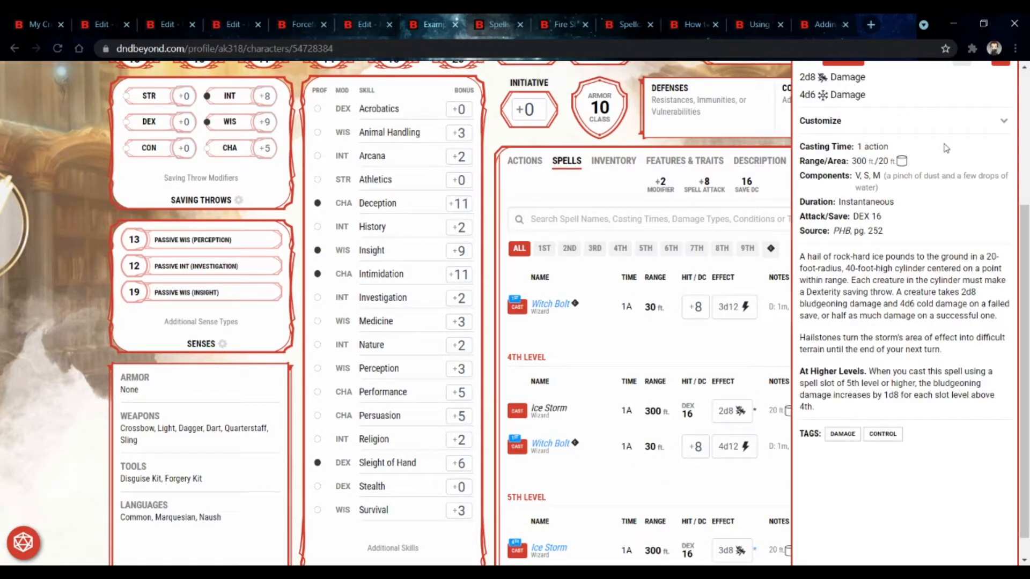
{"action": "mouse_move", "coordinate": [884, 218]}
{"action": "left_mouse_down"}
{"action": "mouse_move", "coordinate": [851, 224]}
{"action": "mouse_move", "coordinate": [868, 220]}
{"action": "left_mouse_up"}
{"action": "left_click", "coordinate": [842, 220]}
{"action": "left_click", "coordinate": [868, 221]}
{"action": "left_click_drag", "start_coordinate": [884, 220], "coordinate": [850, 219]}
{"action": "left_click", "coordinate": [849, 218]}
{"action": "scroll", "coordinate": [429, 182], "scroll_direction": "up", "scroll_amount": 3}
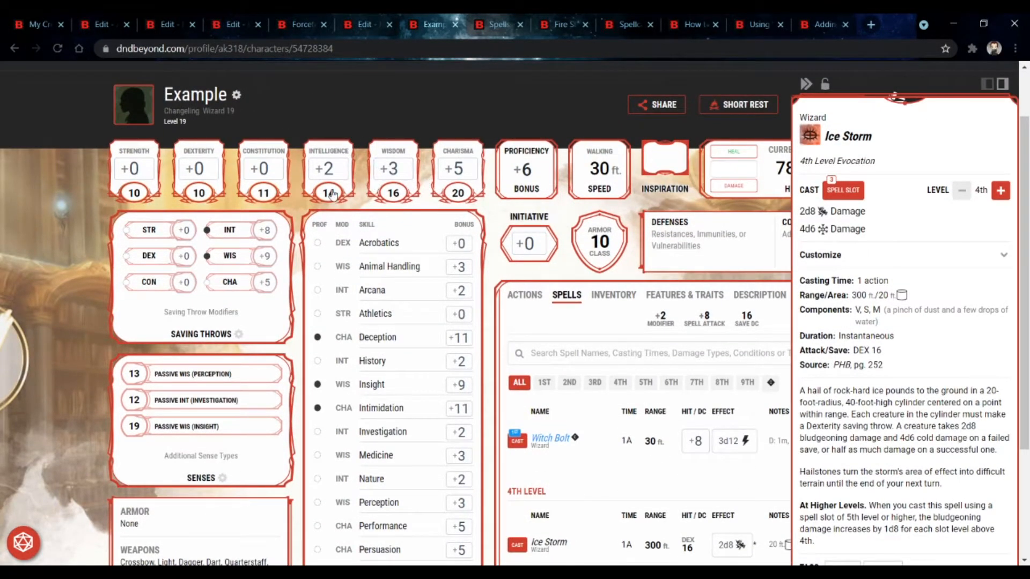
{"action": "scroll", "coordinate": [332, 194], "scroll_direction": "down", "scroll_amount": 3}
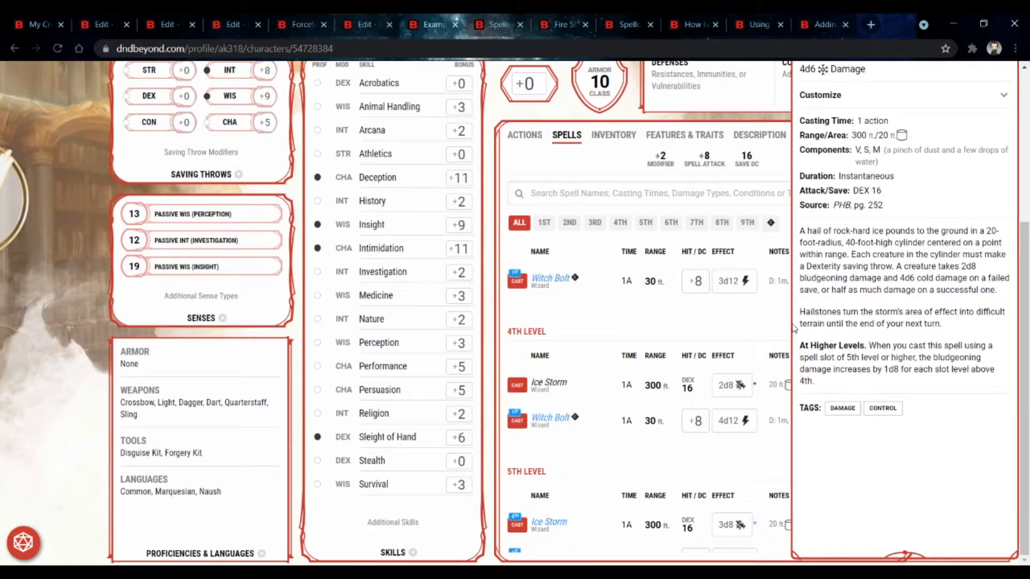
Step: Compare Ice Storm's Attack/Save entry with the save effect fields on the Awesome Spell edit page
{"action": "left_click_drag", "start_coordinate": [815, 189], "coordinate": [965, 199]}
{"action": "left_click", "coordinate": [965, 198]}
{"action": "left_click", "coordinate": [652, 309]}
{"action": "left_click", "coordinate": [103, 24]}
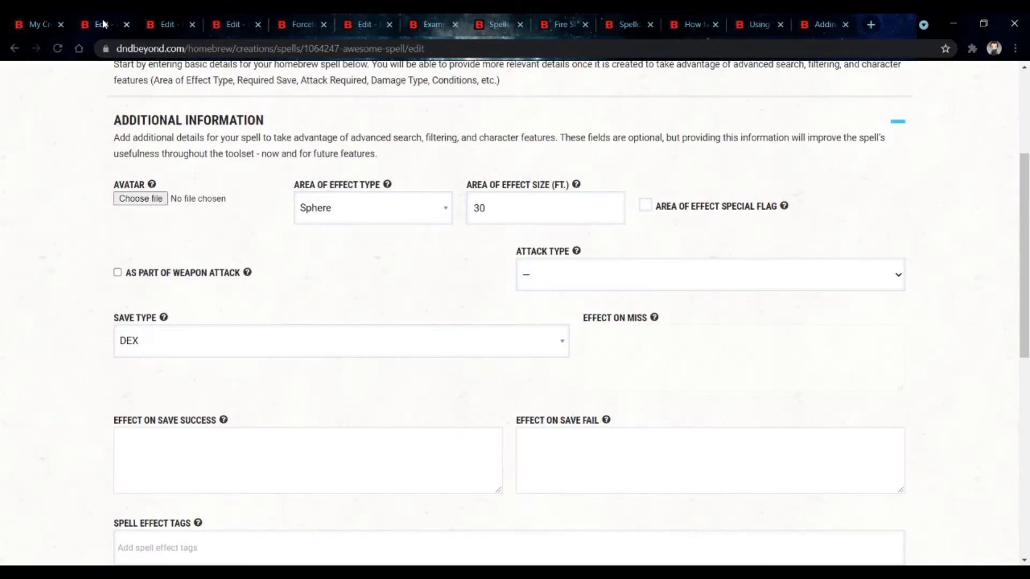
{"action": "scroll", "coordinate": [567, 359], "scroll_direction": "down", "scroll_amount": 5}
{"action": "scroll", "coordinate": [593, 289], "scroll_direction": "up", "scroll_amount": 3}
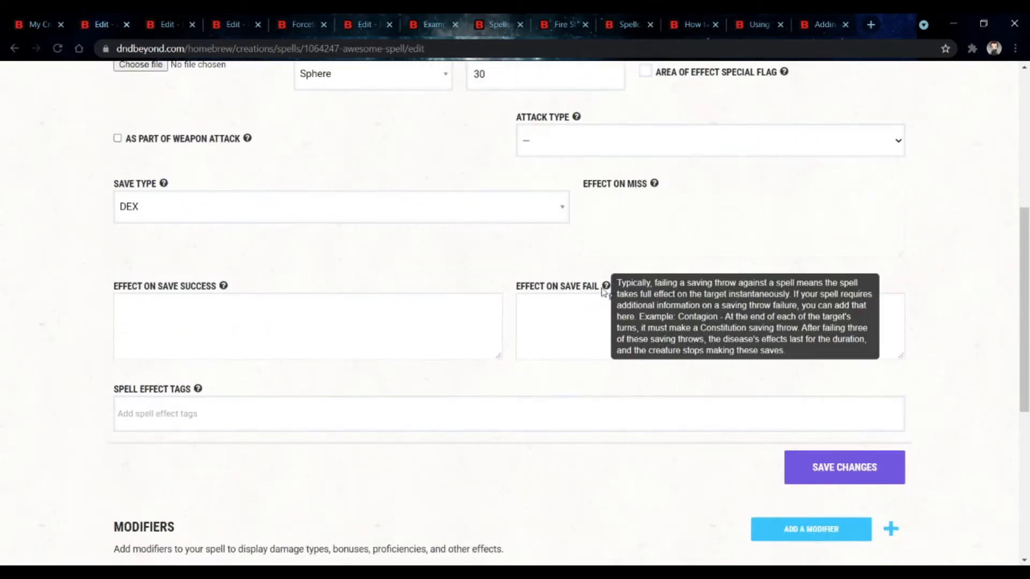
{"action": "left_click", "coordinate": [604, 310]}
{"action": "key", "text": "shift+Tab"}
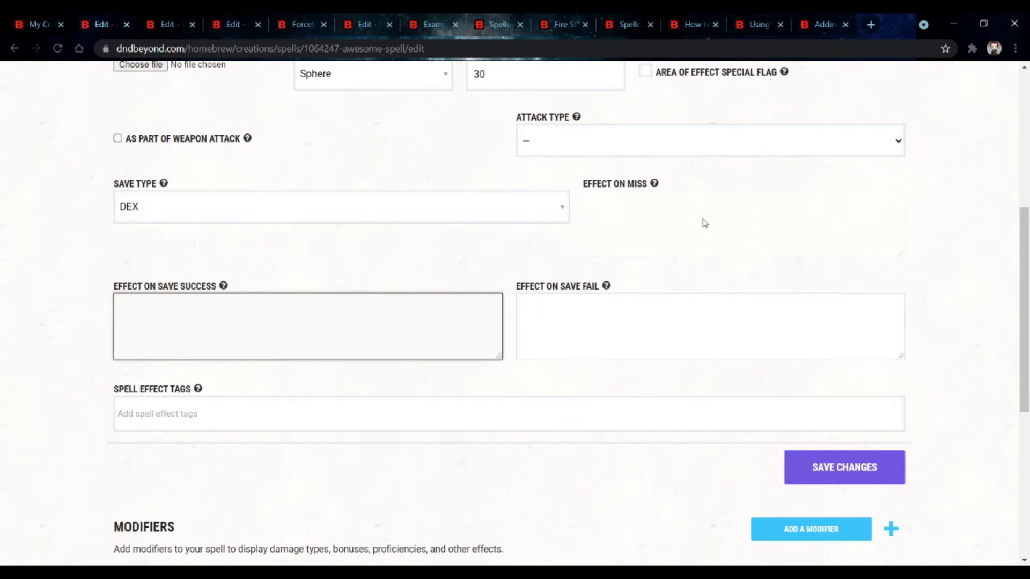
{"action": "key", "text": "Tab"}
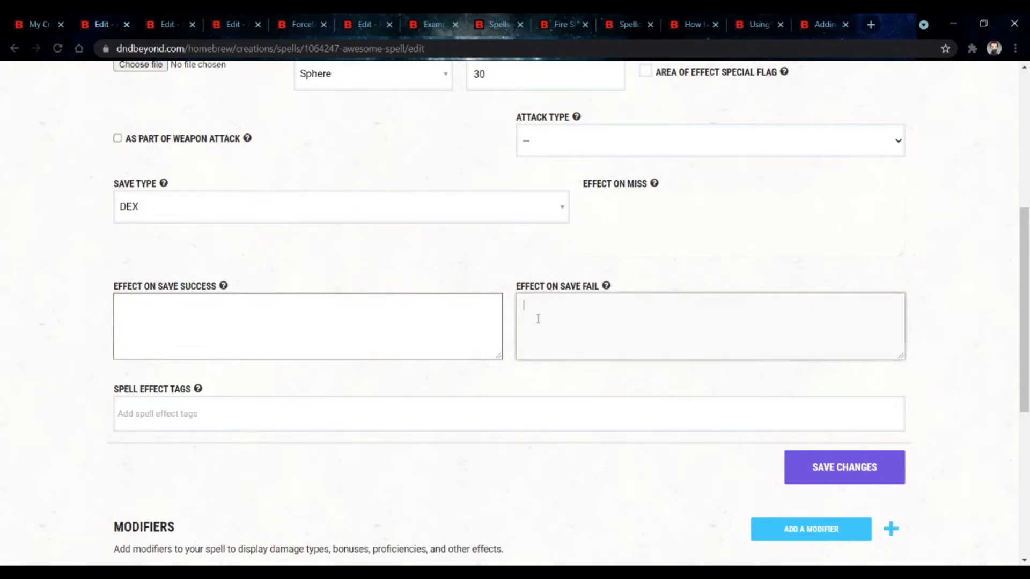
{"action": "key", "text": "shift+Tab"}
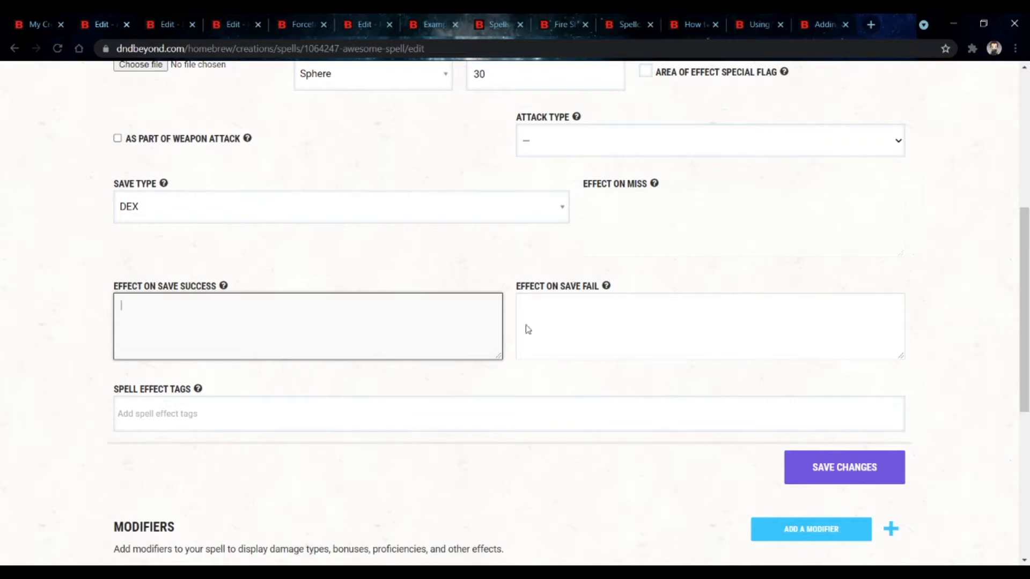
{"action": "left_click", "coordinate": [553, 325]}
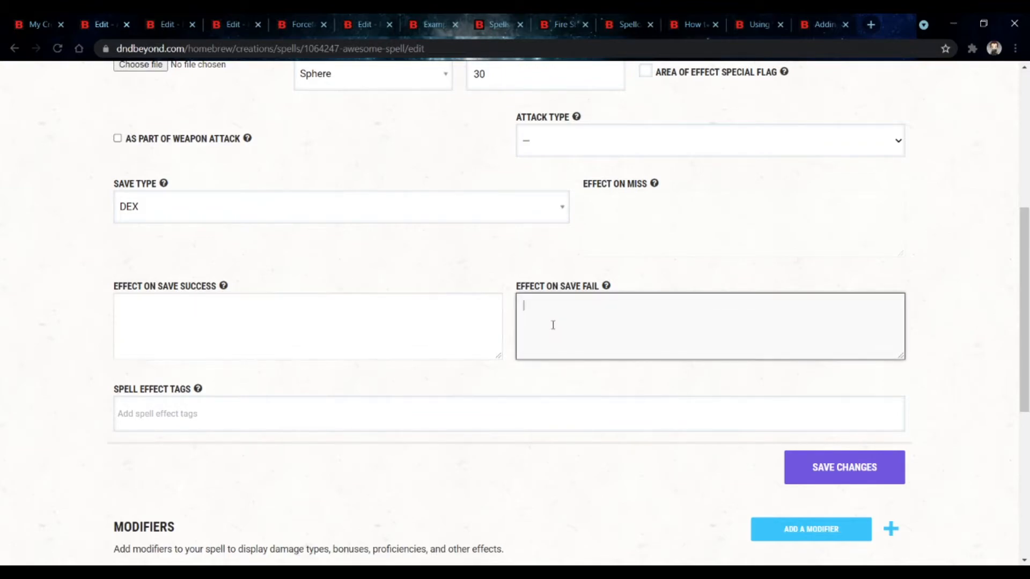
{"action": "left_click", "coordinate": [200, 319]}
{"action": "left_click", "coordinate": [589, 320]}
{"action": "scroll", "coordinate": [444, 260], "scroll_direction": "up", "scroll_amount": 6}
{"action": "scroll", "coordinate": [445, 259], "scroll_direction": "down", "scroll_amount": 3}
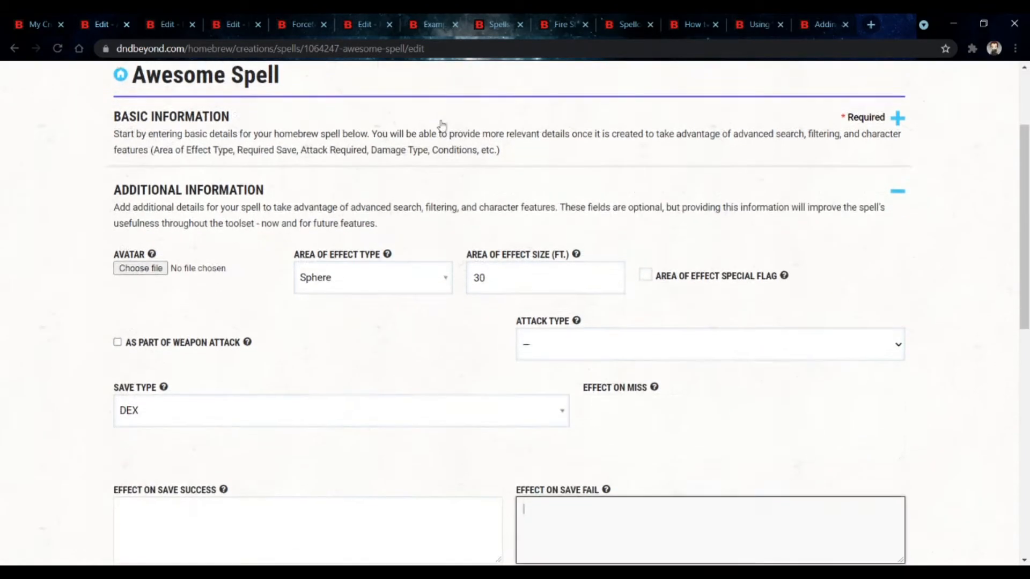
Step: Review the Protection spell listing and Witch Bolt's details, then return to the Awesome Spell edit page
{"action": "left_click", "coordinate": [490, 24]}
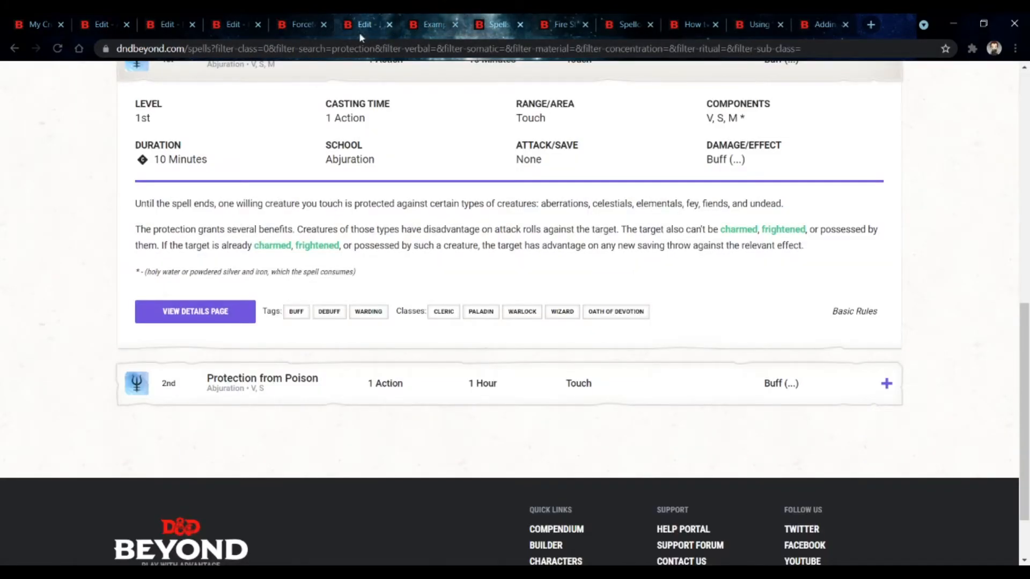
{"action": "left_click", "coordinate": [427, 24]}
{"action": "left_click", "coordinate": [539, 288]}
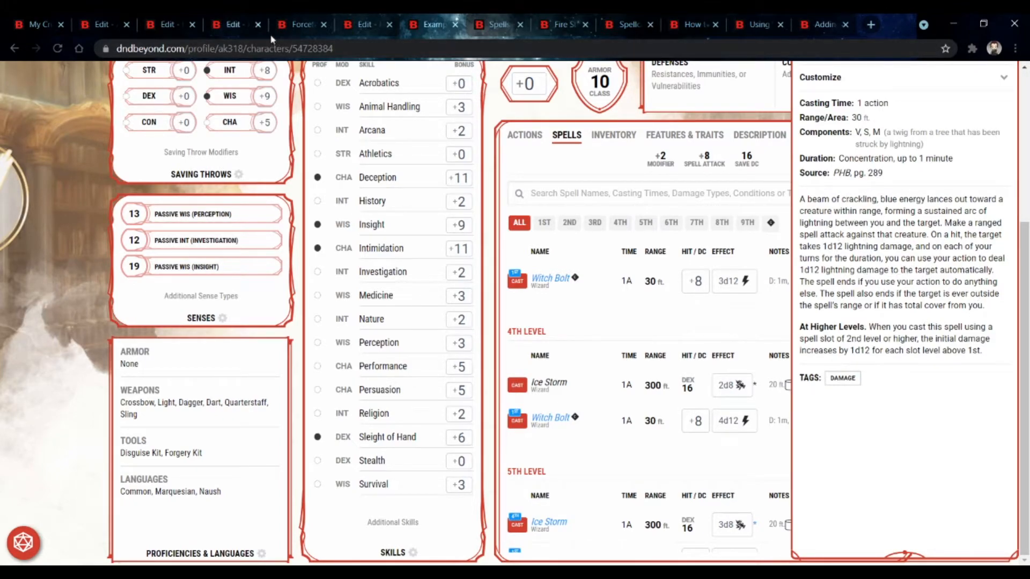
{"action": "left_click", "coordinate": [80, 23]}
{"action": "scroll", "coordinate": [391, 328], "scroll_direction": "down", "scroll_amount": 5}
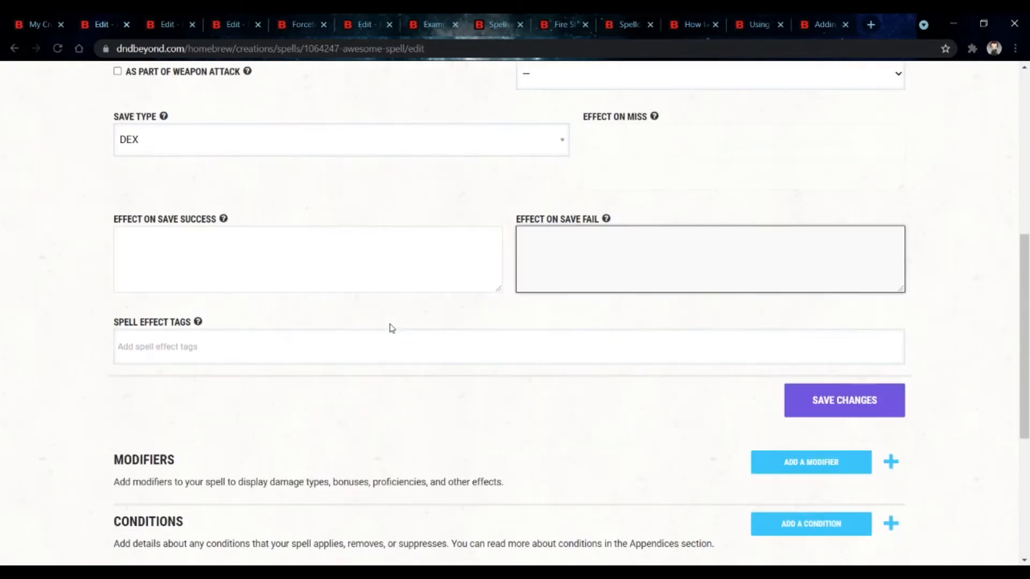
Step: Open the form for adding a modifier to Awesome Spell
{"action": "left_click", "coordinate": [412, 357]}
{"action": "left_click", "coordinate": [442, 320]}
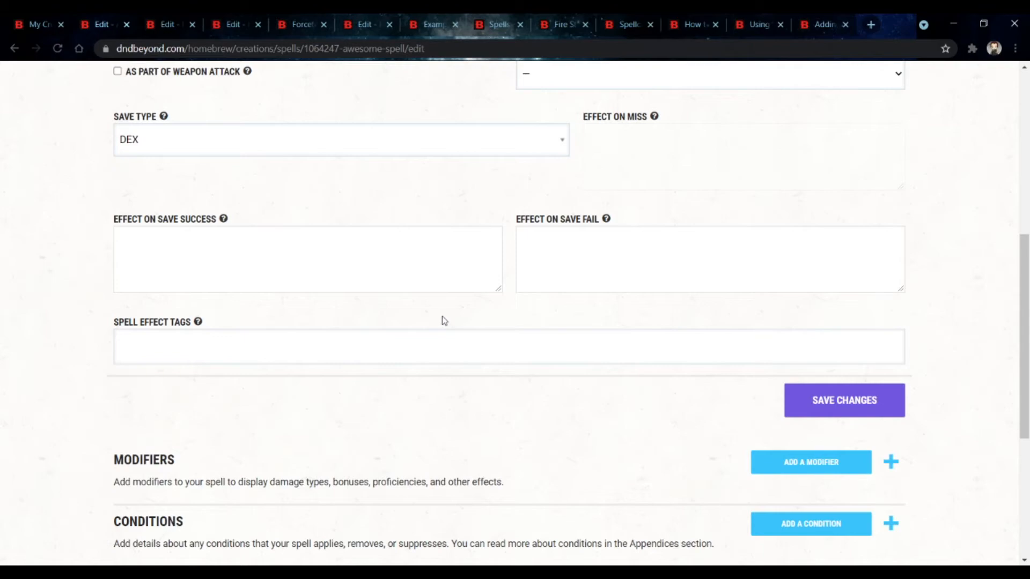
{"action": "scroll", "coordinate": [443, 320], "scroll_direction": "down", "scroll_amount": 4}
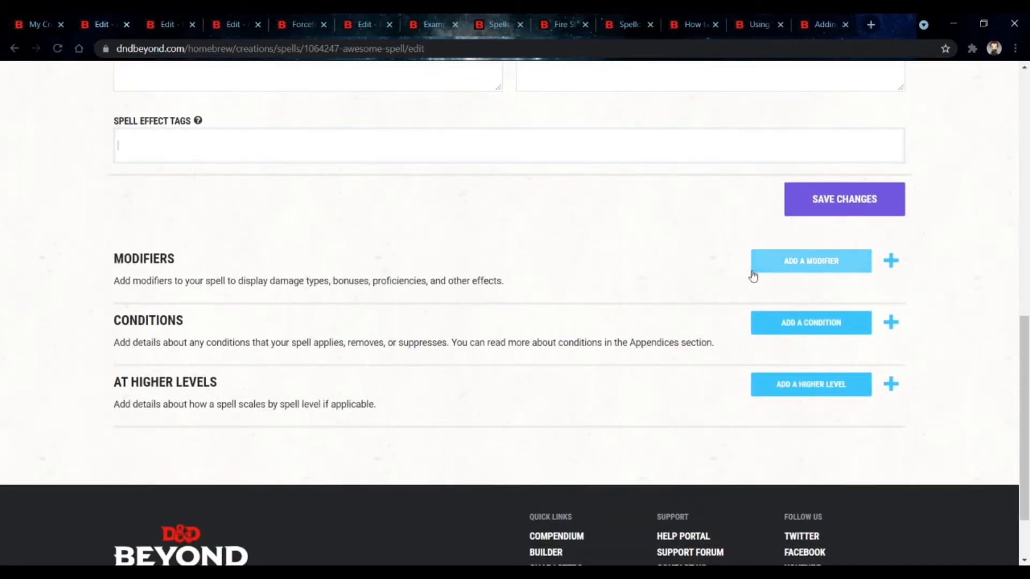
{"action": "left_click", "coordinate": [753, 274]}
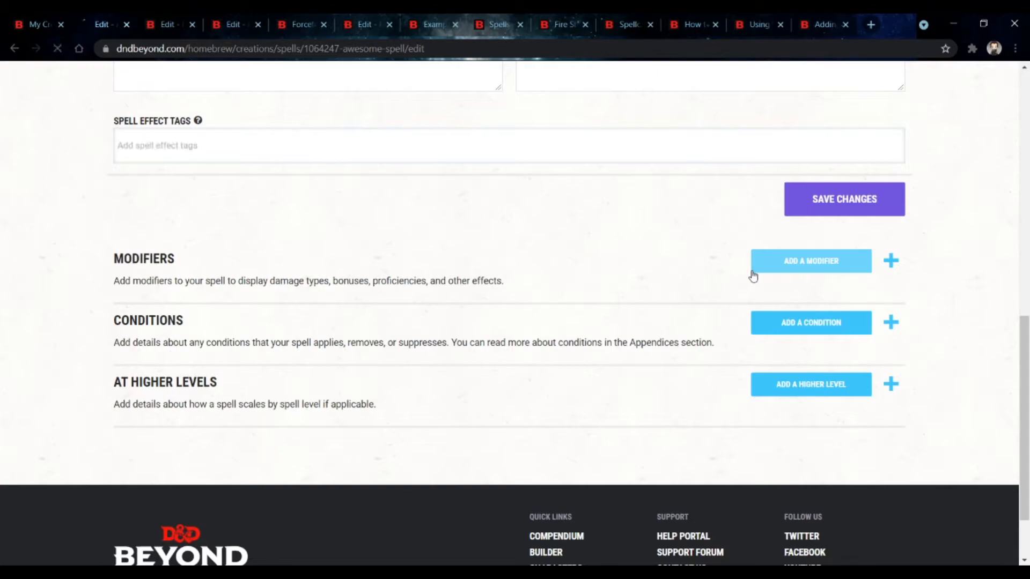
{"action": "scroll", "coordinate": [306, 282], "scroll_direction": "down", "scroll_amount": 4}
{"action": "scroll", "coordinate": [288, 225], "scroll_direction": "up", "scroll_amount": 3}
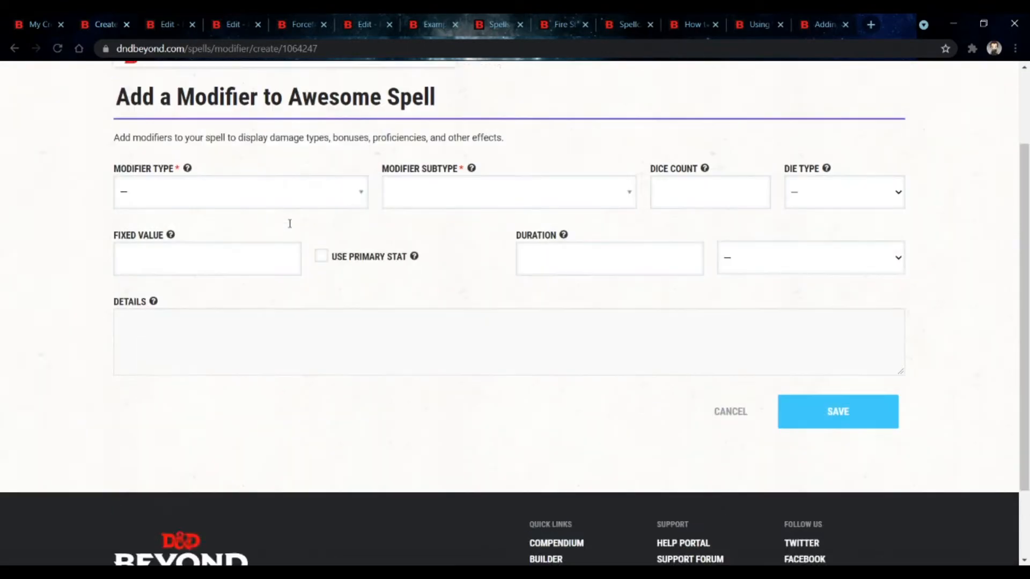
Step: Set the modifier type to Bonus and browse its subtype options
{"action": "left_click", "coordinate": [288, 225]}
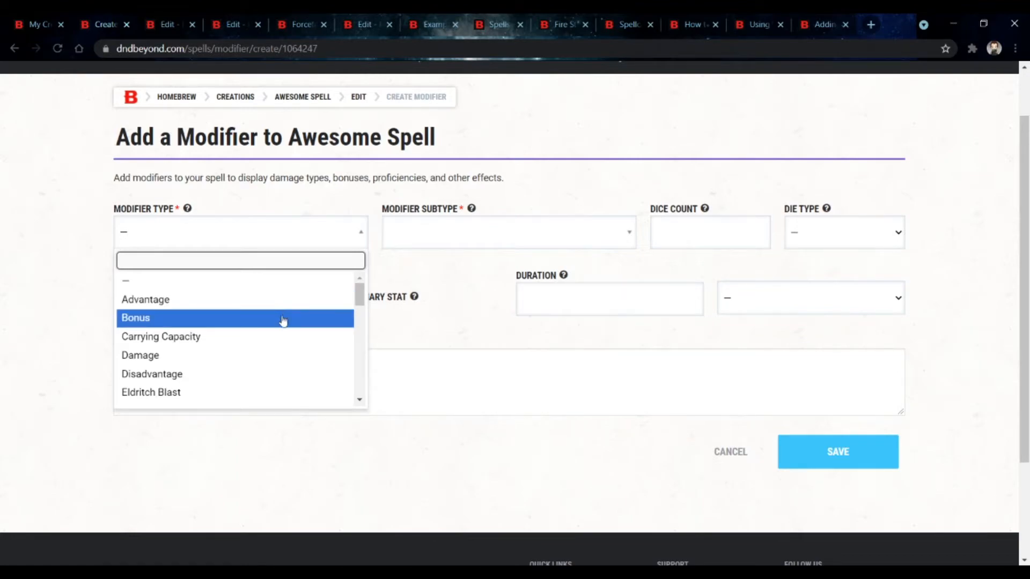
{"action": "left_click", "coordinate": [283, 320]}
{"action": "left_click", "coordinate": [517, 230]}
{"action": "scroll", "coordinate": [500, 322], "scroll_direction": "down", "scroll_amount": 5}
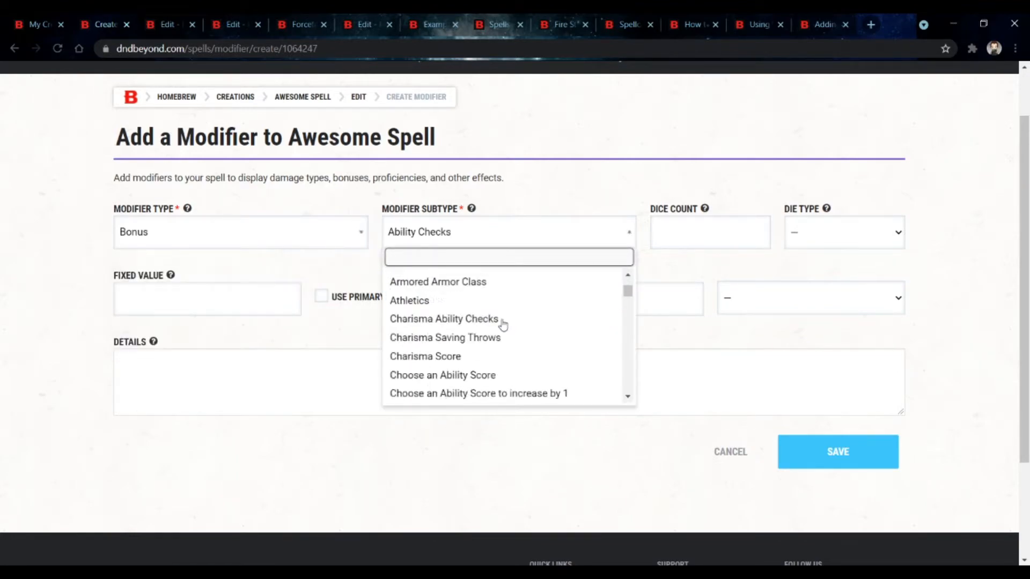
{"action": "scroll", "coordinate": [503, 323], "scroll_direction": "down", "scroll_amount": 10}
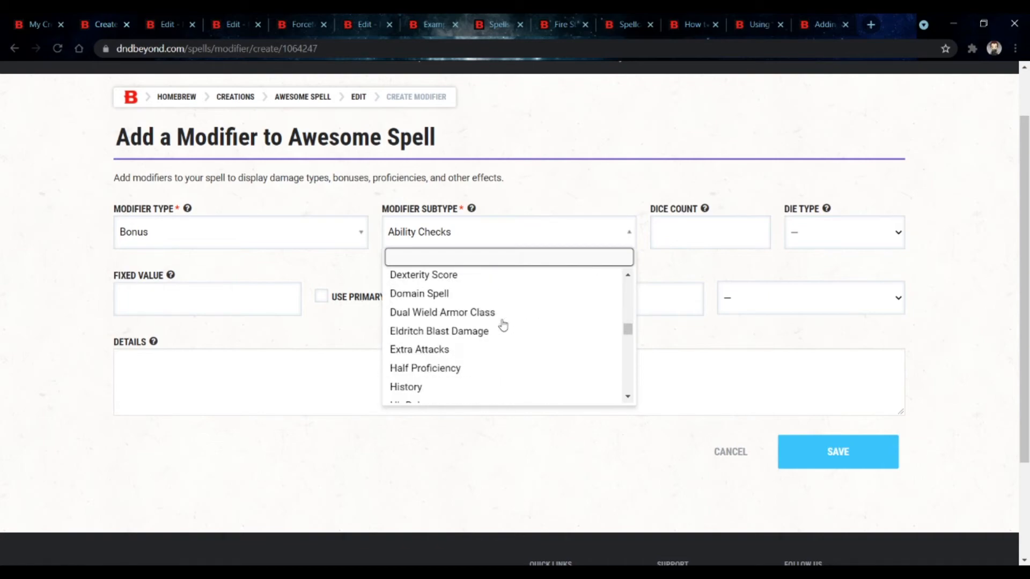
{"action": "left_click", "coordinate": [286, 298]}
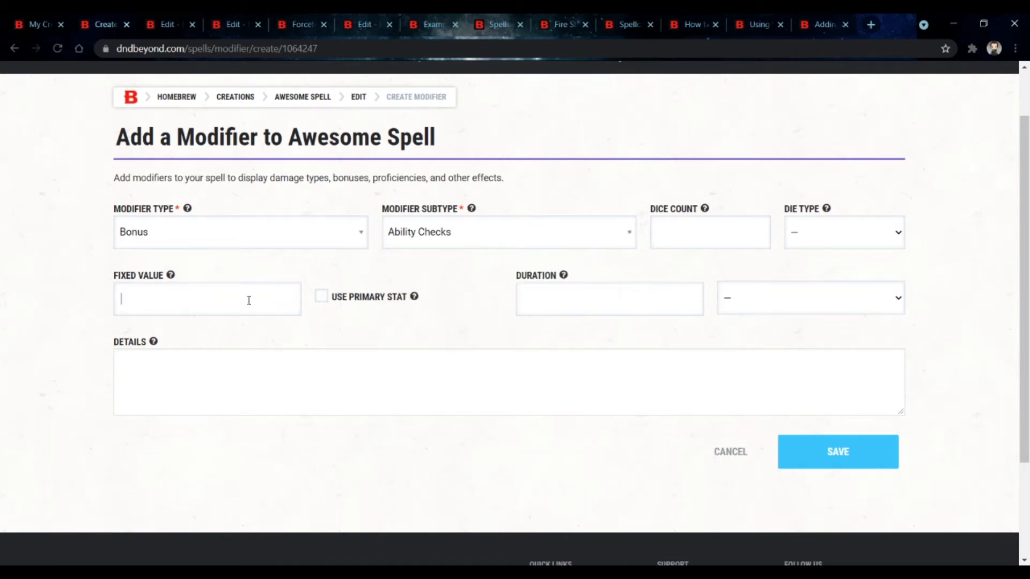
Step: Set the modifier type to Damage and the modifier subtype to Fire
{"action": "left_click", "coordinate": [258, 232]}
{"action": "scroll", "coordinate": [286, 338], "scroll_direction": "down", "scroll_amount": 3}
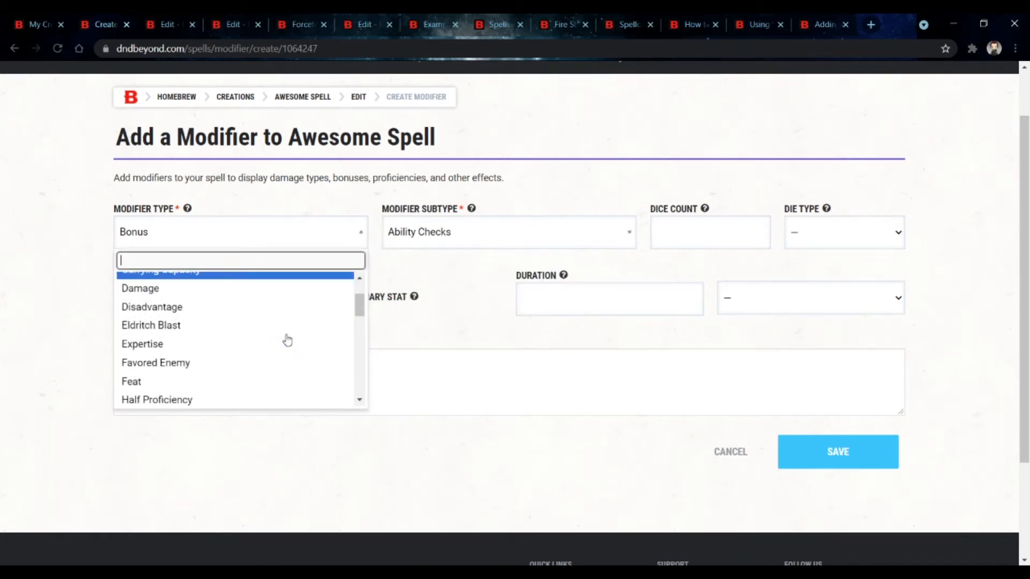
{"action": "left_click", "coordinate": [269, 290]}
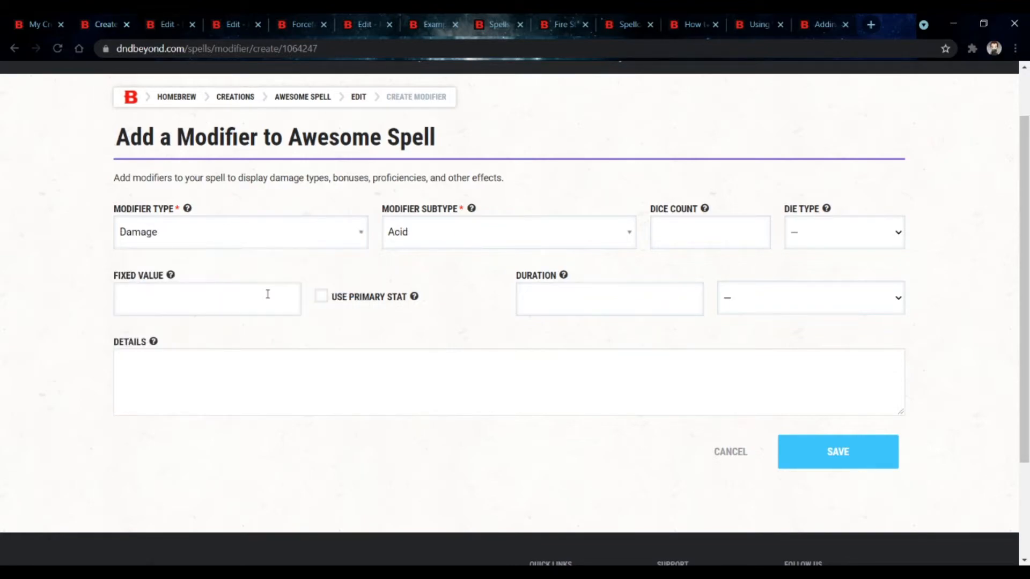
{"action": "left_click", "coordinate": [485, 232]}
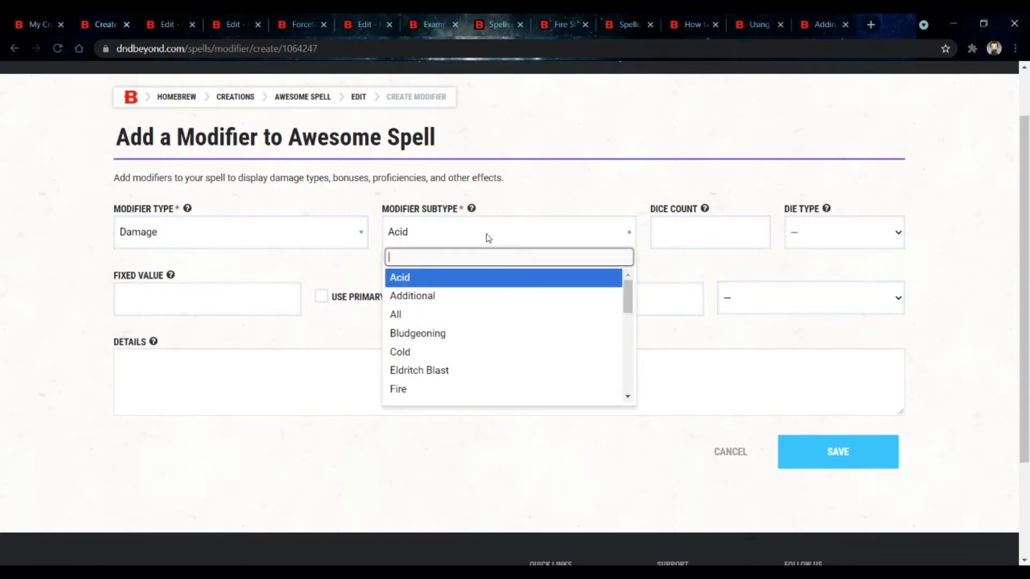
{"action": "scroll", "coordinate": [492, 314], "scroll_direction": "down", "scroll_amount": 2}
{"action": "scroll", "coordinate": [492, 313], "scroll_direction": "up", "scroll_amount": 2}
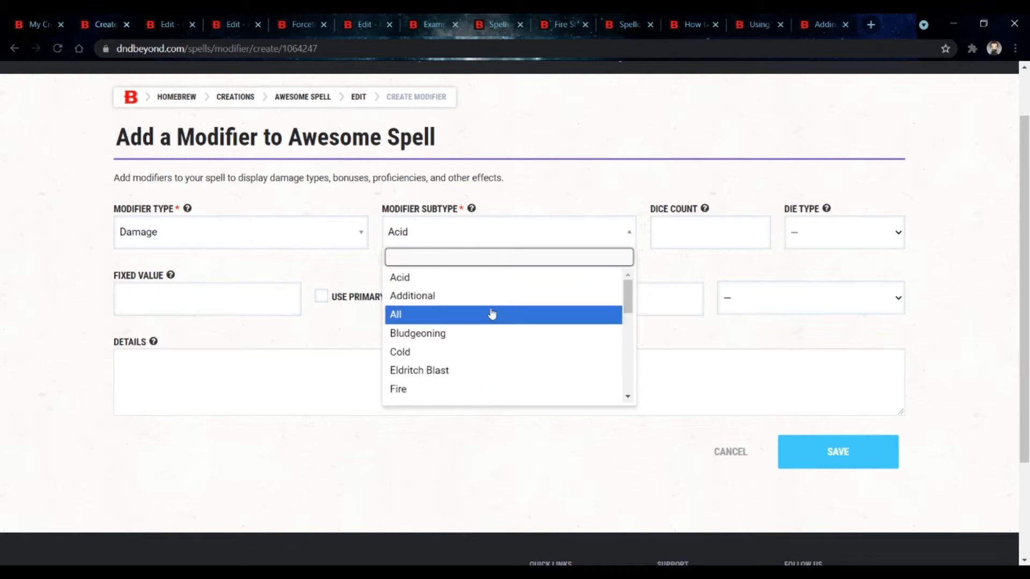
{"action": "scroll", "coordinate": [492, 315], "scroll_direction": "down", "scroll_amount": 1}
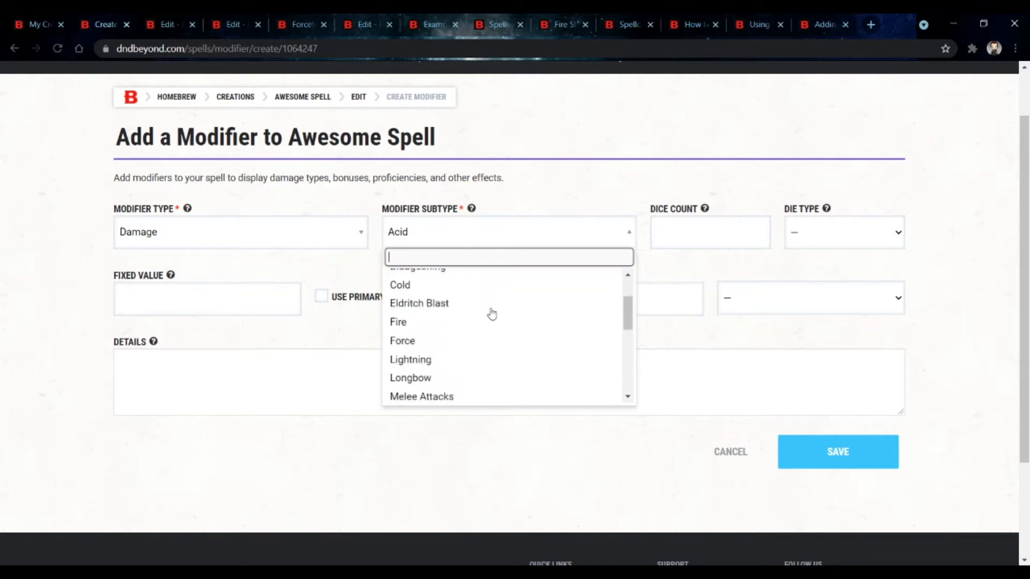
{"action": "left_click", "coordinate": [437, 323]}
Step: Set the modifier's dice count to 2 and die type to d12
{"action": "mouse_move", "coordinate": [450, 216]}
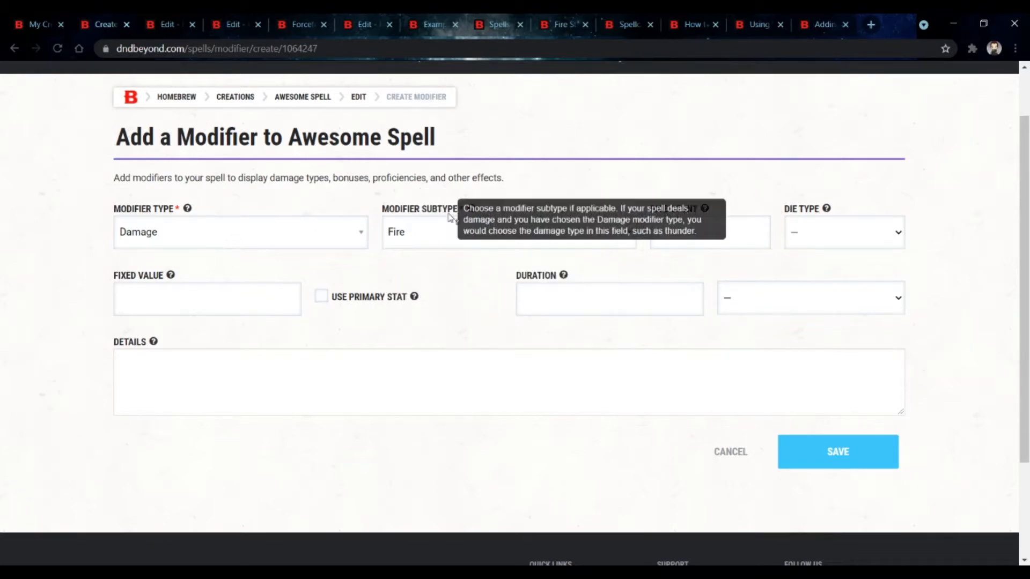
{"action": "left_click", "coordinate": [709, 247]}
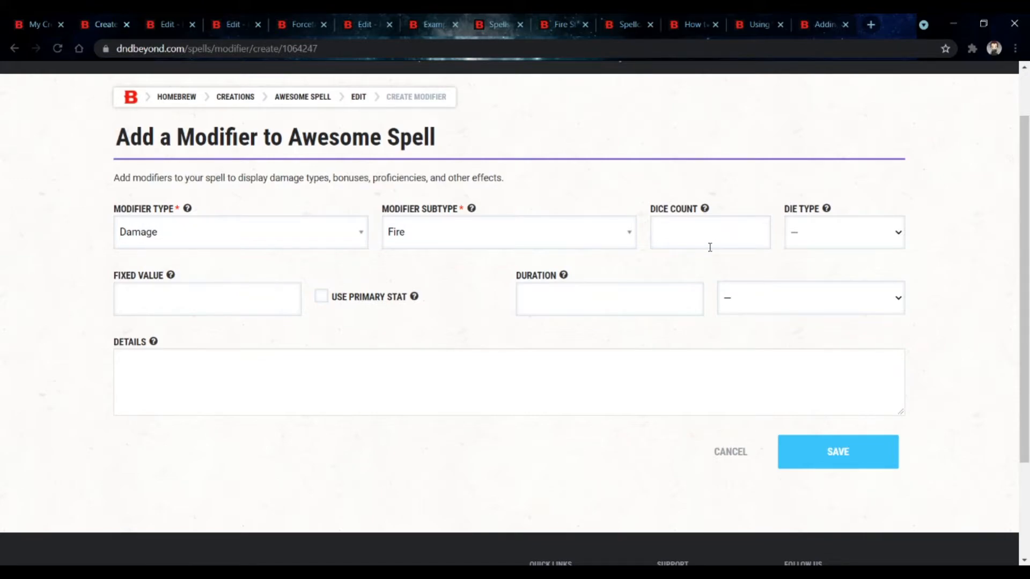
{"action": "type", "text": "2"}
{"action": "left_click", "coordinate": [831, 318]}
{"action": "mouse_move", "coordinate": [347, 298]}
{"action": "left_click", "coordinate": [213, 232]}
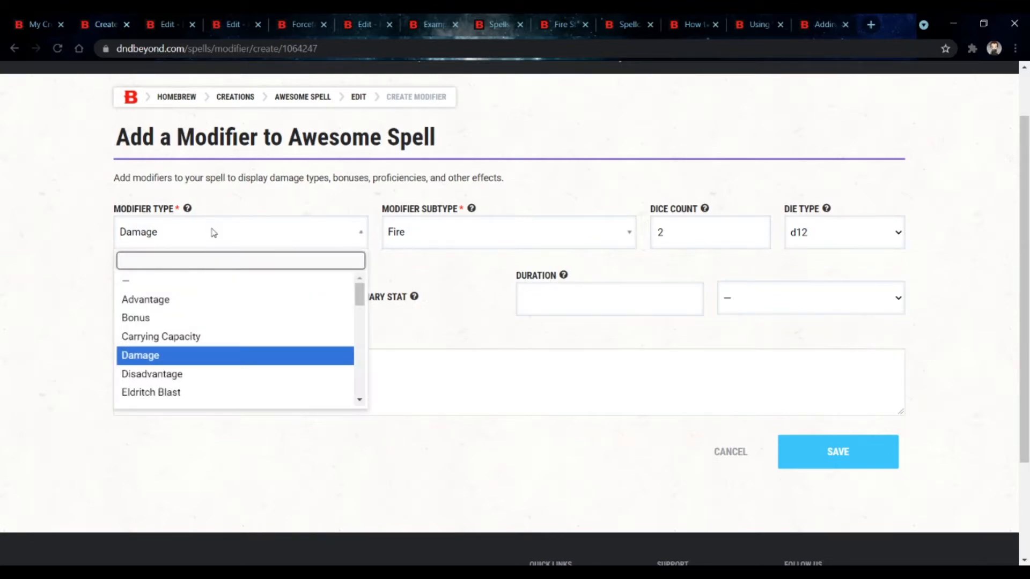
Step: Set the modifier type to Bonus and the modifier subtype to Acrobatics
{"action": "left_click", "coordinate": [213, 232]}
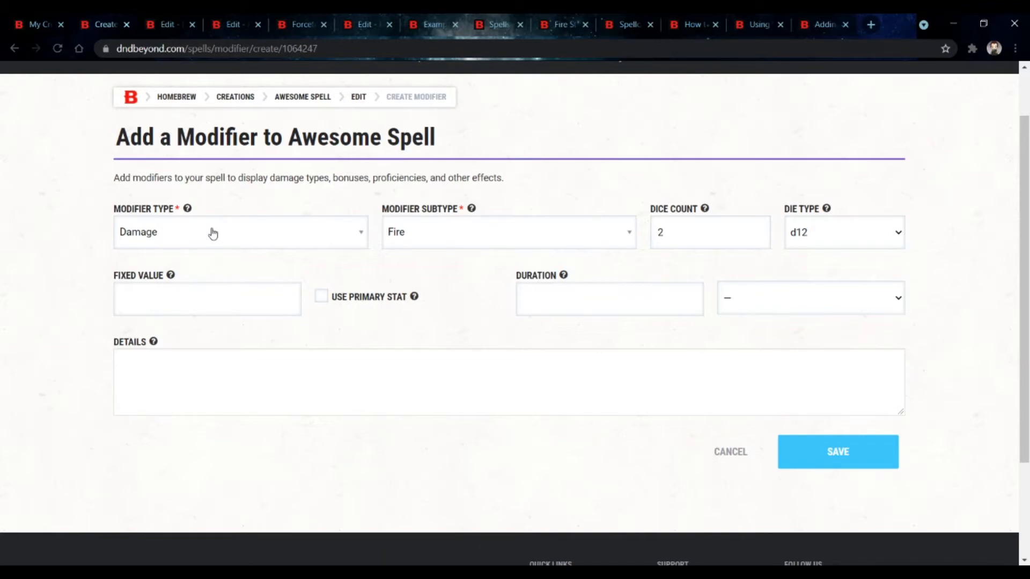
{"action": "left_click", "coordinate": [212, 234]}
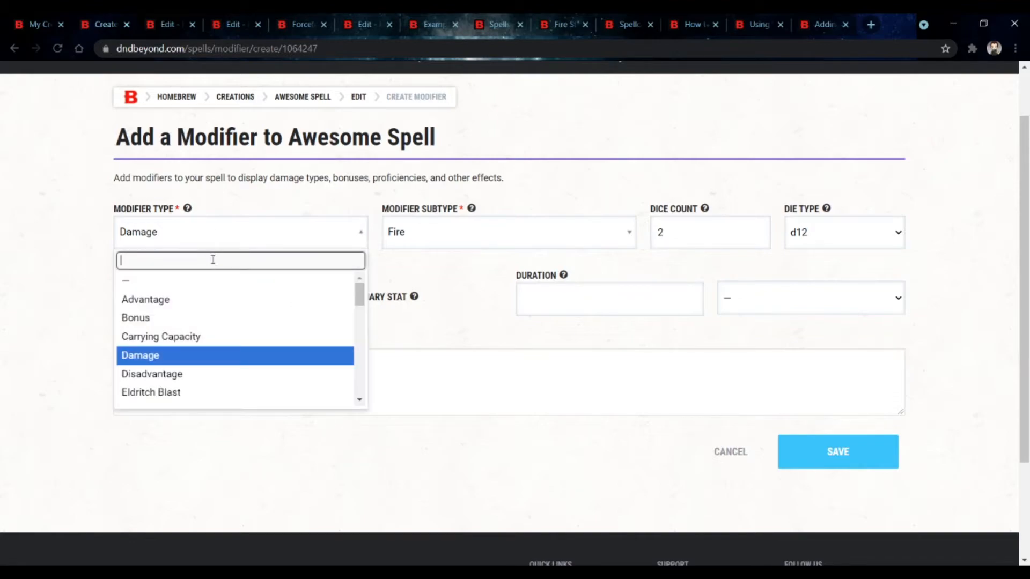
{"action": "left_click", "coordinate": [207, 319]}
{"action": "left_click", "coordinate": [429, 249]}
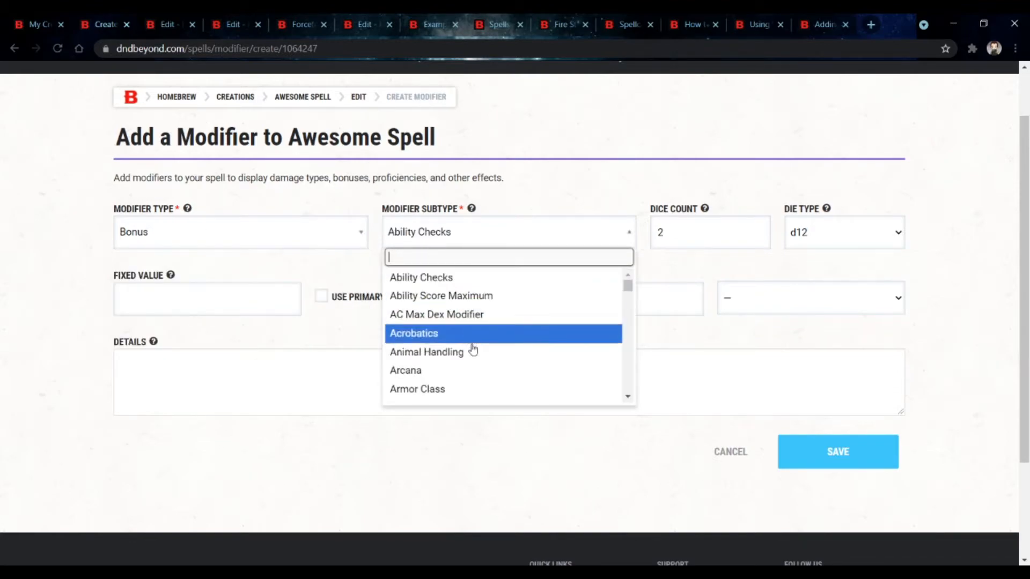
{"action": "left_click", "coordinate": [470, 341]}
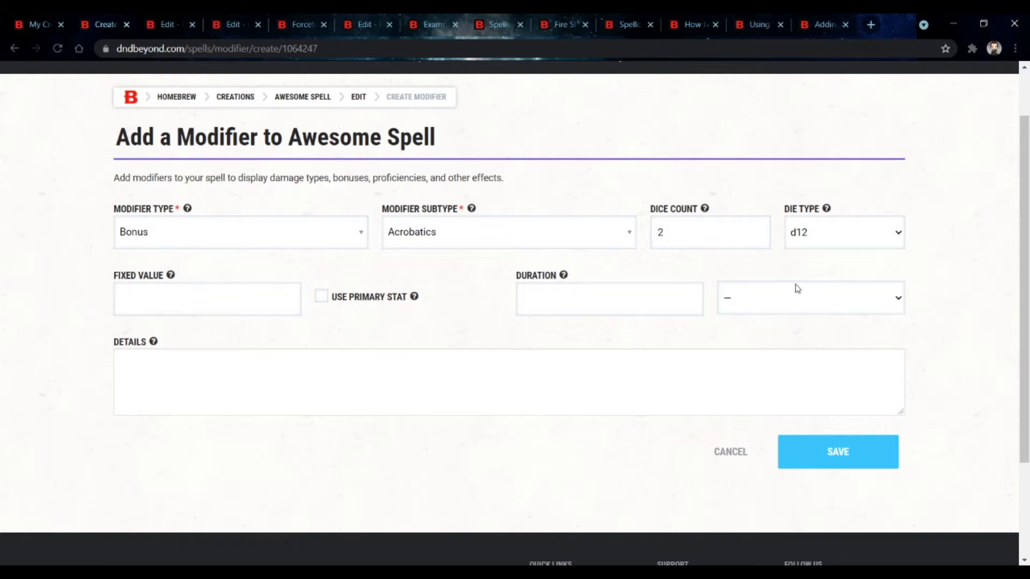
Step: Clear the dice count and enter 5 as the fixed value
{"action": "left_click", "coordinate": [680, 235]}
{"action": "key", "text": "BackSpace"}
{"action": "left_click", "coordinate": [237, 296]}
{"action": "type", "text": "5"}
Step: Browse the modifier type list, set the type to Eldritch Blast, and view its subtype options
{"action": "mouse_move", "coordinate": [170, 280]}
{"action": "left_click", "coordinate": [323, 245]}
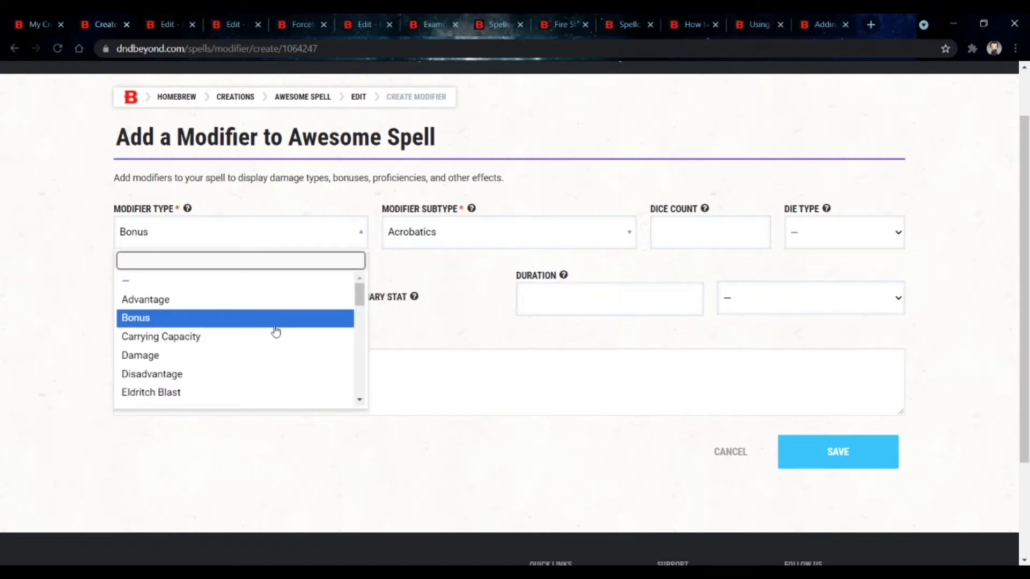
{"action": "scroll", "coordinate": [278, 340], "scroll_direction": "down", "scroll_amount": 3}
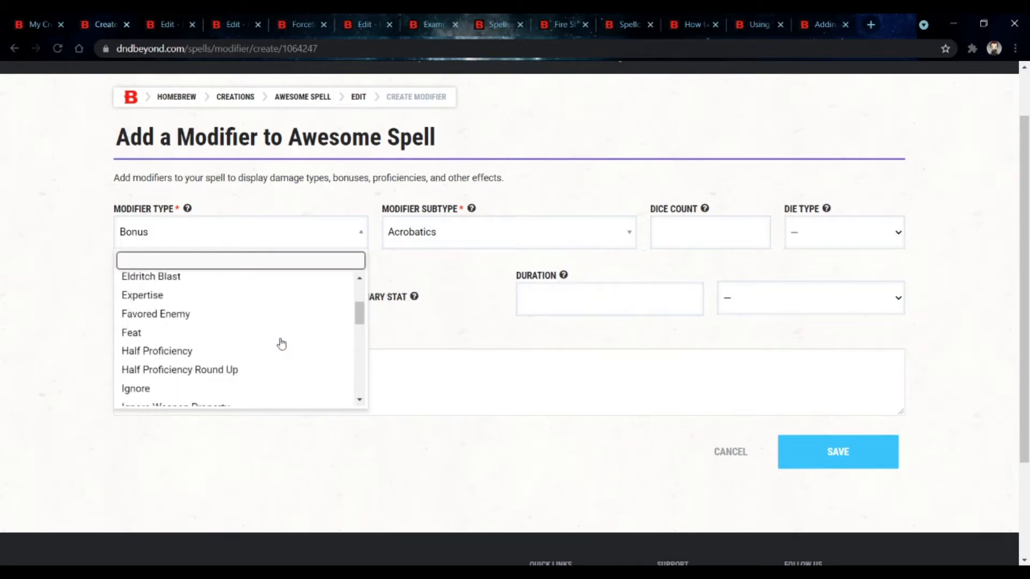
{"action": "scroll", "coordinate": [281, 344], "scroll_direction": "down", "scroll_amount": 9}
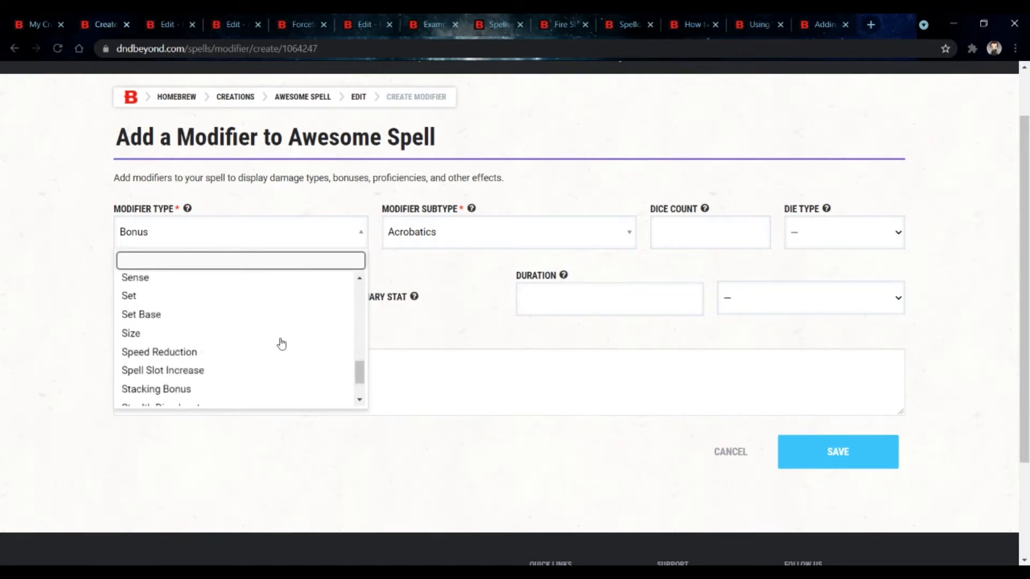
{"action": "scroll", "coordinate": [281, 343], "scroll_direction": "down", "scroll_amount": 2}
{"action": "scroll", "coordinate": [281, 343], "scroll_direction": "up", "scroll_amount": 5}
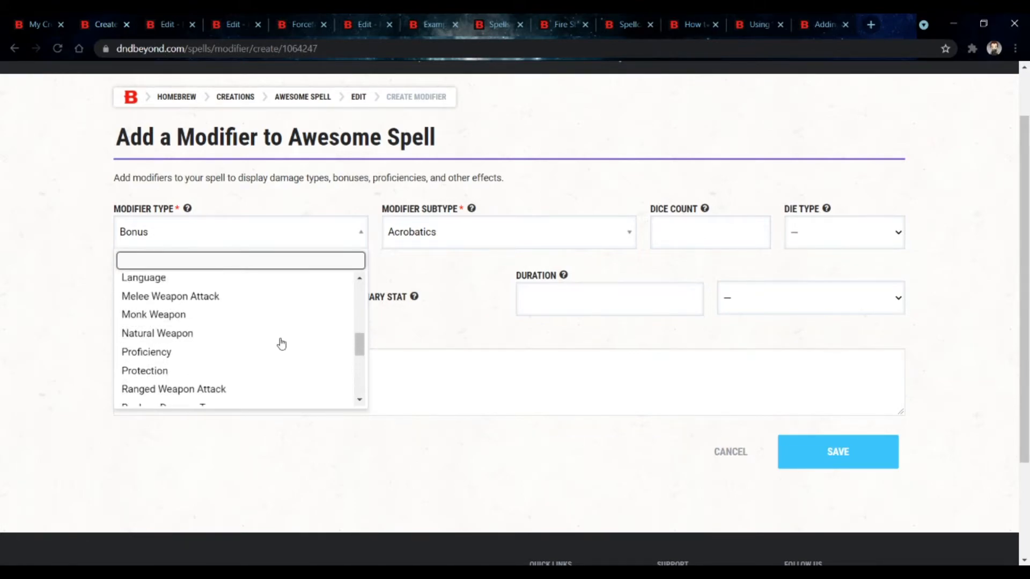
{"action": "scroll", "coordinate": [282, 343], "scroll_direction": "up", "scroll_amount": 6}
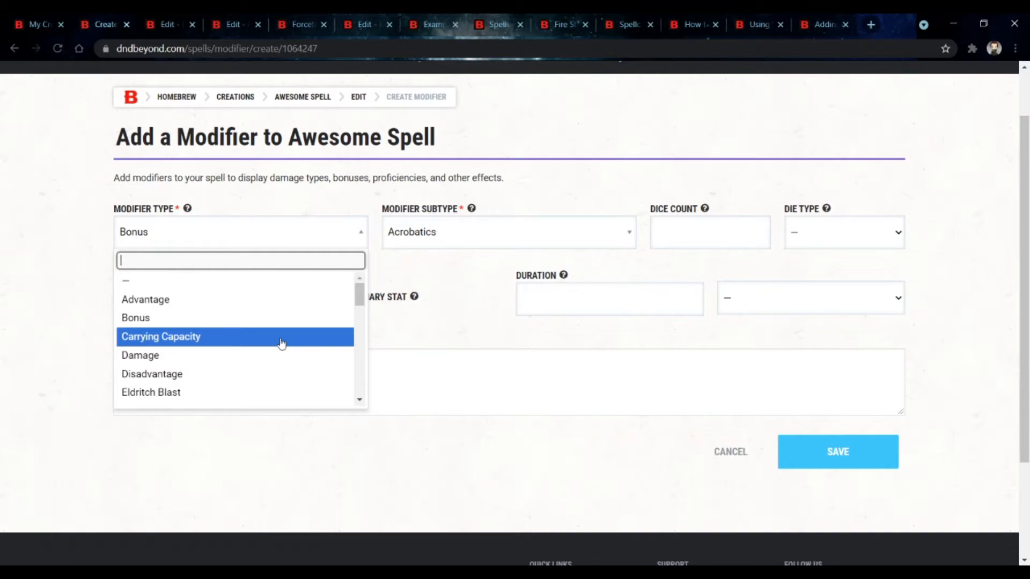
{"action": "scroll", "coordinate": [281, 343], "scroll_direction": "down", "scroll_amount": 2}
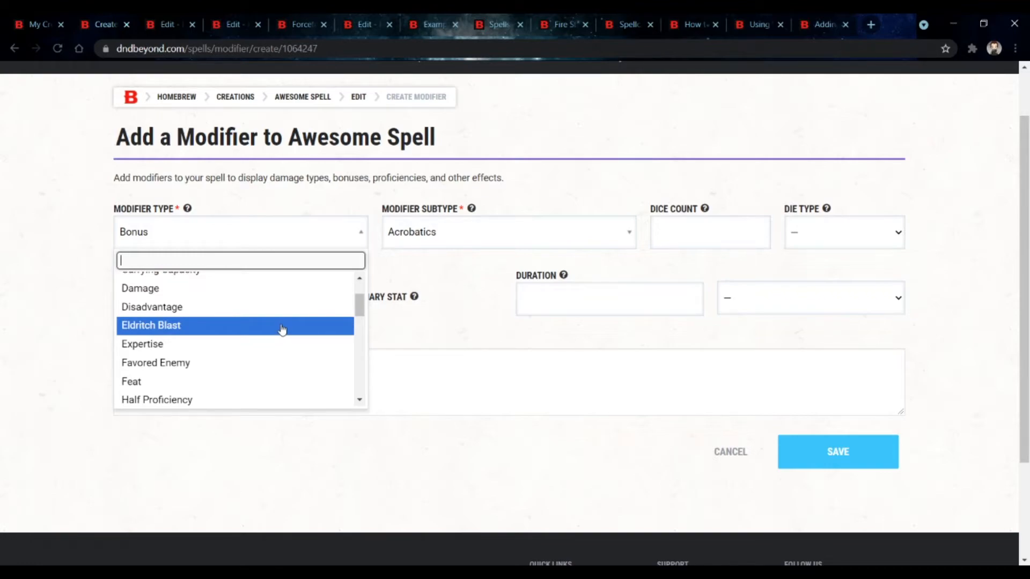
{"action": "left_click", "coordinate": [281, 328]}
{"action": "left_click", "coordinate": [482, 235]}
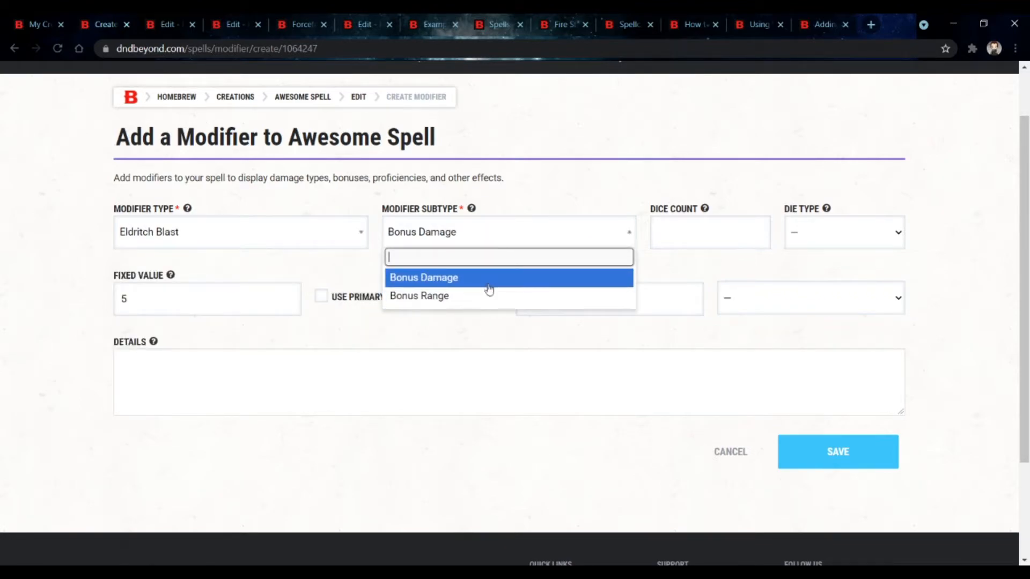
{"action": "left_click", "coordinate": [326, 258]}
Step: Set the modifier type to Sense and view its subtype options without changing them
{"action": "left_click", "coordinate": [322, 239]}
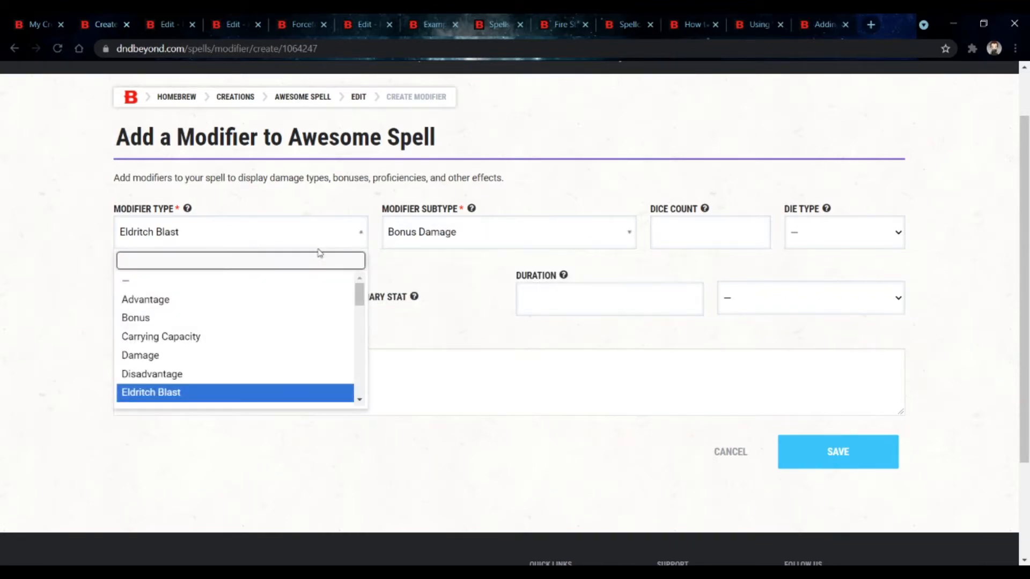
{"action": "scroll", "coordinate": [277, 421], "scroll_direction": "down", "scroll_amount": 3}
{"action": "scroll", "coordinate": [274, 221], "scroll_direction": "down", "scroll_amount": 4}
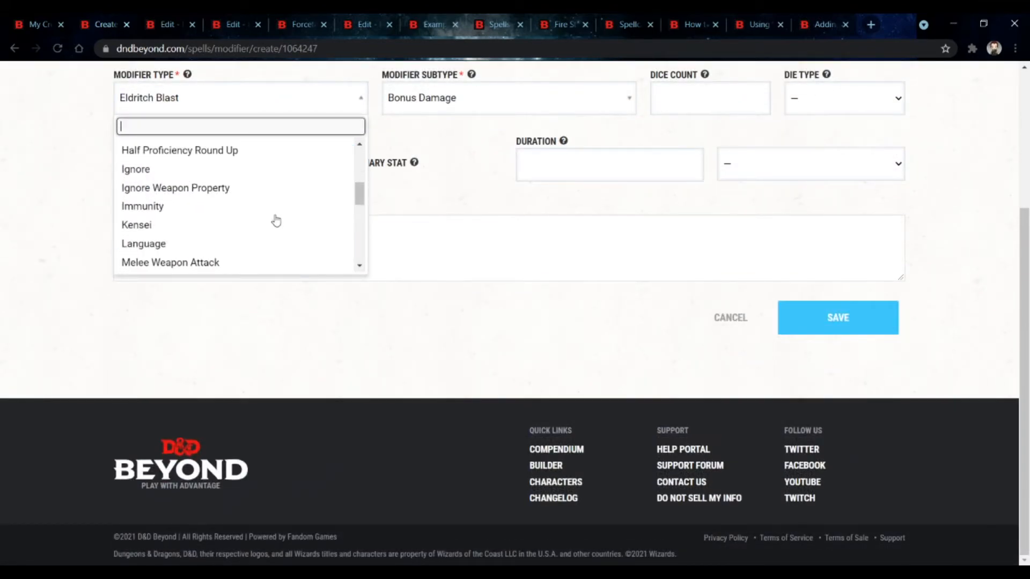
{"action": "scroll", "coordinate": [275, 220], "scroll_direction": "down", "scroll_amount": 4}
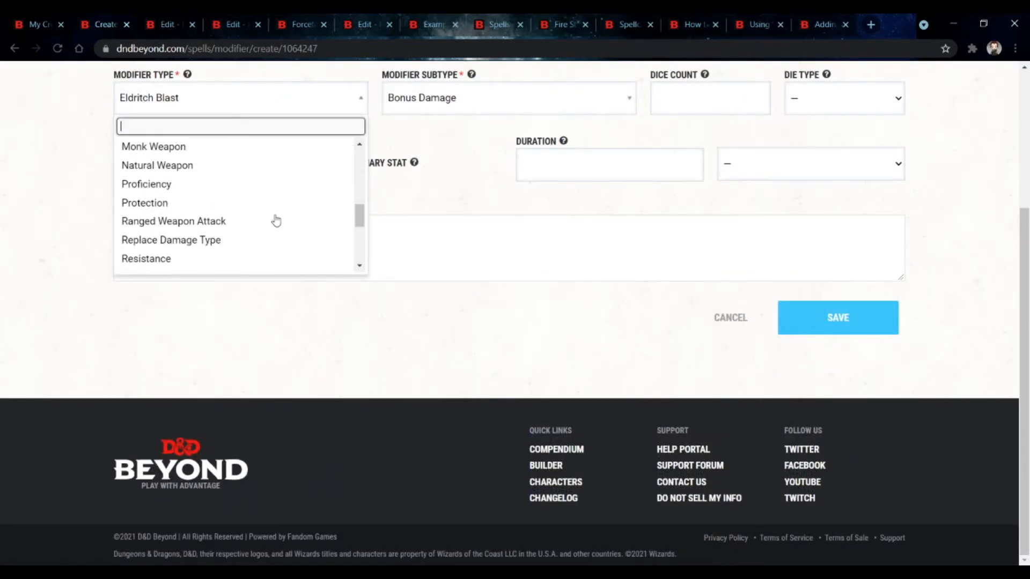
{"action": "scroll", "coordinate": [274, 221], "scroll_direction": "down", "scroll_amount": 5}
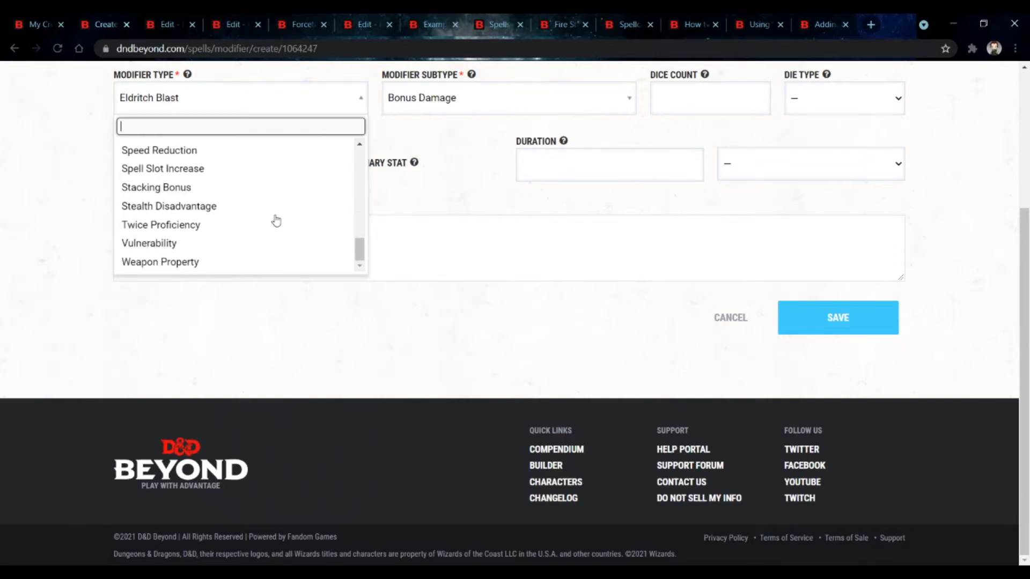
{"action": "scroll", "coordinate": [268, 338], "scroll_direction": "up", "scroll_amount": 2}
{"action": "scroll", "coordinate": [267, 337], "scroll_direction": "up", "scroll_amount": 2}
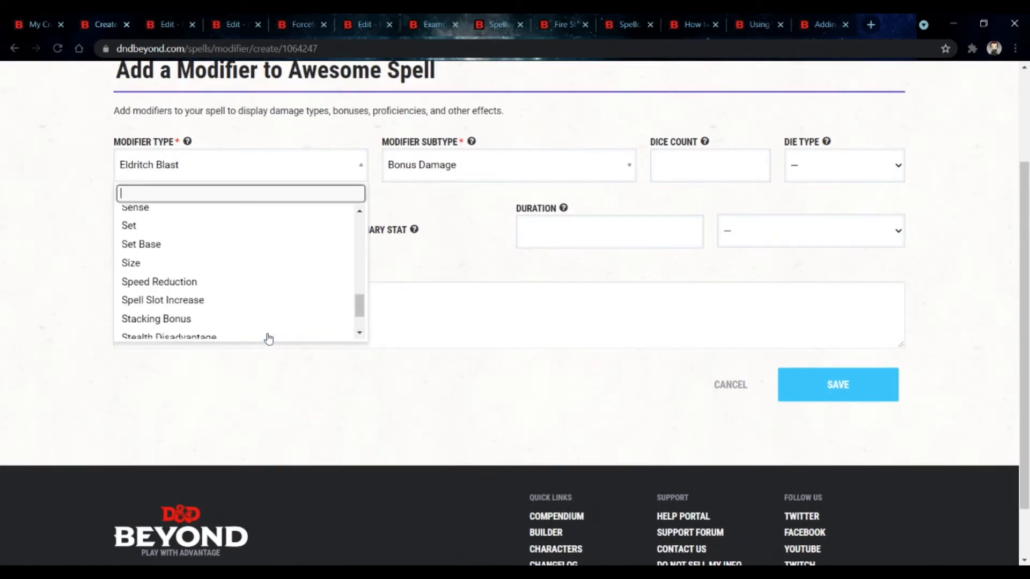
{"action": "scroll", "coordinate": [263, 337], "scroll_direction": "down", "scroll_amount": 2}
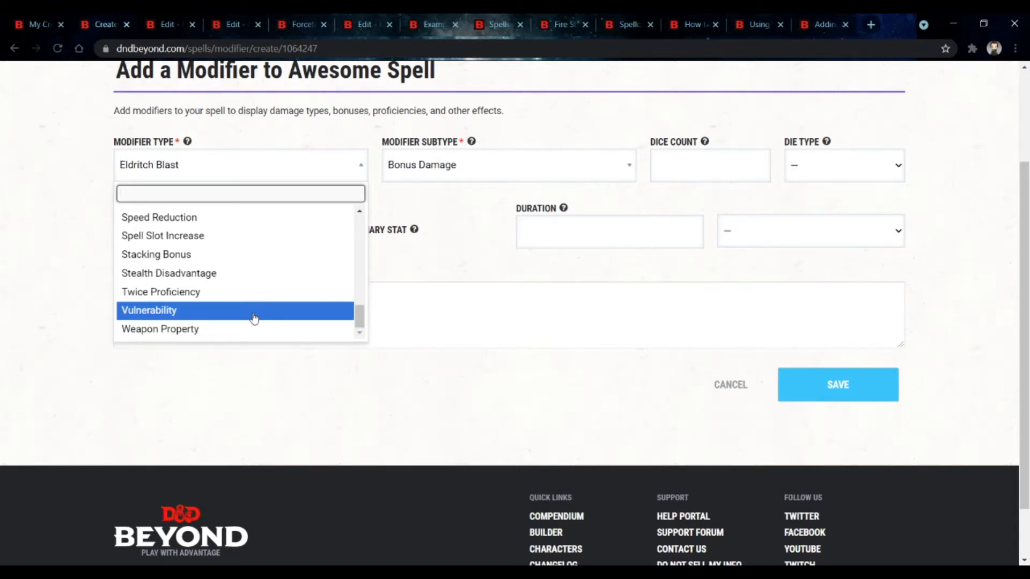
{"action": "scroll", "coordinate": [254, 318], "scroll_direction": "up", "scroll_amount": 1}
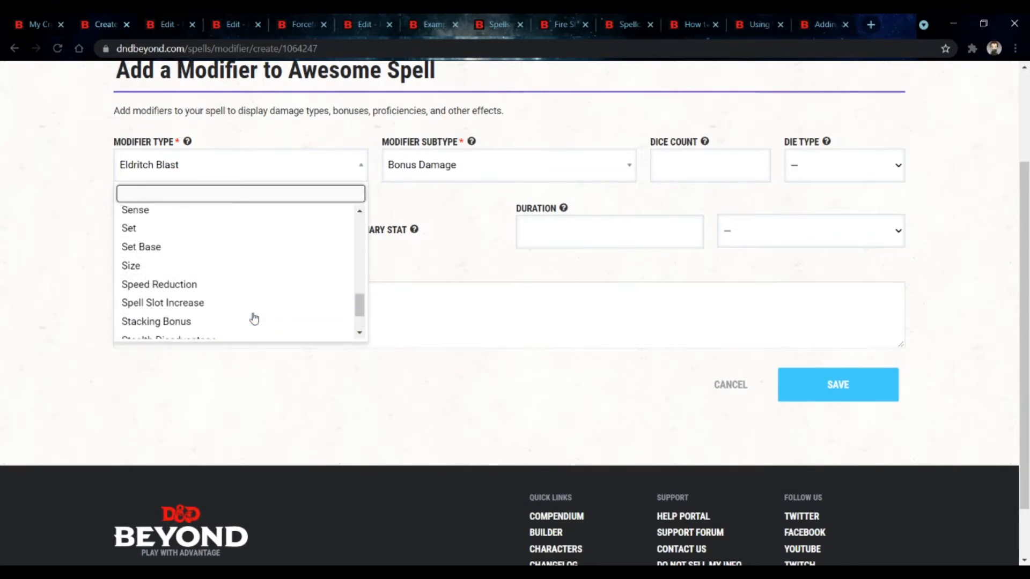
{"action": "scroll", "coordinate": [253, 318], "scroll_direction": "down", "scroll_amount": 2}
{"action": "scroll", "coordinate": [253, 318], "scroll_direction": "up", "scroll_amount": 2}
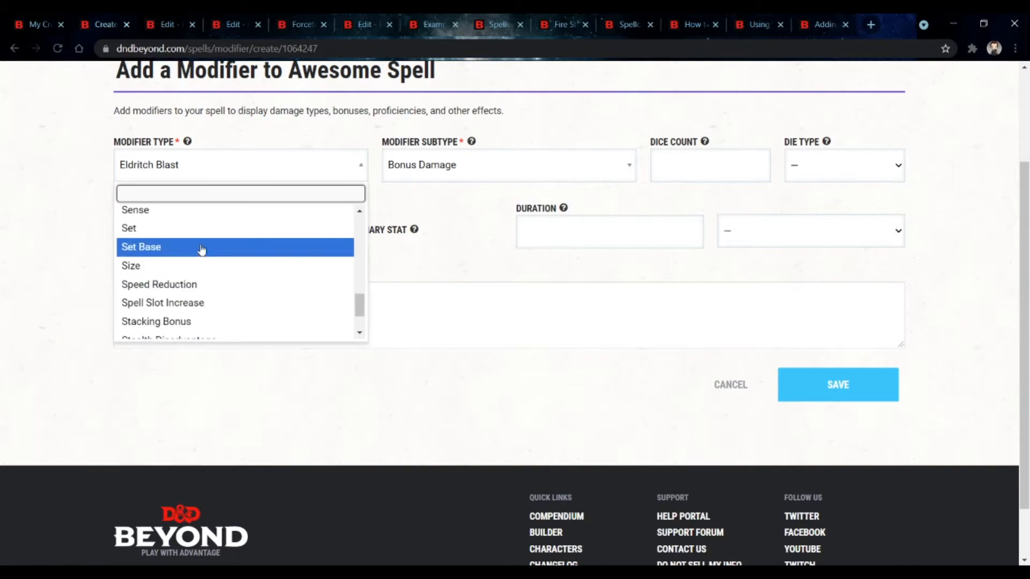
{"action": "left_click", "coordinate": [192, 213]}
{"action": "left_click", "coordinate": [572, 161]}
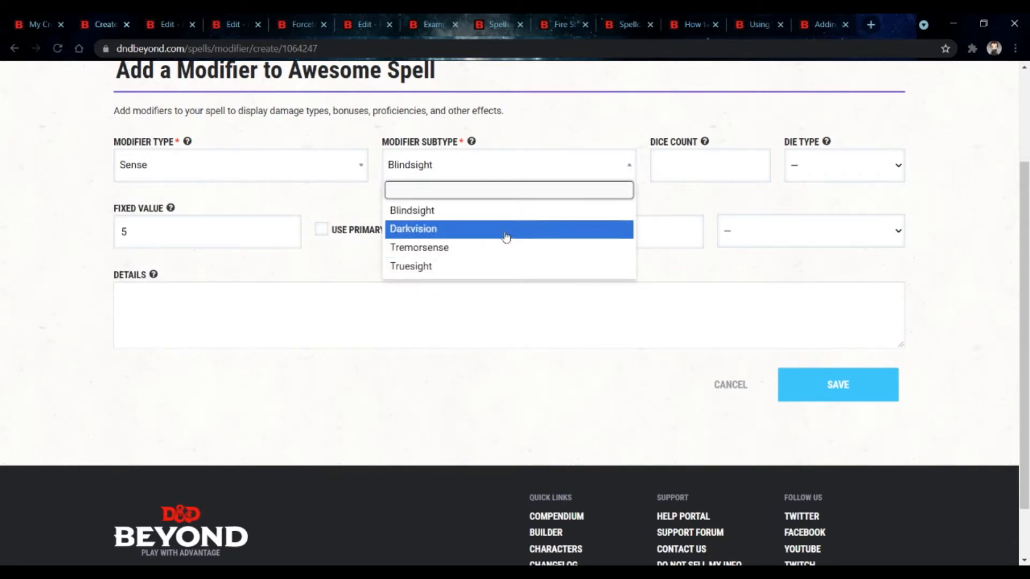
{"action": "key", "text": "Escape"}
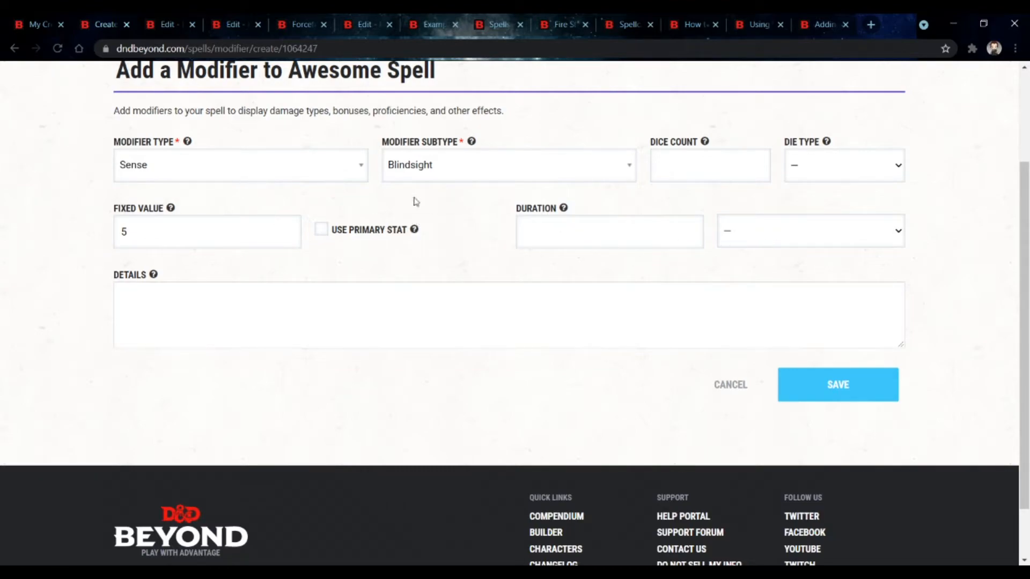
Step: Set the modifier type to Size and browse its subtype options
{"action": "left_click", "coordinate": [312, 180]}
{"action": "scroll", "coordinate": [303, 322], "scroll_direction": "down", "scroll_amount": 2}
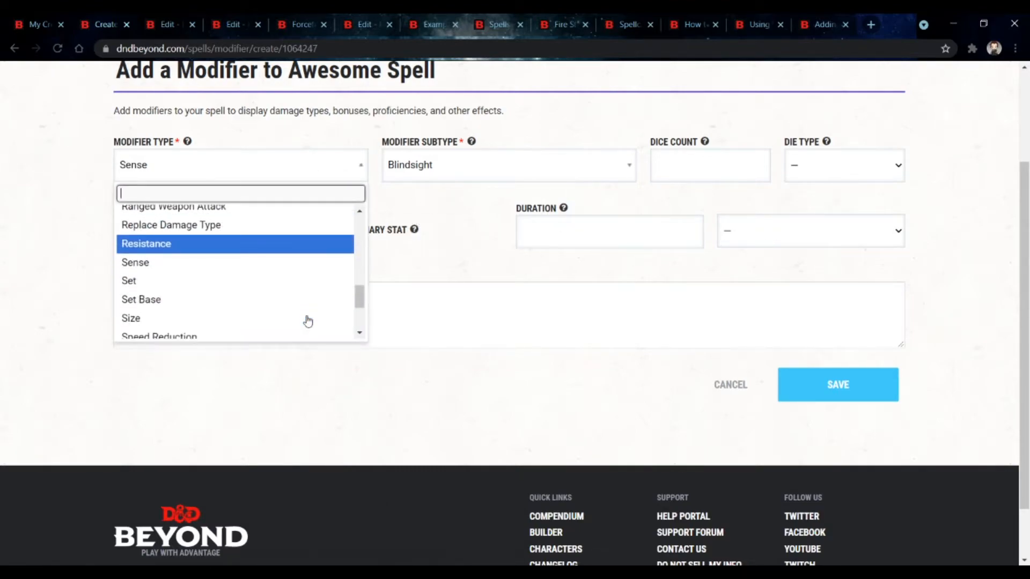
{"action": "scroll", "coordinate": [308, 321], "scroll_direction": "down", "scroll_amount": 2}
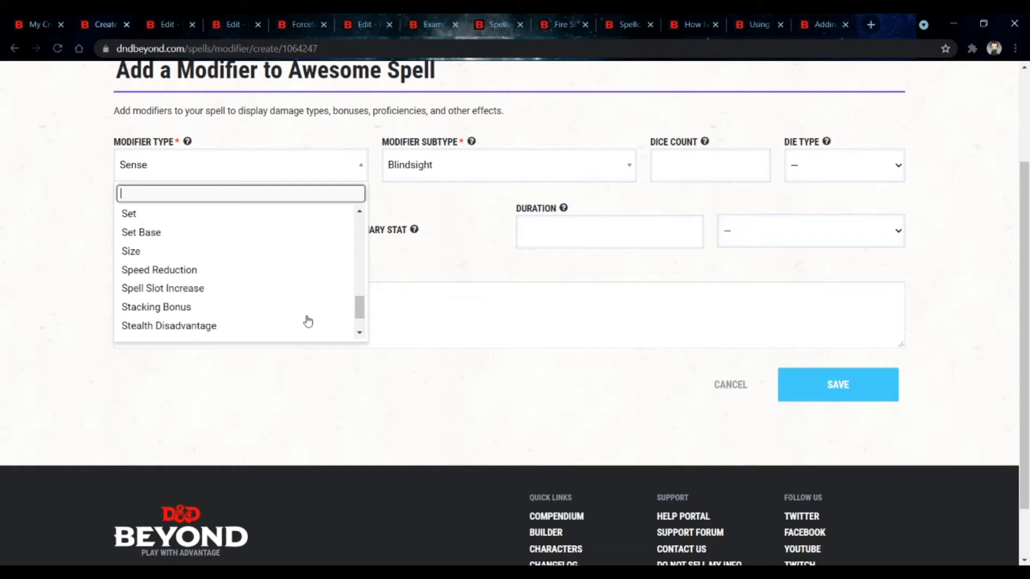
{"action": "left_click", "coordinate": [252, 261]}
{"action": "left_click", "coordinate": [455, 163]}
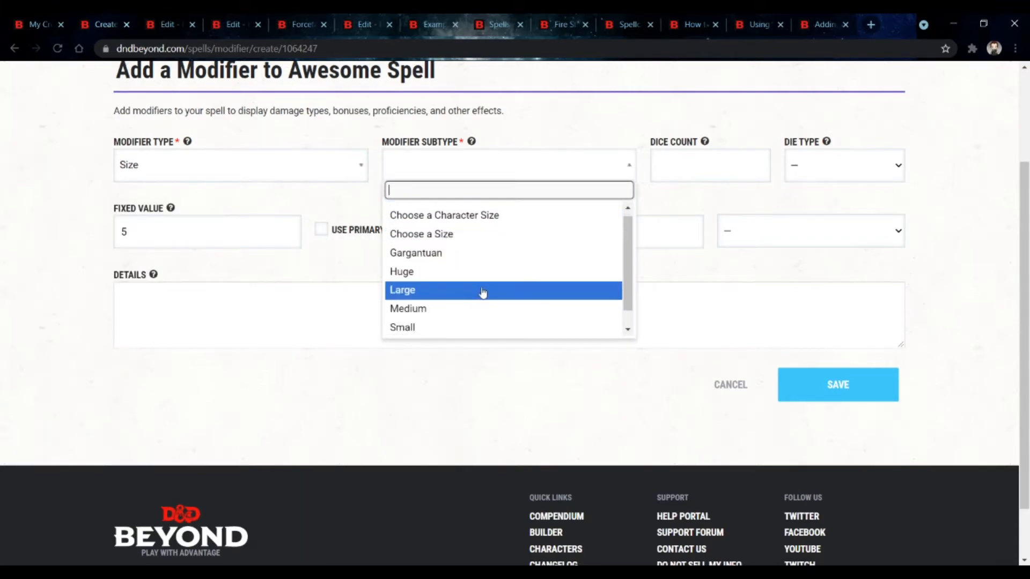
{"action": "scroll", "coordinate": [482, 292], "scroll_direction": "down", "scroll_amount": 1}
{"action": "scroll", "coordinate": [441, 333], "scroll_direction": "up", "scroll_amount": 1}
{"action": "scroll", "coordinate": [429, 273], "scroll_direction": "down", "scroll_amount": 1}
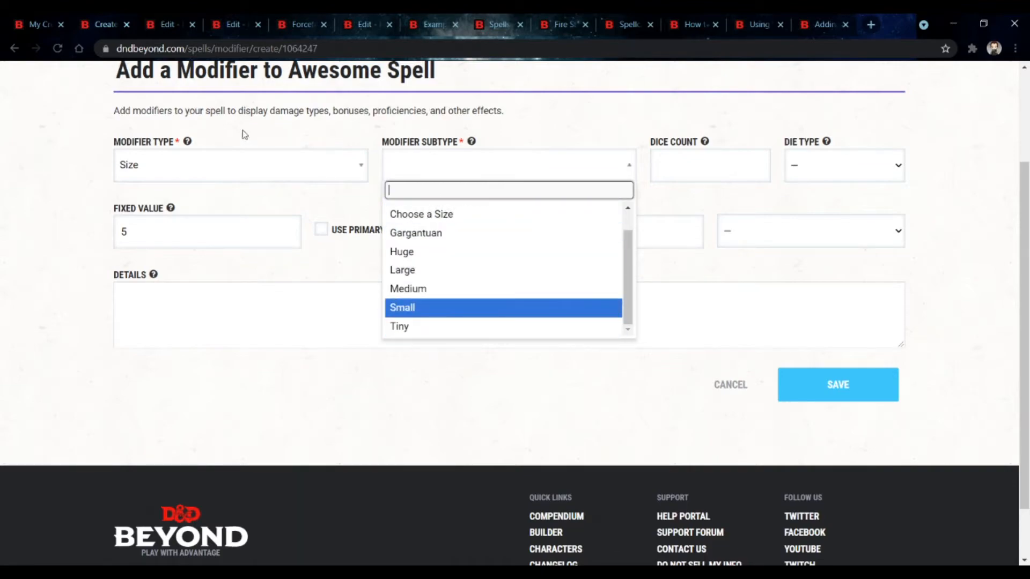
Step: Browse the full modifier type list and set the modifier type to Damage
{"action": "left_click", "coordinate": [252, 161]}
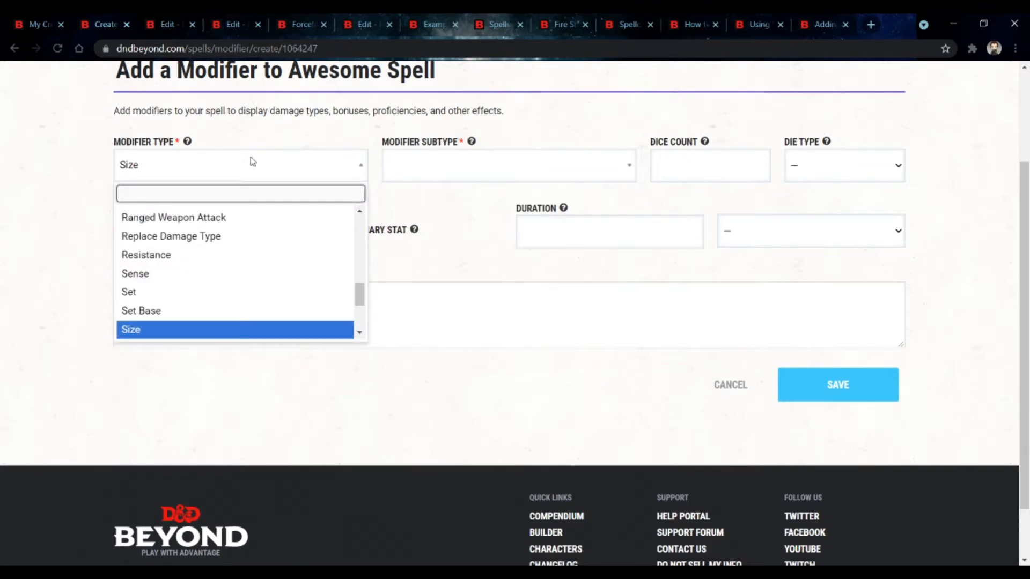
{"action": "scroll", "coordinate": [264, 246], "scroll_direction": "up", "scroll_amount": 1}
{"action": "scroll", "coordinate": [292, 269], "scroll_direction": "down", "scroll_amount": 3}
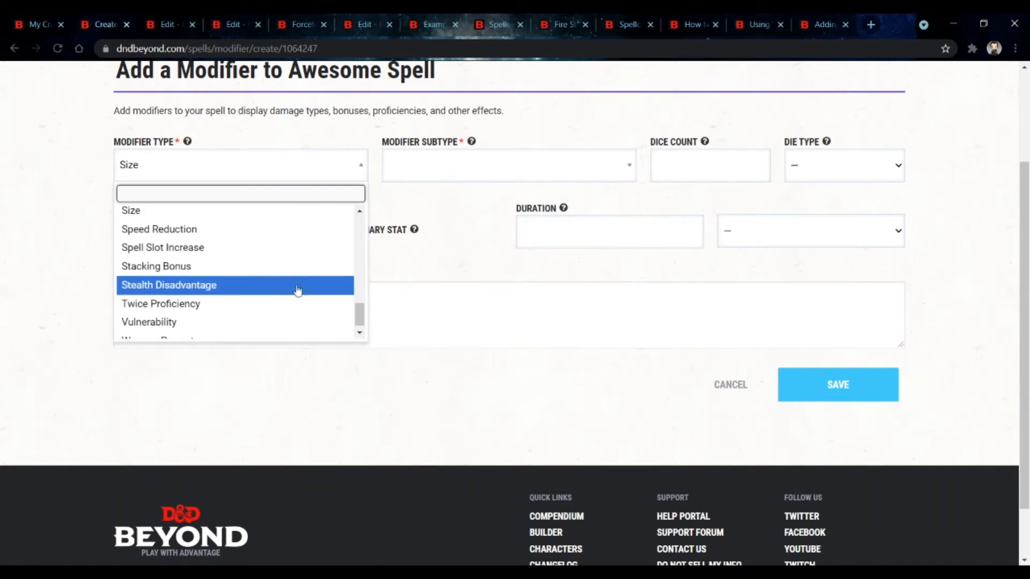
{"action": "scroll", "coordinate": [302, 307], "scroll_direction": "down", "scroll_amount": 1}
{"action": "scroll", "coordinate": [302, 307], "scroll_direction": "up", "scroll_amount": 4}
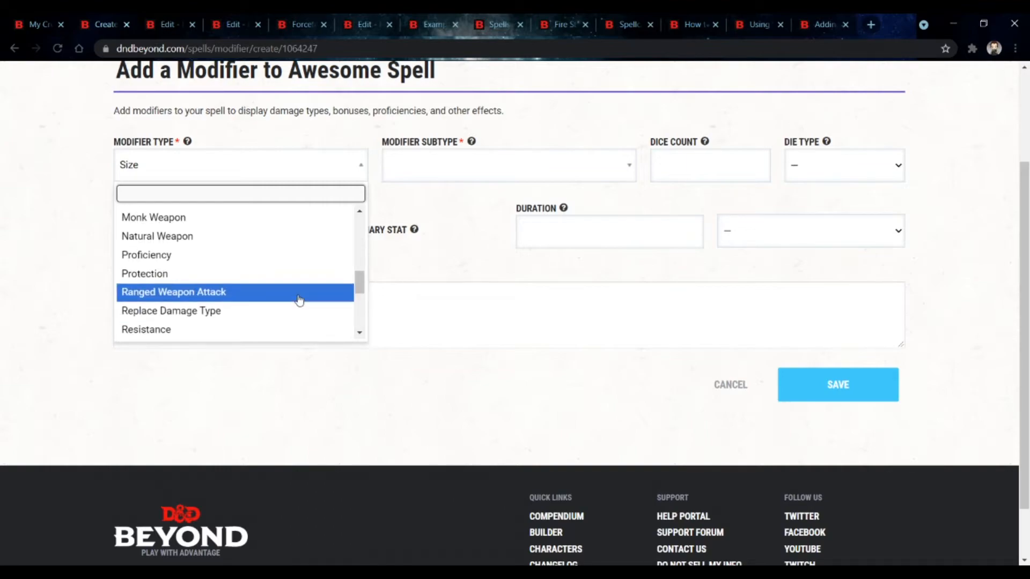
{"action": "scroll", "coordinate": [298, 299], "scroll_direction": "up", "scroll_amount": 1}
{"action": "scroll", "coordinate": [299, 299], "scroll_direction": "down", "scroll_amount": 3}
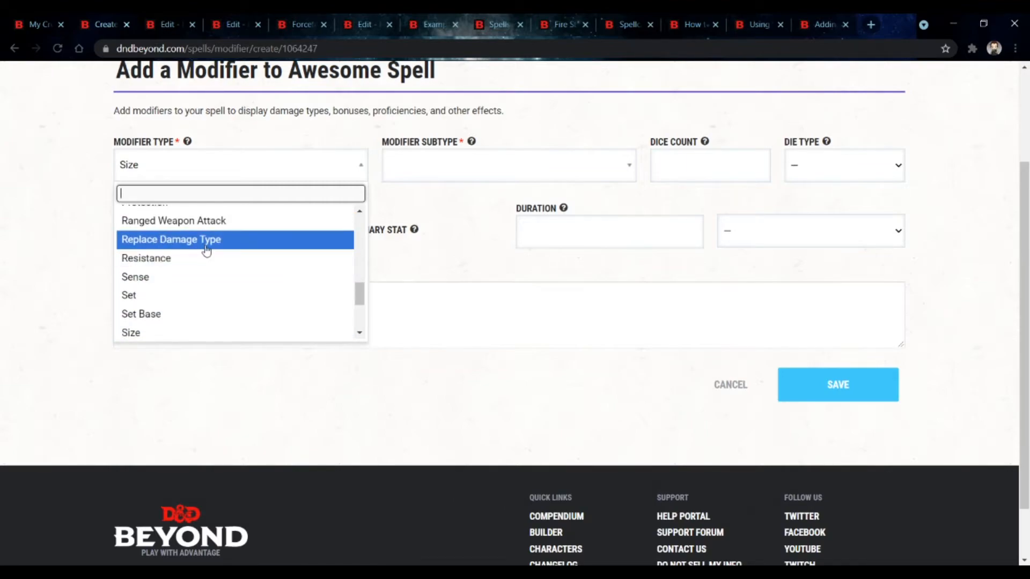
{"action": "scroll", "coordinate": [206, 250], "scroll_direction": "up", "scroll_amount": 3}
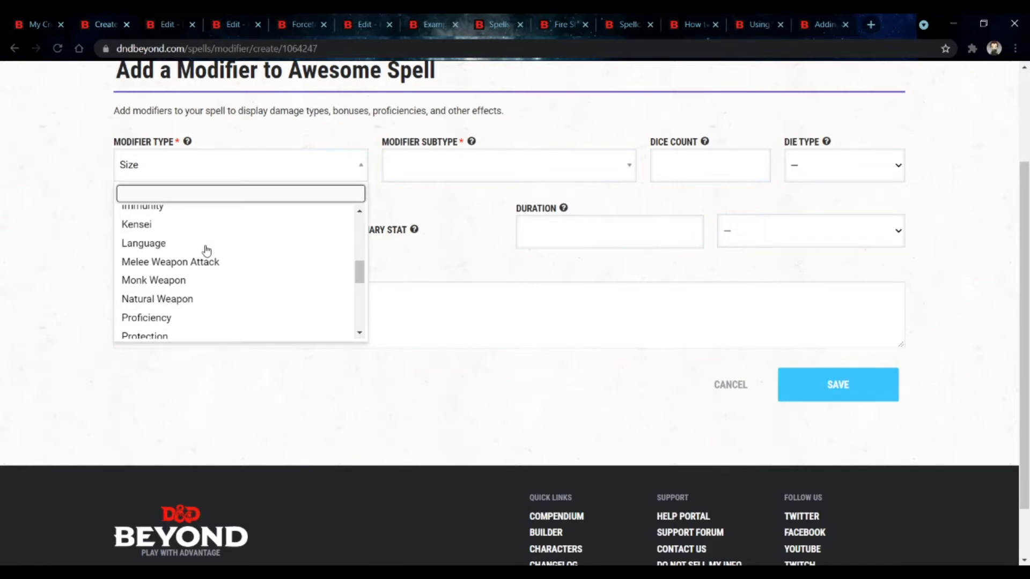
{"action": "scroll", "coordinate": [207, 251], "scroll_direction": "up", "scroll_amount": 3}
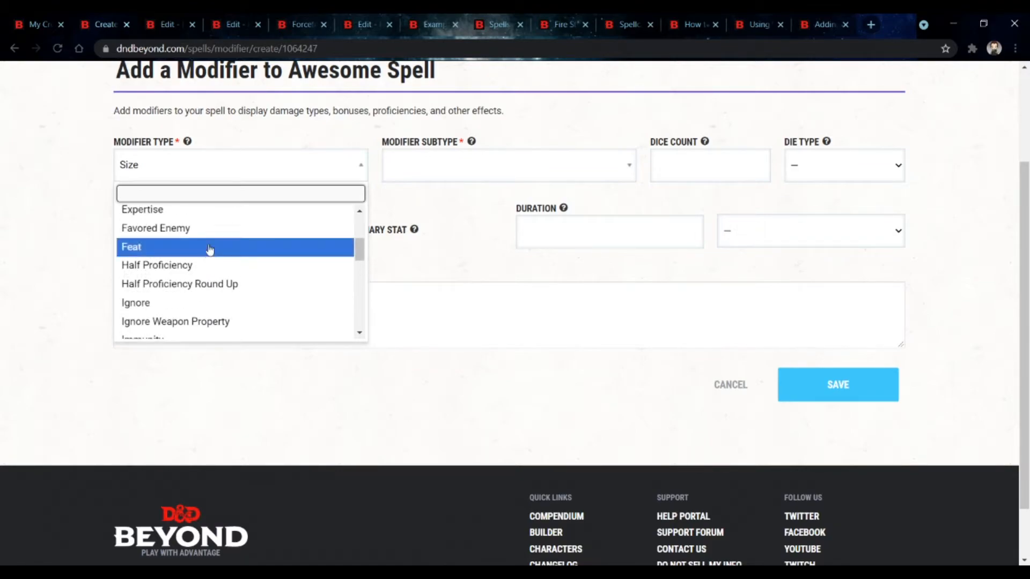
{"action": "scroll", "coordinate": [235, 300], "scroll_direction": "up", "scroll_amount": 3}
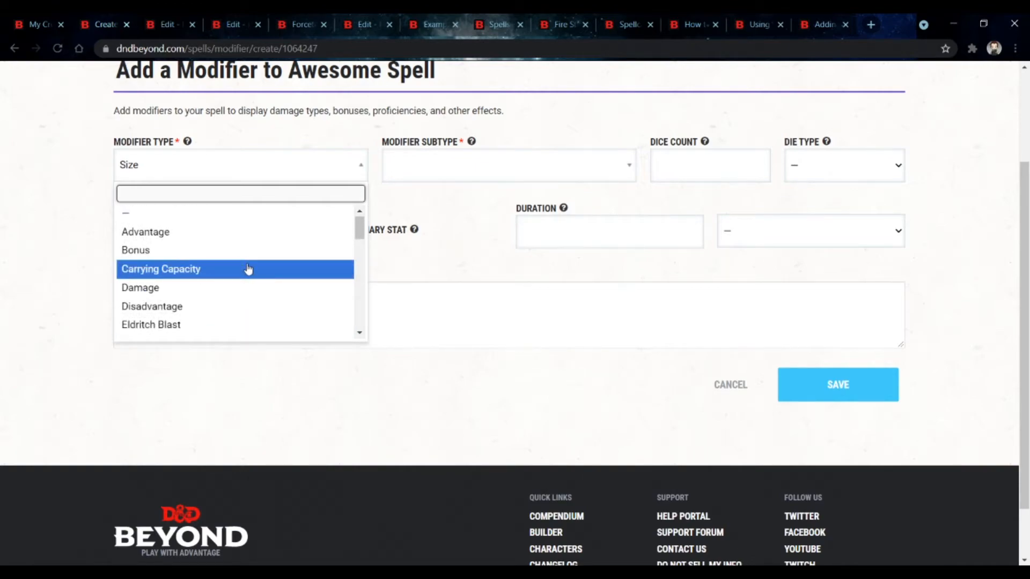
{"action": "left_click", "coordinate": [246, 287]}
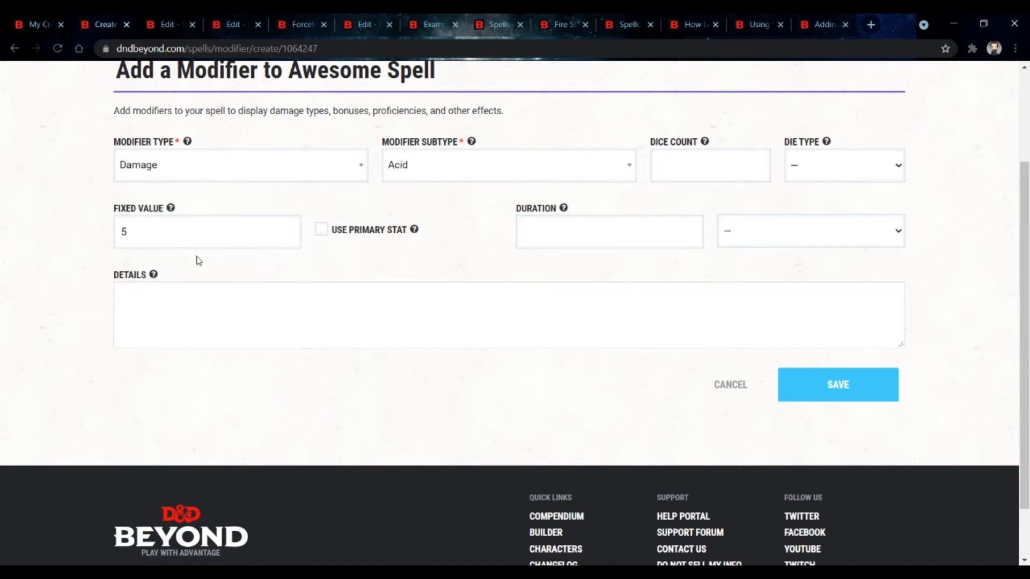
Step: Clear the fixed value and set the modifier subtype to Fire
{"action": "left_click", "coordinate": [193, 239]}
{"action": "key", "text": "BackSpace"}
{"action": "left_click", "coordinate": [692, 163]}
{"action": "left_click", "coordinate": [497, 181]}
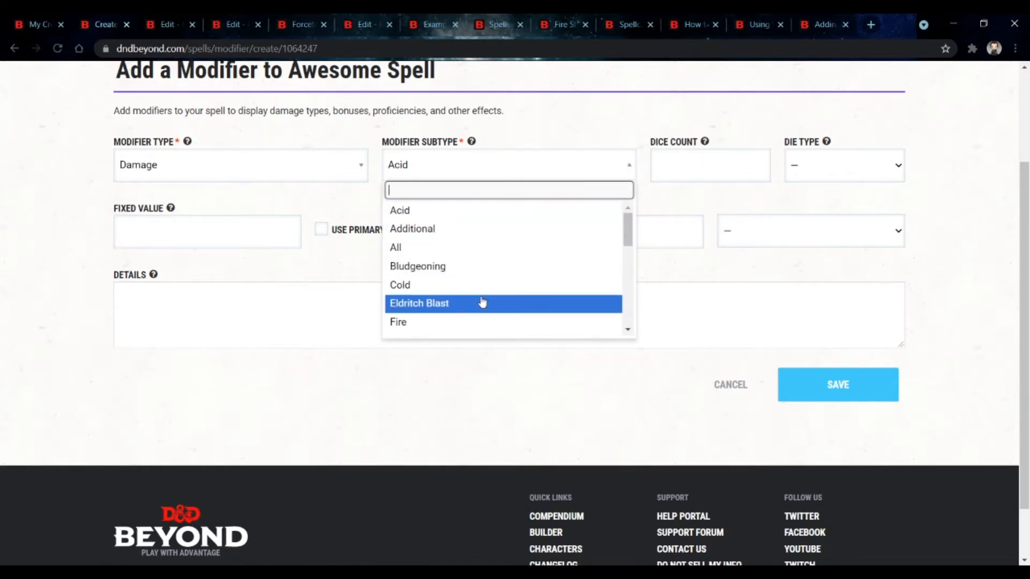
{"action": "left_click", "coordinate": [494, 322]}
{"action": "left_click", "coordinate": [667, 173]}
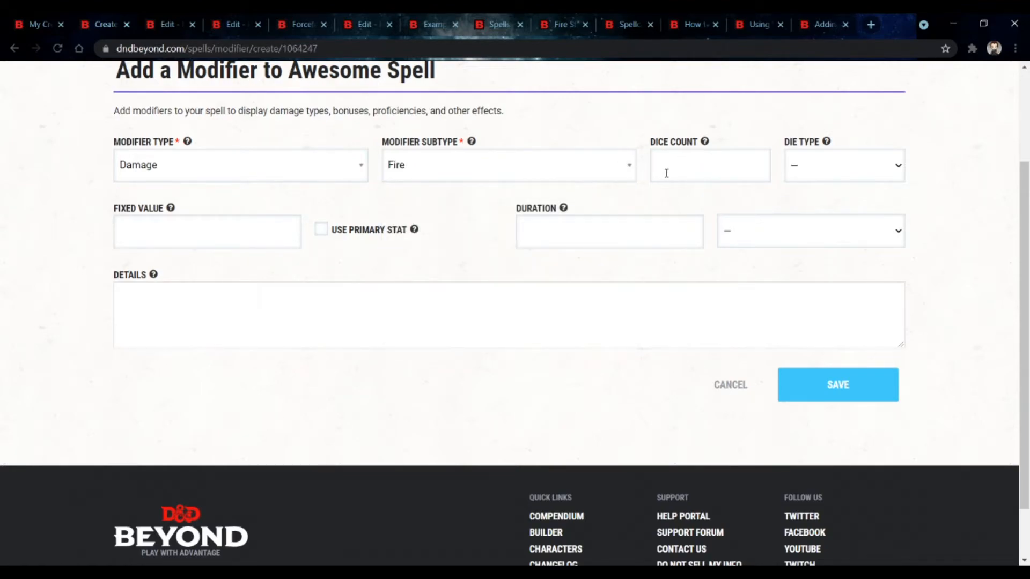
Step: Set the Fire modifier's dice count to 2 and die type to d12, enable Use Primary Stat, and save it
{"action": "type", "text": "2"}
{"action": "left_click", "coordinate": [798, 167]}
{"action": "left_click", "coordinate": [821, 262]}
{"action": "left_click", "coordinate": [321, 229]}
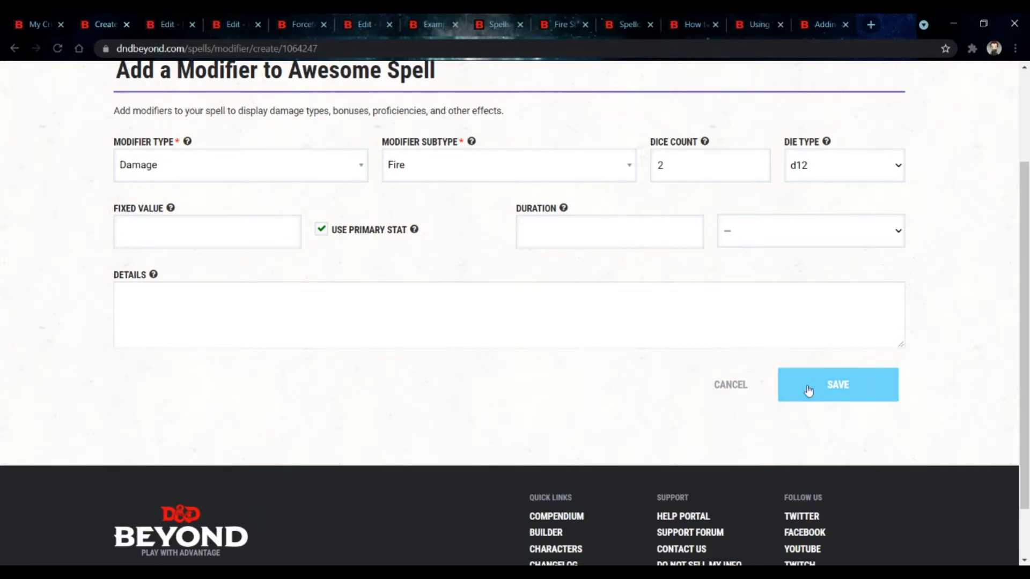
{"action": "left_click", "coordinate": [808, 390]}
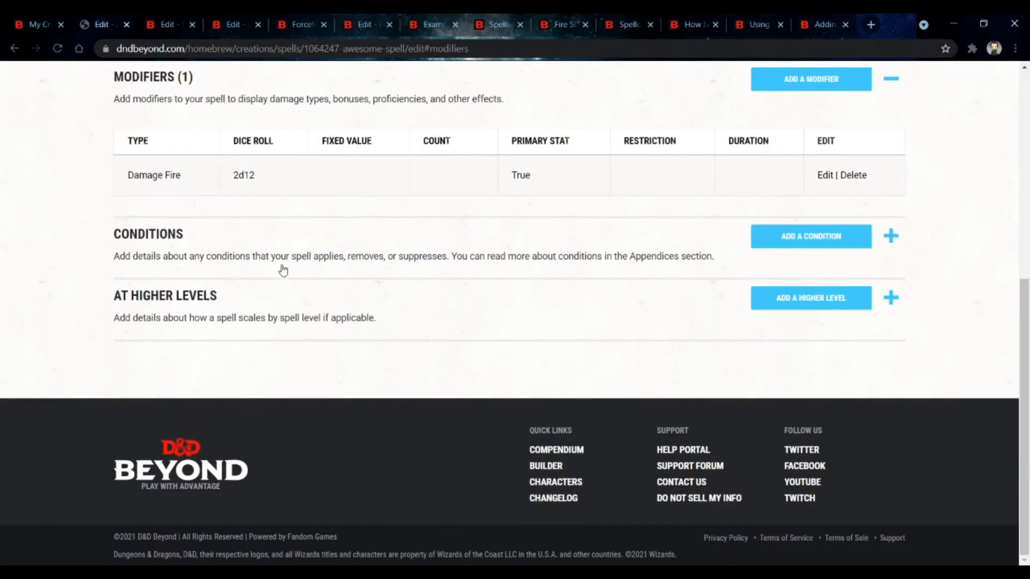
Step: Open a new condition form for the spell and explore its effect options and fields
{"action": "left_click", "coordinate": [776, 242]}
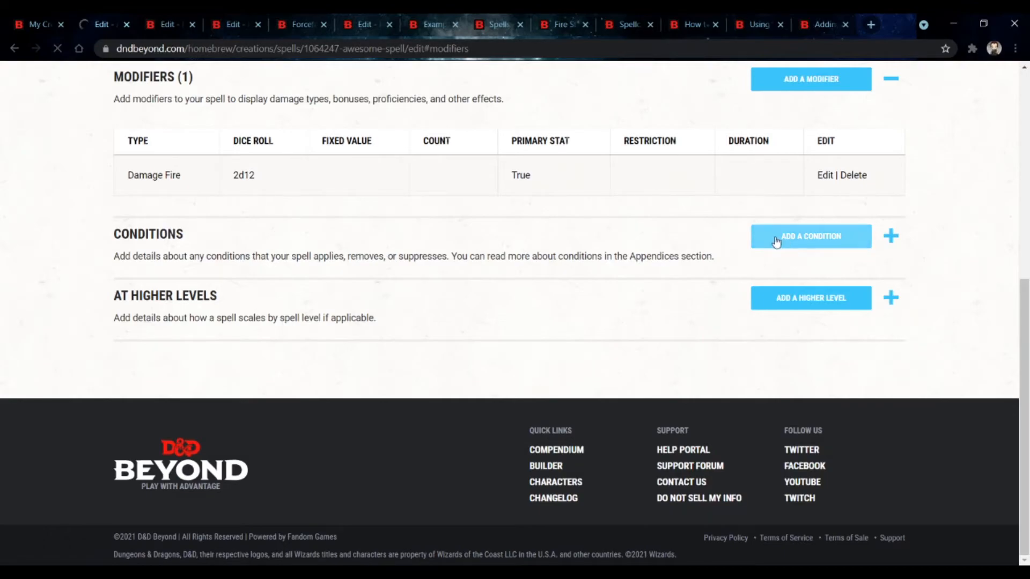
{"action": "scroll", "coordinate": [239, 299], "scroll_direction": "down", "scroll_amount": 2}
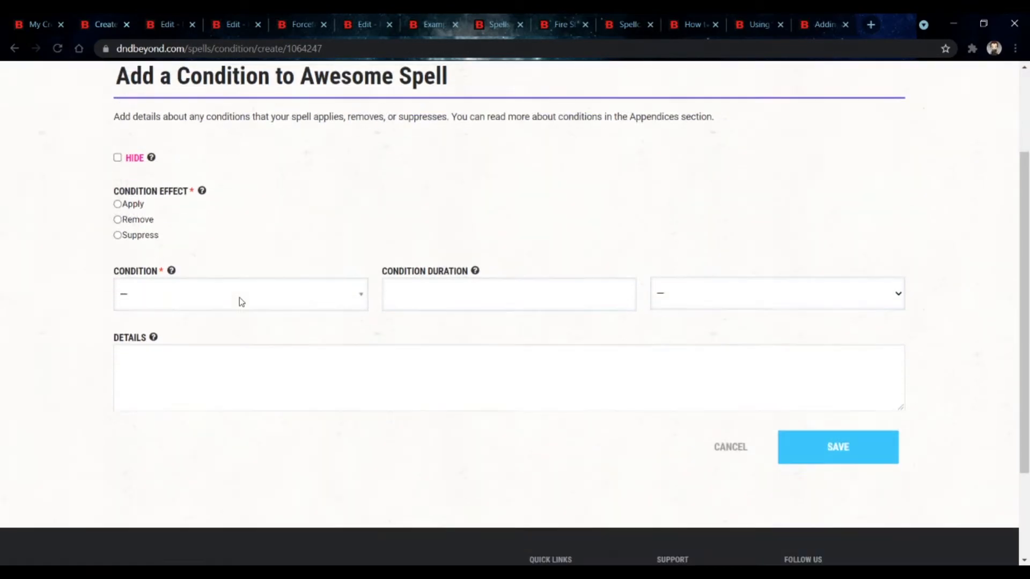
{"action": "left_click", "coordinate": [127, 196]}
{"action": "left_click", "coordinate": [128, 212]}
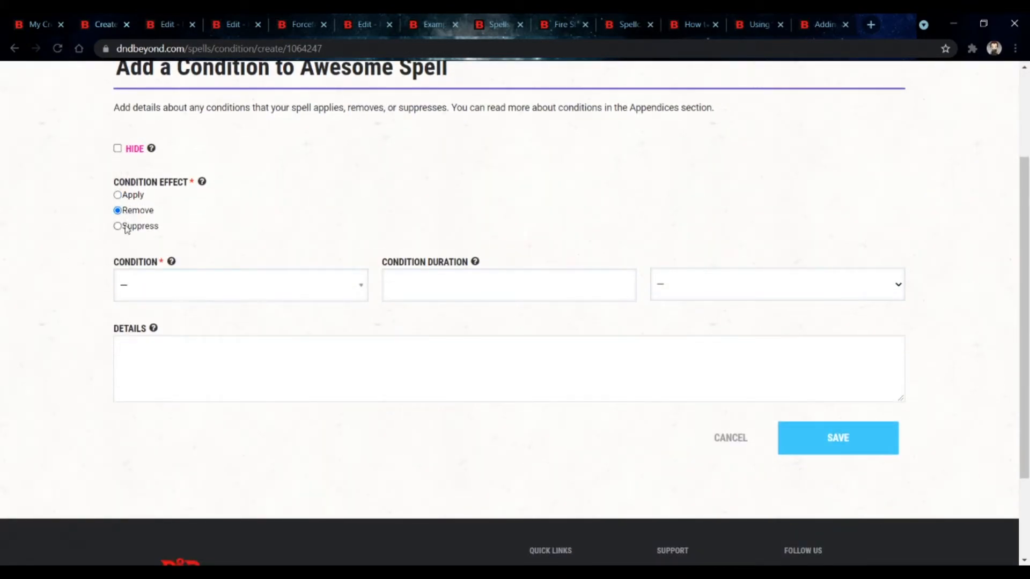
{"action": "left_click", "coordinate": [126, 227]}
{"action": "left_click", "coordinate": [173, 291]}
{"action": "left_click", "coordinate": [188, 296]}
{"action": "left_click", "coordinate": [501, 288]}
{"action": "left_click", "coordinate": [489, 364]}
{"action": "left_click", "coordinate": [406, 155]}
Step: Add a condition that applies Prone with a Special duration and save it
{"action": "left_click", "coordinate": [117, 195]}
{"action": "left_click", "coordinate": [219, 286]}
{"action": "scroll", "coordinate": [225, 375], "scroll_direction": "down", "scroll_amount": 3}
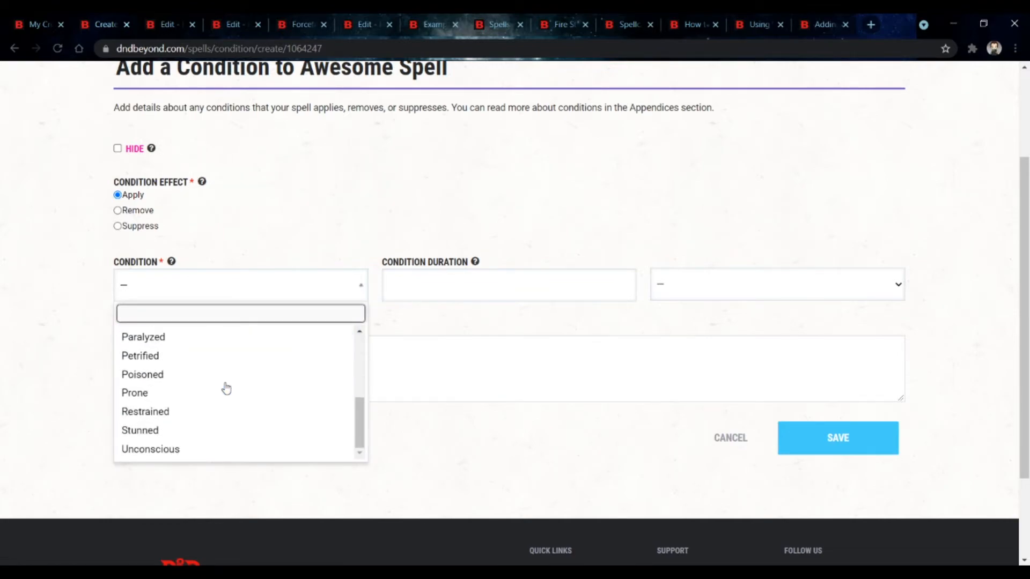
{"action": "left_click", "coordinate": [227, 393]}
{"action": "left_click", "coordinate": [500, 294]}
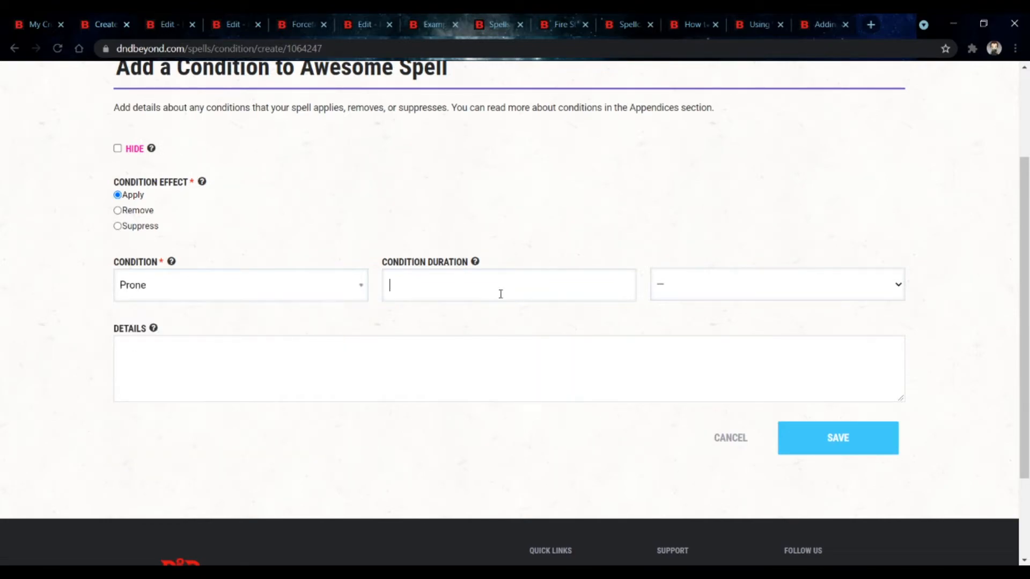
{"action": "left_click", "coordinate": [736, 287]}
{"action": "left_click", "coordinate": [733, 371]}
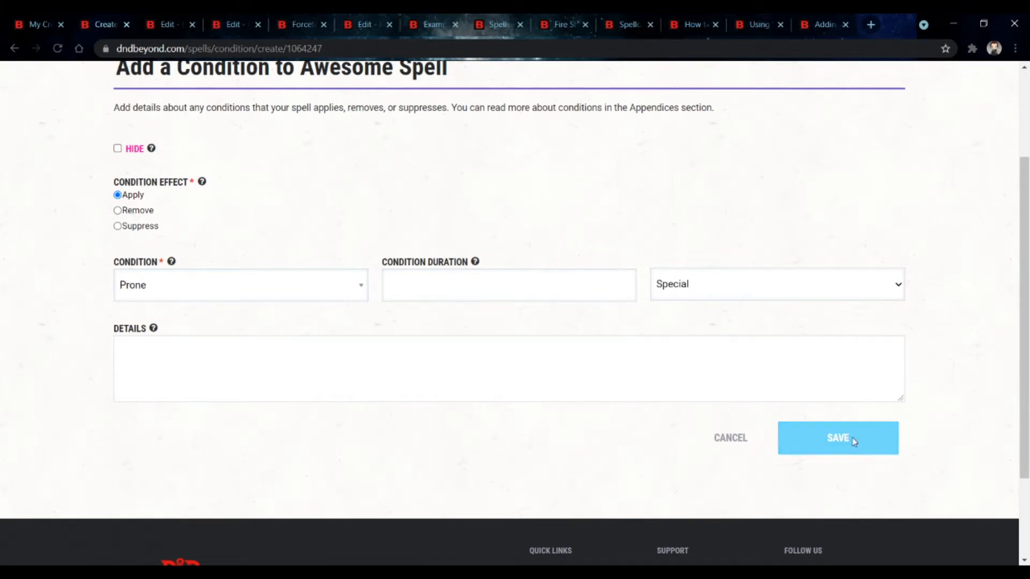
{"action": "left_click", "coordinate": [853, 440]}
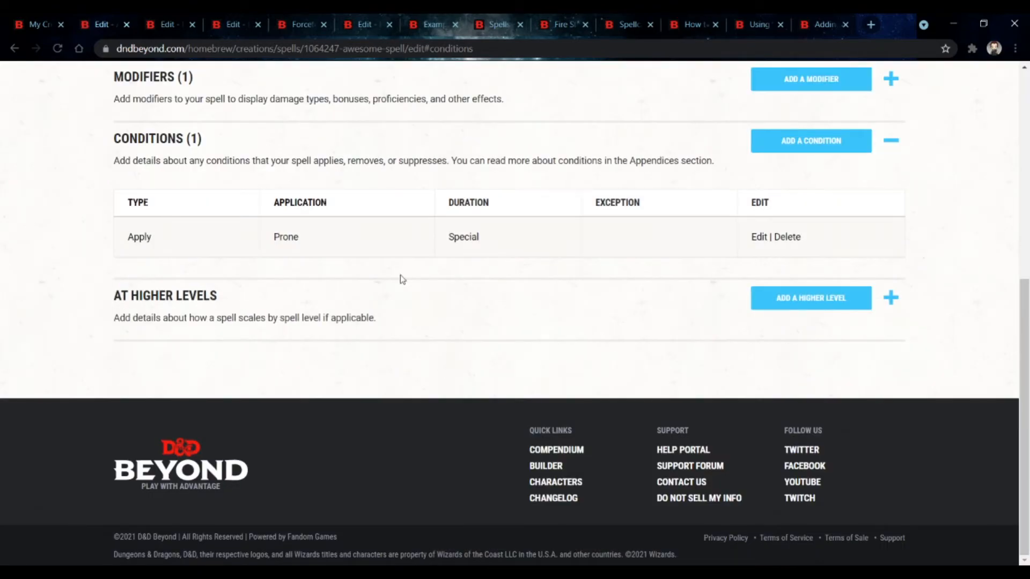
Step: Open a second condition form and browse the condition list
{"action": "left_click", "coordinate": [811, 143]}
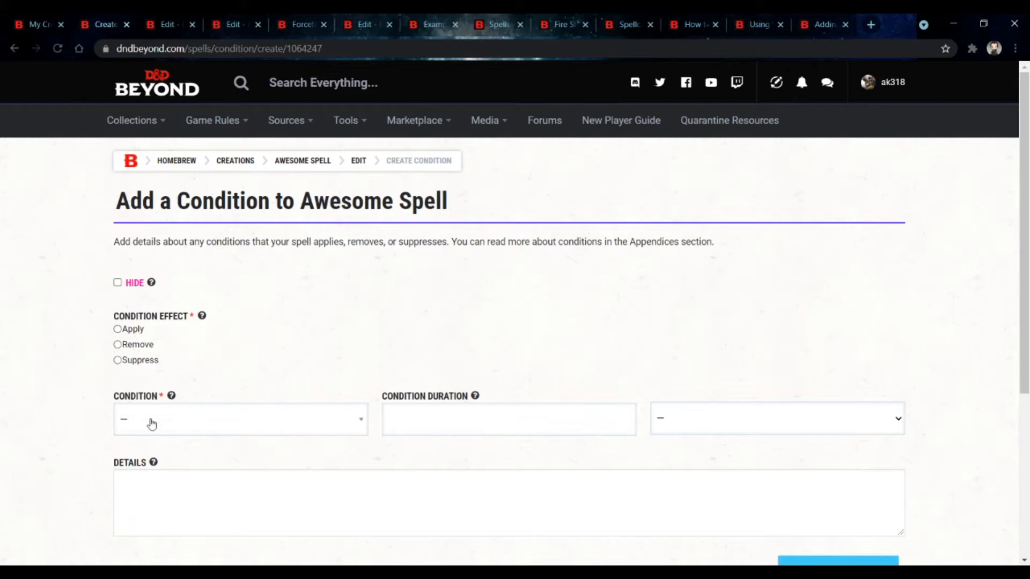
{"action": "left_click", "coordinate": [150, 421]}
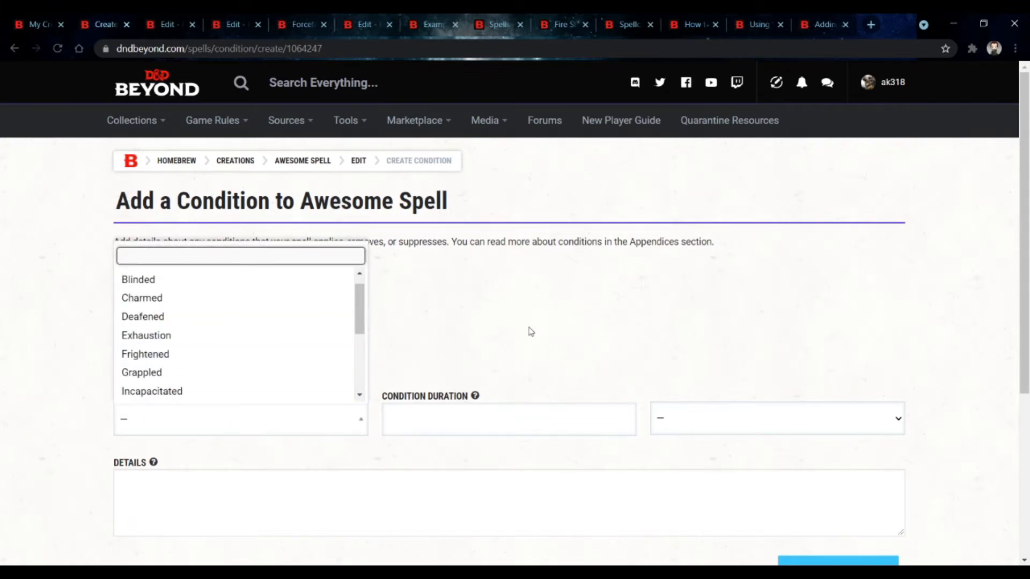
{"action": "left_click", "coordinate": [488, 303]}
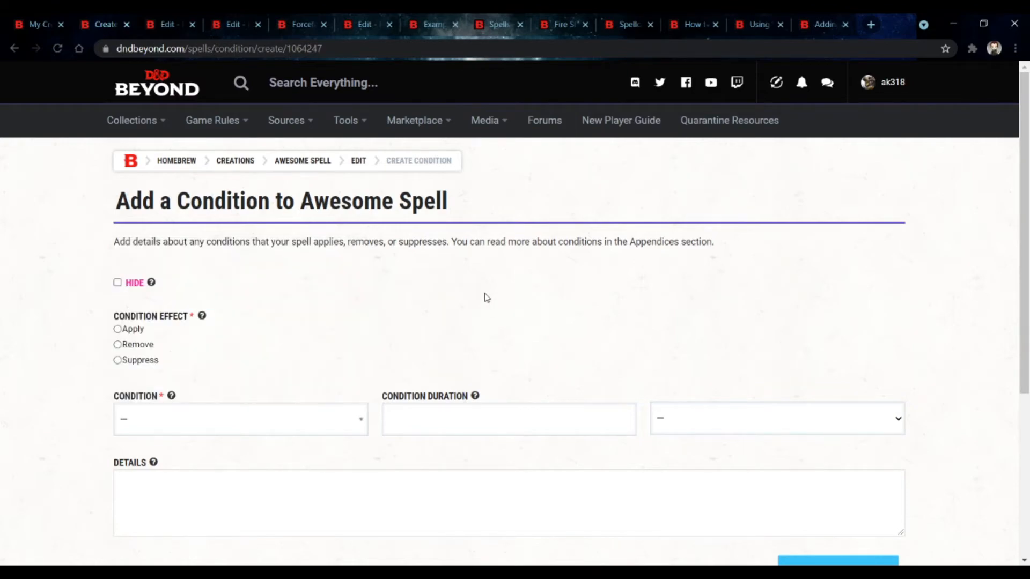
{"action": "scroll", "coordinate": [375, 316], "scroll_direction": "down", "scroll_amount": 5}
Step: Switch to the character sheet tab and review the spell details and spell list
{"action": "left_click", "coordinate": [446, 26]}
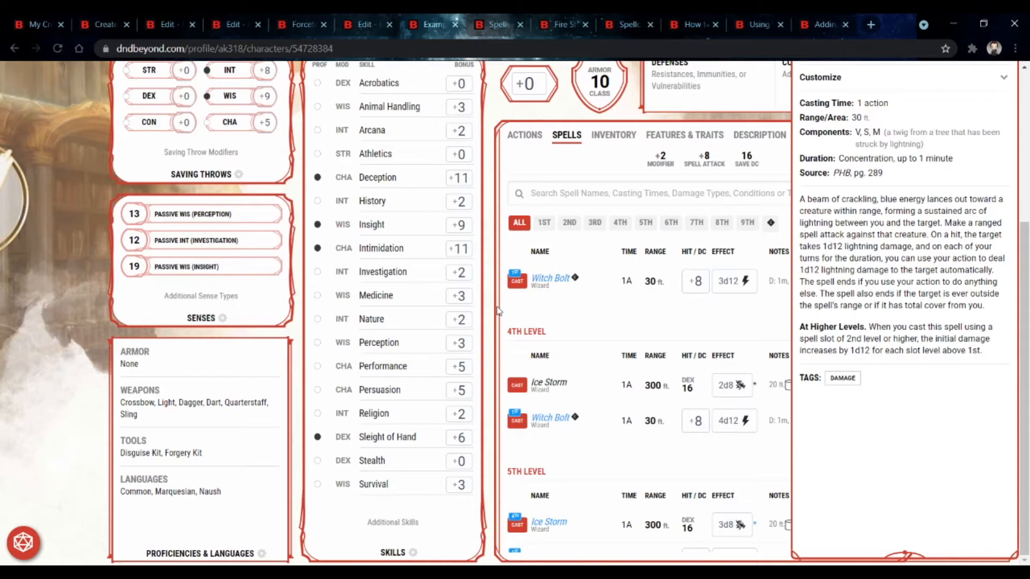
{"action": "left_click", "coordinate": [769, 306]}
{"action": "scroll", "coordinate": [769, 306], "scroll_direction": "up", "scroll_amount": 5}
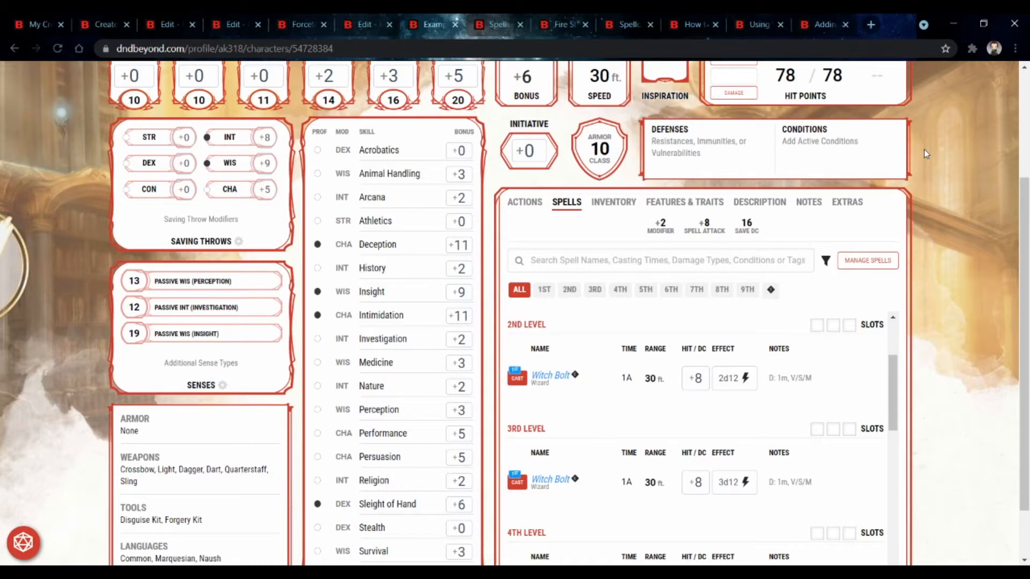
Step: Return to the second condition form and cancel it
{"action": "left_click", "coordinate": [121, 21]}
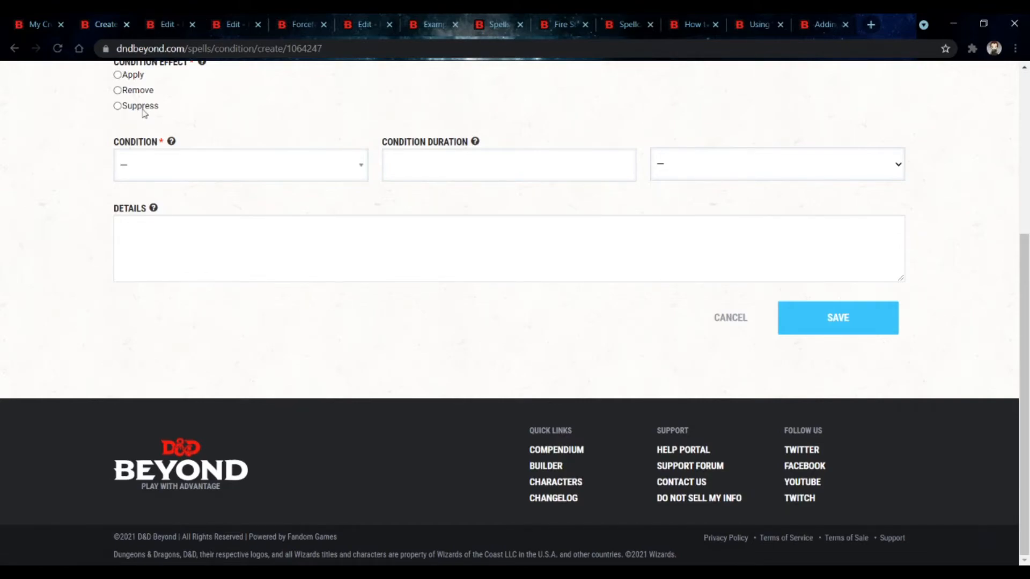
{"action": "scroll", "coordinate": [589, 354], "scroll_direction": "up", "scroll_amount": 5}
{"action": "scroll", "coordinate": [584, 333], "scroll_direction": "down", "scroll_amount": 1}
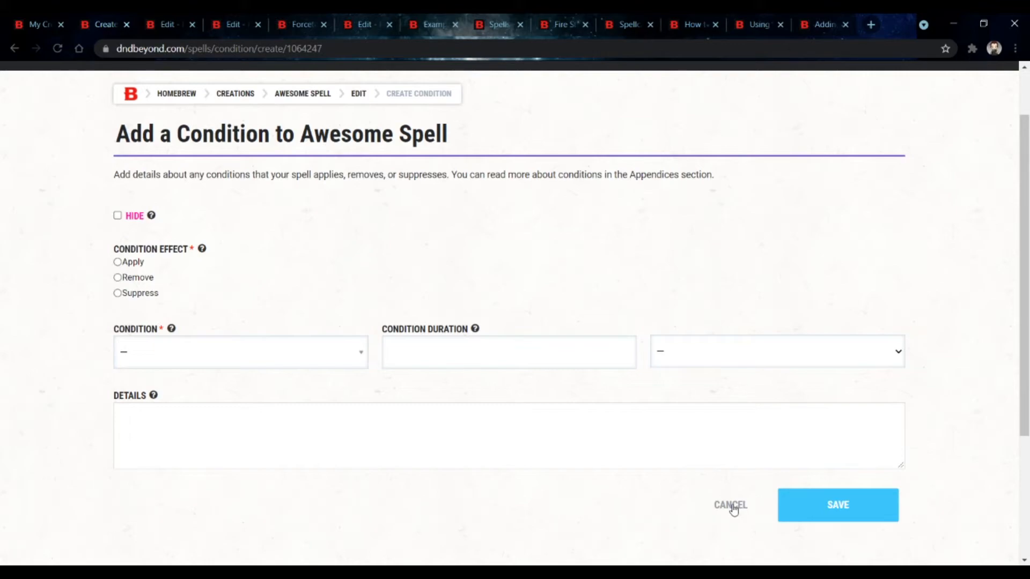
{"action": "left_click", "coordinate": [733, 506]}
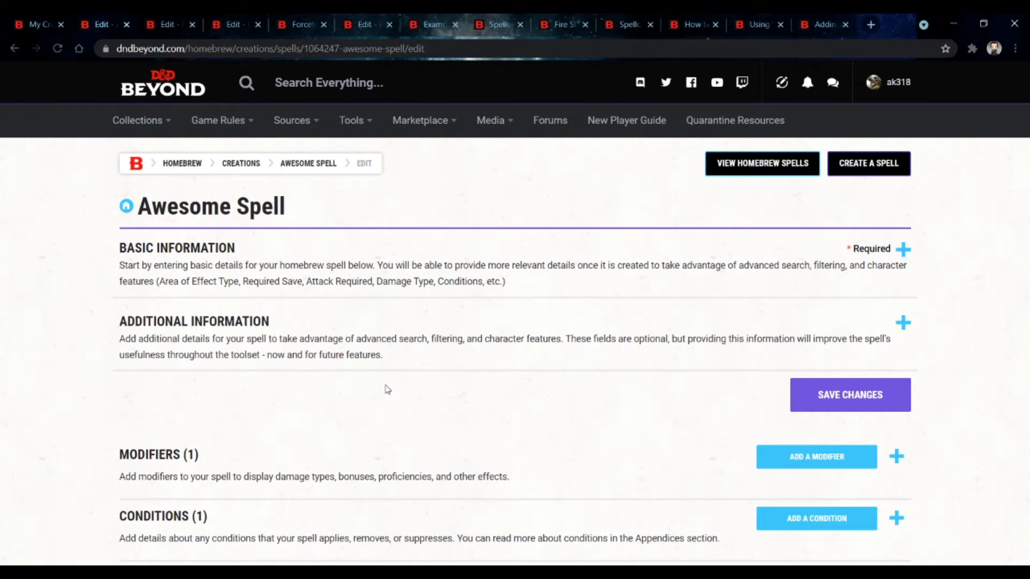
Step: Start a higher-level scaling with a scaling level value of 1 for the Damage - Fire (2d12) modifier
{"action": "scroll", "coordinate": [387, 390], "scroll_direction": "down", "scroll_amount": 3}
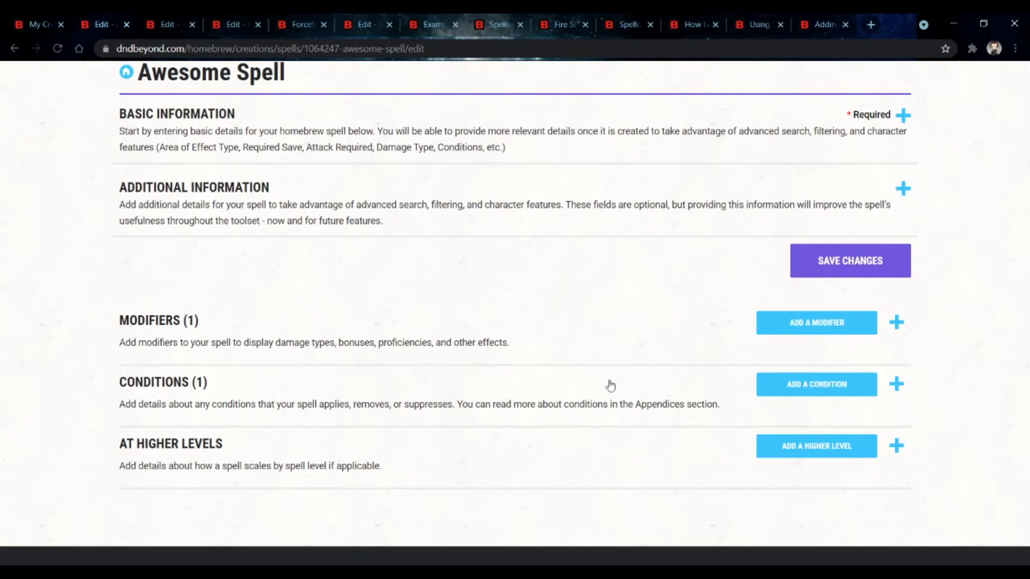
{"action": "left_click", "coordinate": [593, 387]}
{"action": "left_click", "coordinate": [592, 387]}
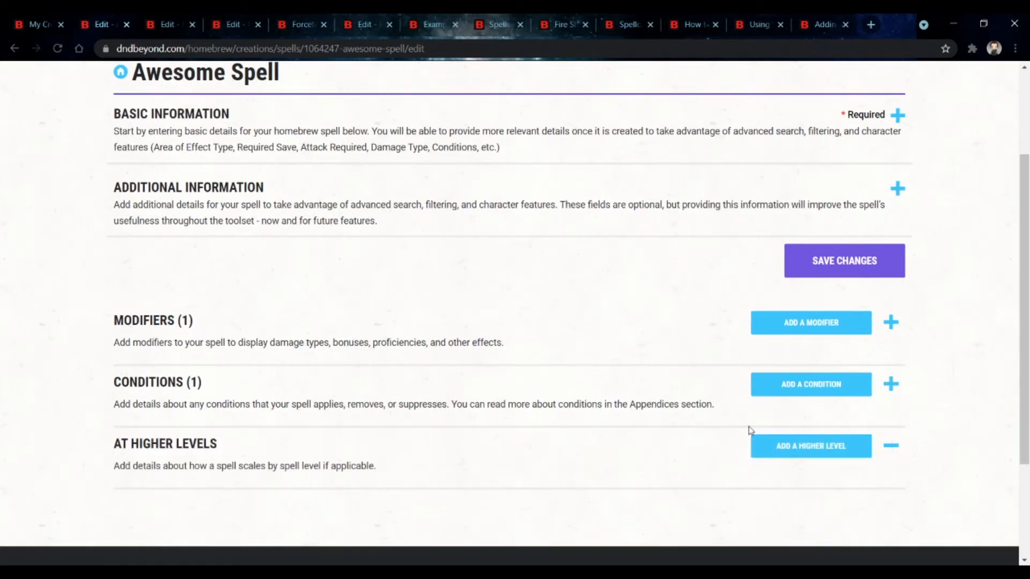
{"action": "left_click", "coordinate": [837, 445]}
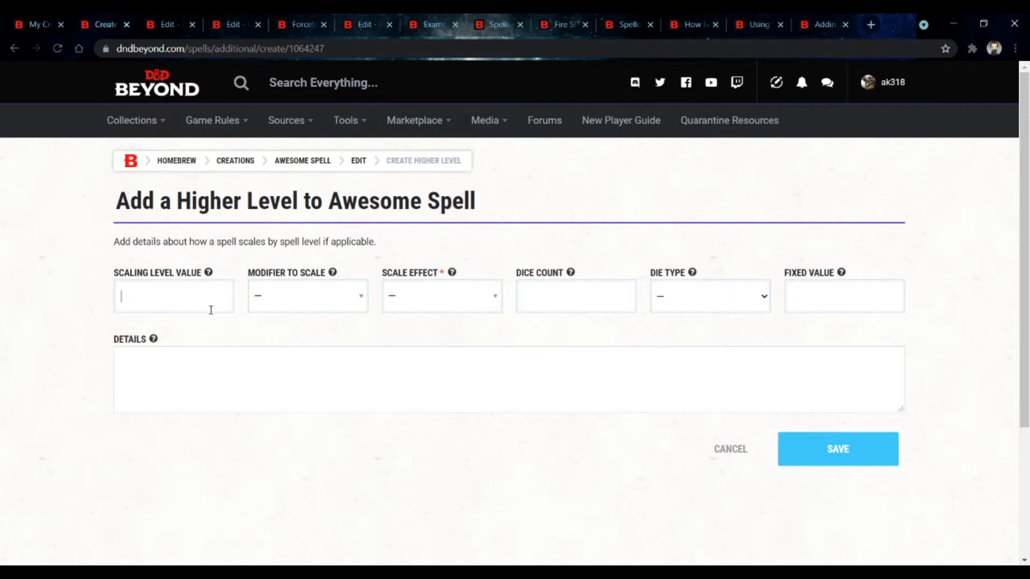
{"action": "left_click", "coordinate": [210, 306]}
{"action": "mouse_move", "coordinate": [213, 279]}
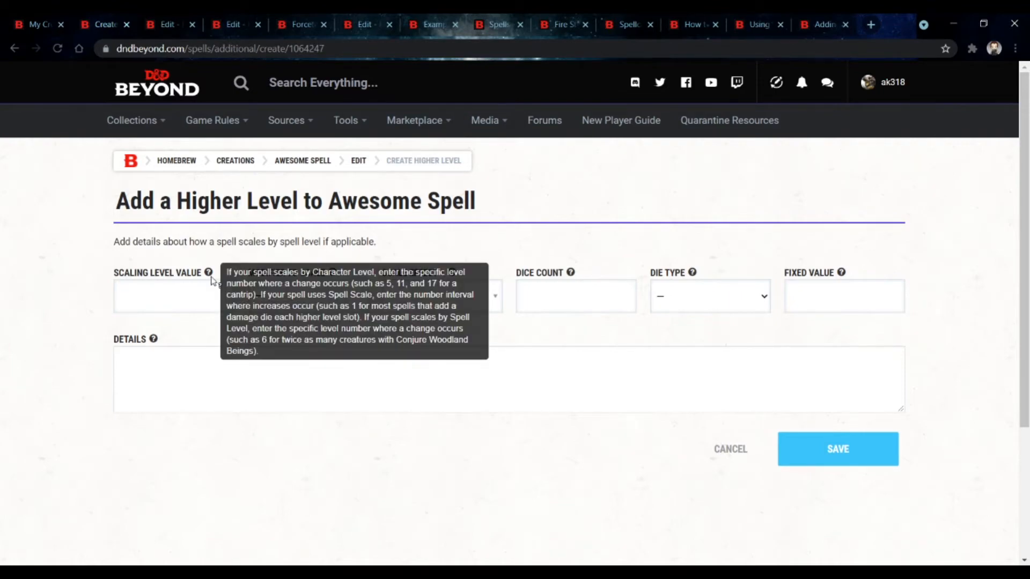
{"action": "type", "text": "1"}
{"action": "left_click", "coordinate": [316, 303]}
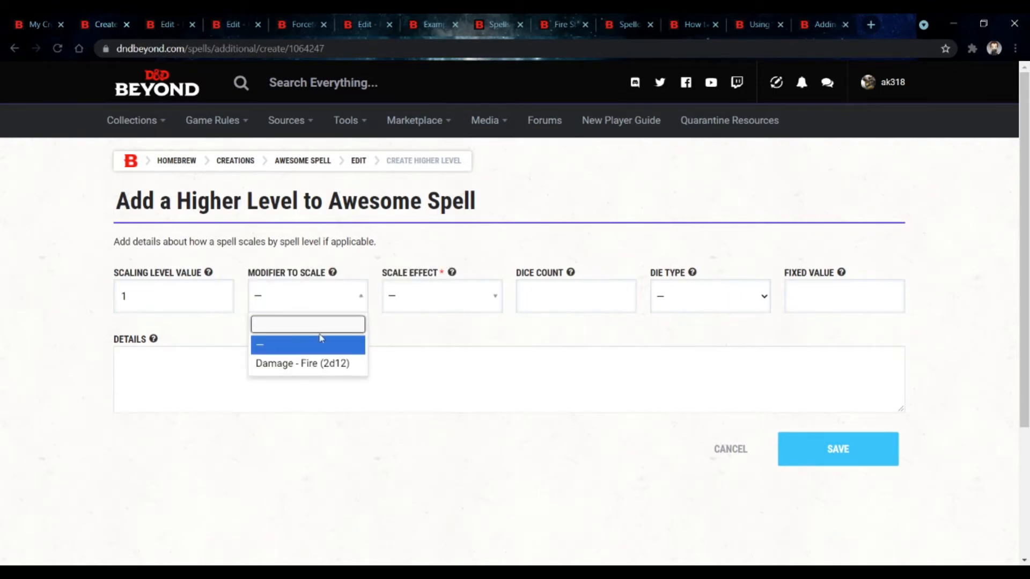
{"action": "left_click", "coordinate": [335, 367]}
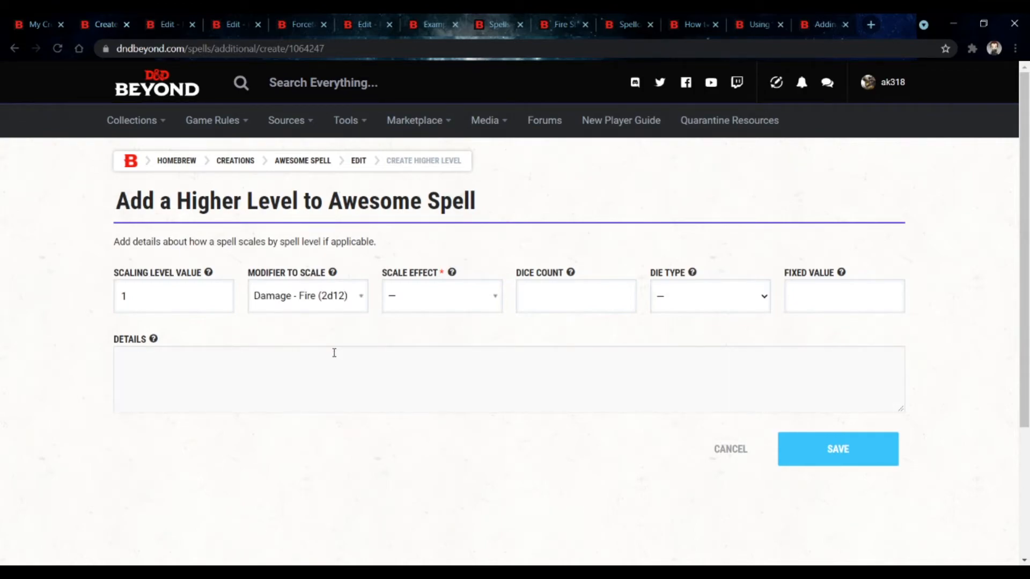
Step: Compare the scale effect options and set the scale effect to Additional Count
{"action": "left_click", "coordinate": [417, 289]}
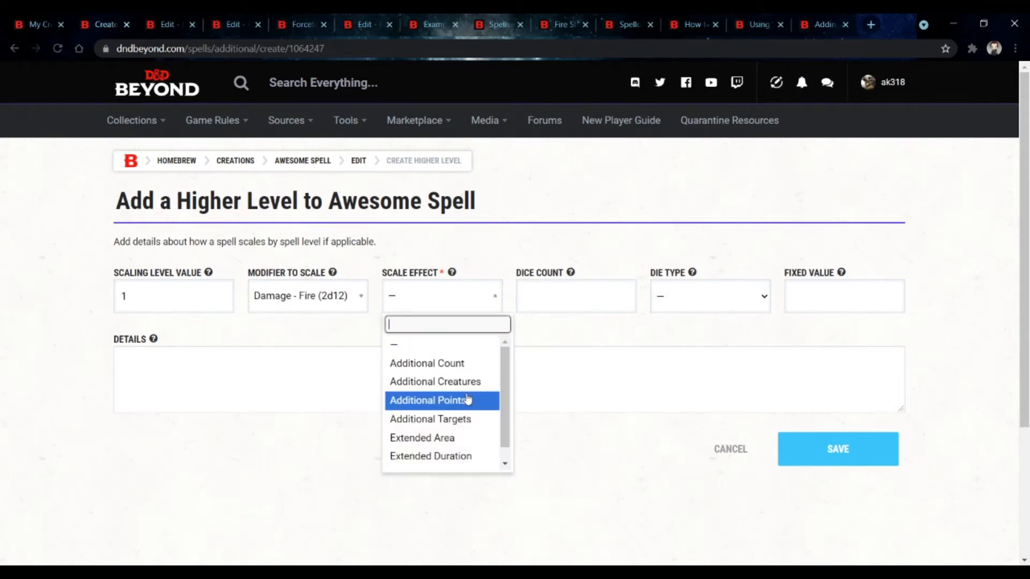
{"action": "scroll", "coordinate": [467, 401], "scroll_direction": "down", "scroll_amount": 1}
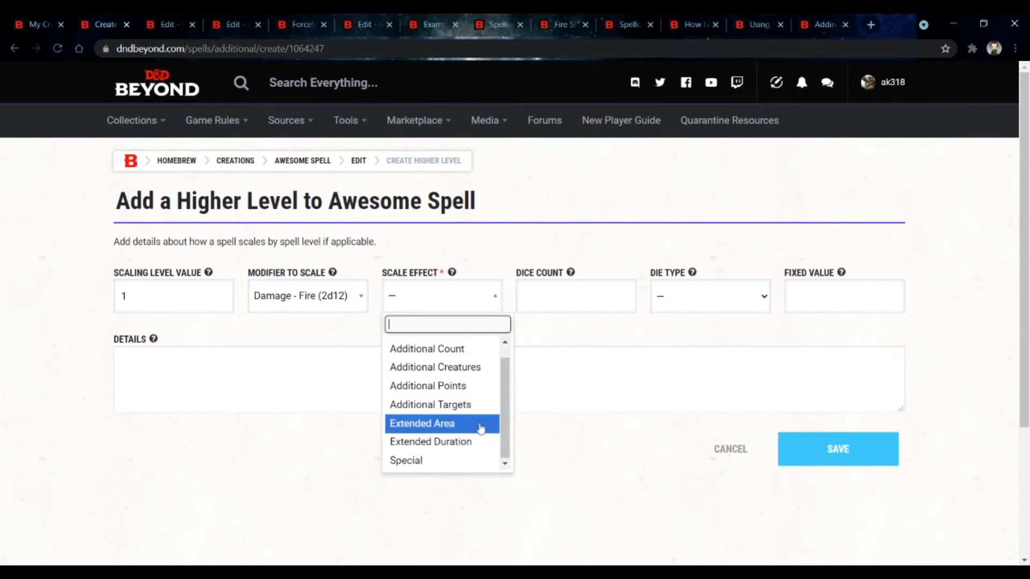
{"action": "scroll", "coordinate": [485, 390], "scroll_direction": "up", "scroll_amount": 1}
{"action": "left_click", "coordinate": [481, 364]}
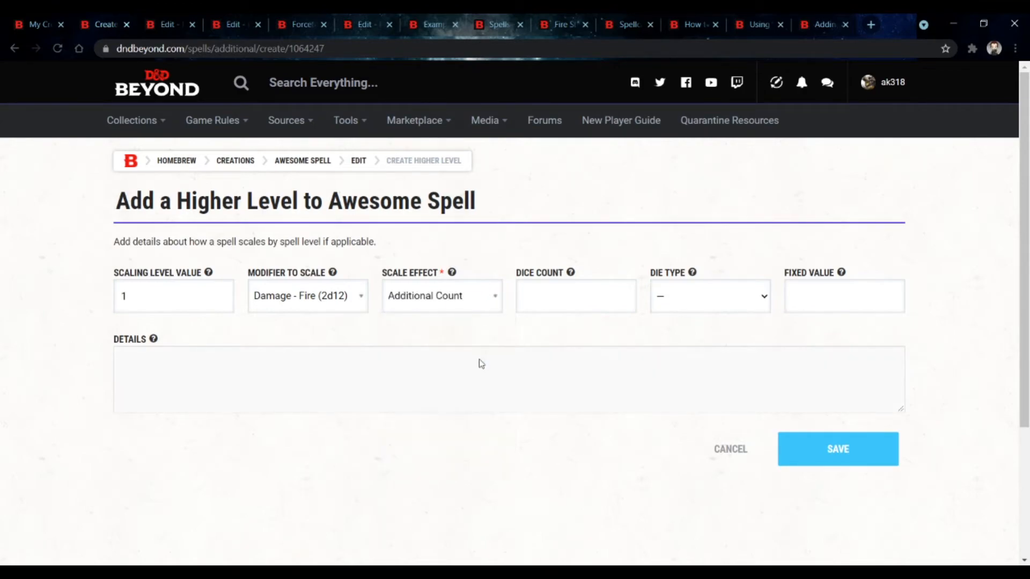
{"action": "left_click", "coordinate": [455, 298]}
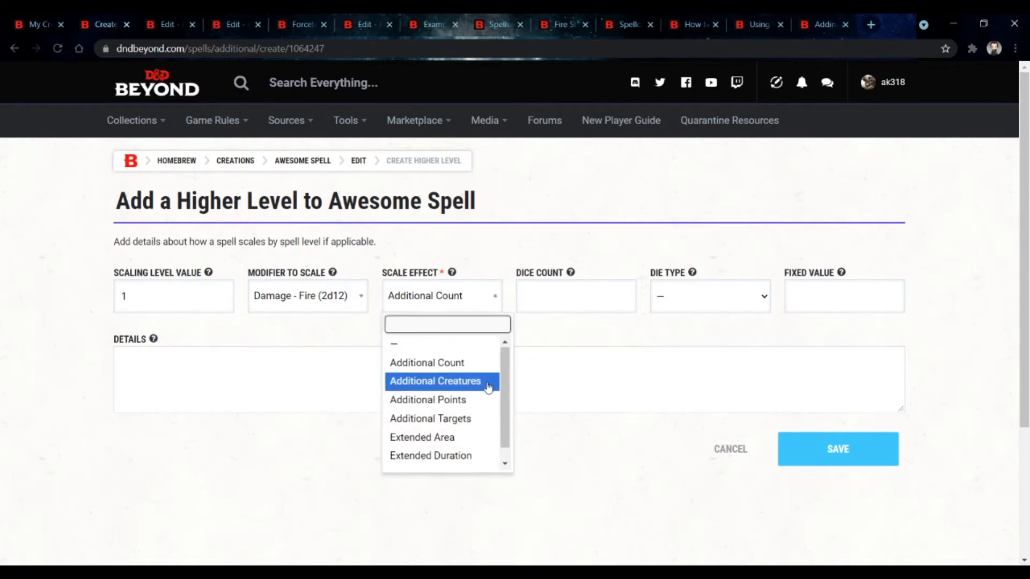
{"action": "scroll", "coordinate": [487, 382], "scroll_direction": "down", "scroll_amount": 1}
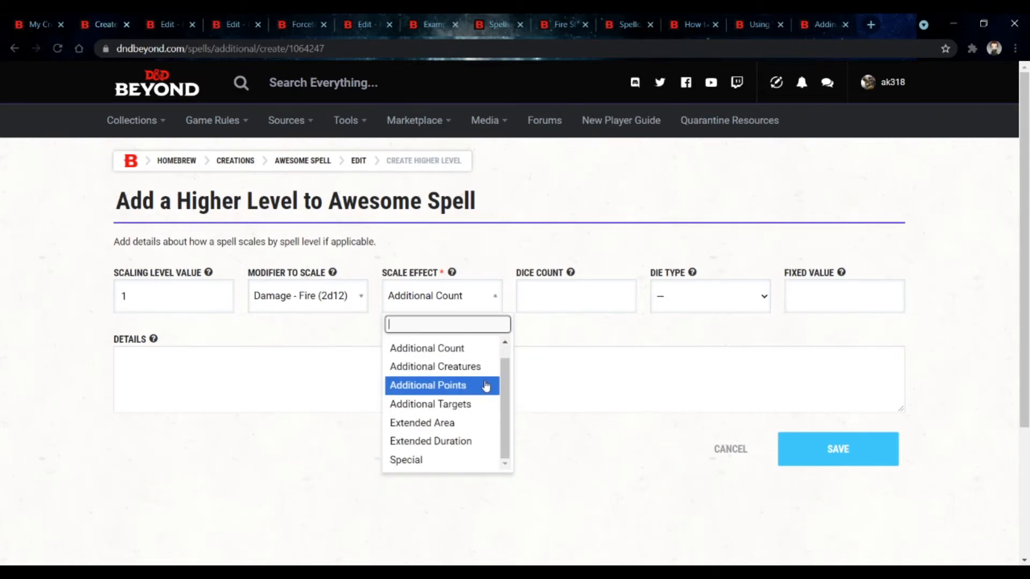
{"action": "scroll", "coordinate": [485, 383], "scroll_direction": "up", "scroll_amount": 1}
{"action": "left_click", "coordinate": [453, 273]}
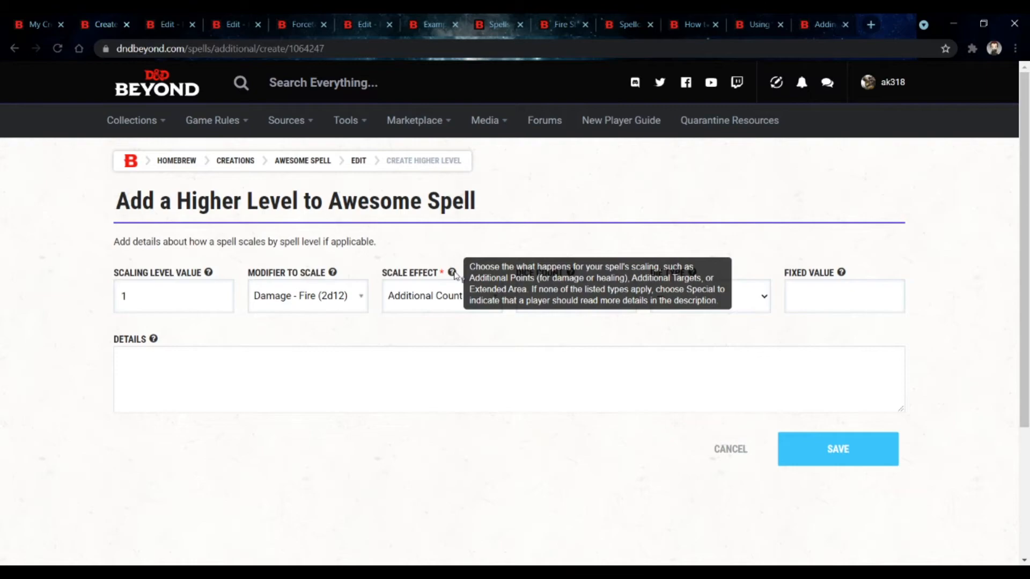
{"action": "left_click", "coordinate": [444, 298]}
{"action": "left_click", "coordinate": [449, 406]}
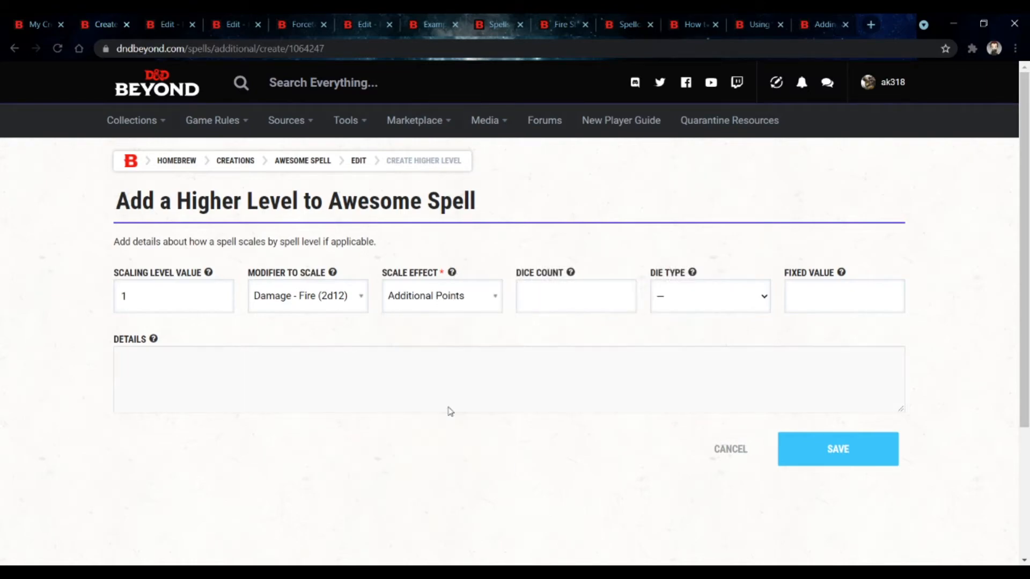
{"action": "left_click", "coordinate": [453, 295]}
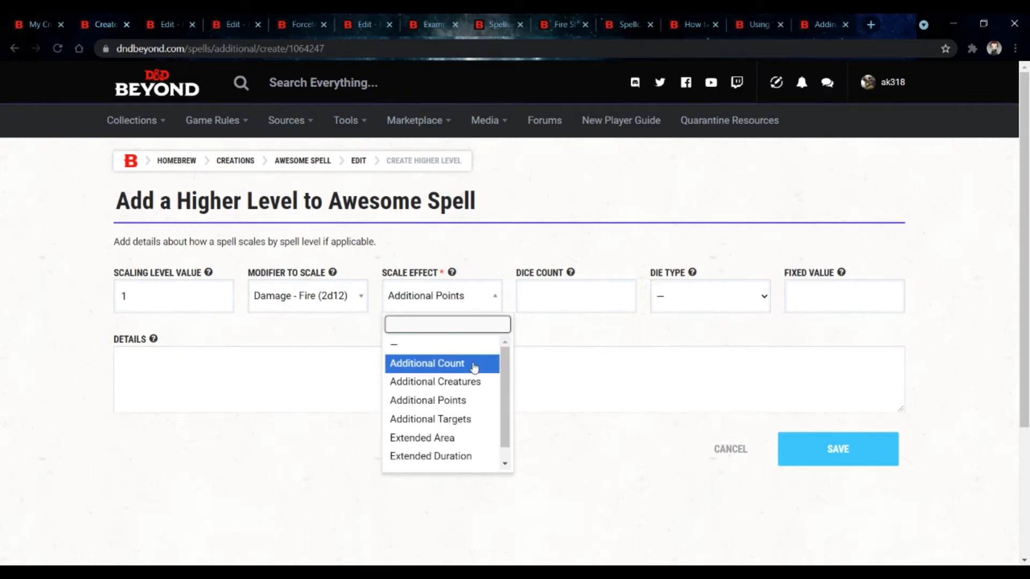
{"action": "left_click", "coordinate": [473, 363]}
Step: Set the scaling dice count to 5 and the die type to d12
{"action": "mouse_move", "coordinate": [449, 274]}
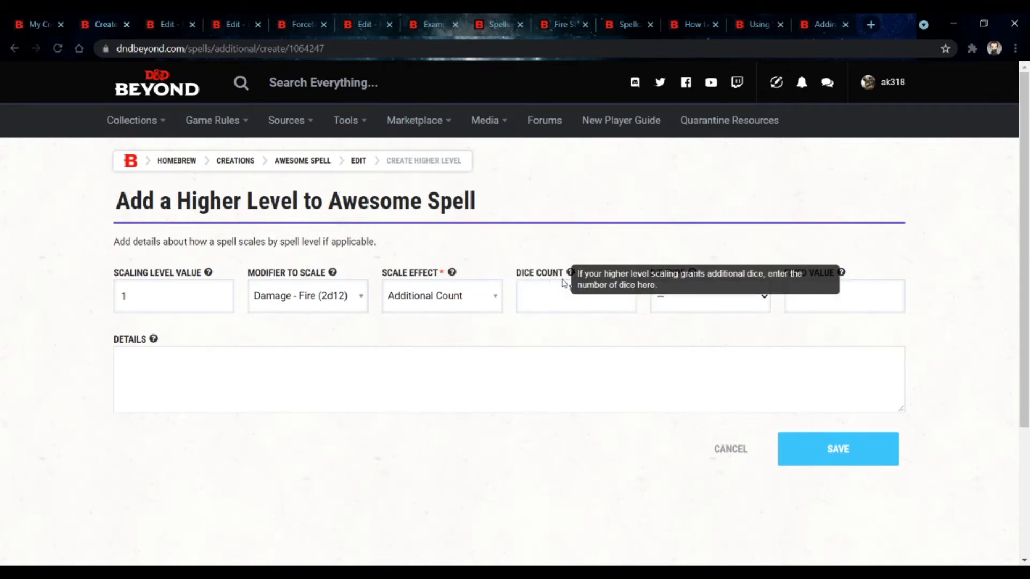
{"action": "left_click", "coordinate": [568, 296]}
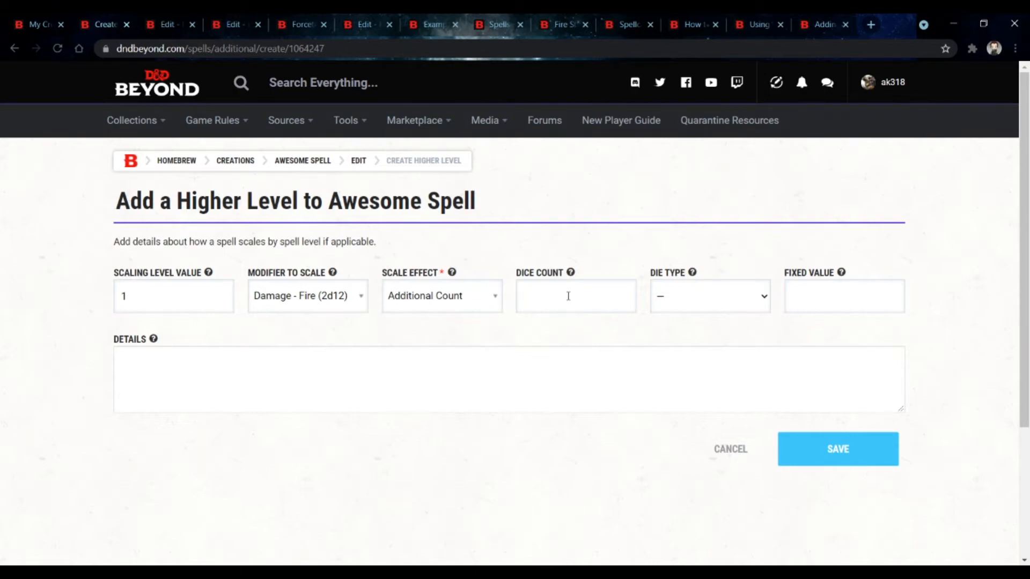
{"action": "type", "text": "5"}
{"action": "left_click", "coordinate": [734, 391]}
Step: Try scaling level values of 5, 7, 11 and then 6
{"action": "mouse_move", "coordinate": [210, 272]}
{"action": "key", "text": "BackSpace"}
{"action": "type", "text": "5, 7, 11"}
{"action": "key", "text": "ctrl+a"}
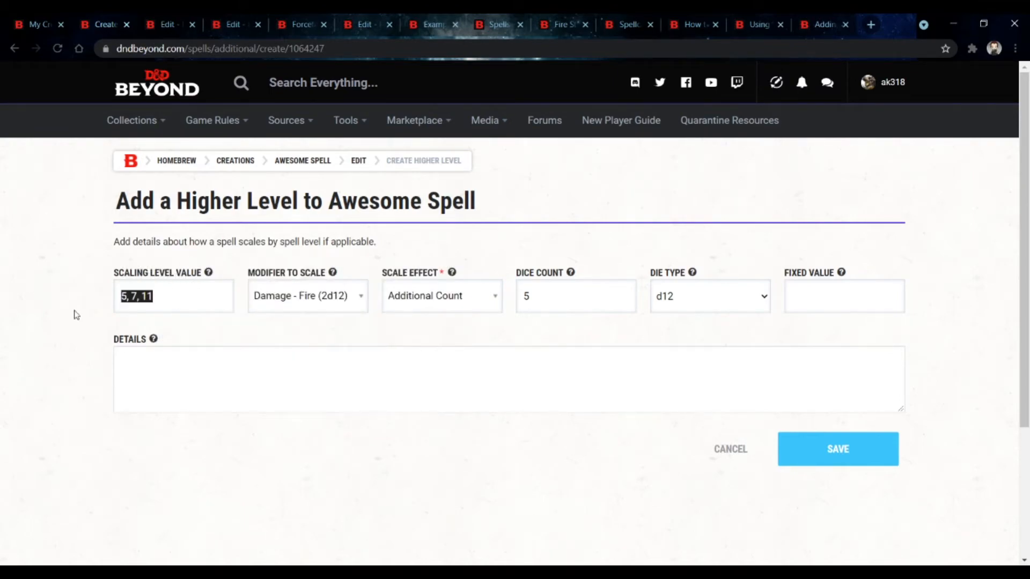
{"action": "key", "text": "BackSpace"}
{"action": "type", "text": "6"}
{"action": "left_click", "coordinate": [215, 401]}
{"action": "type", "text": "s"}
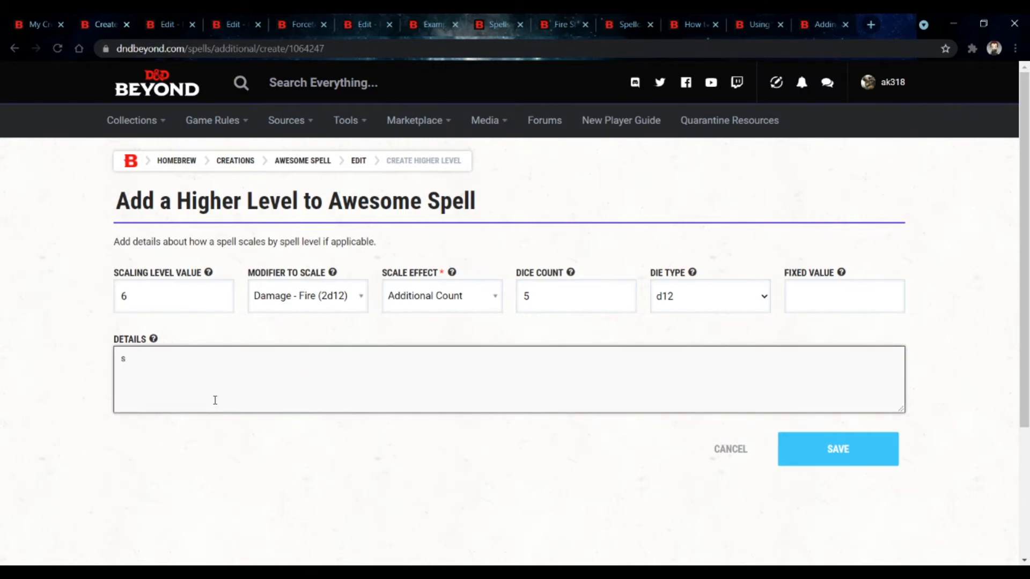
{"action": "key", "text": "BackSpace"}
Step: Set the scaling level value back to 1
{"action": "left_click", "coordinate": [157, 298]}
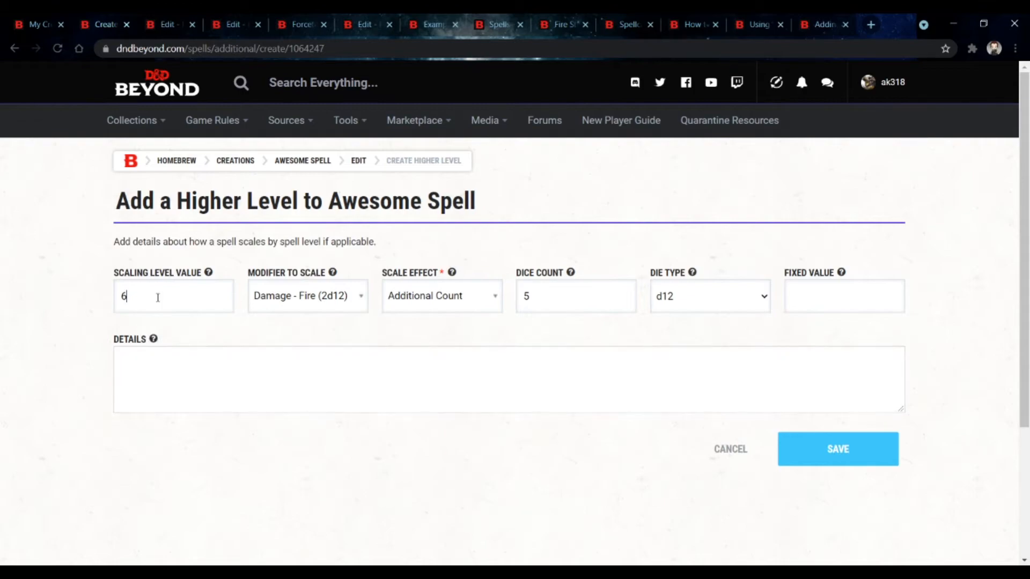
{"action": "key", "text": "BackSpace"}
{"action": "type", "text": "1"}
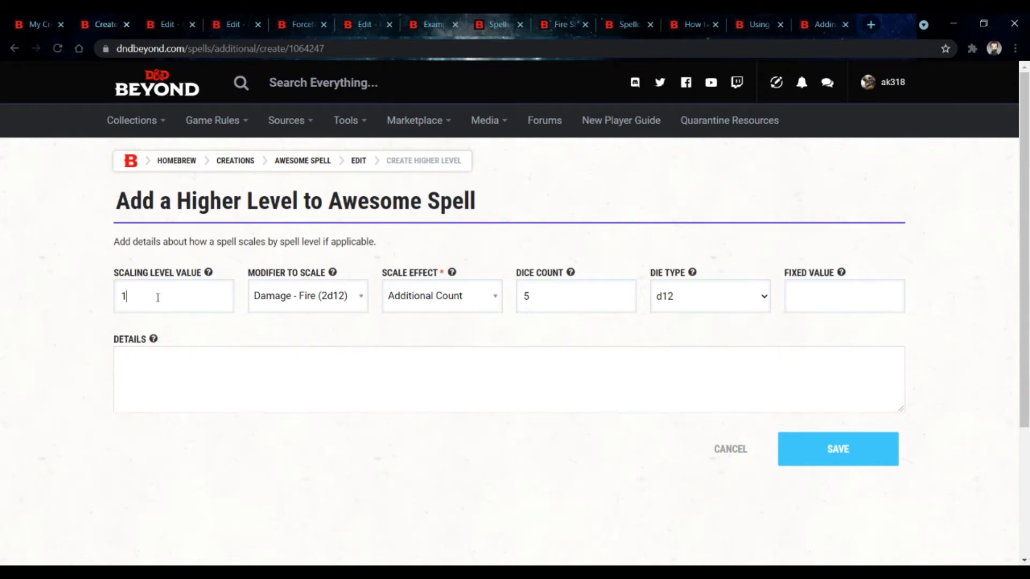
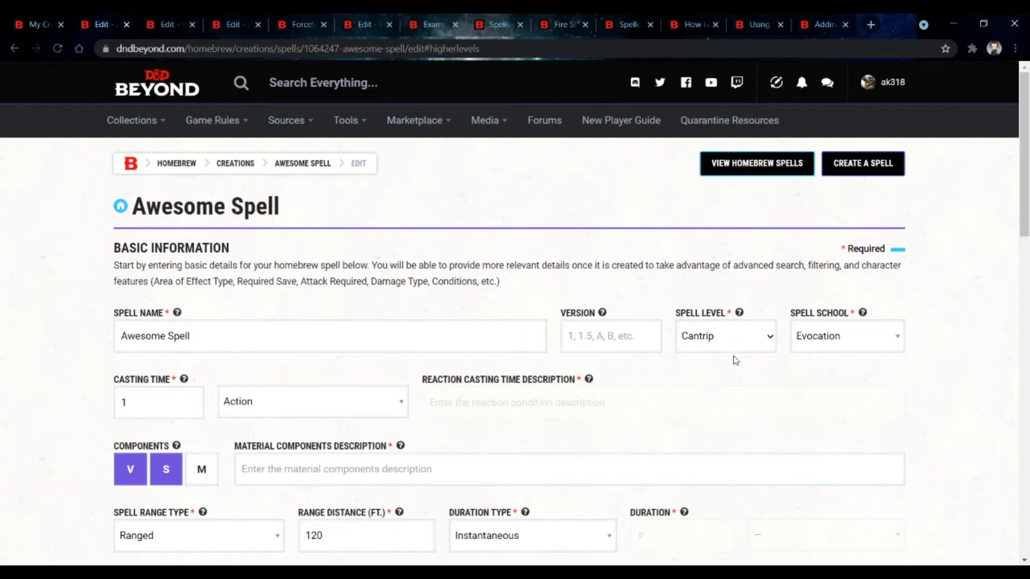
Step: Switch to the Example character sheet and reload it
{"action": "scroll", "coordinate": [840, 403], "scroll_direction": "down", "scroll_amount": 5}
{"action": "scroll", "coordinate": [840, 404], "scroll_direction": "down", "scroll_amount": 7}
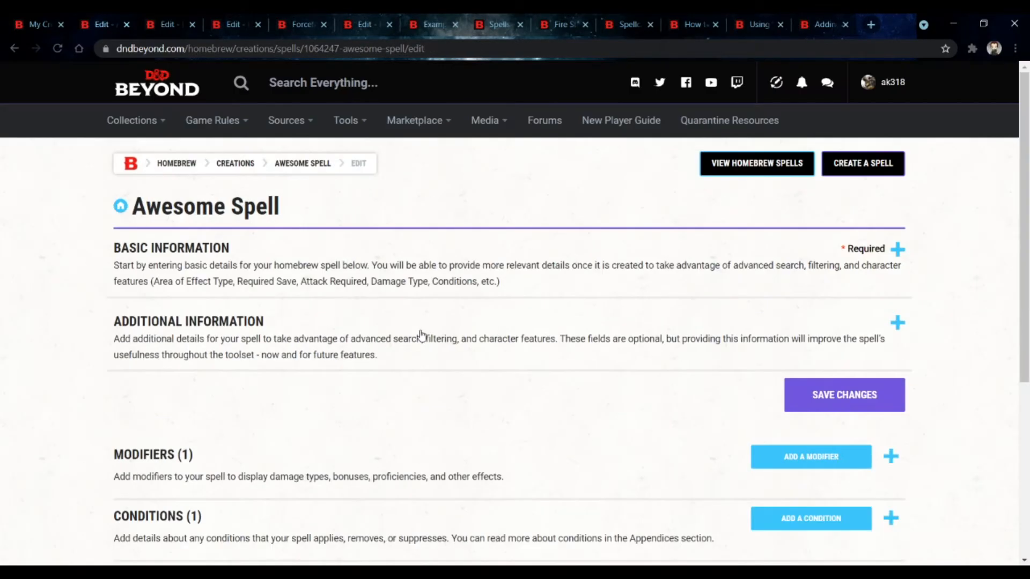
{"action": "scroll", "coordinate": [422, 335], "scroll_direction": "down", "scroll_amount": 5}
{"action": "scroll", "coordinate": [421, 335], "scroll_direction": "up", "scroll_amount": 4}
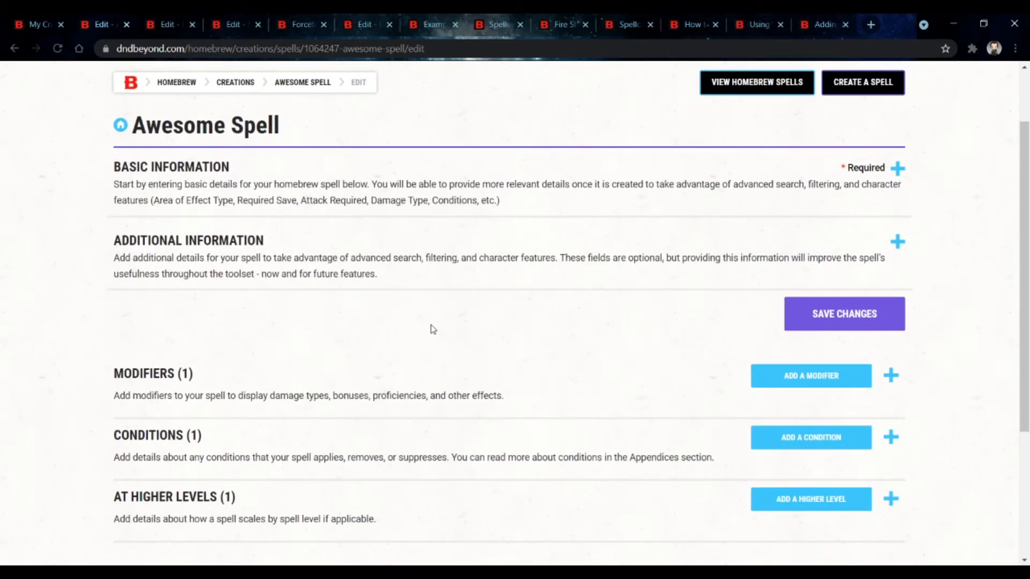
{"action": "left_click", "coordinate": [436, 25]}
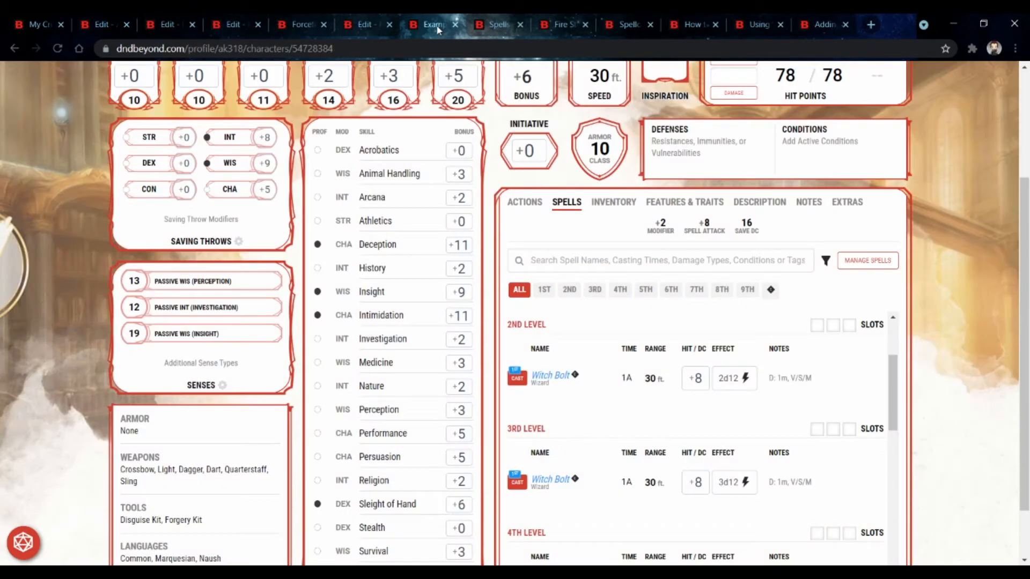
{"action": "left_click", "coordinate": [58, 49]}
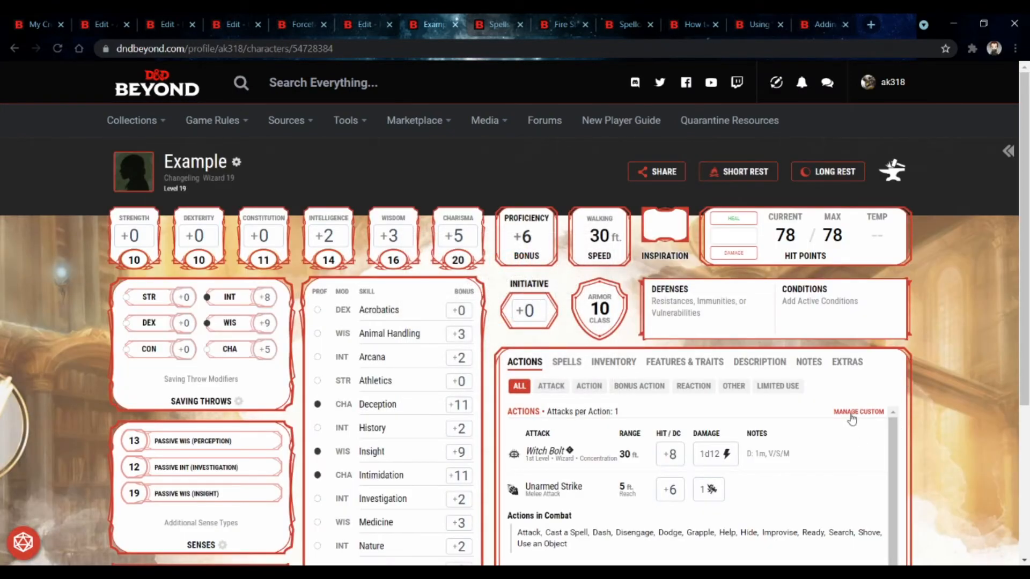
Step: Add Awesome Spell to the character's Wizard spells through spell management, filtering the list for "aw"
{"action": "left_click", "coordinate": [579, 362]}
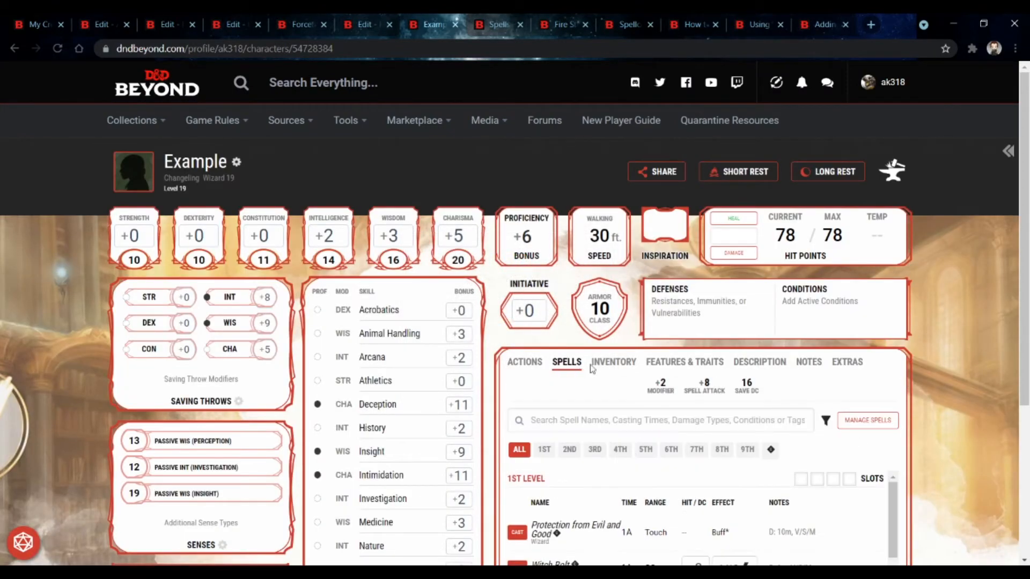
{"action": "left_click", "coordinate": [865, 421]}
{"action": "left_click", "coordinate": [834, 256]}
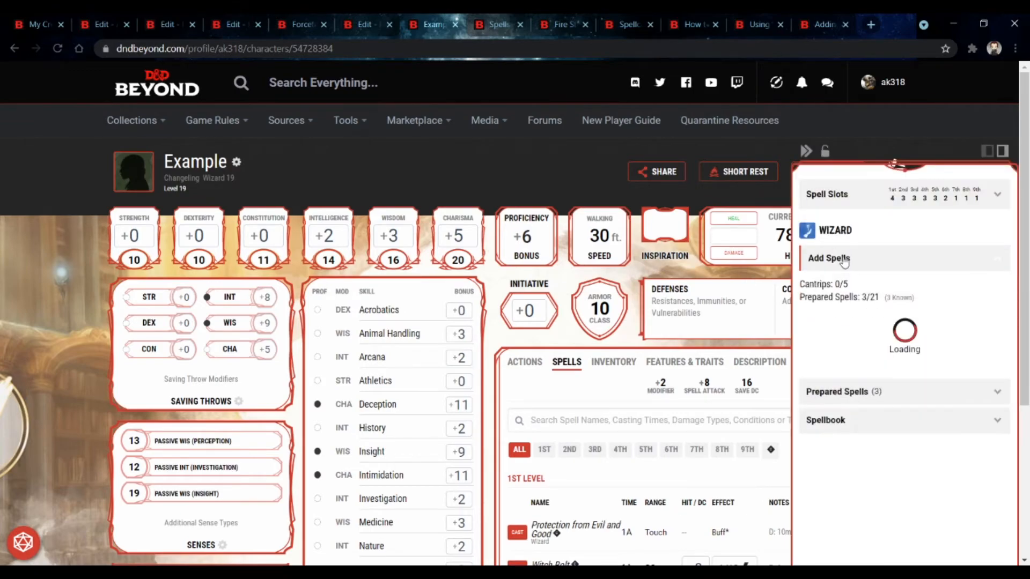
{"action": "left_click", "coordinate": [848, 334]}
{"action": "type", "text": "aw"}
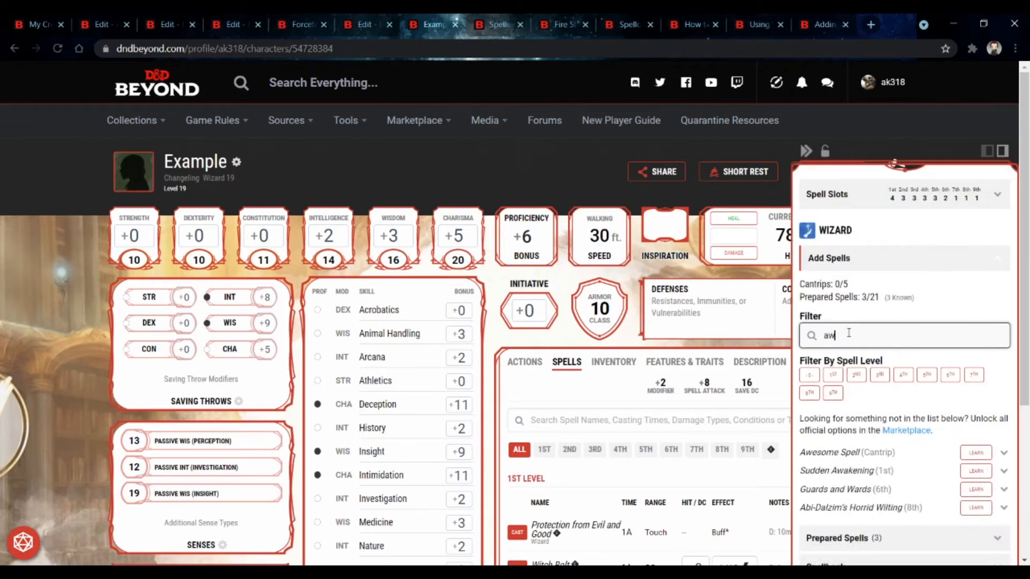
{"action": "left_click", "coordinate": [973, 454]}
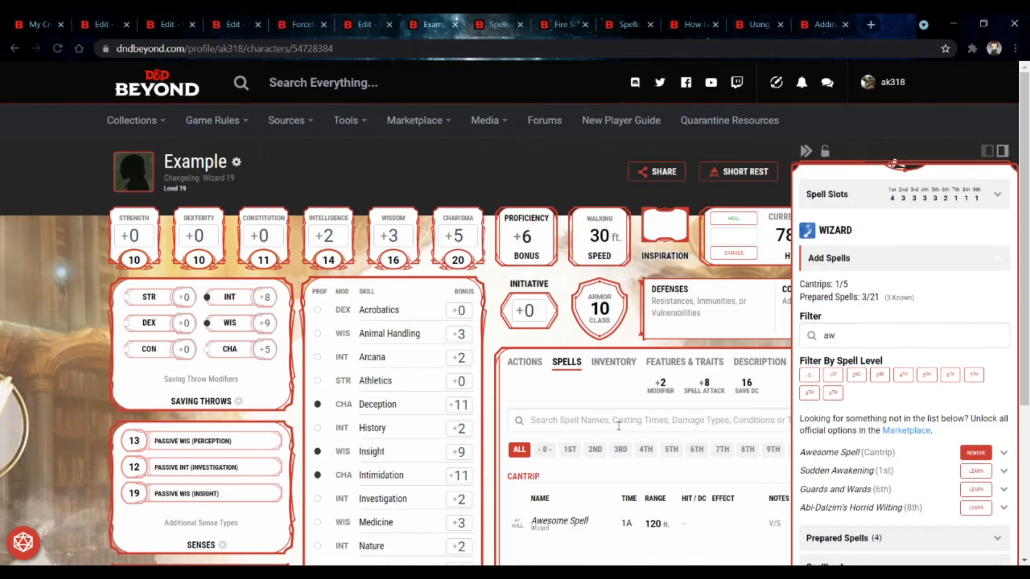
Step: Examine Awesome Spell's cantrip entry and its details on the refreshed character's spell list
{"action": "left_click", "coordinate": [620, 449]}
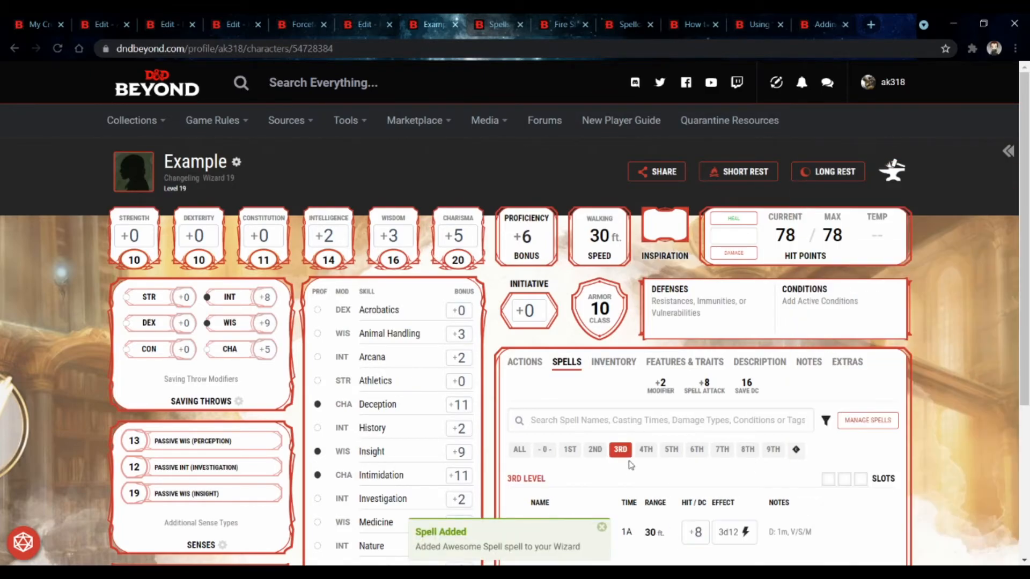
{"action": "scroll", "coordinate": [620, 449], "scroll_direction": "down", "scroll_amount": 3}
{"action": "left_click", "coordinate": [544, 315]}
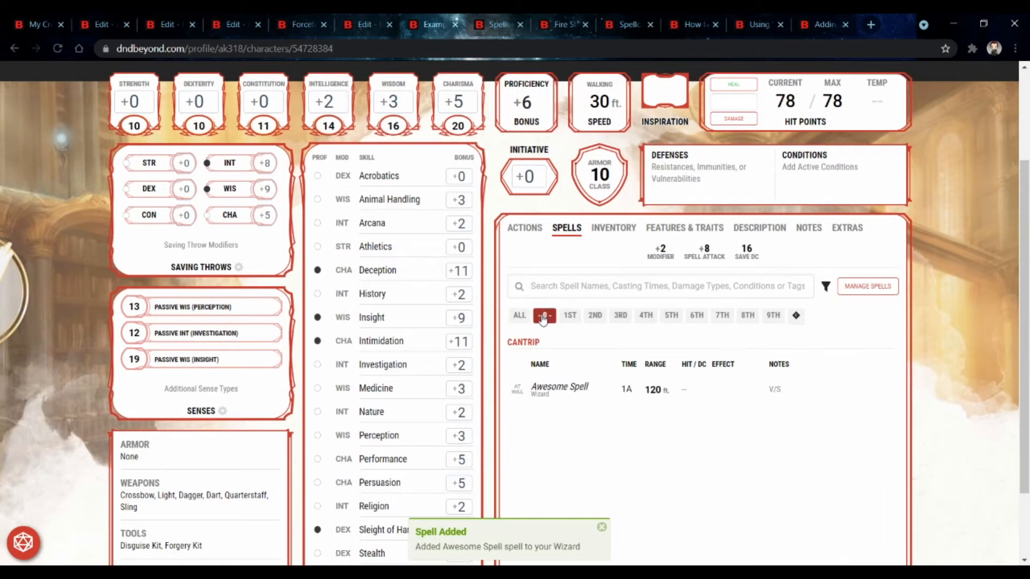
{"action": "left_click", "coordinate": [547, 386]}
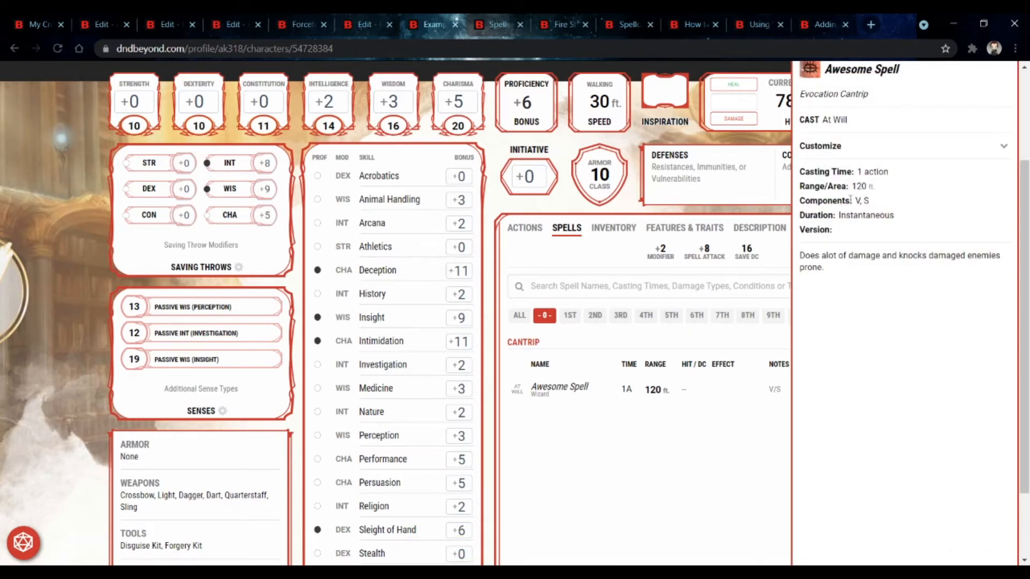
{"action": "left_click", "coordinate": [874, 155]}
{"action": "left_click", "coordinate": [874, 156]}
{"action": "left_click", "coordinate": [61, 50]}
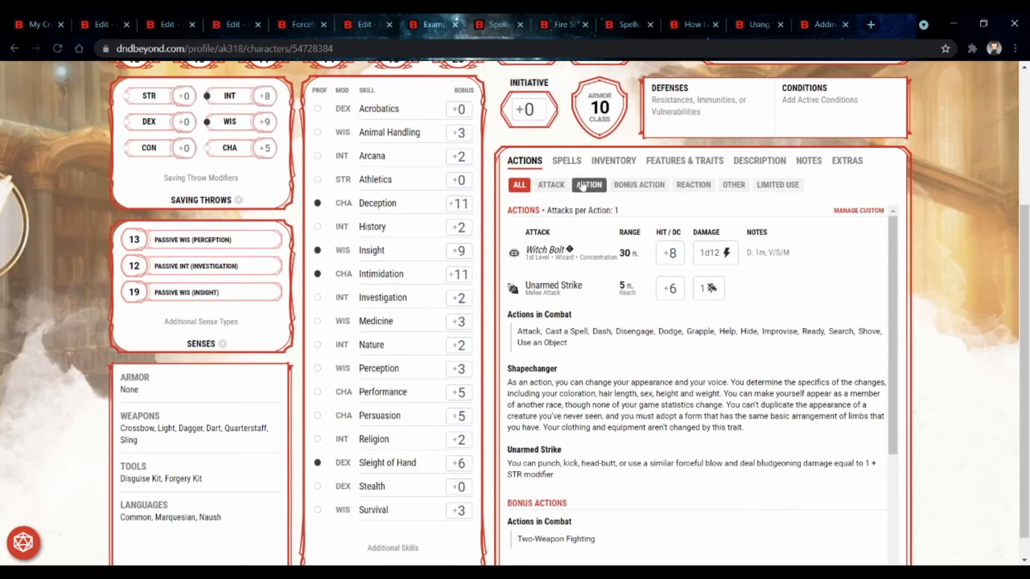
{"action": "left_click", "coordinate": [570, 161]}
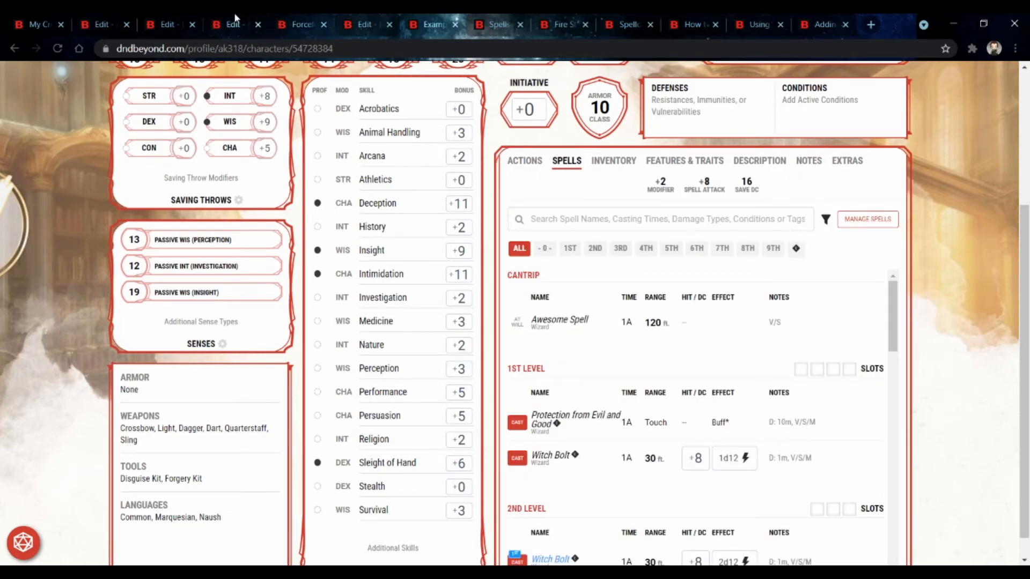
Step: Review the Psychometry homebrew spell's edit form, including its description table and additional information section
{"action": "left_click", "coordinate": [129, 21]}
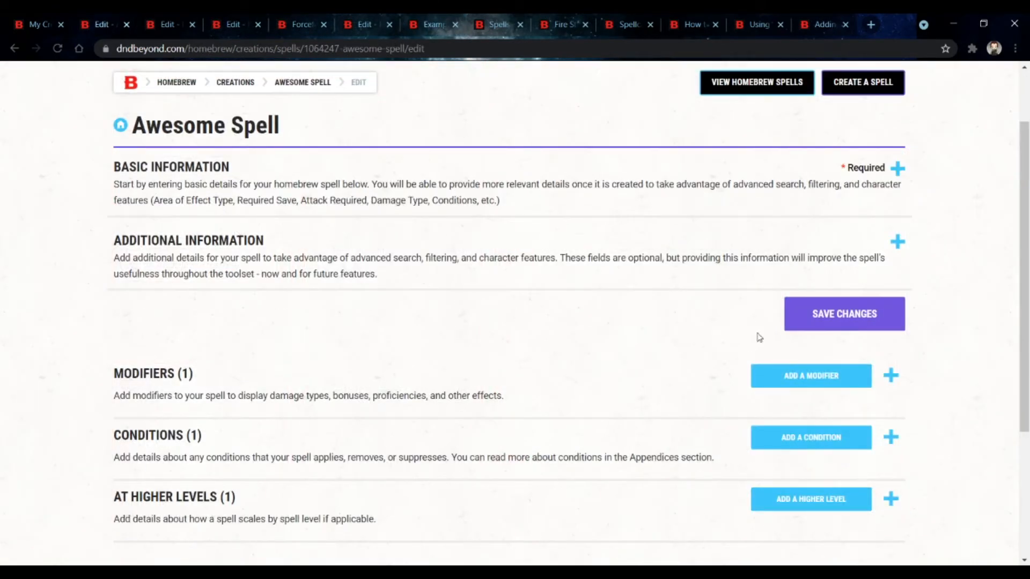
{"action": "left_click", "coordinate": [149, 20]}
{"action": "scroll", "coordinate": [304, 140], "scroll_direction": "up", "scroll_amount": 4}
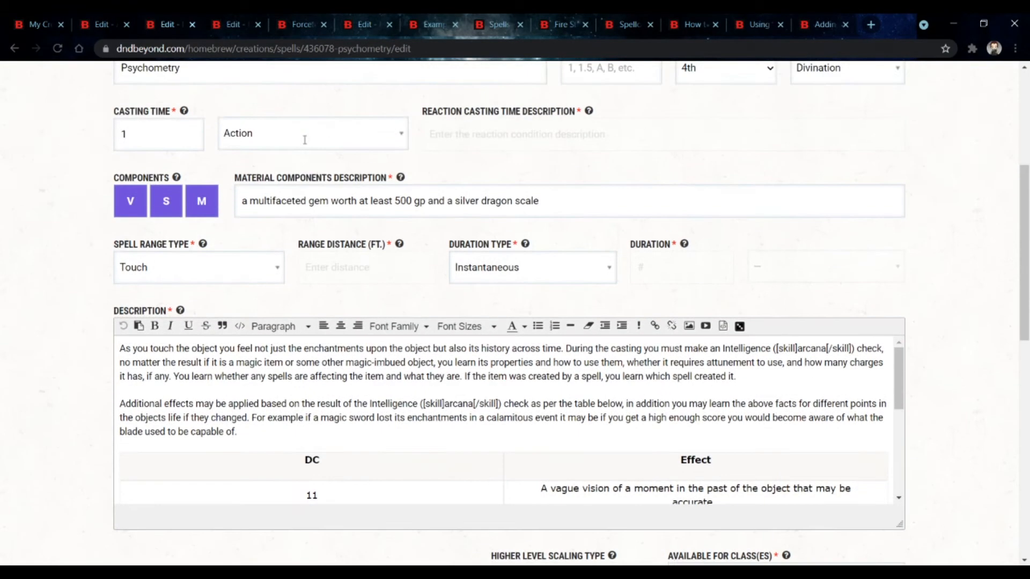
{"action": "scroll", "coordinate": [304, 145], "scroll_direction": "down", "scroll_amount": 4}
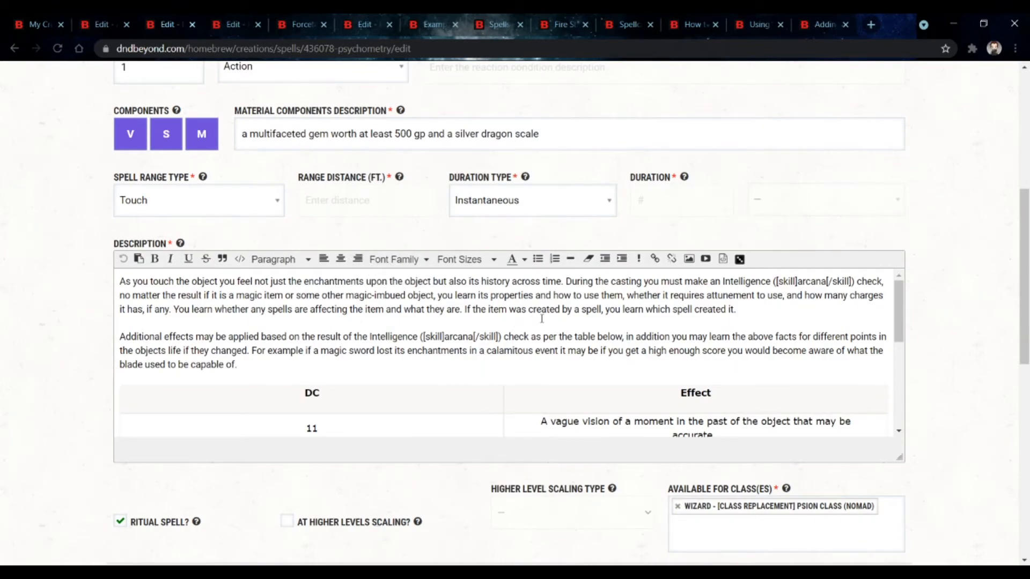
{"action": "scroll", "coordinate": [548, 318], "scroll_direction": "down", "scroll_amount": 3}
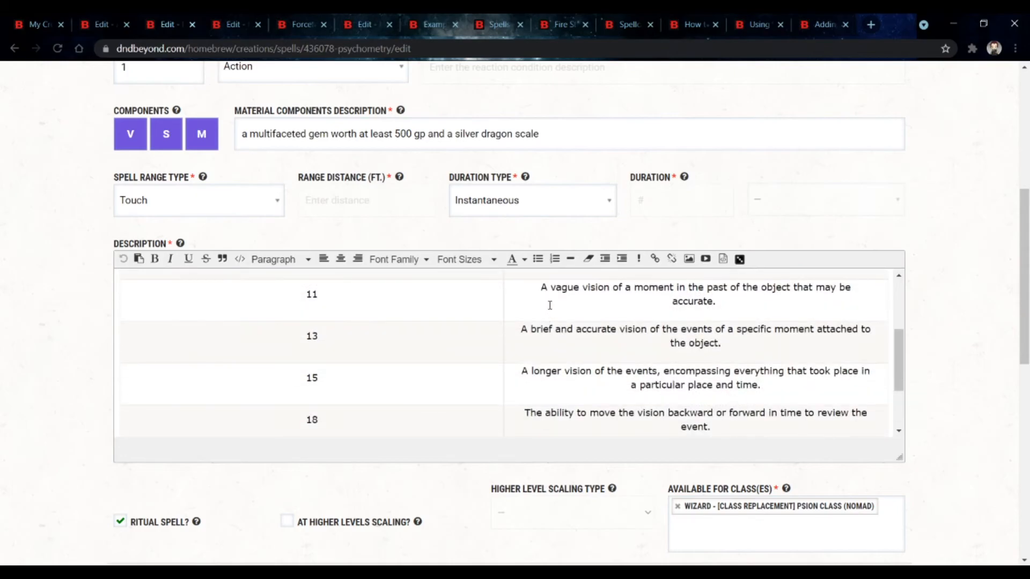
{"action": "scroll", "coordinate": [492, 385], "scroll_direction": "down", "scroll_amount": 2}
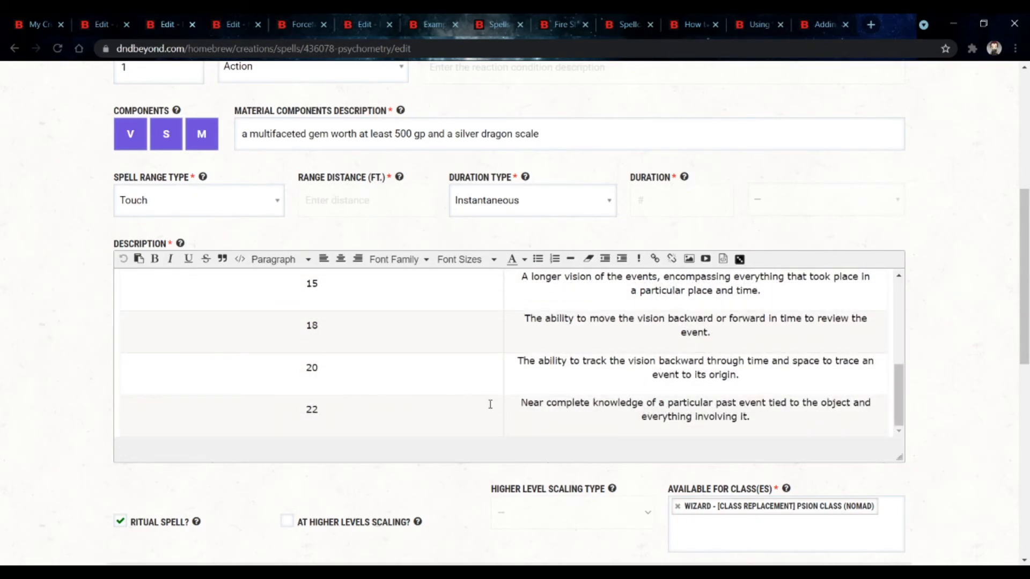
{"action": "scroll", "coordinate": [490, 404], "scroll_direction": "down", "scroll_amount": 3}
{"action": "scroll", "coordinate": [538, 349], "scroll_direction": "up", "scroll_amount": 5}
{"action": "scroll", "coordinate": [618, 453], "scroll_direction": "up", "scroll_amount": 5}
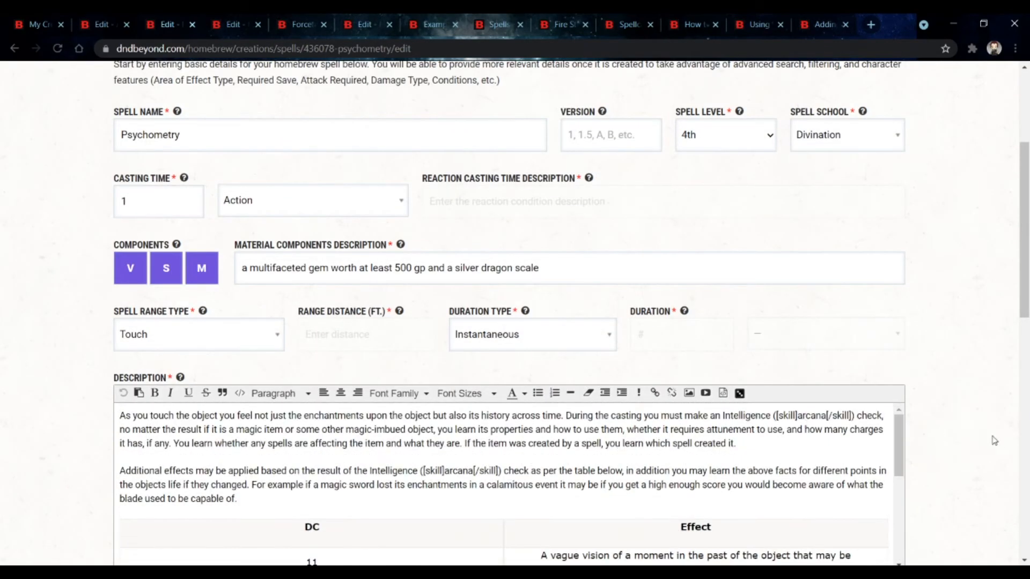
{"action": "scroll", "coordinate": [994, 441], "scroll_direction": "down", "scroll_amount": 3}
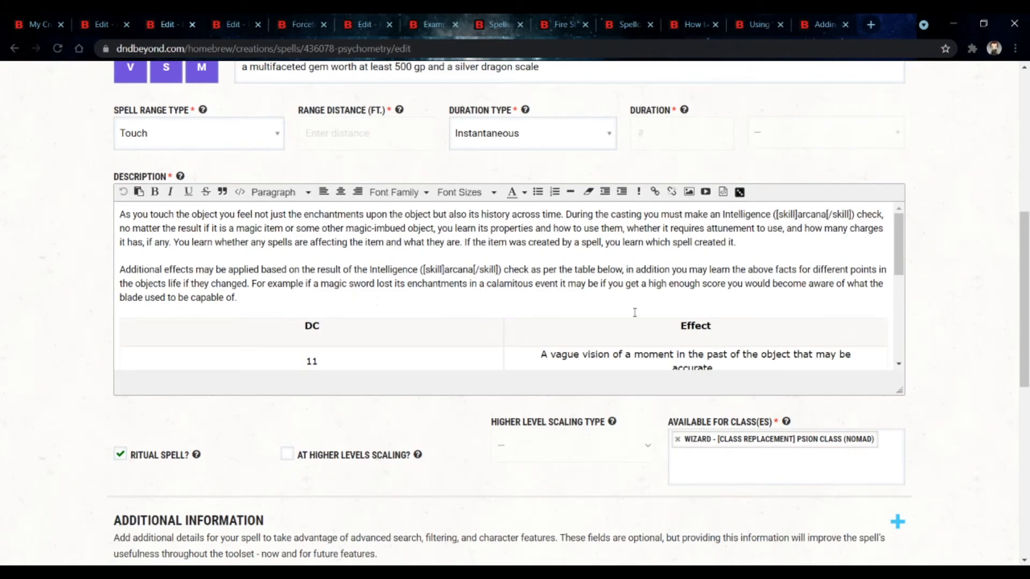
{"action": "scroll", "coordinate": [635, 312], "scroll_direction": "down", "scroll_amount": 3}
{"action": "scroll", "coordinate": [633, 309], "scroll_direction": "down", "scroll_amount": 10}
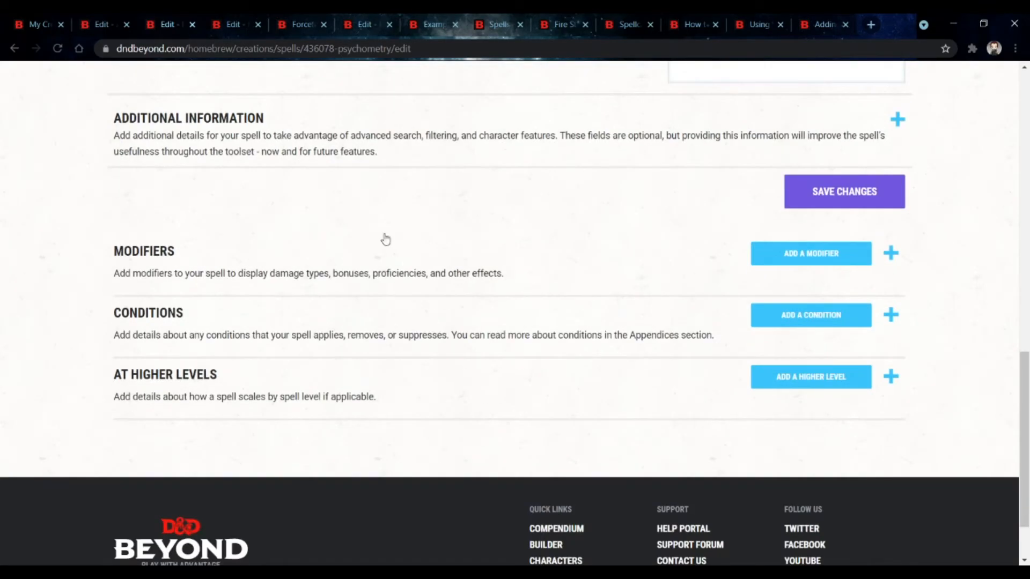
{"action": "left_click", "coordinate": [213, 168]}
{"action": "scroll", "coordinate": [231, 183], "scroll_direction": "down", "scroll_amount": 3}
{"action": "scroll", "coordinate": [248, 95], "scroll_direction": "down", "scroll_amount": 3}
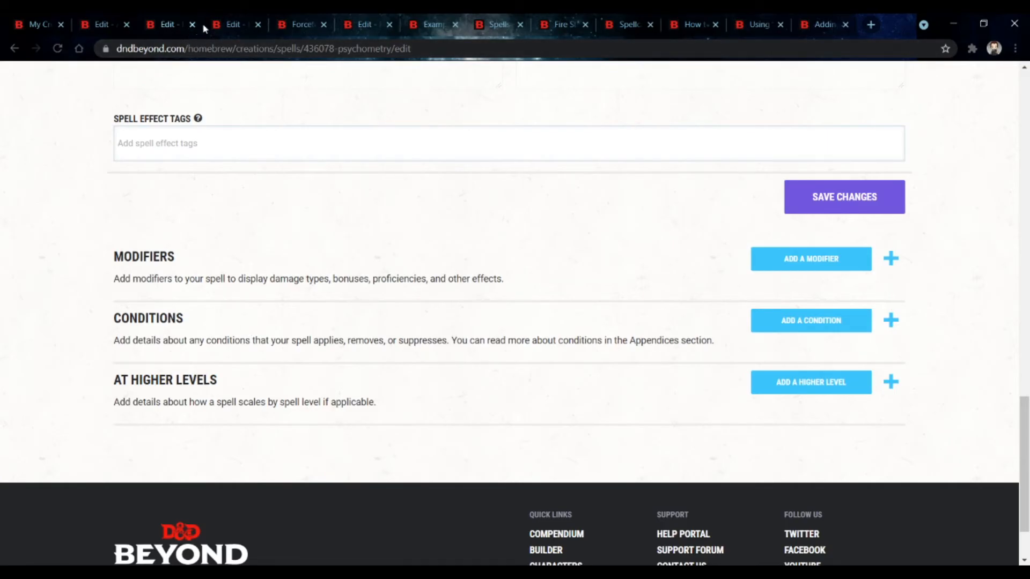
Step: Review the Forceful Push spell's edit form, its description and its At Higher Levels scaling entry
{"action": "left_click", "coordinate": [233, 23]}
{"action": "scroll", "coordinate": [324, 276], "scroll_direction": "up", "scroll_amount": 5}
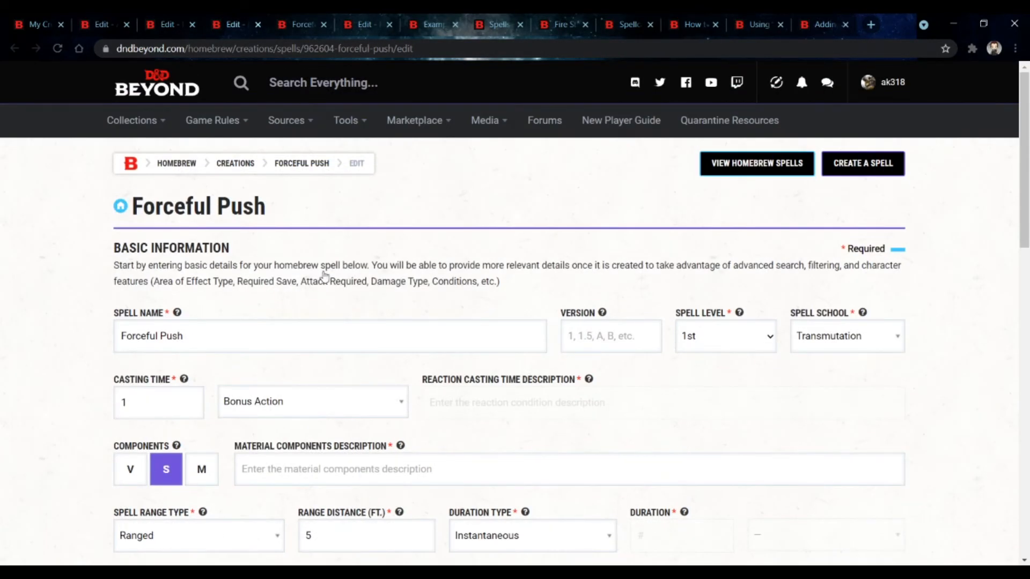
{"action": "scroll", "coordinate": [325, 276], "scroll_direction": "down", "scroll_amount": 4}
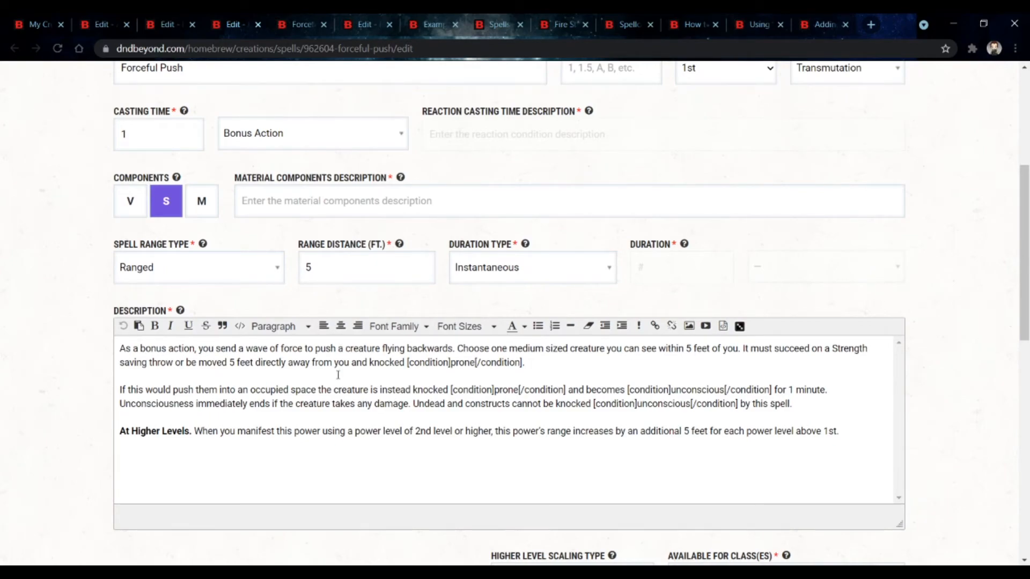
{"action": "scroll", "coordinate": [338, 375], "scroll_direction": "down", "scroll_amount": 1}
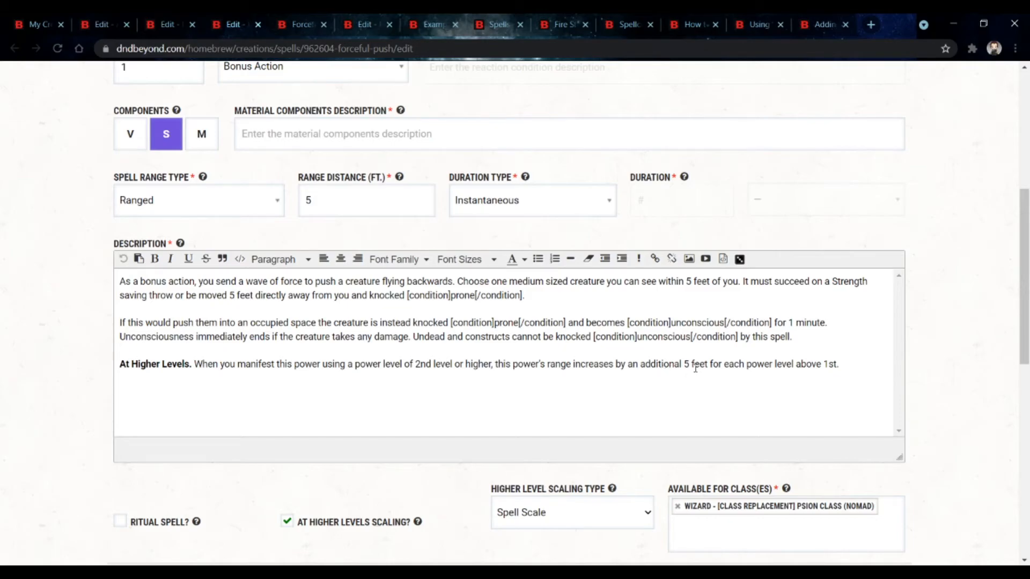
{"action": "scroll", "coordinate": [446, 406], "scroll_direction": "down", "scroll_amount": 7}
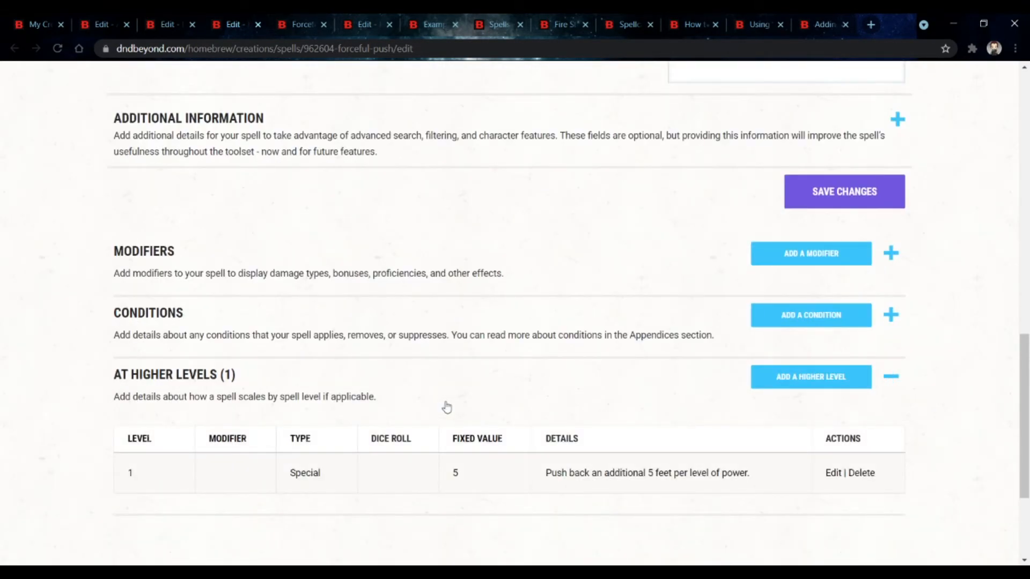
{"action": "left_click_drag", "start_coordinate": [289, 483], "coordinate": [321, 484]}
{"action": "left_click", "coordinate": [322, 484]}
{"action": "left_click", "coordinate": [328, 412]}
{"action": "scroll", "coordinate": [304, 339], "scroll_direction": "up", "scroll_amount": 4}
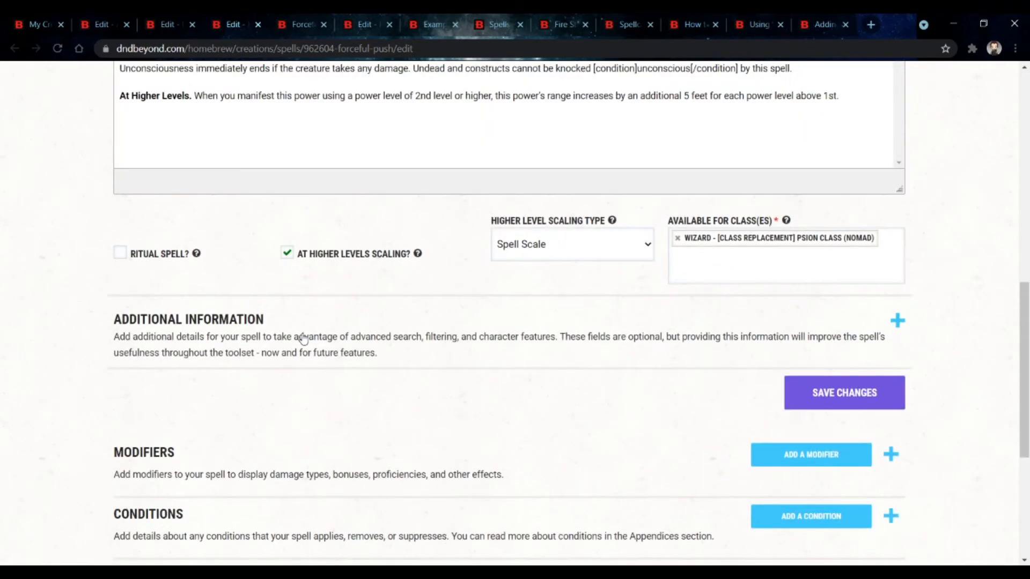
{"action": "scroll", "coordinate": [304, 338], "scroll_direction": "up", "scroll_amount": 3}
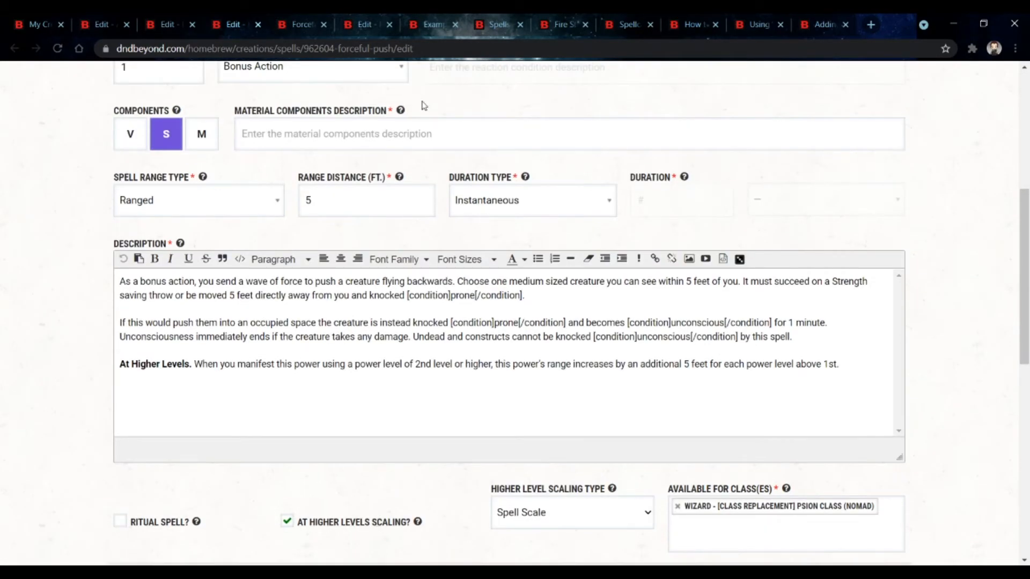
Step: Review the Mind Storm spell's edit form, including its higher-level scaling and additional information fields
{"action": "left_click", "coordinate": [304, 24]}
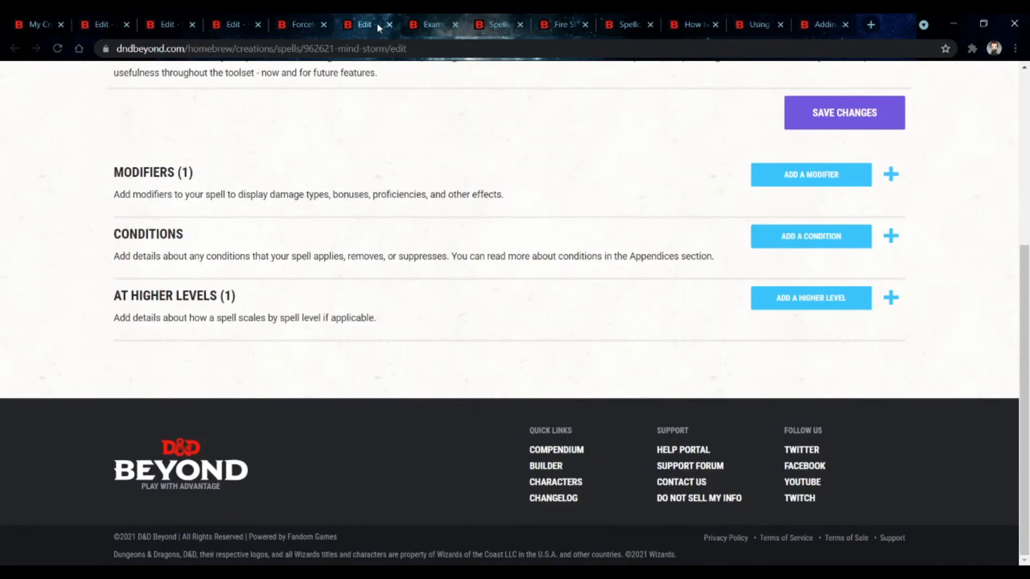
{"action": "left_click", "coordinate": [375, 25]}
{"action": "scroll", "coordinate": [342, 202], "scroll_direction": "up", "scroll_amount": 4}
{"action": "scroll", "coordinate": [341, 196], "scroll_direction": "down", "scroll_amount": 3}
{"action": "left_click", "coordinate": [370, 134]}
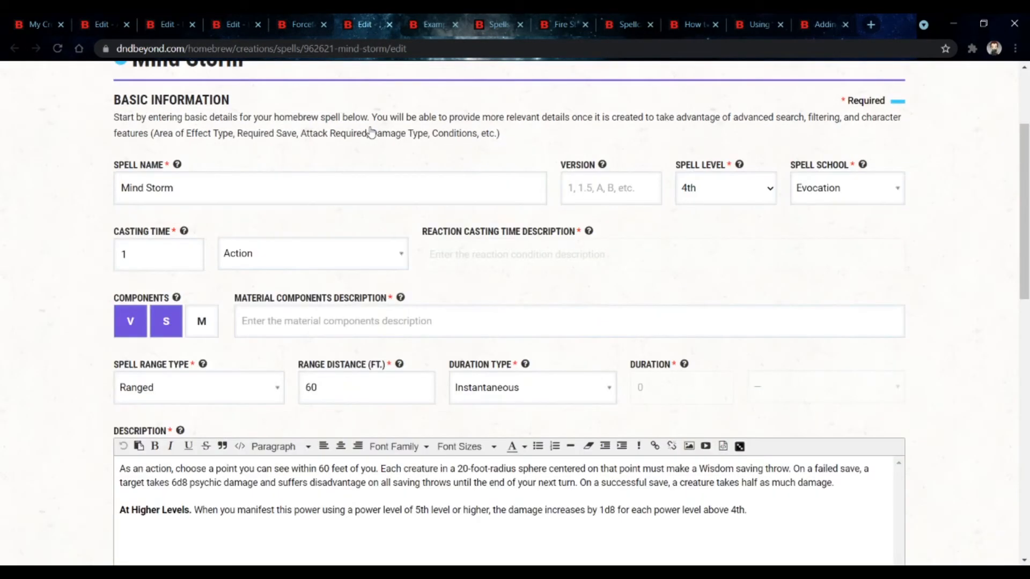
{"action": "scroll", "coordinate": [427, 255], "scroll_direction": "down", "scroll_amount": 4}
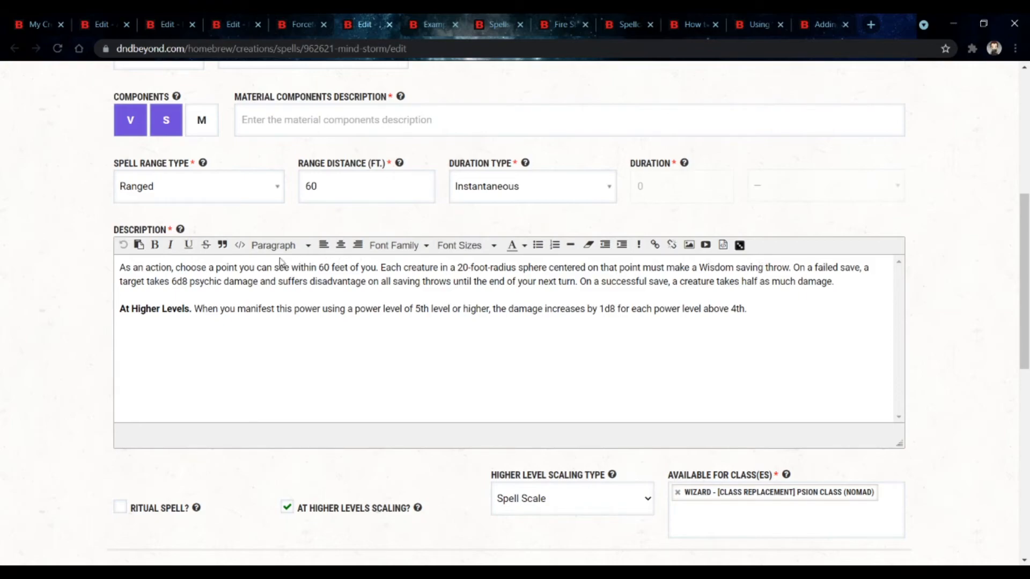
{"action": "scroll", "coordinate": [381, 363], "scroll_direction": "down", "scroll_amount": 5}
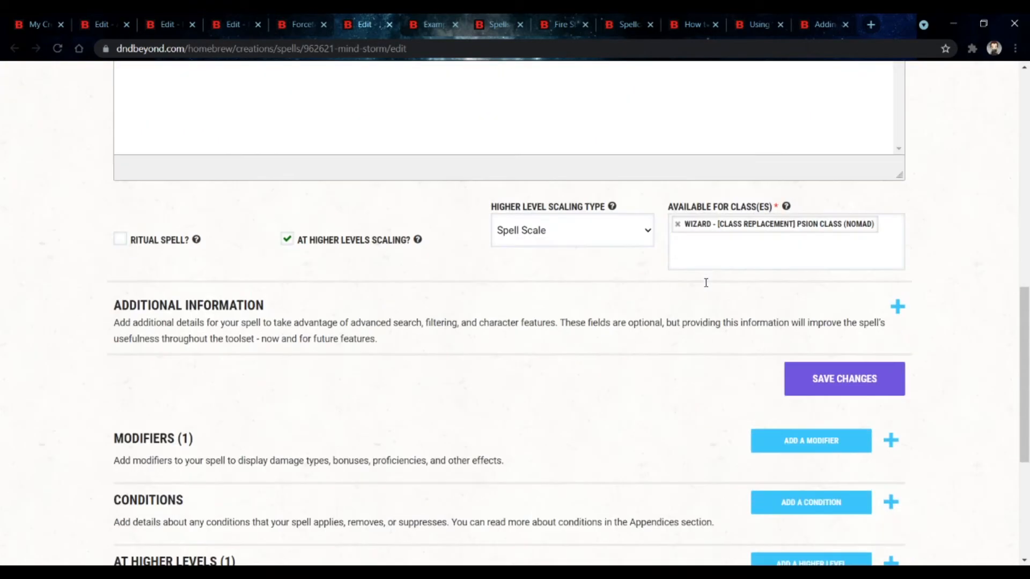
{"action": "left_click", "coordinate": [387, 326]}
{"action": "scroll", "coordinate": [483, 298], "scroll_direction": "down", "scroll_amount": 4}
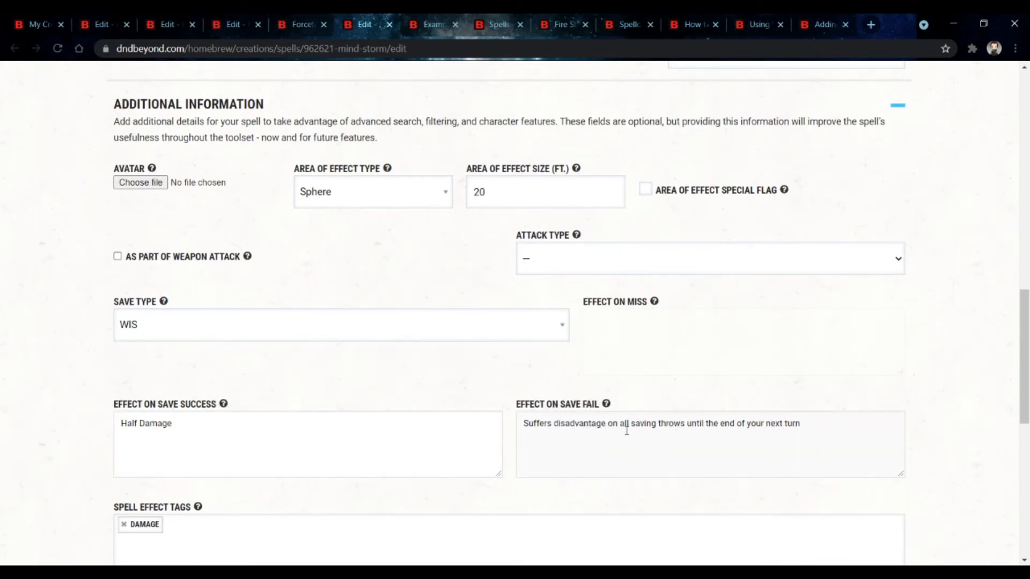
{"action": "scroll", "coordinate": [391, 343], "scroll_direction": "down", "scroll_amount": 8}
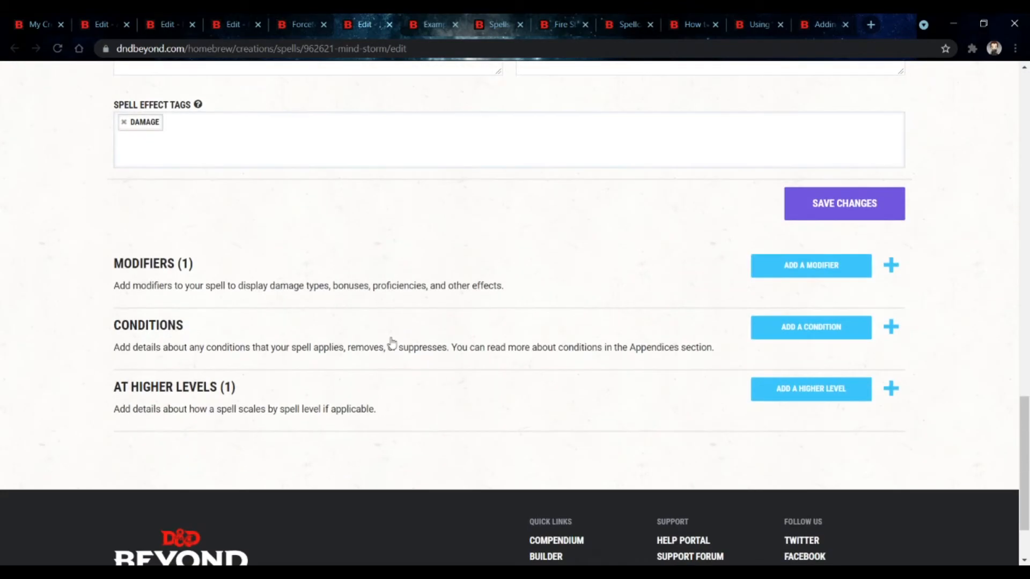
Step: Examine the Mind Storm spell's modifier and At Higher Levels scaling entries in detail
{"action": "left_click", "coordinate": [362, 284]}
{"action": "scroll", "coordinate": [397, 314], "scroll_direction": "down", "scroll_amount": 3}
{"action": "left_click", "coordinate": [471, 370]}
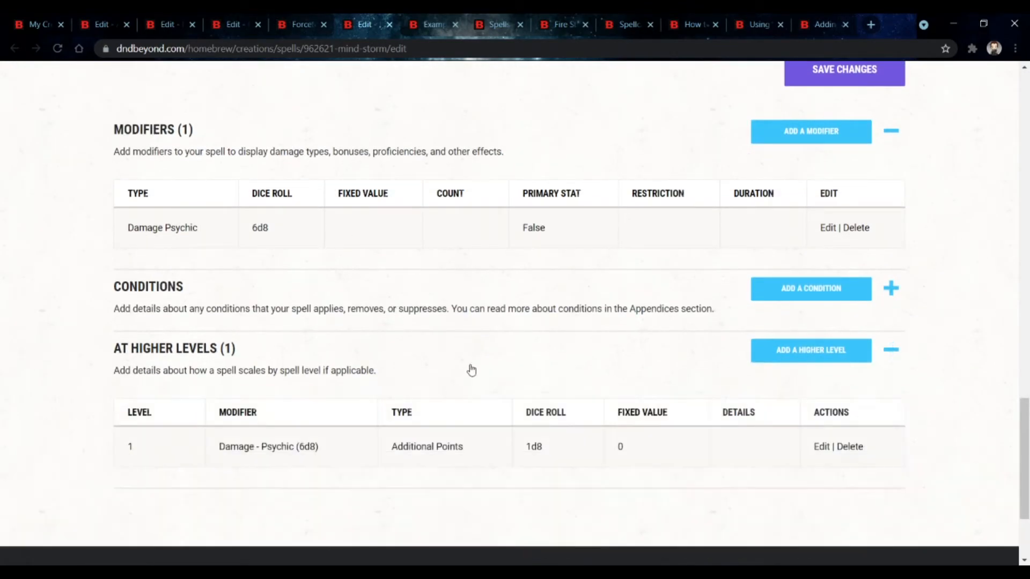
{"action": "scroll", "coordinate": [470, 370], "scroll_direction": "down", "scroll_amount": 3}
{"action": "left_click_drag", "start_coordinate": [123, 309], "coordinate": [168, 307]}
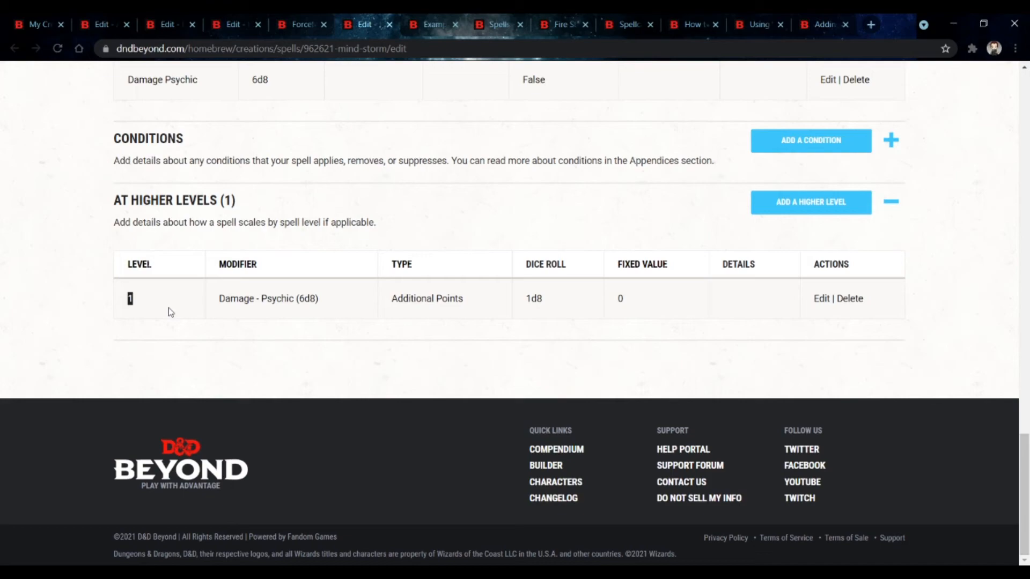
{"action": "left_click_drag", "start_coordinate": [378, 311], "coordinate": [456, 313]}
{"action": "left_click", "coordinate": [517, 289]}
{"action": "left_click_drag", "start_coordinate": [501, 292], "coordinate": [361, 295]}
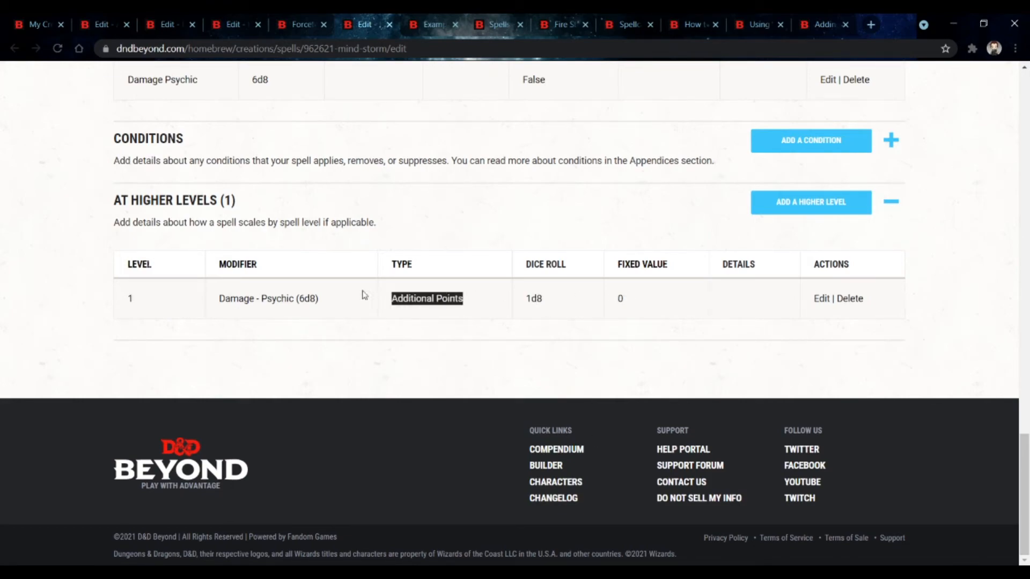
{"action": "left_click", "coordinate": [361, 295]}
{"action": "double_click", "coordinate": [554, 301]}
{"action": "left_click", "coordinate": [591, 301]}
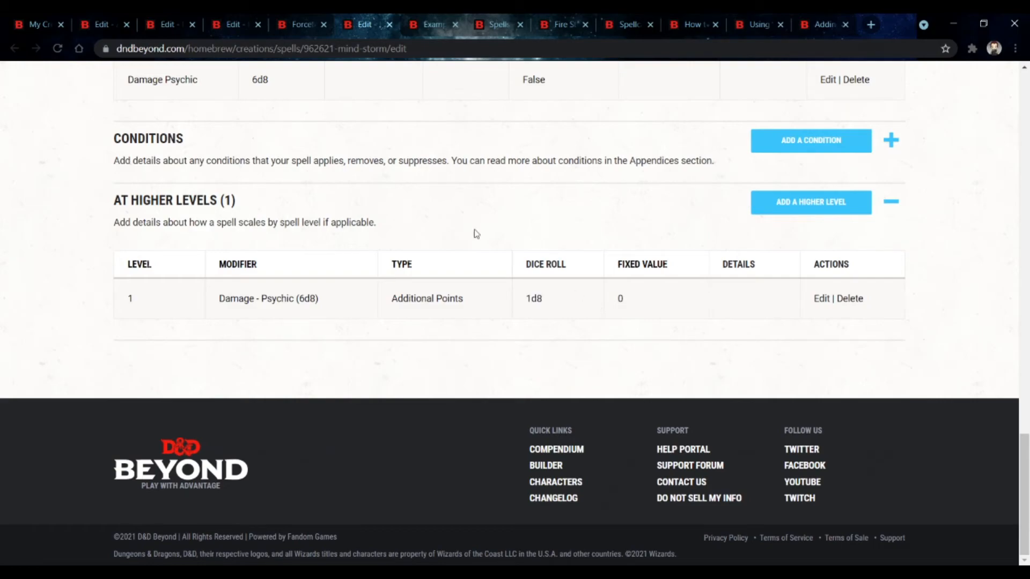
Step: Edit Awesome Spell's higher-level entry to use the Additional Points scale effect with a dice count of 2
{"action": "left_click", "coordinate": [121, 26]}
{"action": "scroll", "coordinate": [287, 281], "scroll_direction": "down", "scroll_amount": 5}
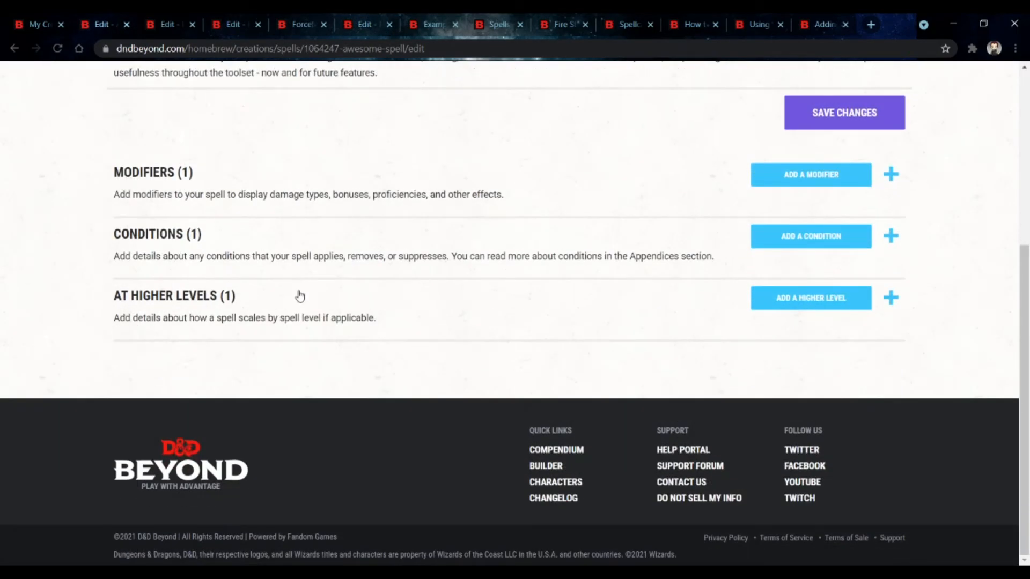
{"action": "left_click", "coordinate": [299, 295]}
{"action": "left_click", "coordinate": [816, 396]}
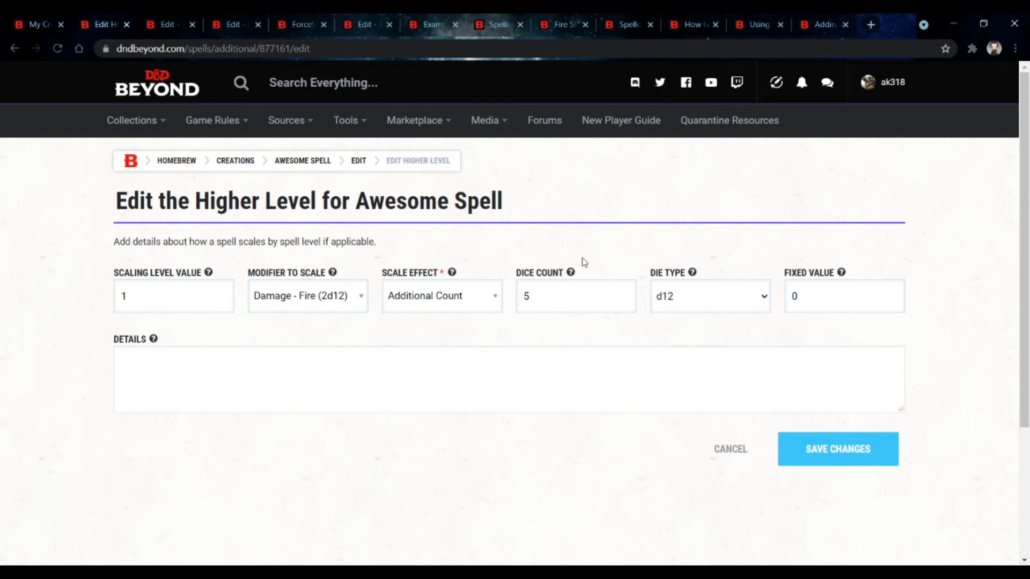
{"action": "mouse_move", "coordinate": [571, 273]}
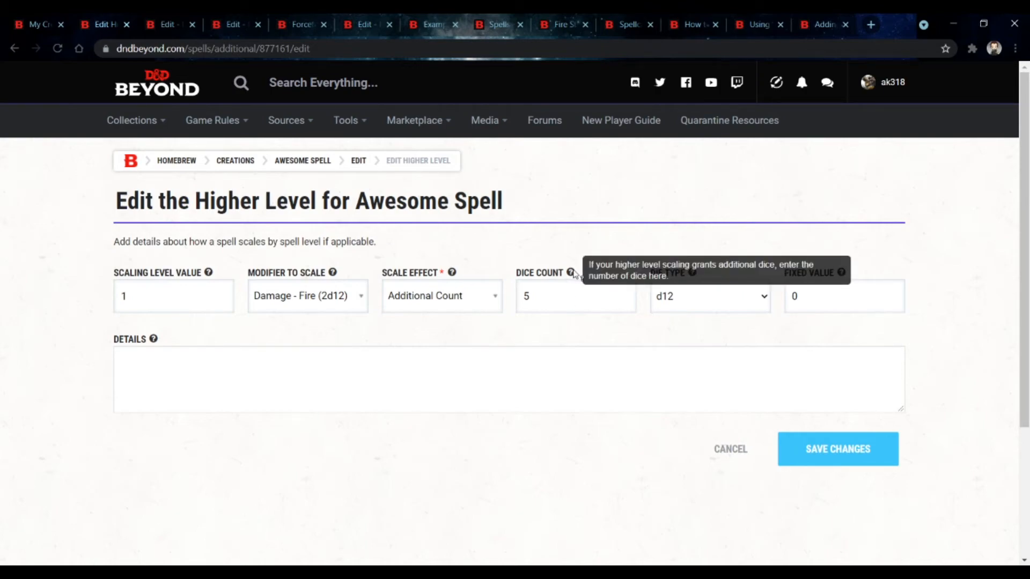
{"action": "left_click", "coordinate": [493, 296]}
{"action": "left_click", "coordinate": [424, 400]}
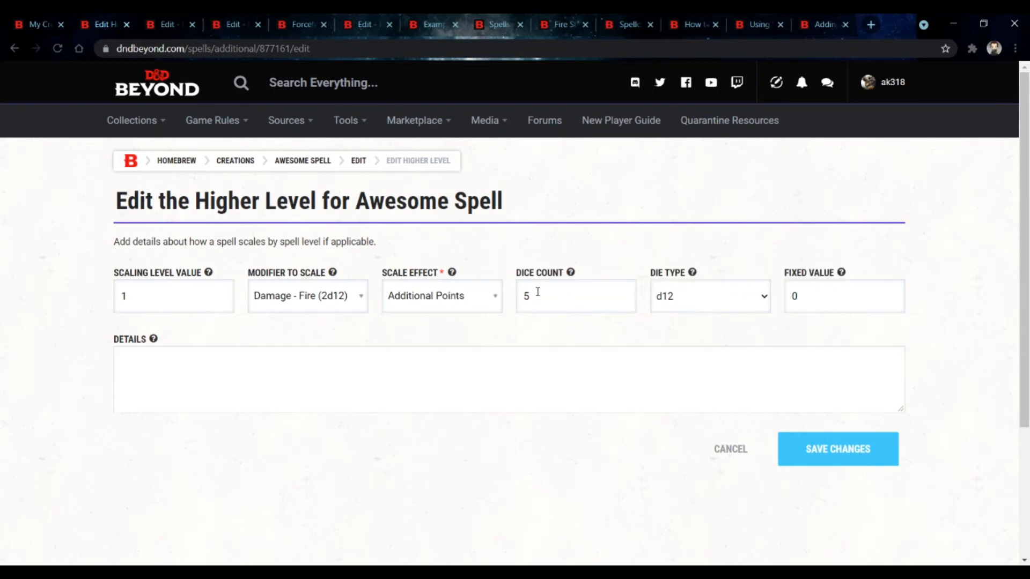
{"action": "left_click_drag", "start_coordinate": [538, 291], "coordinate": [526, 294]}
{"action": "type", "text": "2"}
{"action": "scroll", "coordinate": [736, 333], "scroll_direction": "up", "scroll_amount": 6}
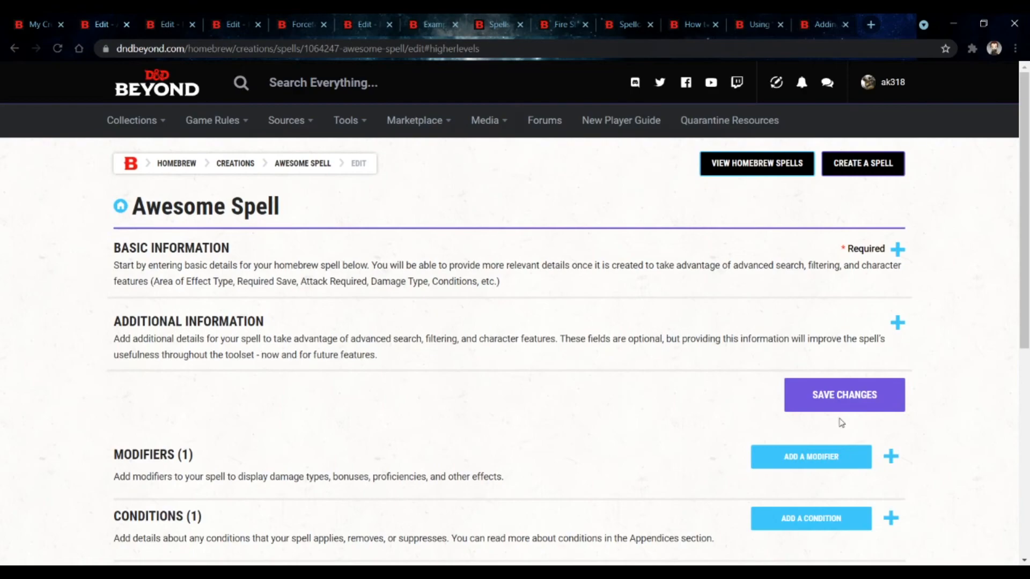
{"action": "left_click", "coordinate": [839, 403]}
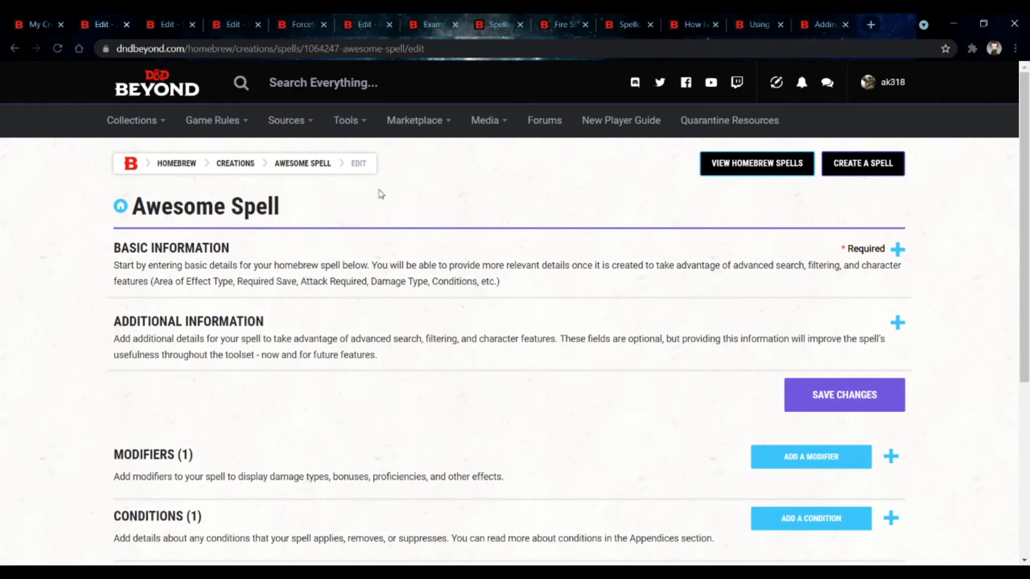
Step: Reload the Example character sheet and open its spell list
{"action": "left_click", "coordinate": [429, 24]}
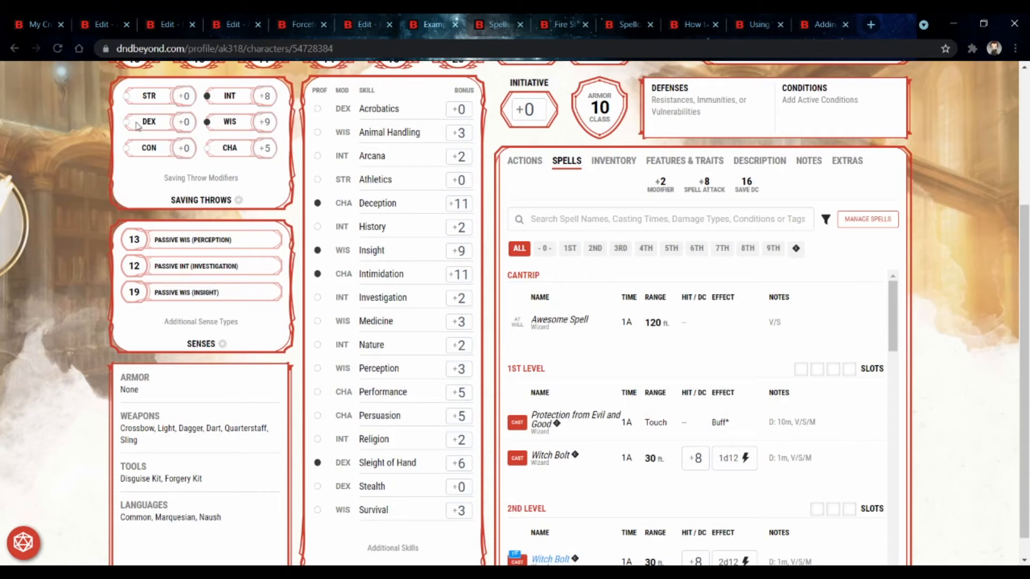
{"action": "left_click", "coordinate": [54, 56]}
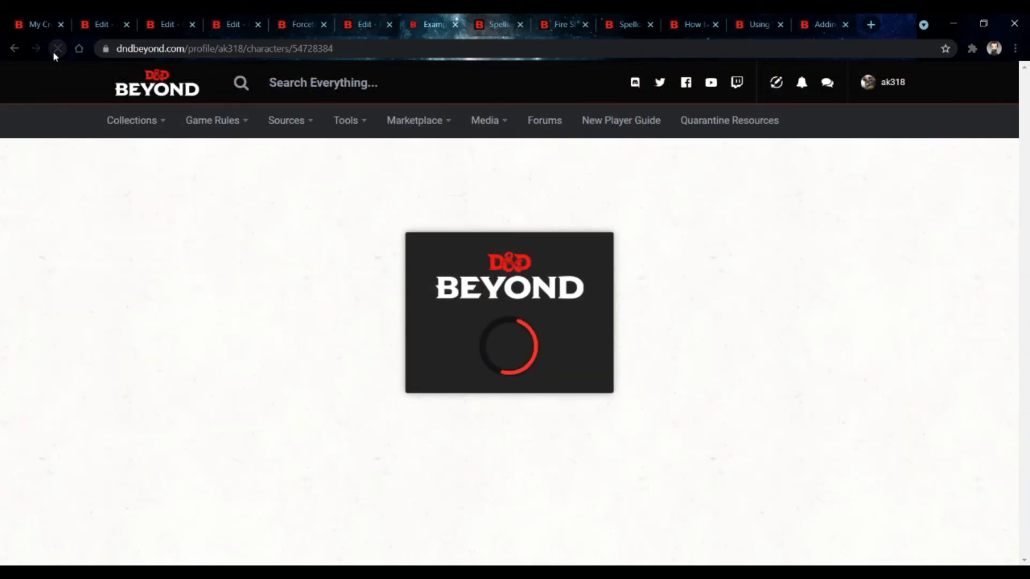
{"action": "scroll", "coordinate": [658, 388], "scroll_direction": "down", "scroll_amount": 1}
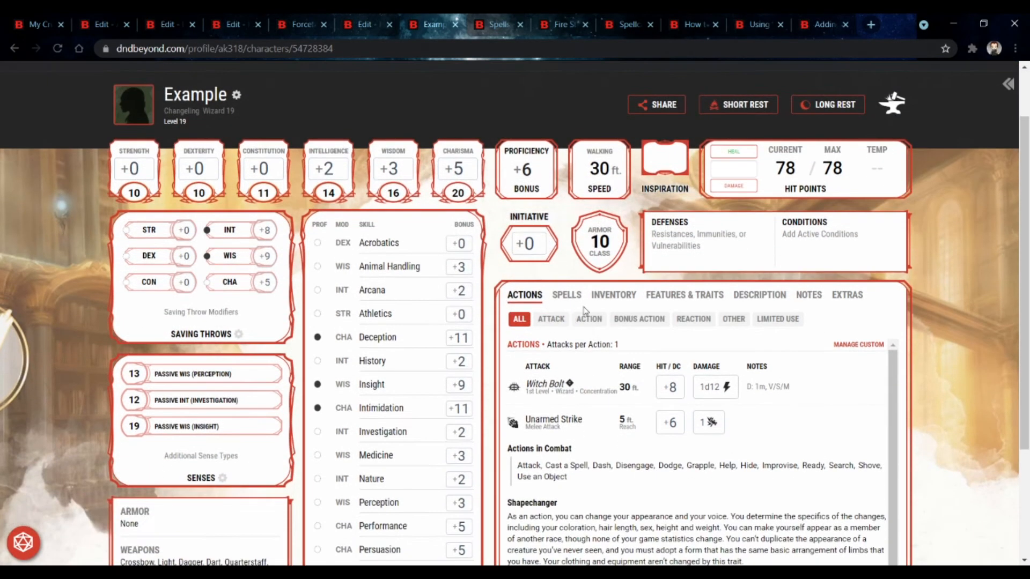
{"action": "left_click", "coordinate": [571, 296]}
{"action": "scroll", "coordinate": [665, 398], "scroll_direction": "down", "scroll_amount": 2}
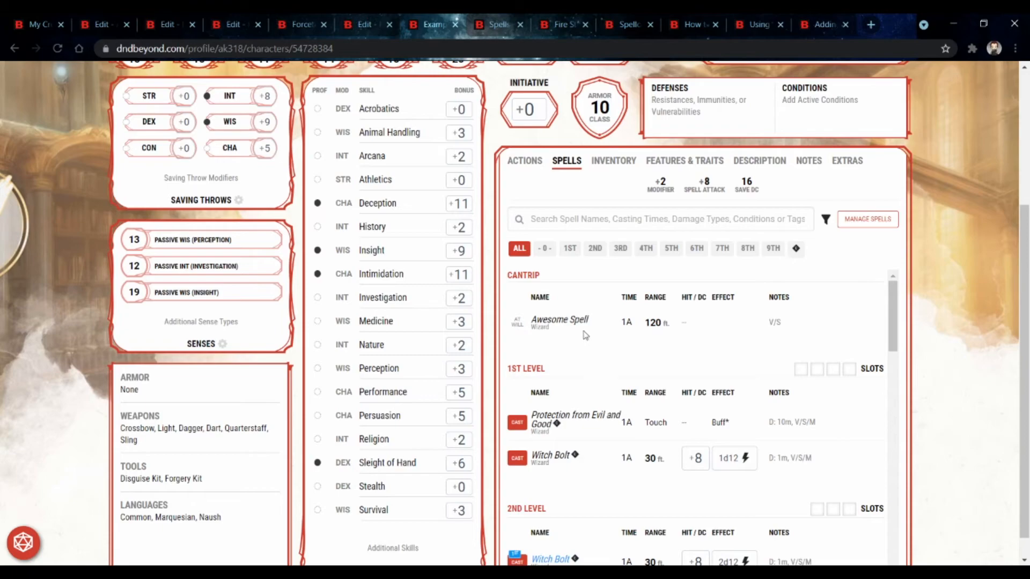
Step: Browse the open reference tabs of Forceful Push, the spell list, Fire Storm and Psychometry
{"action": "left_click", "coordinate": [222, 25]}
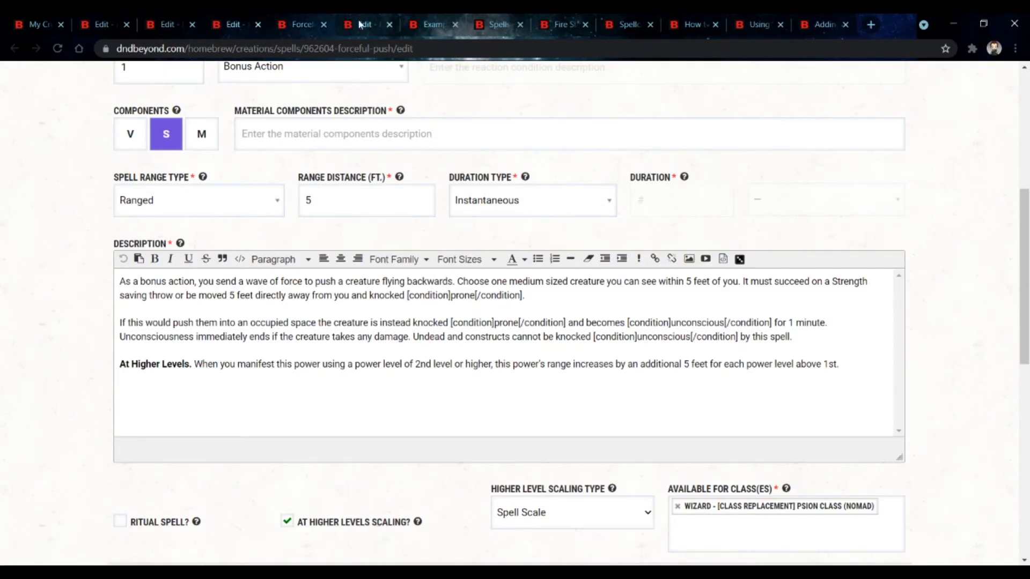
{"action": "left_click", "coordinate": [431, 24]}
{"action": "left_click", "coordinate": [485, 27]}
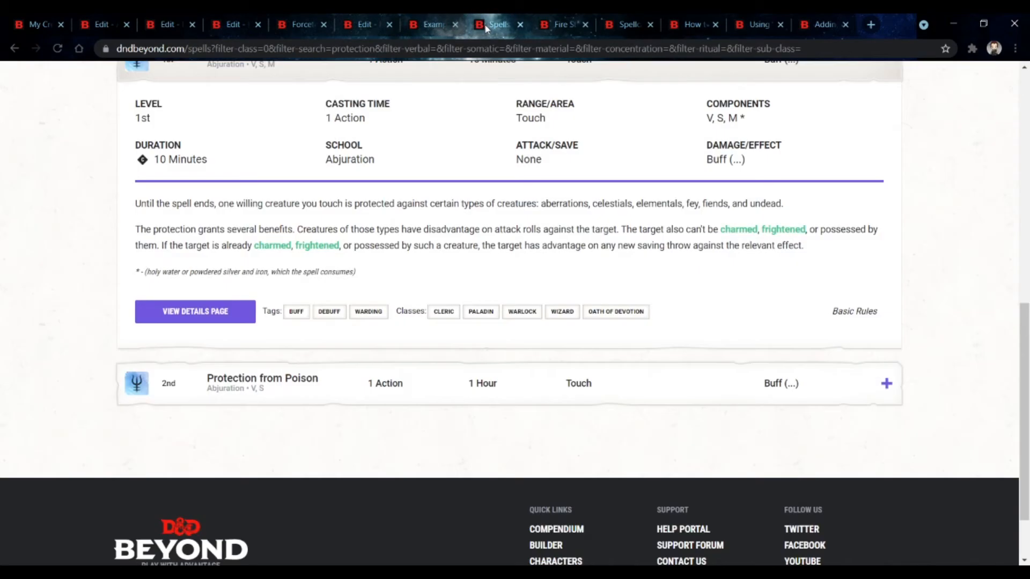
{"action": "left_click", "coordinate": [555, 30]}
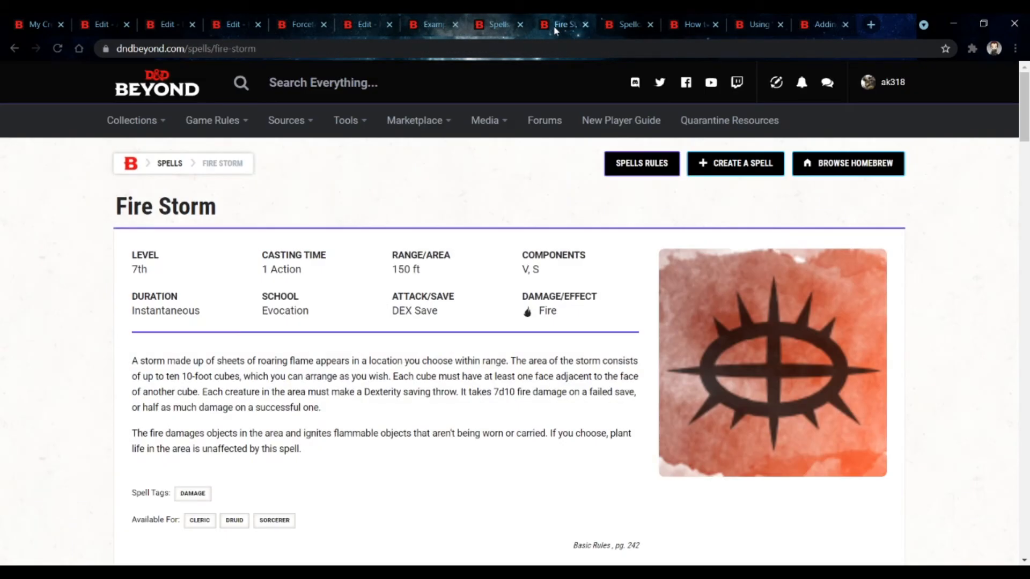
{"action": "left_click", "coordinate": [164, 24]}
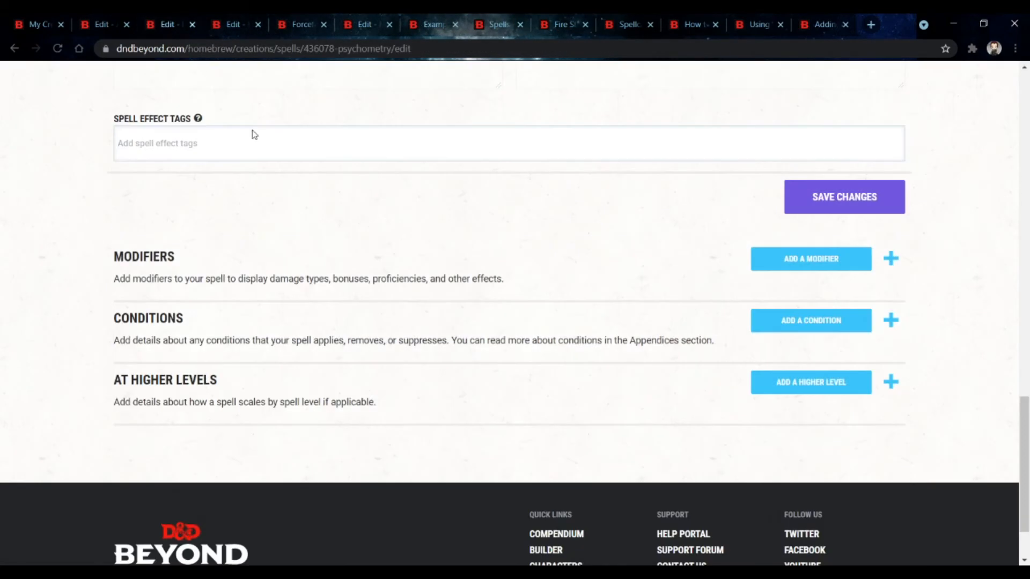
{"action": "scroll", "coordinate": [303, 184], "scroll_direction": "up", "scroll_amount": 15}
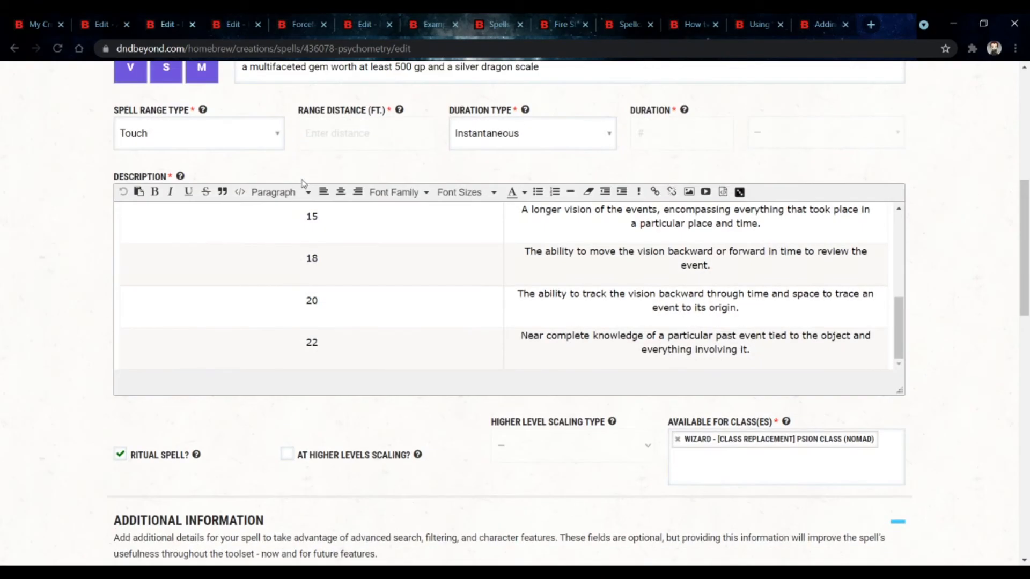
{"action": "scroll", "coordinate": [303, 183], "scroll_direction": "up", "scroll_amount": 1}
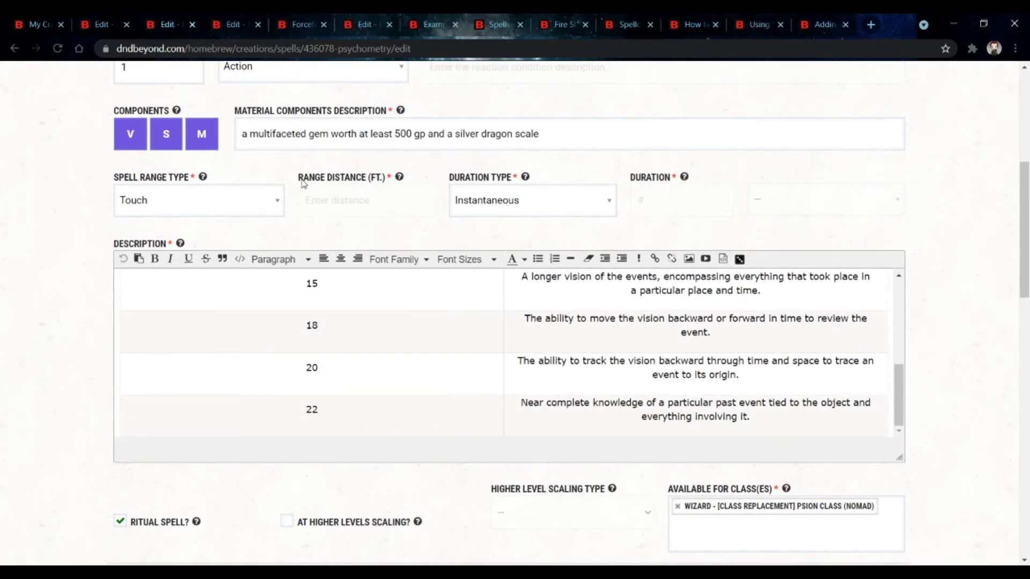
{"action": "left_click", "coordinate": [370, 28]}
Step: Scroll through the character's spell list across all spell levels to compare scaling damage
{"action": "left_click", "coordinate": [432, 24]}
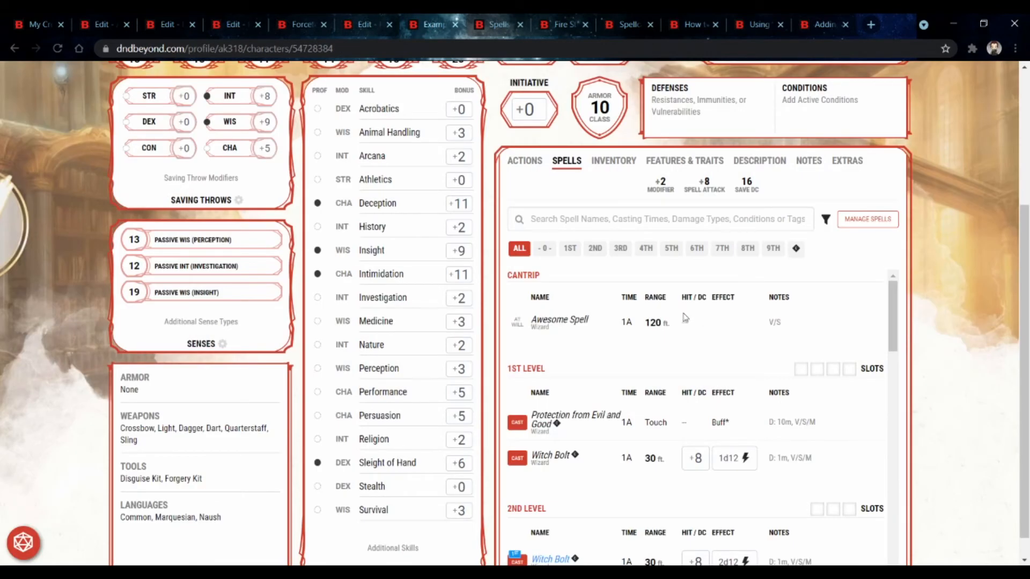
{"action": "scroll", "coordinate": [684, 317], "scroll_direction": "down", "scroll_amount": 2}
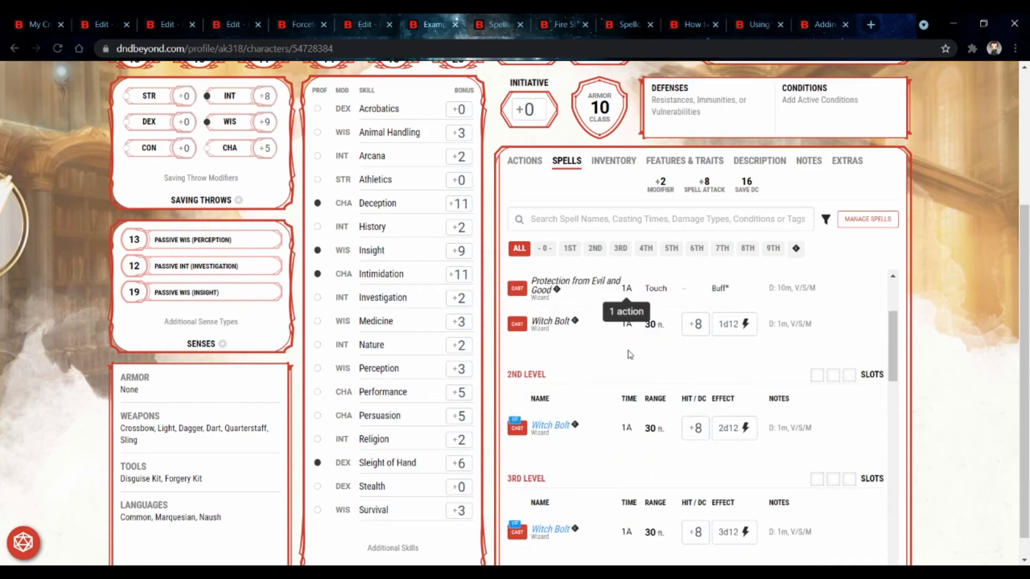
{"action": "scroll", "coordinate": [628, 351], "scroll_direction": "down", "scroll_amount": 1}
{"action": "scroll", "coordinate": [767, 364], "scroll_direction": "down", "scroll_amount": 3}
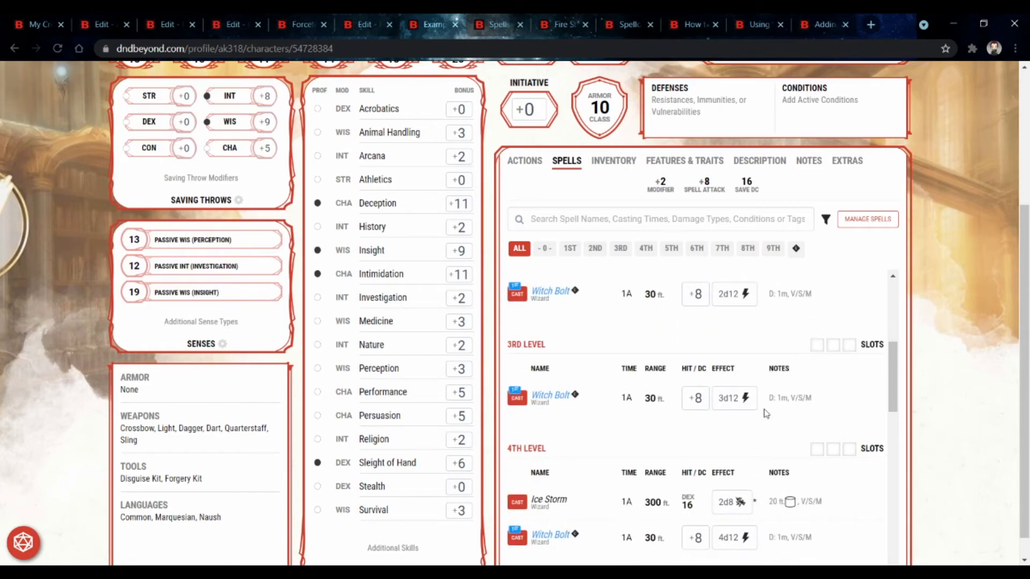
{"action": "scroll", "coordinate": [767, 410], "scroll_direction": "down", "scroll_amount": 2}
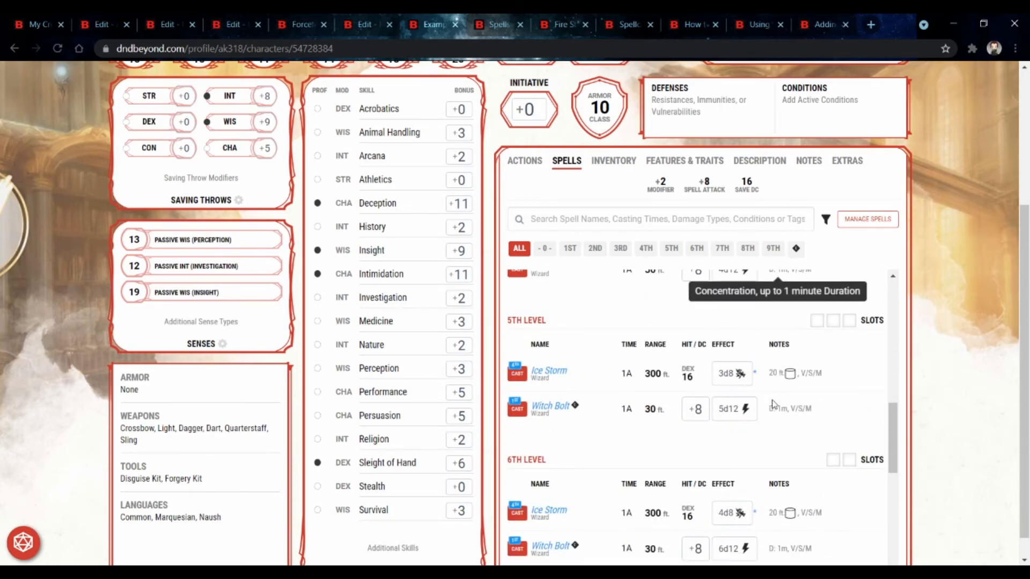
{"action": "scroll", "coordinate": [742, 413], "scroll_direction": "down", "scroll_amount": 3}
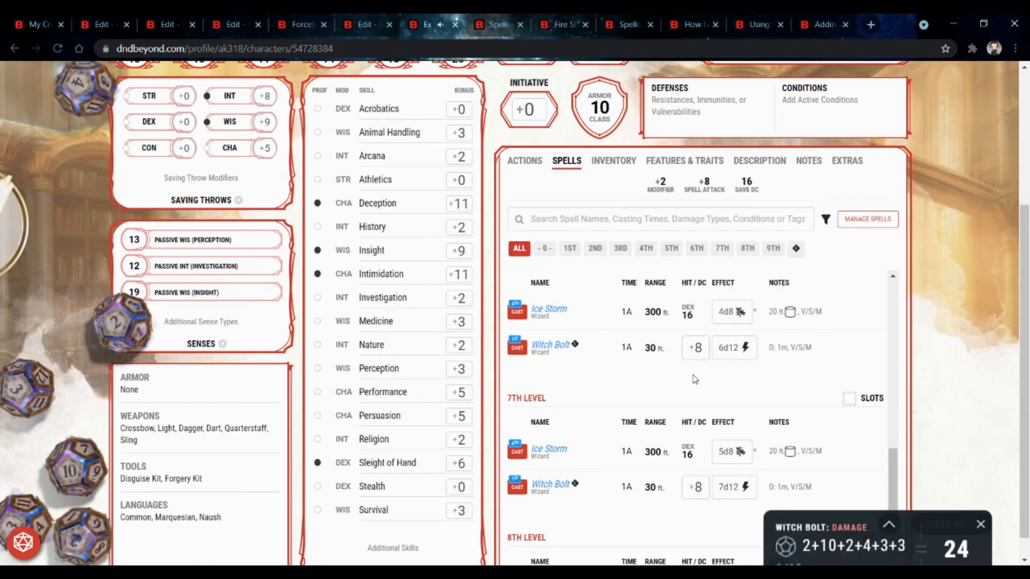
{"action": "scroll", "coordinate": [695, 378], "scroll_direction": "down", "scroll_amount": 3}
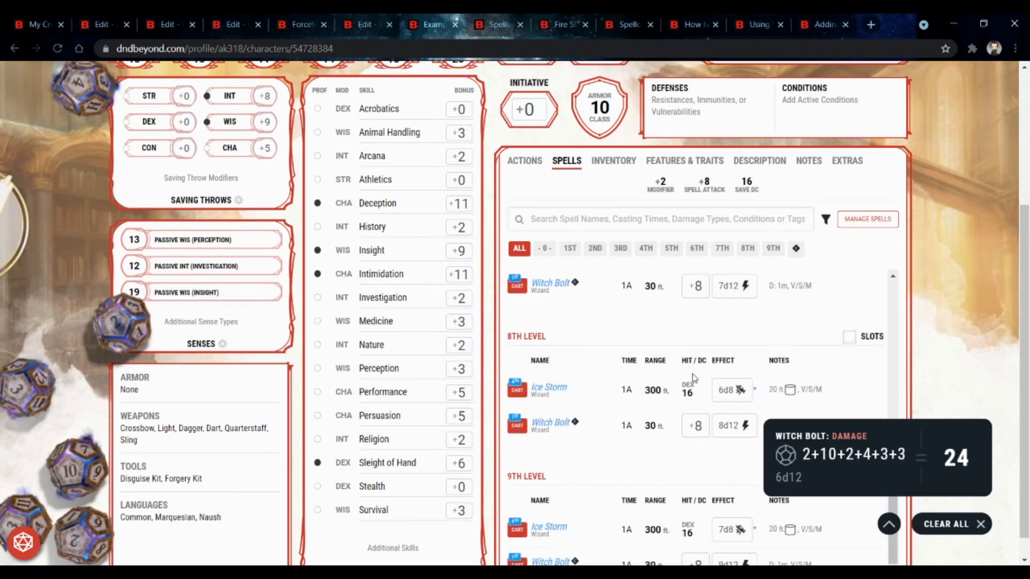
{"action": "scroll", "coordinate": [694, 378], "scroll_direction": "down", "scroll_amount": 1}
{"action": "scroll", "coordinate": [858, 405], "scroll_direction": "down", "scroll_amount": 1}
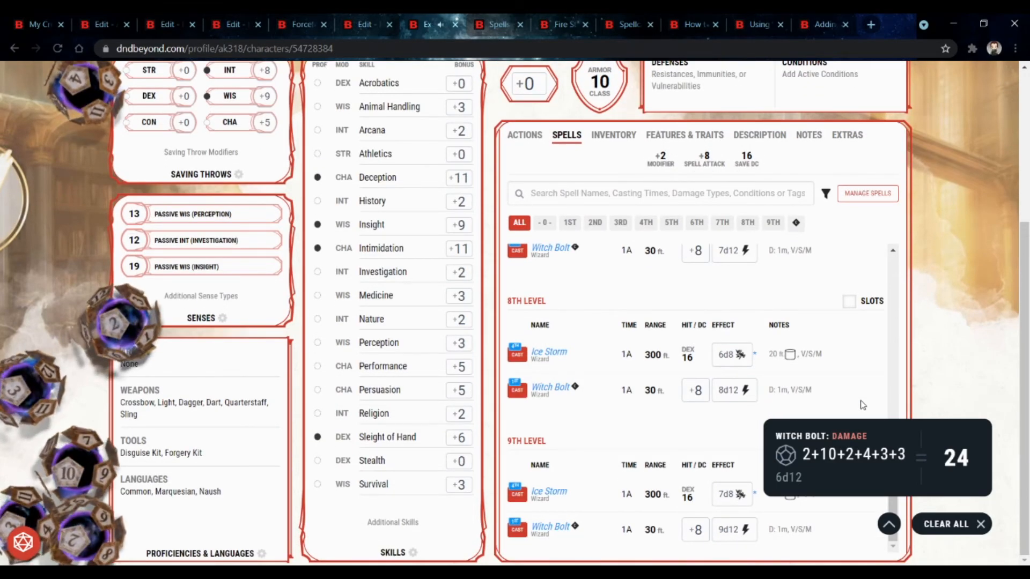
{"action": "scroll", "coordinate": [862, 405], "scroll_direction": "up", "scroll_amount": 7}
{"action": "scroll", "coordinate": [862, 404], "scroll_direction": "down", "scroll_amount": 7}
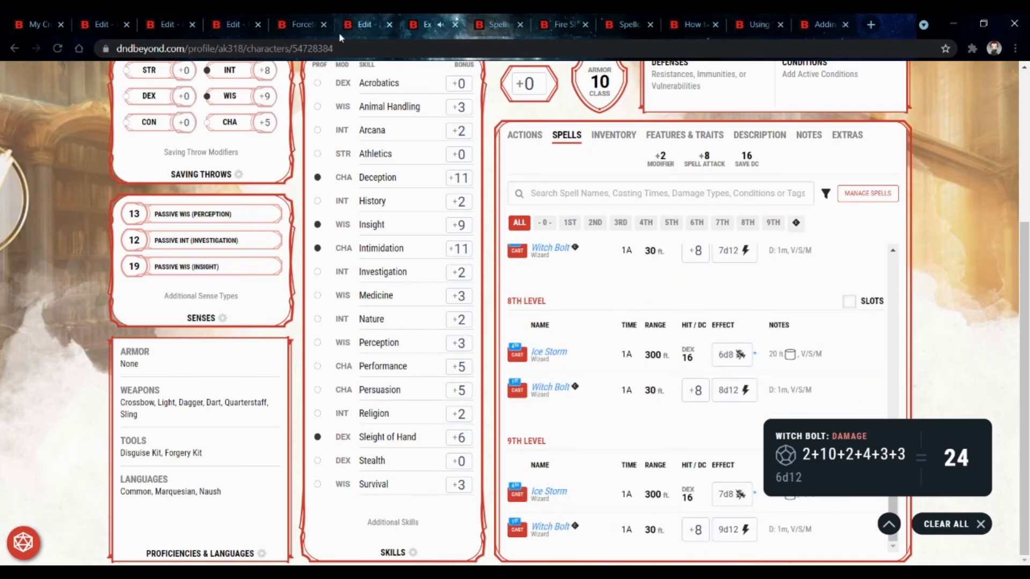
Step: Review Awesome Spell's edit form, including its description and additional information fields
{"action": "left_click", "coordinate": [101, 24]}
{"action": "left_click", "coordinate": [407, 326]}
{"action": "scroll", "coordinate": [409, 329], "scroll_direction": "down", "scroll_amount": 5}
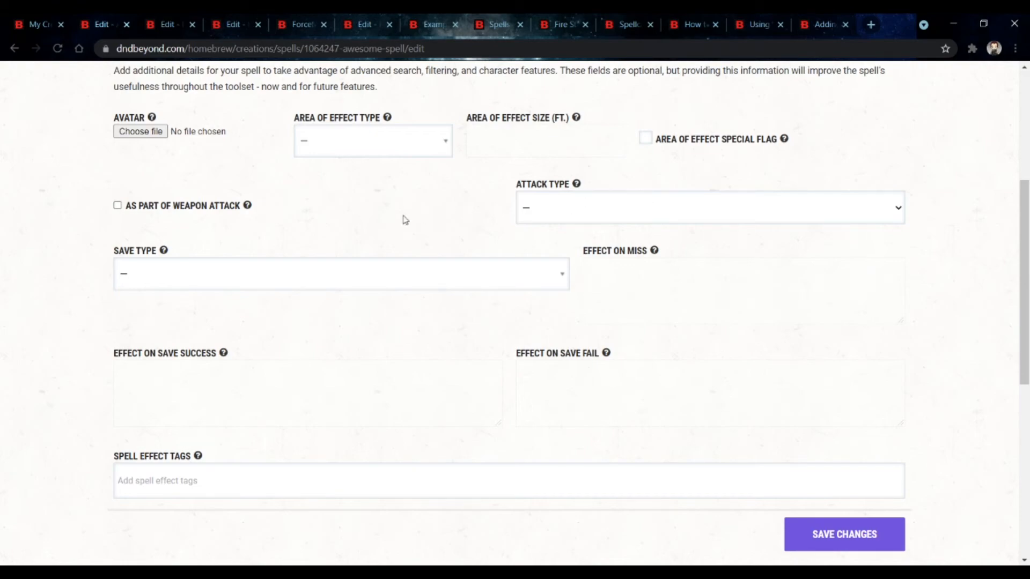
{"action": "scroll", "coordinate": [402, 218], "scroll_direction": "up", "scroll_amount": 5}
{"action": "scroll", "coordinate": [398, 246], "scroll_direction": "down", "scroll_amount": 1}
{"action": "scroll", "coordinate": [401, 246], "scroll_direction": "down", "scroll_amount": 5}
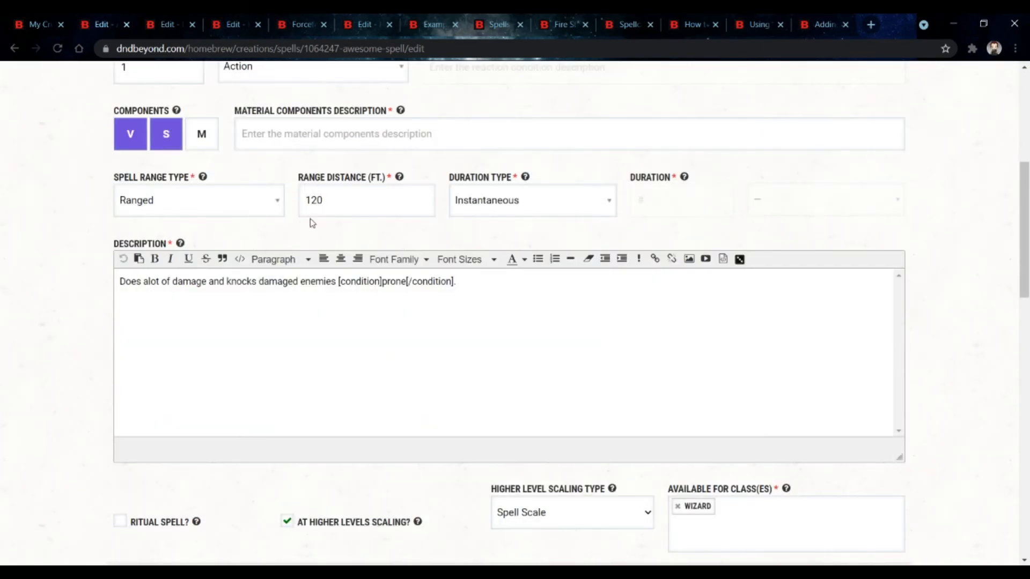
{"action": "scroll", "coordinate": [349, 191], "scroll_direction": "down", "scroll_amount": 9}
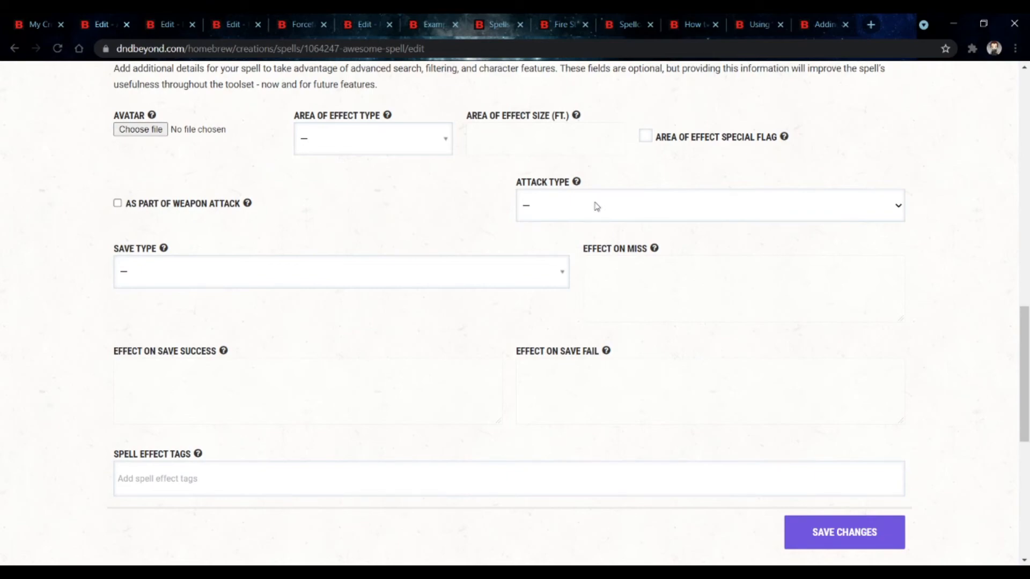
Step: Check the Fire Storm spell page, then review Awesome Spell's modifier, condition and higher-level sections
{"action": "left_click", "coordinate": [558, 24]}
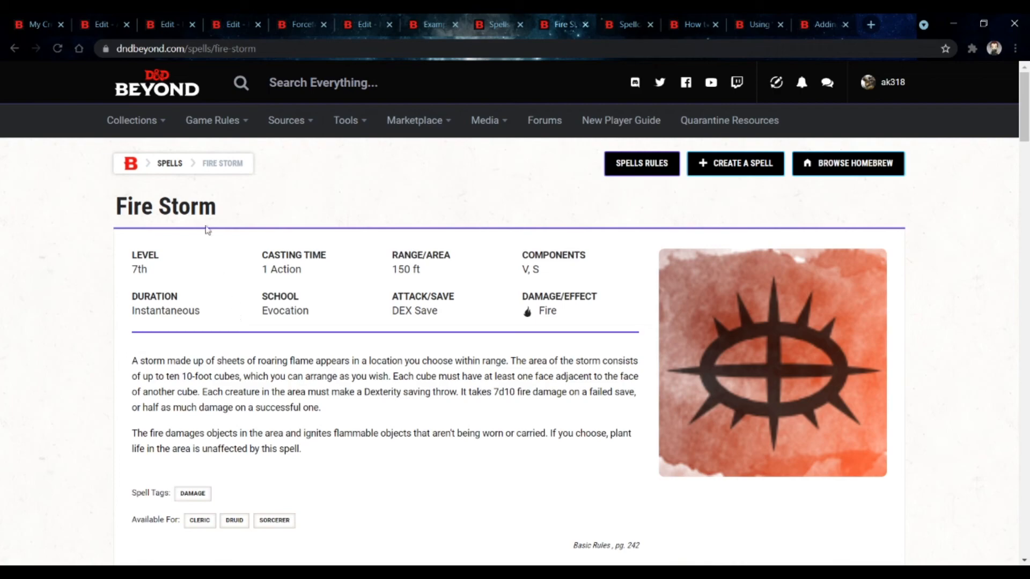
{"action": "left_click", "coordinate": [89, 17]}
{"action": "scroll", "coordinate": [335, 226], "scroll_direction": "up", "scroll_amount": 9}
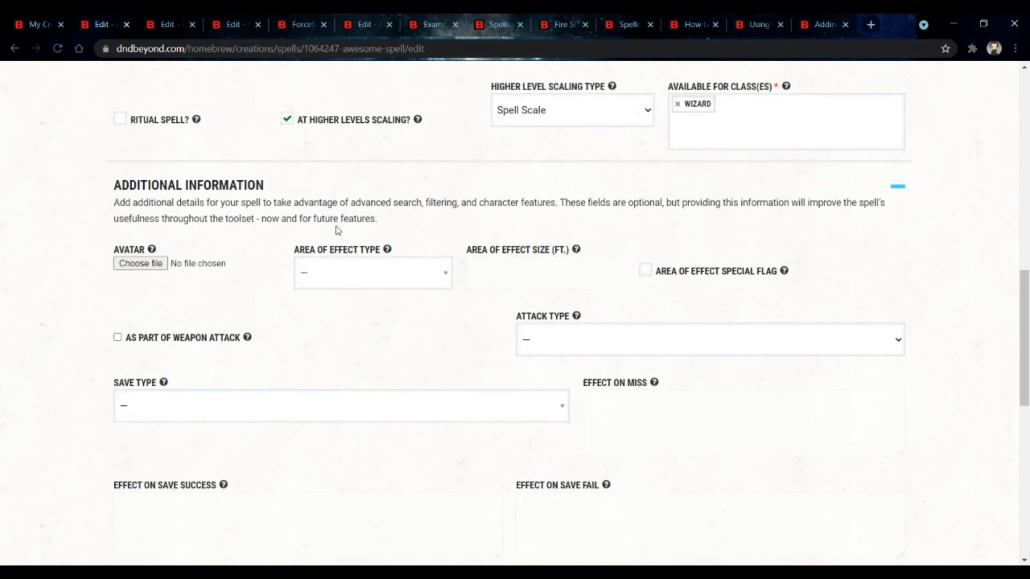
{"action": "scroll", "coordinate": [343, 215], "scroll_direction": "down", "scroll_amount": 4}
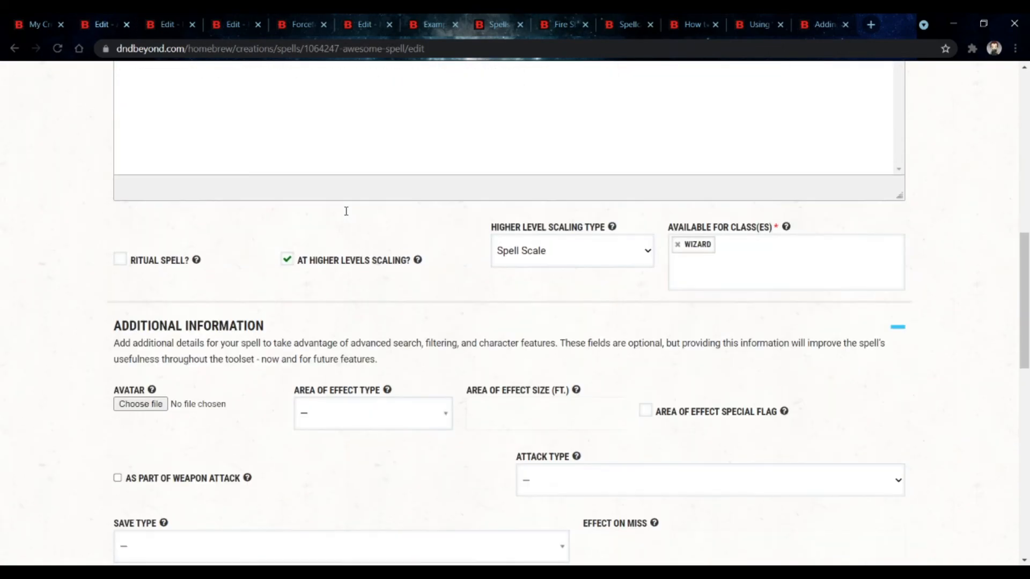
{"action": "scroll", "coordinate": [540, 391], "scroll_direction": "down", "scroll_amount": 12}
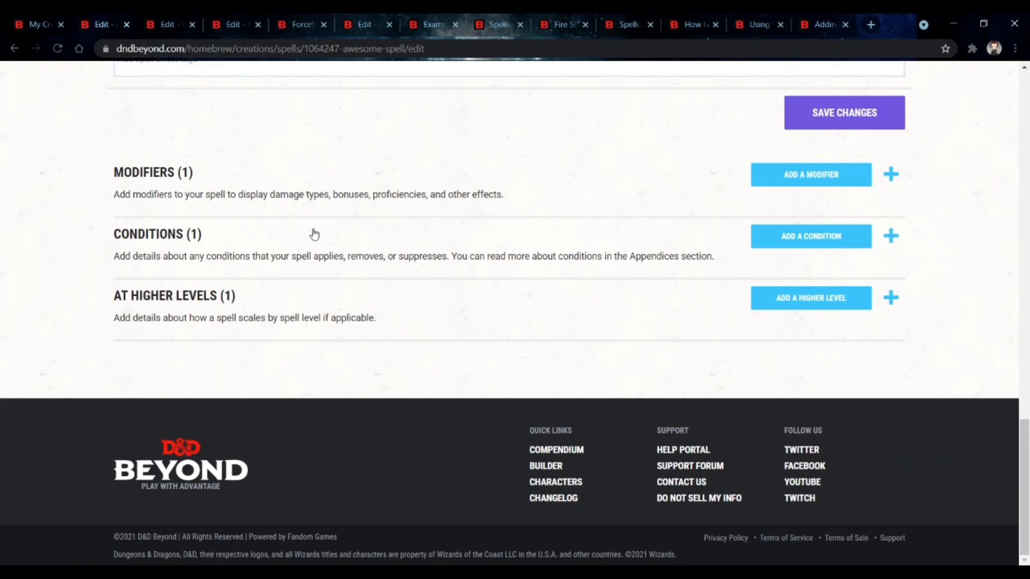
Step: Switch to the character sheet's spells and open Awesome Spell's details among the cantrips
{"action": "left_click", "coordinate": [296, 30]}
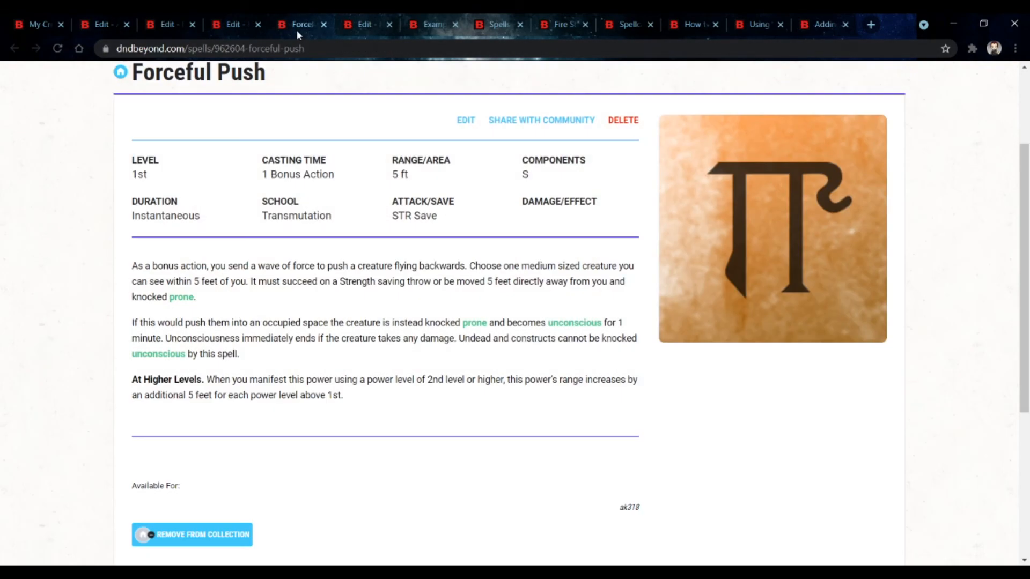
{"action": "left_click", "coordinate": [415, 29]}
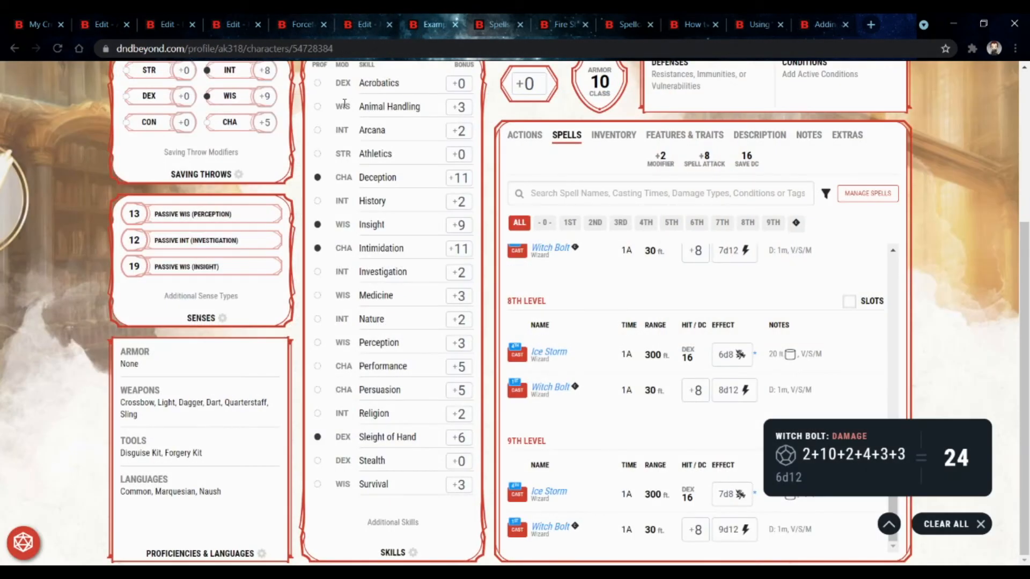
{"action": "left_click", "coordinate": [58, 48]}
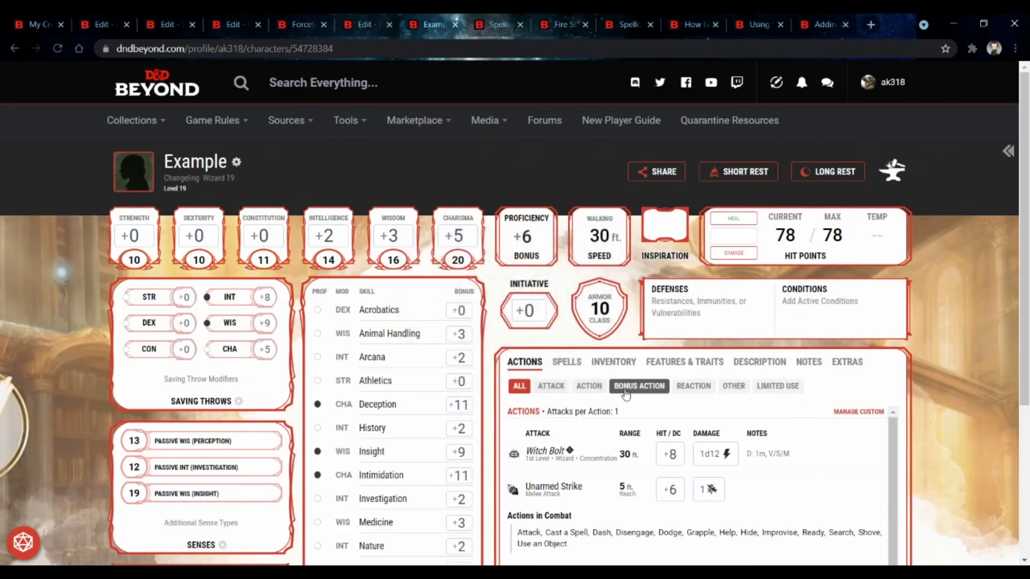
{"action": "left_click", "coordinate": [613, 362]}
{"action": "left_click", "coordinate": [553, 367]}
{"action": "scroll", "coordinate": [627, 386], "scroll_direction": "down", "scroll_amount": 3}
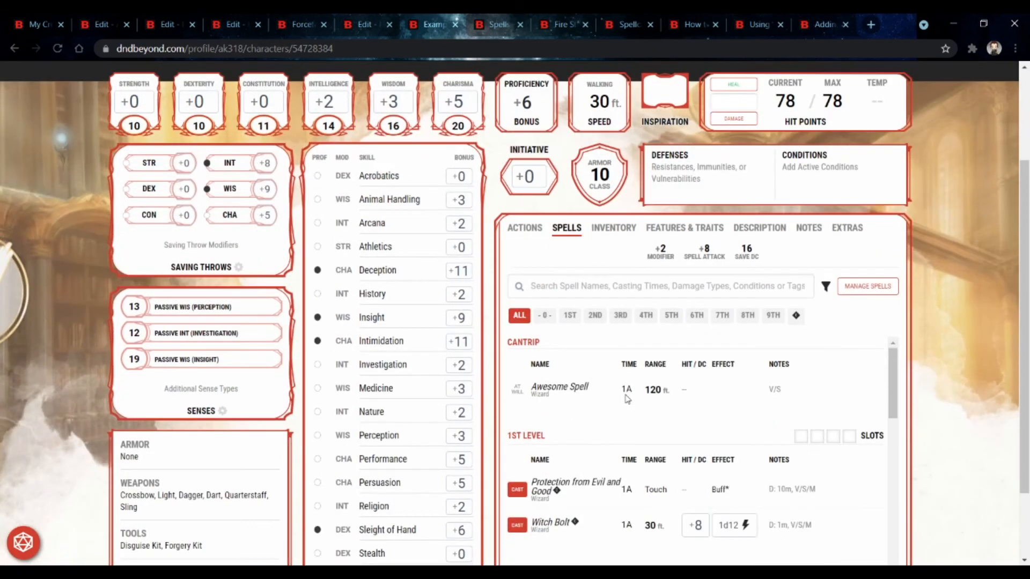
{"action": "left_click", "coordinate": [582, 388]}
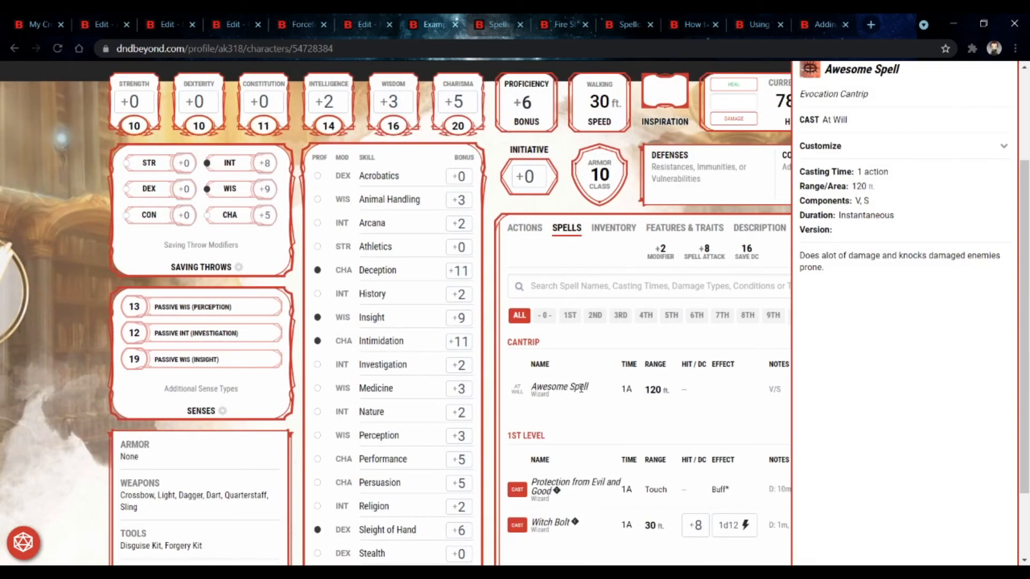
{"action": "left_click", "coordinate": [494, 380]}
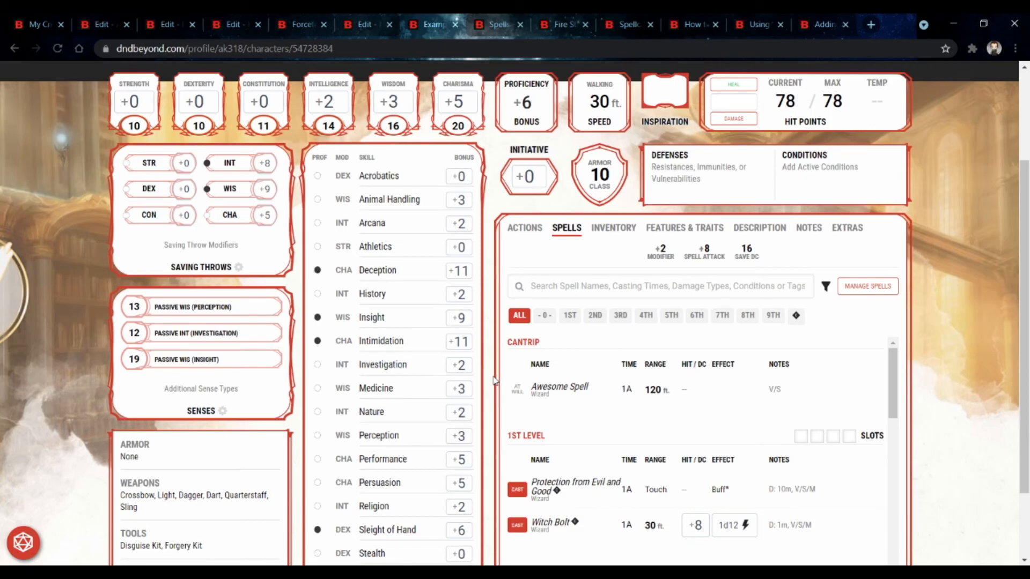
{"action": "scroll", "coordinate": [604, 368], "scroll_direction": "down", "scroll_amount": 4}
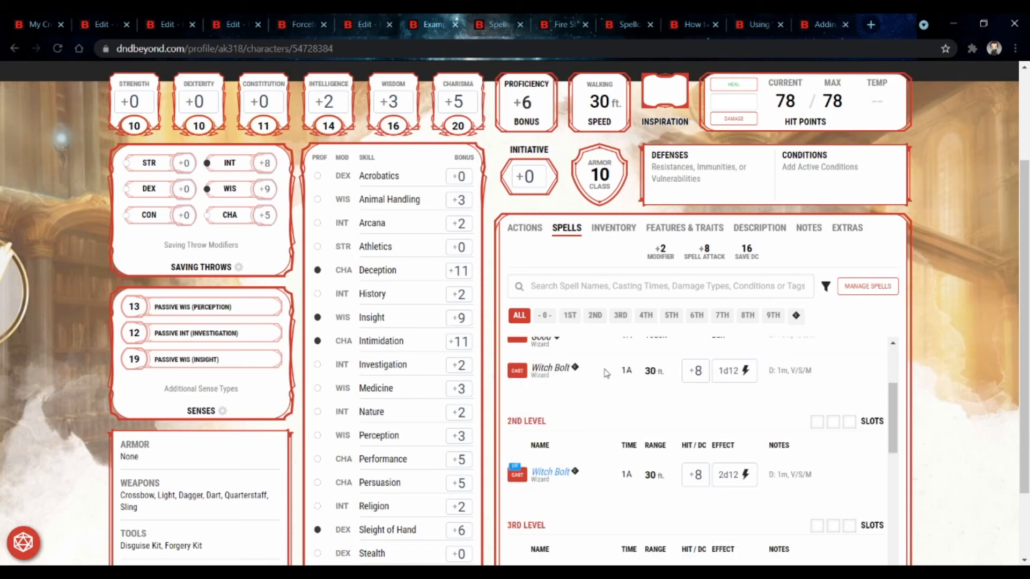
Step: Scroll through Awesome Spell's edit form to examine its basic fields, description and scaling options
{"action": "left_click", "coordinate": [104, 25]}
{"action": "scroll", "coordinate": [309, 297], "scroll_direction": "up", "scroll_amount": 10}
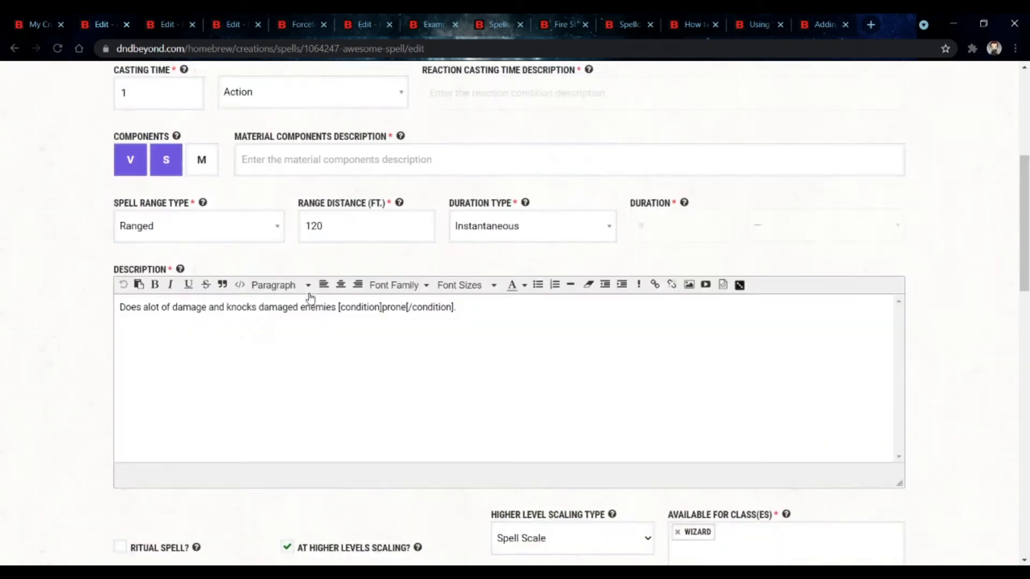
{"action": "scroll", "coordinate": [310, 296], "scroll_direction": "up", "scroll_amount": 5}
{"action": "scroll", "coordinate": [310, 297], "scroll_direction": "down", "scroll_amount": 1}
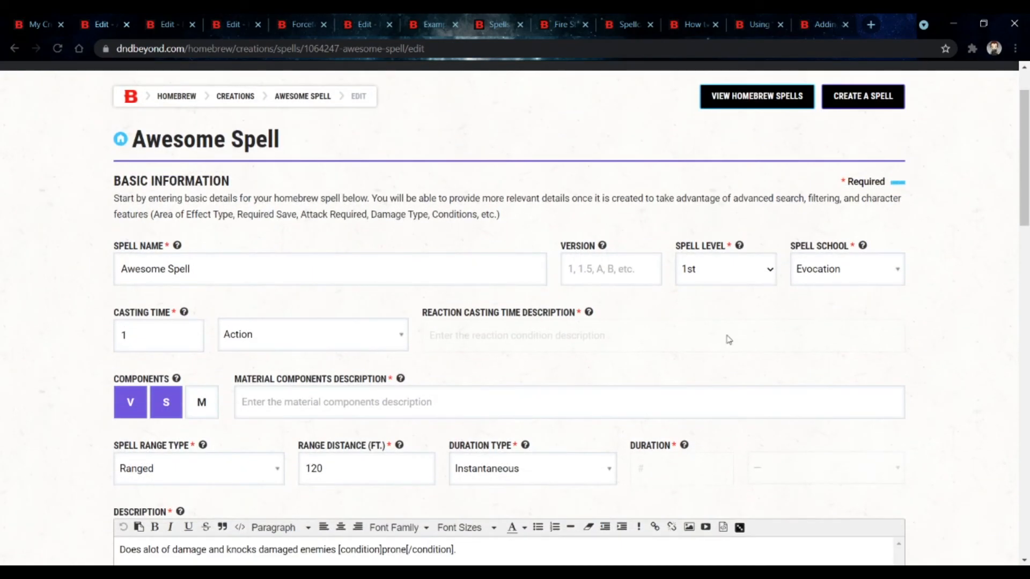
{"action": "scroll", "coordinate": [850, 363], "scroll_direction": "down", "scroll_amount": 5}
{"action": "scroll", "coordinate": [480, 298], "scroll_direction": "down", "scroll_amount": 3}
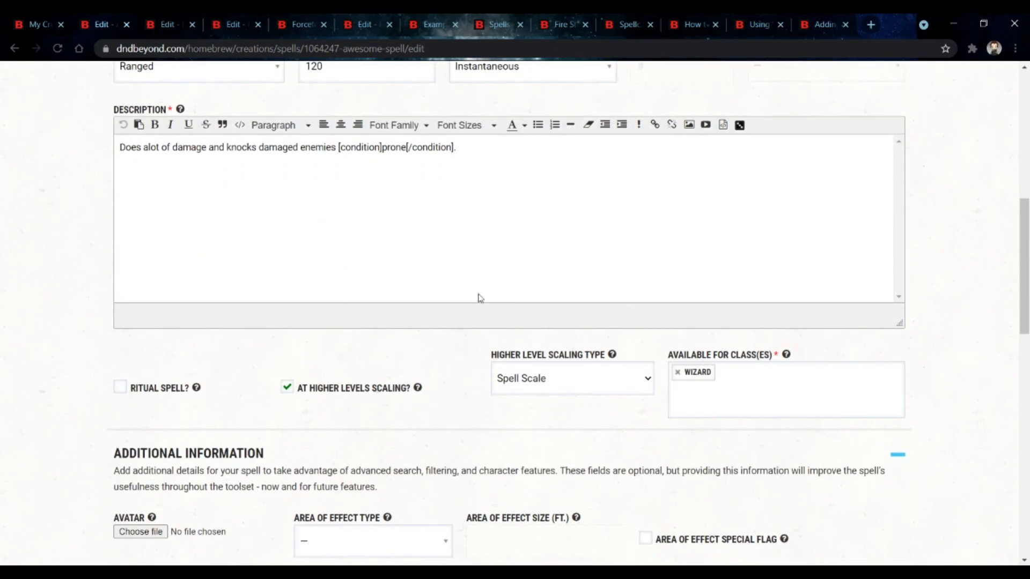
{"action": "scroll", "coordinate": [548, 303], "scroll_direction": "down", "scroll_amount": 5}
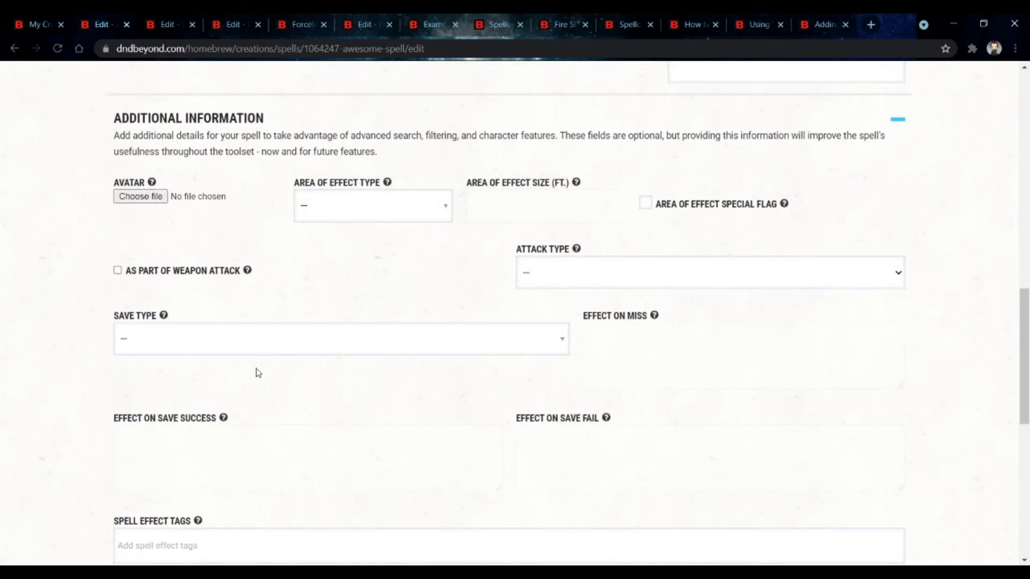
{"action": "scroll", "coordinate": [279, 353], "scroll_direction": "up", "scroll_amount": 5}
{"action": "scroll", "coordinate": [386, 260], "scroll_direction": "up", "scroll_amount": 4}
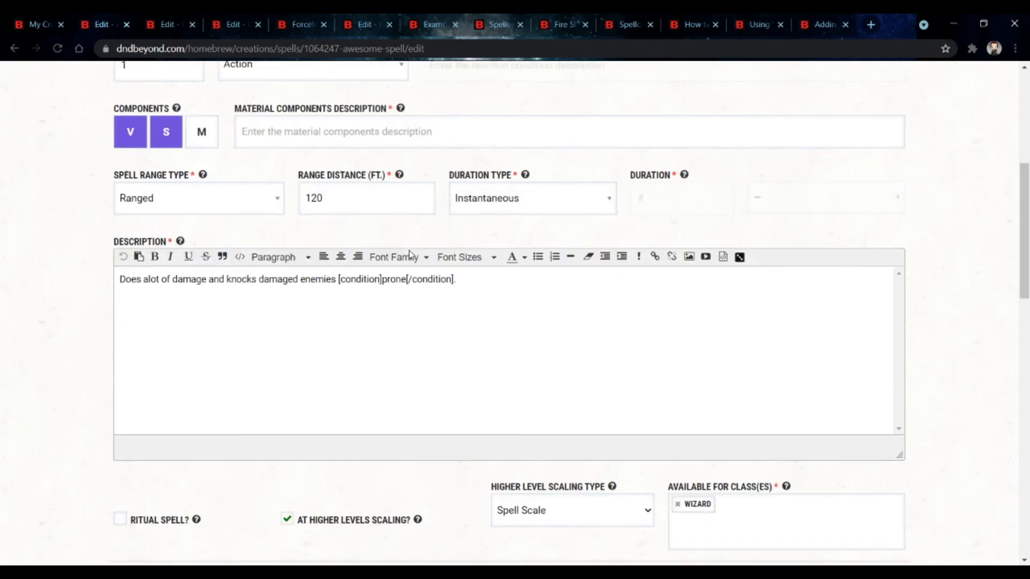
{"action": "left_click", "coordinate": [604, 323]}
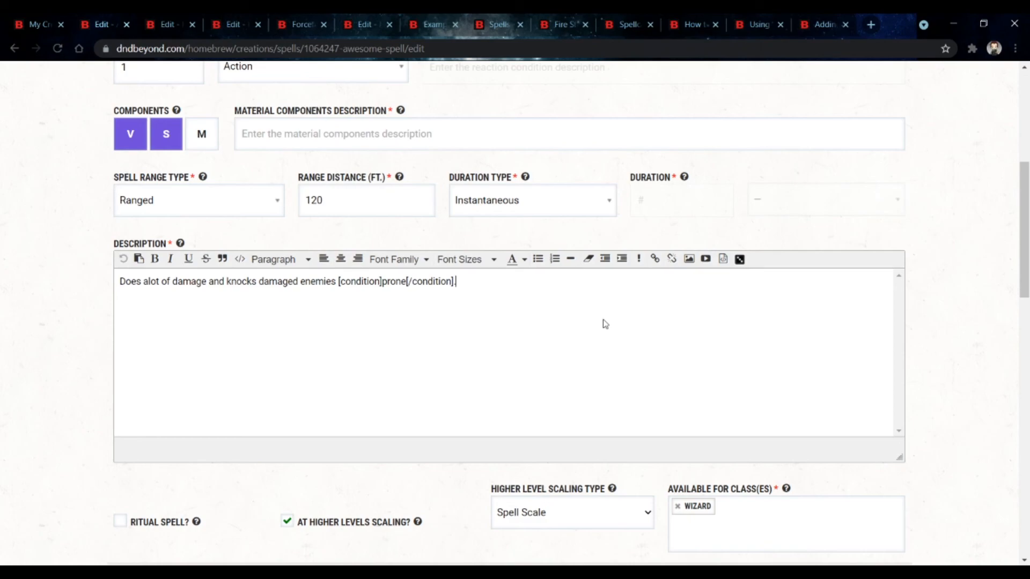
{"action": "scroll", "coordinate": [604, 323], "scroll_direction": "down", "scroll_amount": 10}
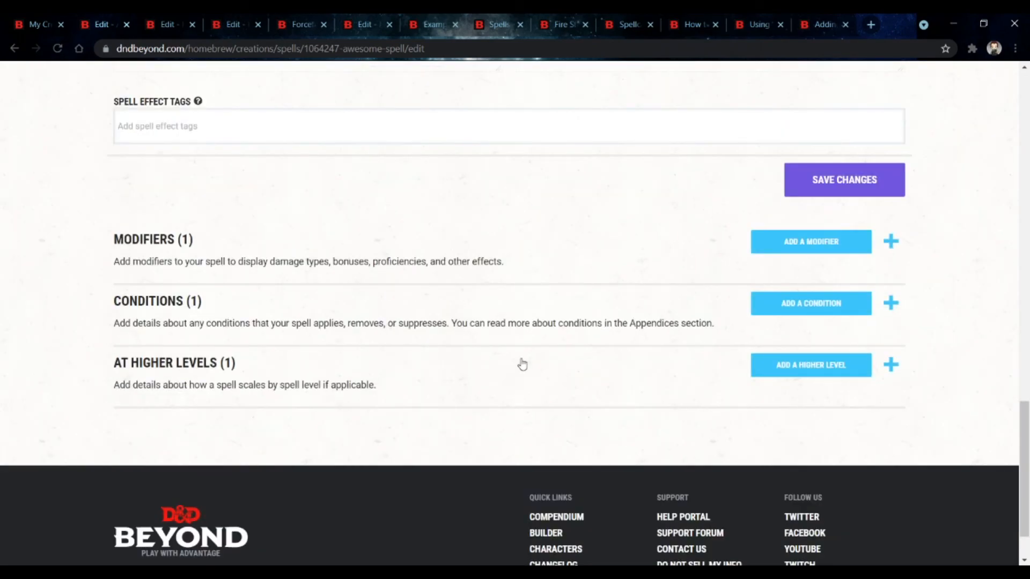
Step: Expand the Modifiers, Conditions and At Higher Levels sections to inspect their existing entries
{"action": "left_click", "coordinate": [522, 365]}
{"action": "left_click", "coordinate": [524, 334]}
{"action": "left_click", "coordinate": [519, 279]}
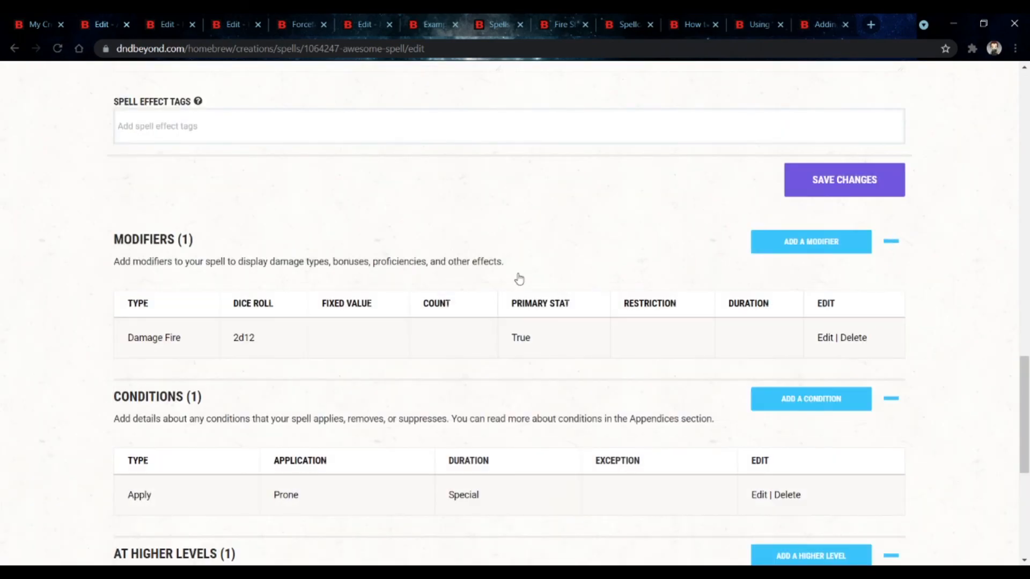
{"action": "scroll", "coordinate": [605, 457], "scroll_direction": "up", "scroll_amount": 12}
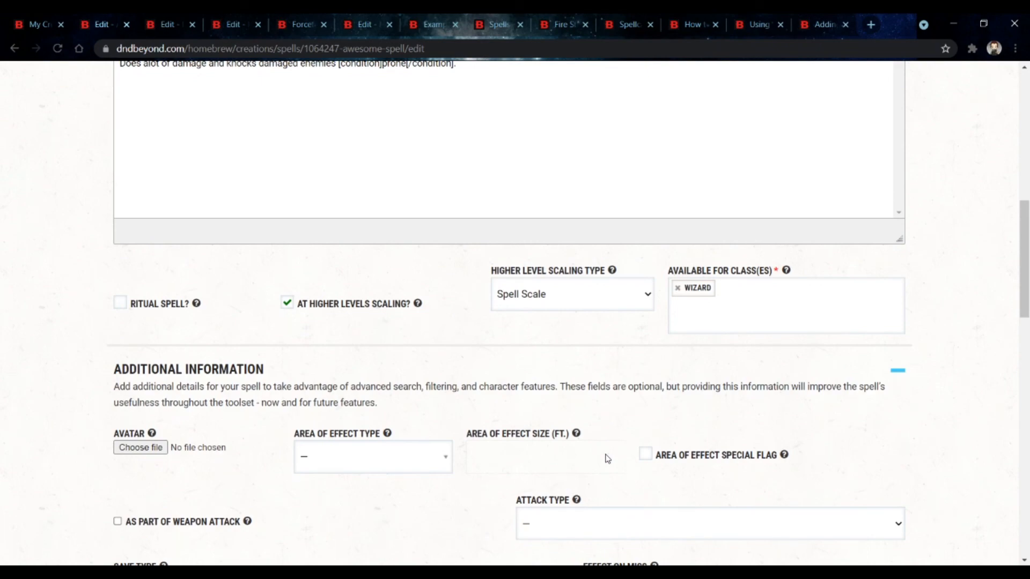
{"action": "scroll", "coordinate": [606, 458], "scroll_direction": "down", "scroll_amount": 5}
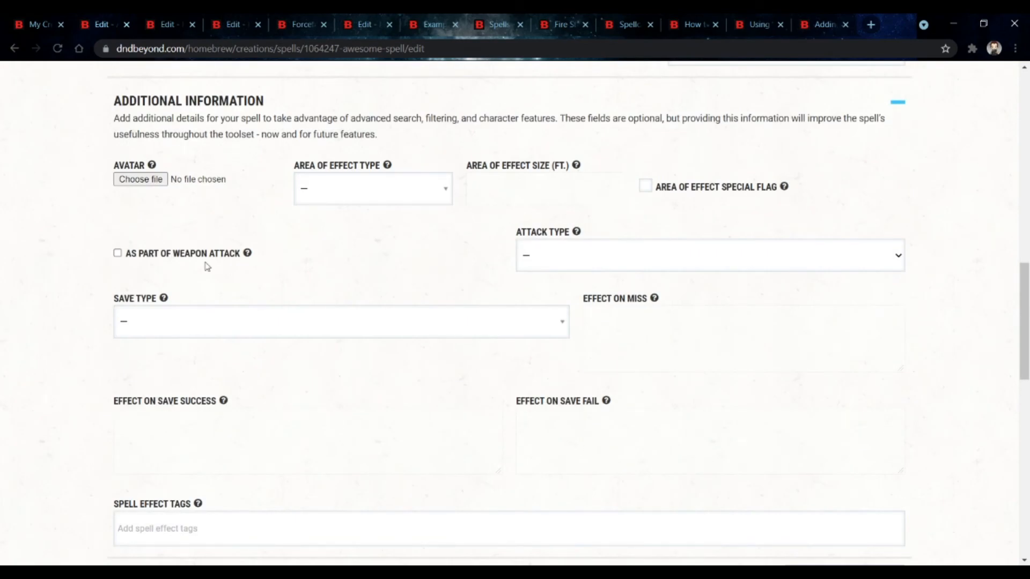
{"action": "scroll", "coordinate": [456, 461], "scroll_direction": "down", "scroll_amount": 10}
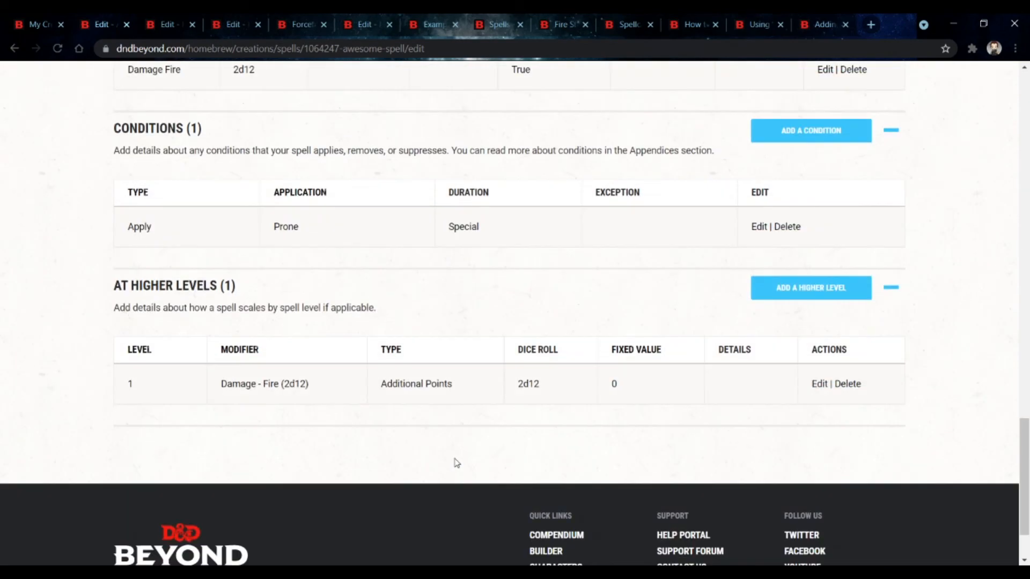
{"action": "scroll", "coordinate": [509, 345], "scroll_direction": "up", "scroll_amount": 4}
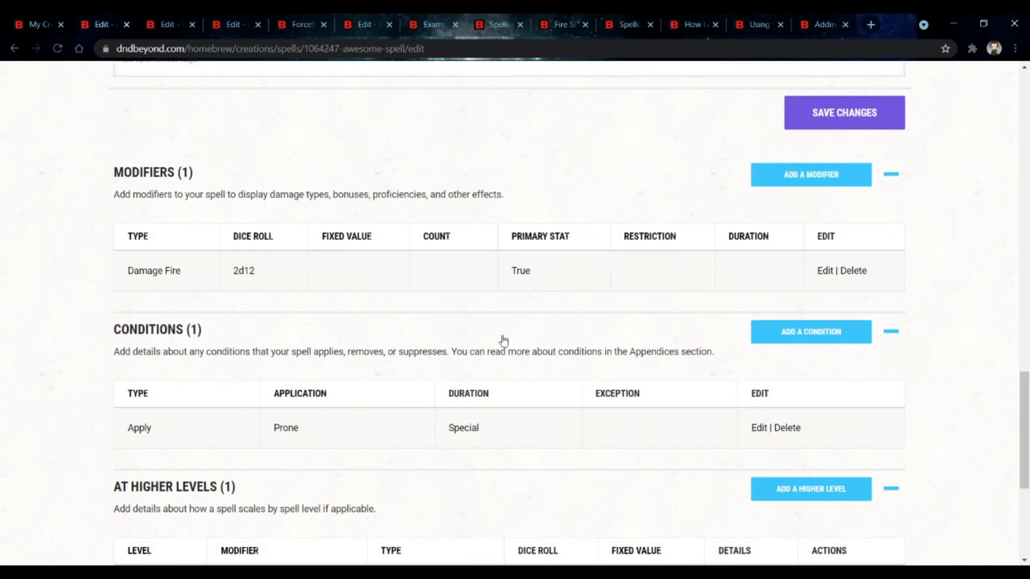
Step: Start adding another modifier to Awesome Spell and browse the modifier type list
{"action": "left_click", "coordinate": [806, 181]}
{"action": "left_click", "coordinate": [189, 289]}
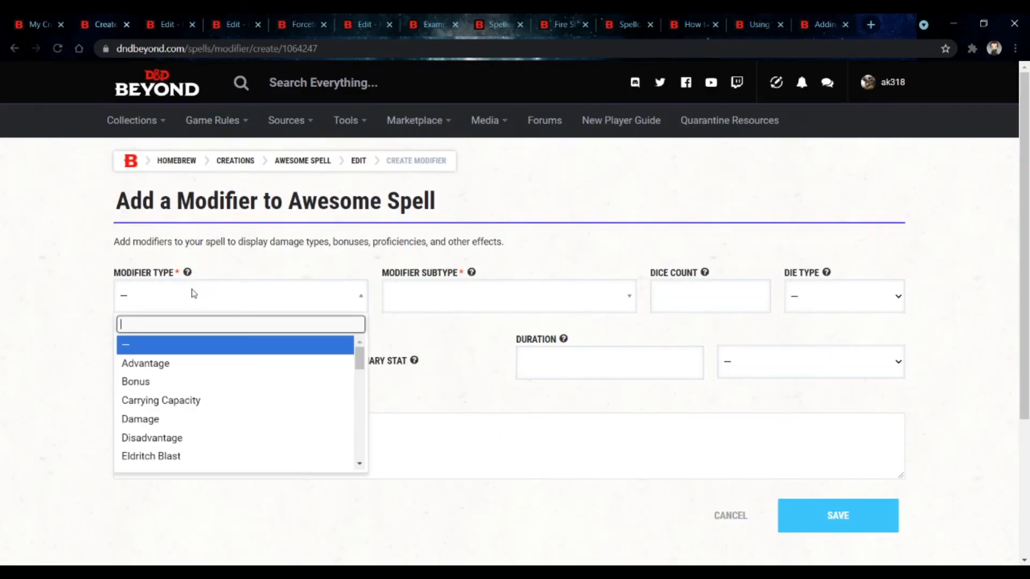
{"action": "scroll", "coordinate": [217, 383], "scroll_direction": "down", "scroll_amount": 2}
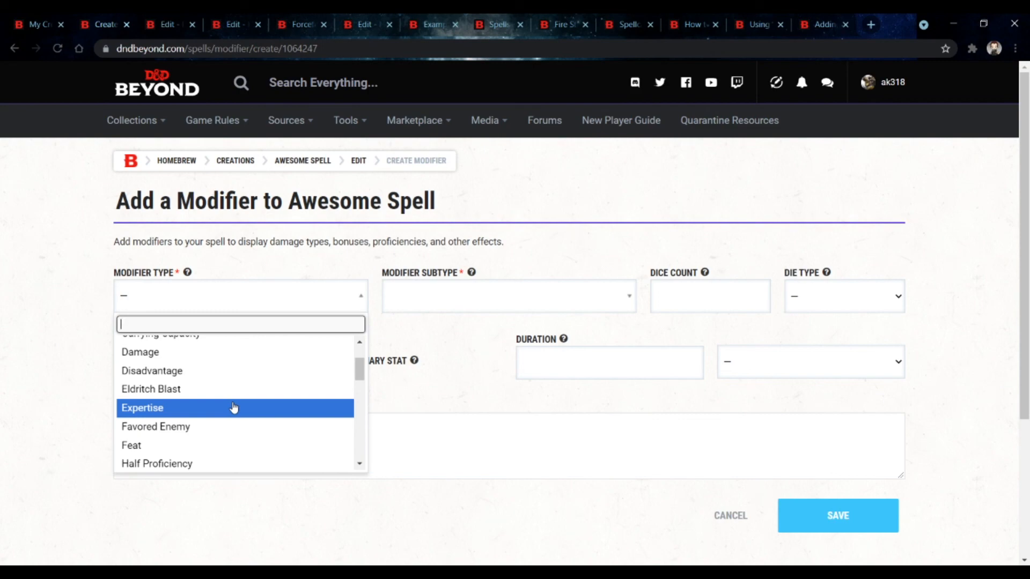
{"action": "scroll", "coordinate": [233, 408], "scroll_direction": "up", "scroll_amount": 2}
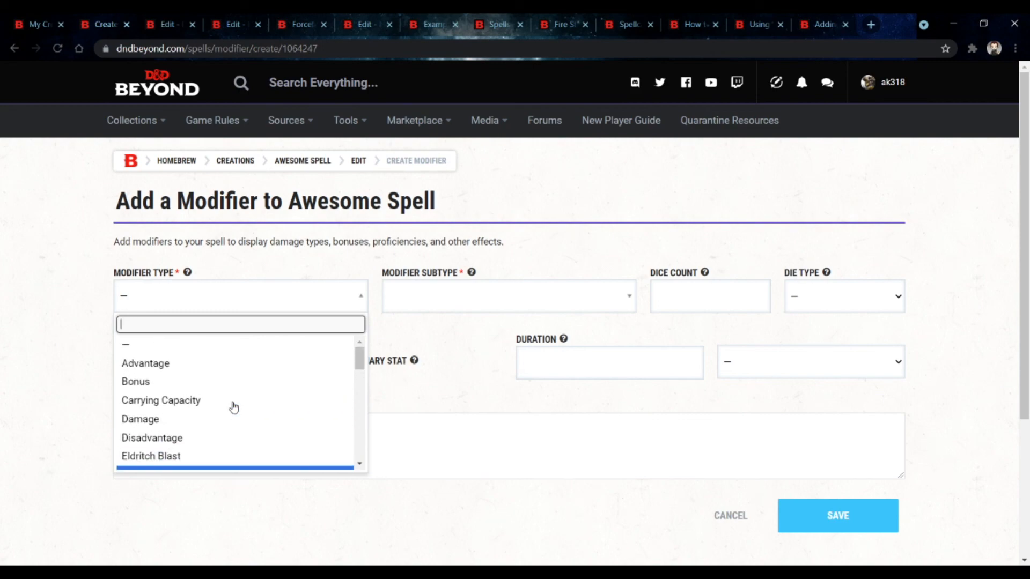